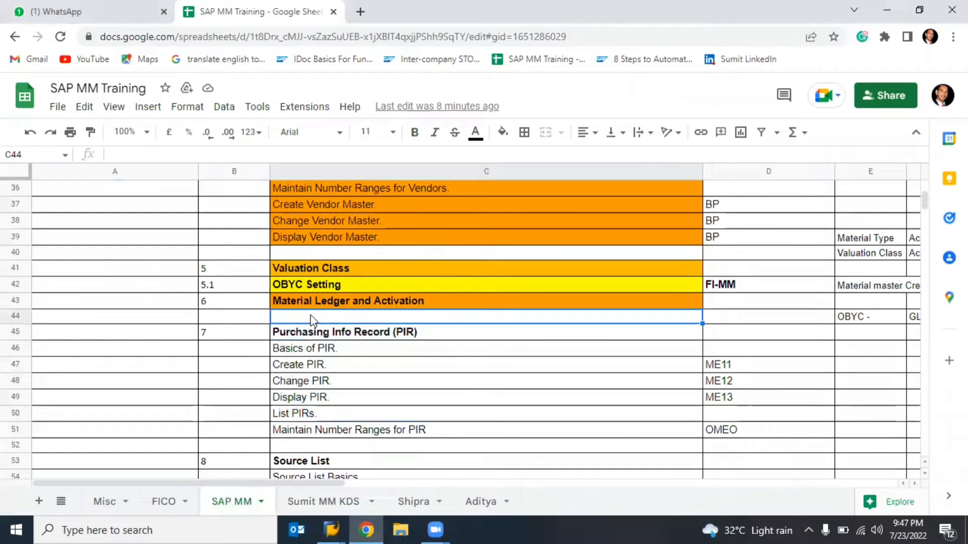
Enter "HSN Code /" in cell C44, below Material Ledger and Activation.
{"action": "type", "text": "HSN Co"}
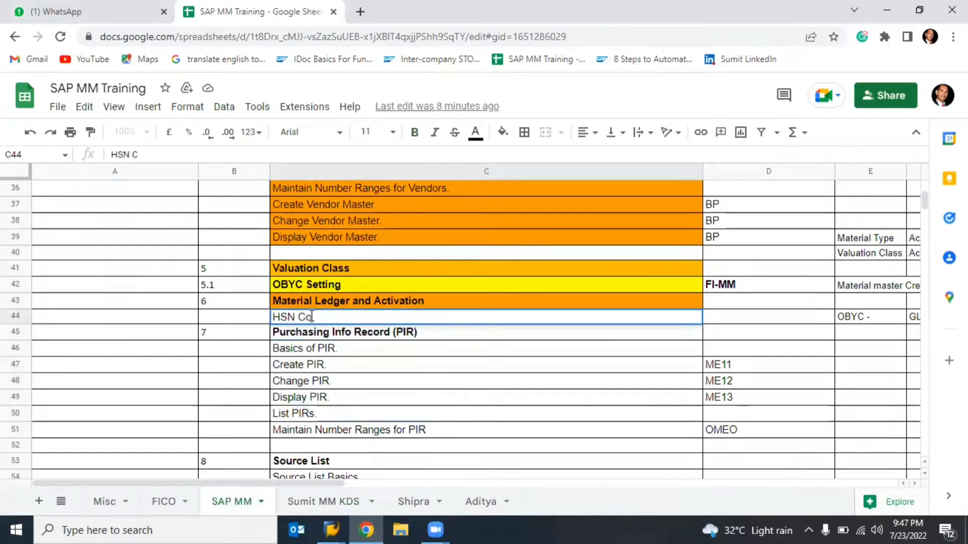
{"action": "type", "text": "de /"}
{"action": "key", "text": "Return"}
Switch to SAP and start transaction J1ID for excise rate maintenance.
{"action": "key", "text": "alt+Tab"}
{"action": "key", "text": "F3"}
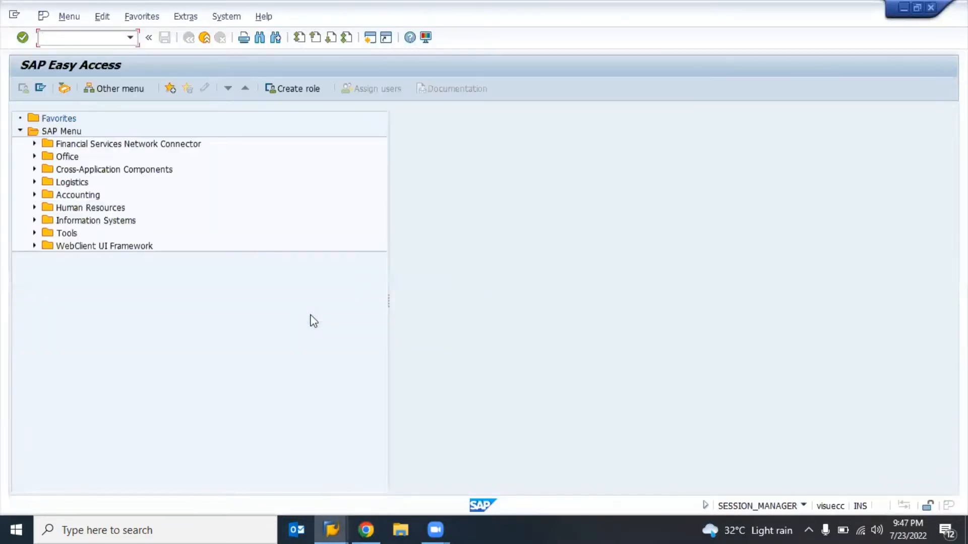
{"action": "type", "text": "i1id"}
{"action": "key", "text": "BackSpace"}
{"action": "key", "text": "BackSpace"}
{"action": "key", "text": "BackSpace"}
{"action": "key", "text": "BackSpace"}
{"action": "type", "text": "j1id"}
{"action": "key", "text": "Return"}
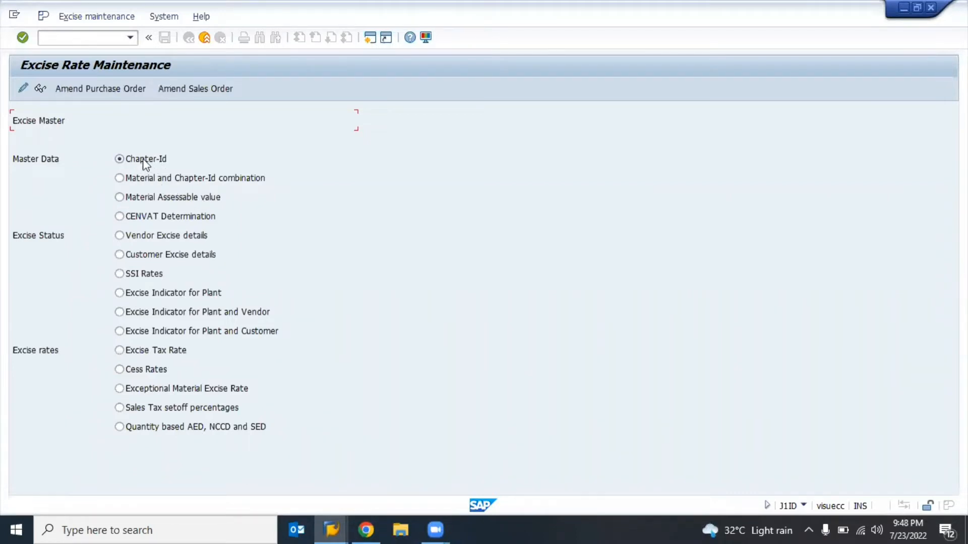
Create and save a new Chapter-Id entry 12345 with the description "Test Cose", and return to SAP Easy Access.
{"action": "left_click", "coordinate": [21, 91]}
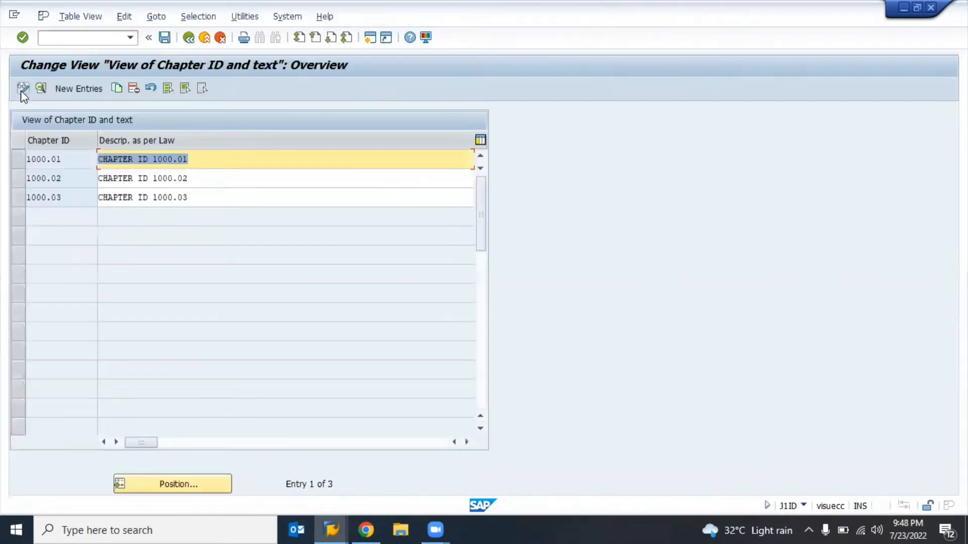
{"action": "left_click", "coordinate": [64, 93]}
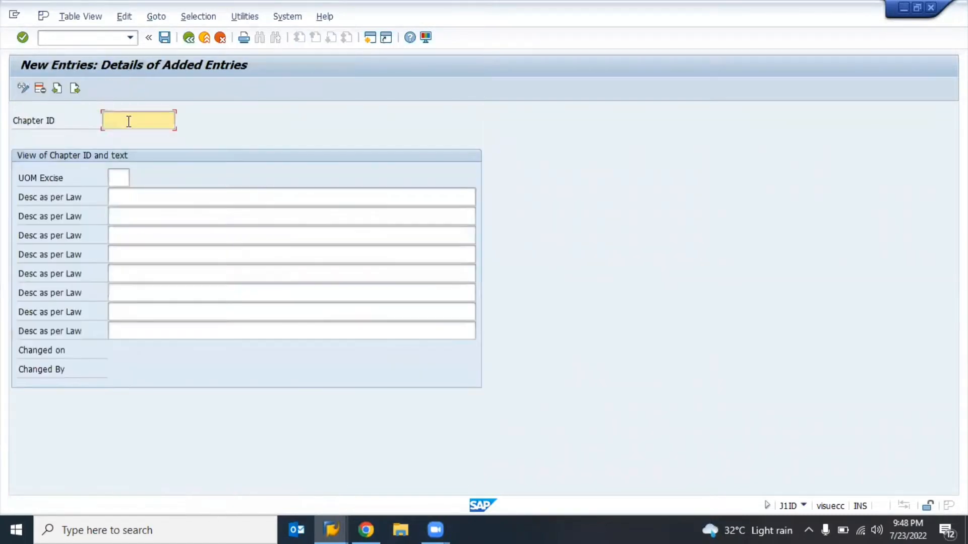
{"action": "type", "text": "12345"}
{"action": "left_click", "coordinate": [134, 209]}
{"action": "left_click", "coordinate": [130, 199]}
{"action": "type", "text": "T"}
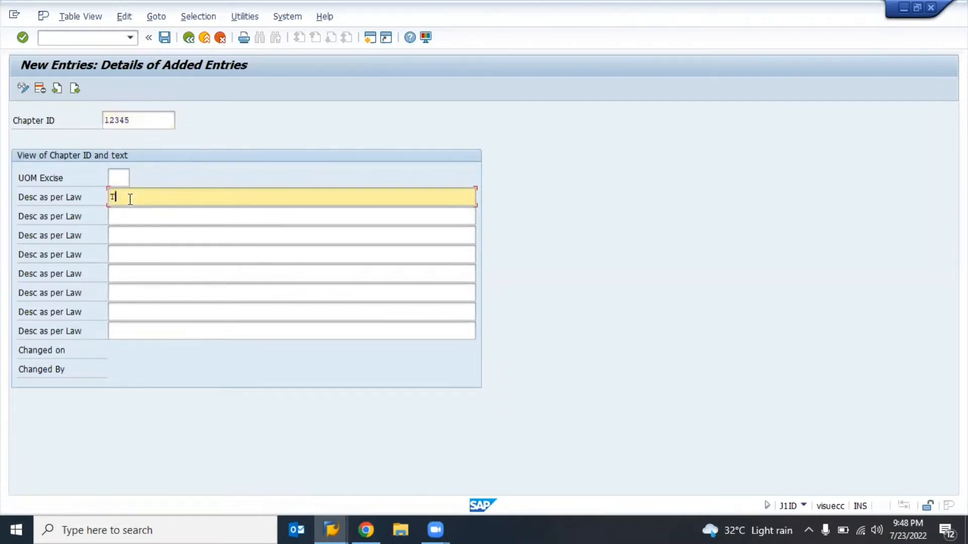
{"action": "type", "text": "est Cose"}
{"action": "key", "text": "Return"}
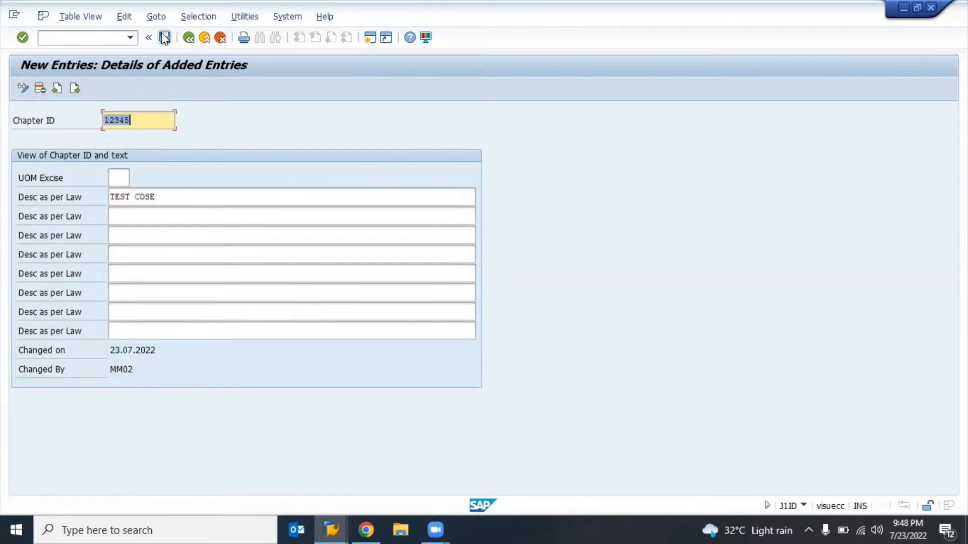
{"action": "left_click", "coordinate": [164, 36]}
{"action": "double_click", "coordinate": [189, 39]}
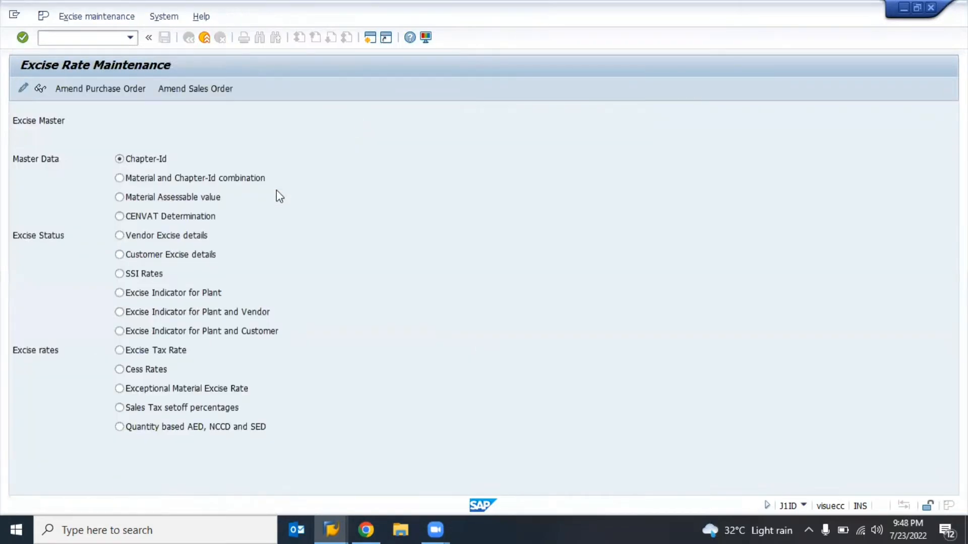
{"action": "key", "text": "Return"}
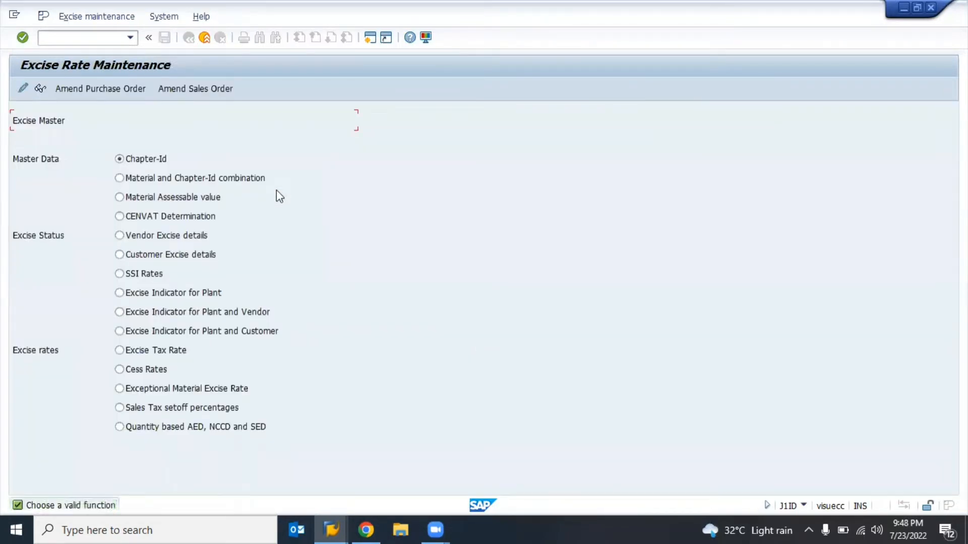
{"action": "left_click", "coordinate": [204, 40]}
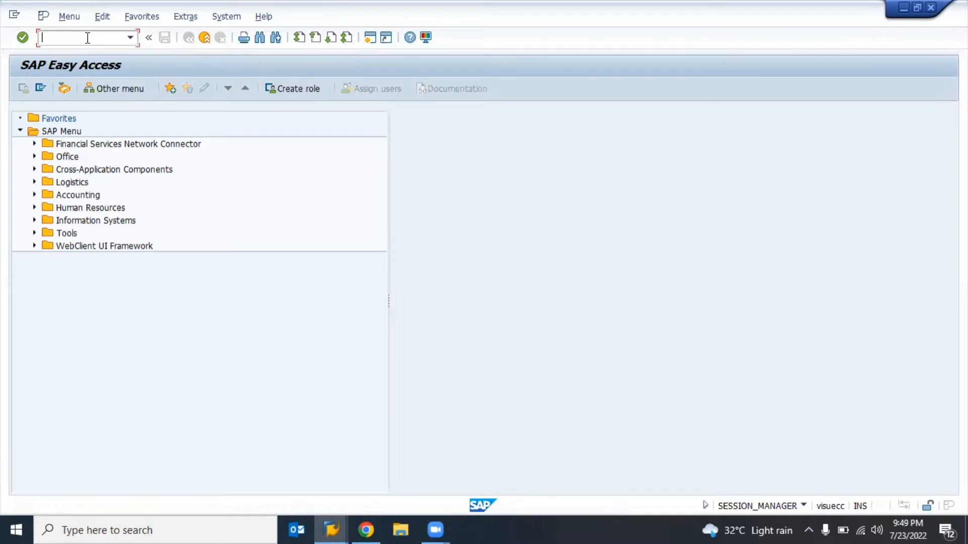
Display material 5004 in transaction MM03 with only the Foreign Trade: Export Data view selected.
{"action": "type", "text": "mm03"}
{"action": "key", "text": "Return"}
{"action": "key", "text": "Return"}
{"action": "key", "text": "Return"}
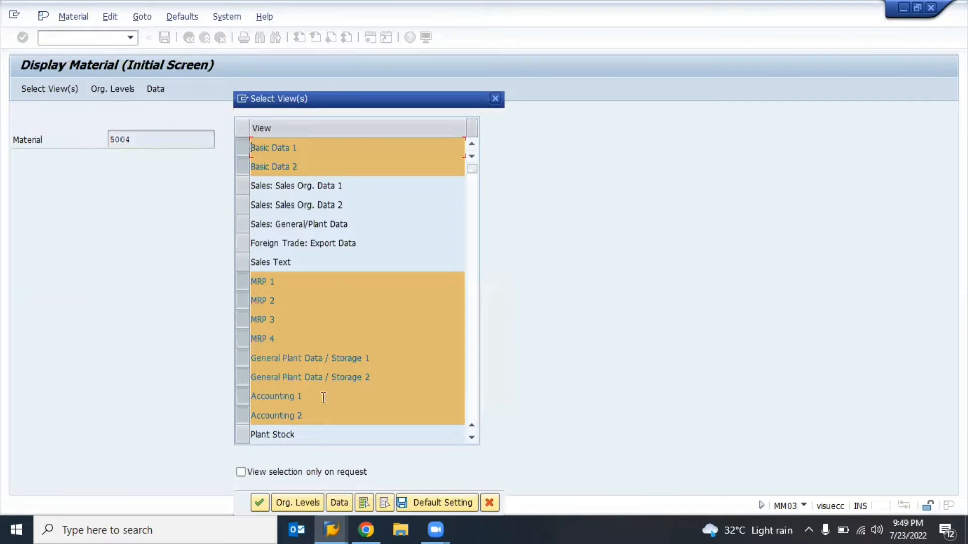
{"action": "left_click", "coordinate": [384, 503]}
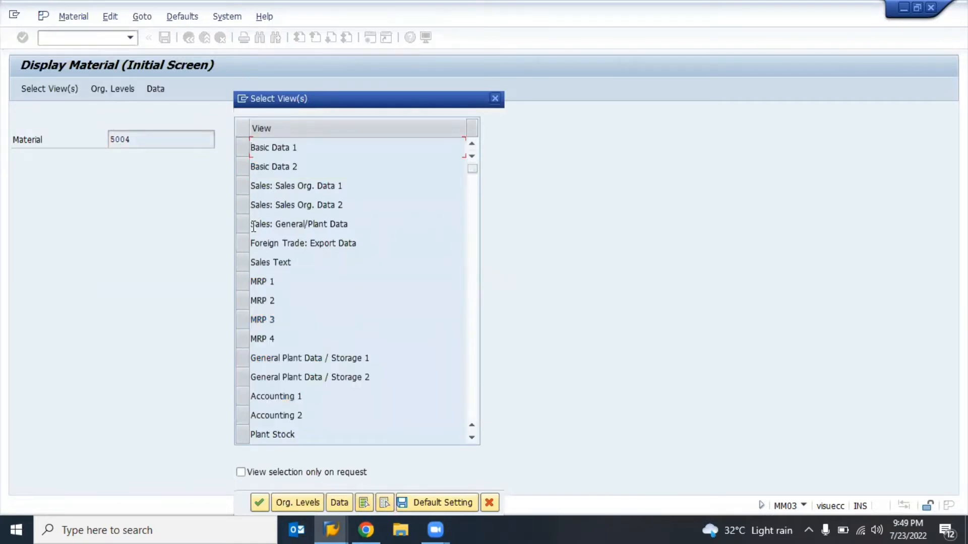
{"action": "left_click", "coordinate": [243, 243]}
{"action": "key", "text": "Return"}
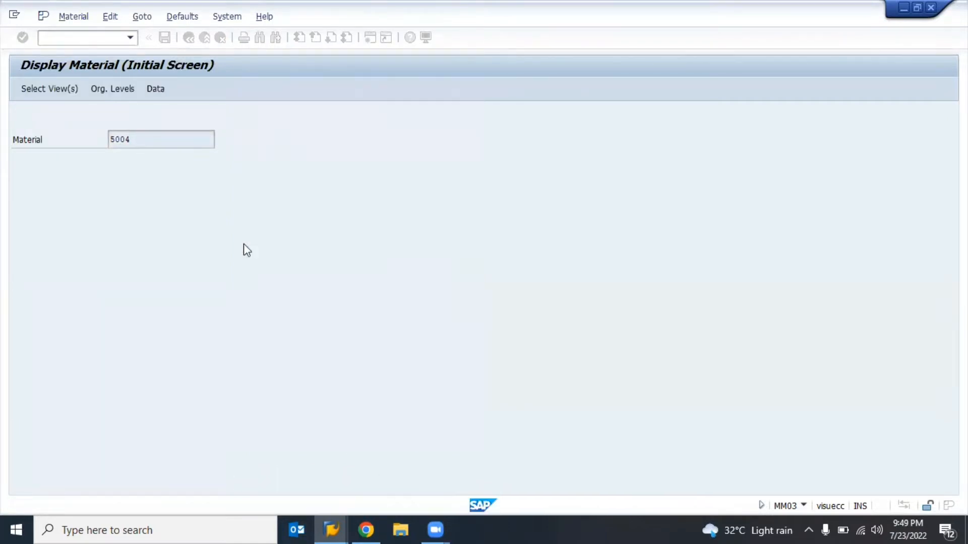
{"action": "key", "text": "Return"}
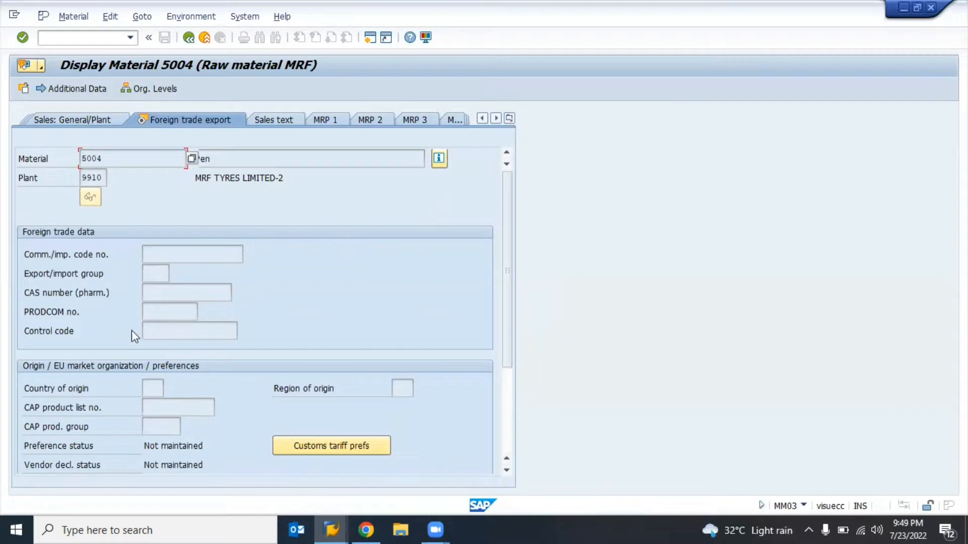
List the possible values of the material's Control code field for country key IN.
{"action": "left_click", "coordinate": [160, 331]}
{"action": "left_click", "coordinate": [243, 331]}
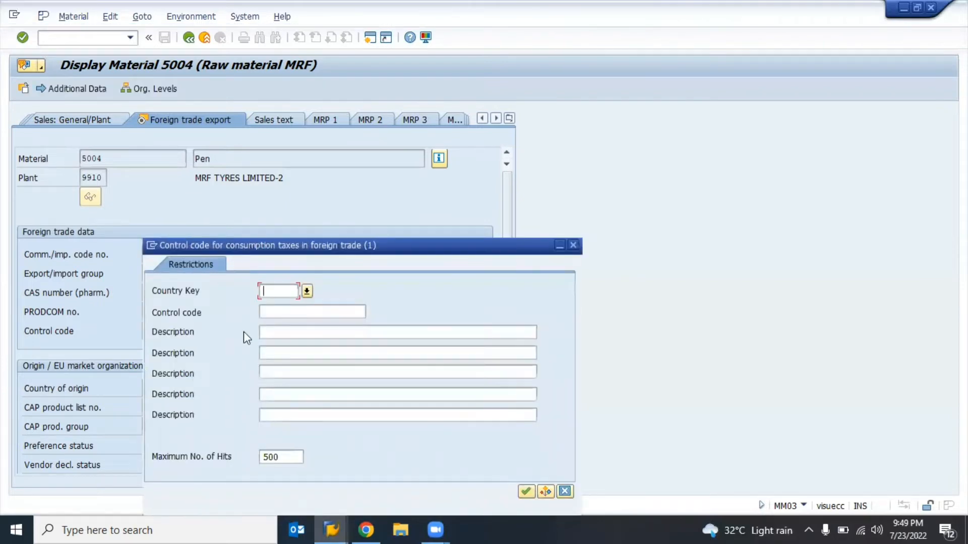
{"action": "type", "text": "IN"}
{"action": "key", "text": "Return"}
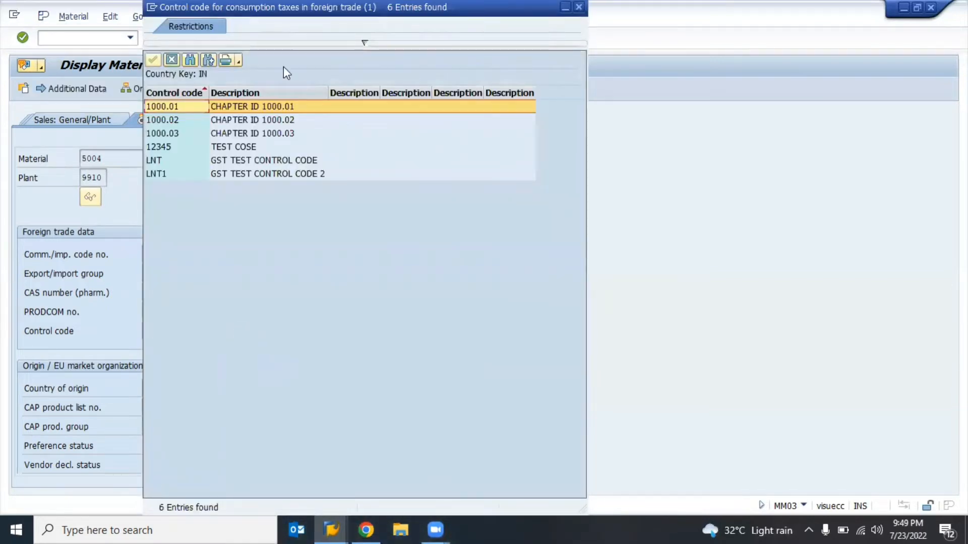
{"action": "left_click_drag", "start_coordinate": [252, 5], "coordinate": [465, 36]}
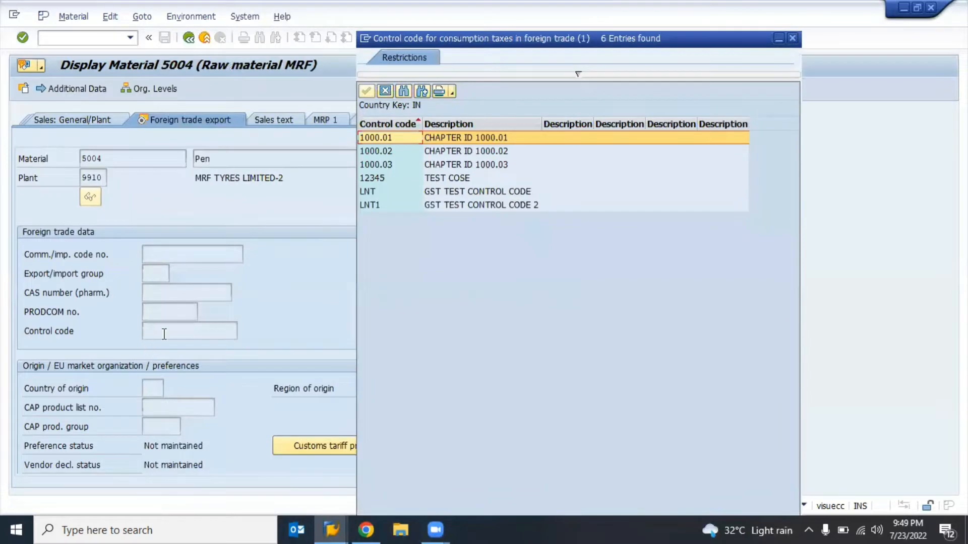
Compare the Control code field with the value list and choose the 12345 TEST COSE entry.
{"action": "left_click", "coordinate": [164, 334]}
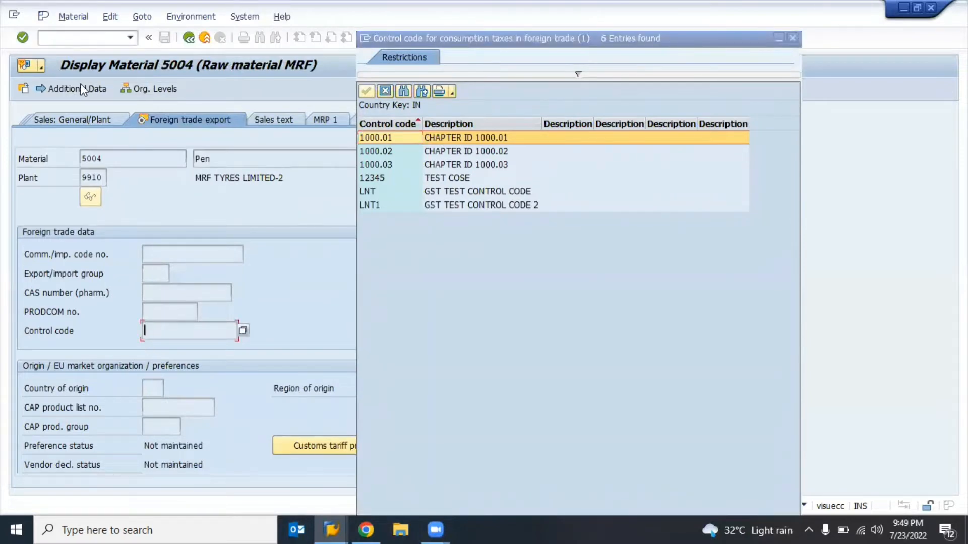
{"action": "left_click", "coordinate": [224, 164]}
{"action": "left_click", "coordinate": [160, 334]}
{"action": "left_click", "coordinate": [437, 182]}
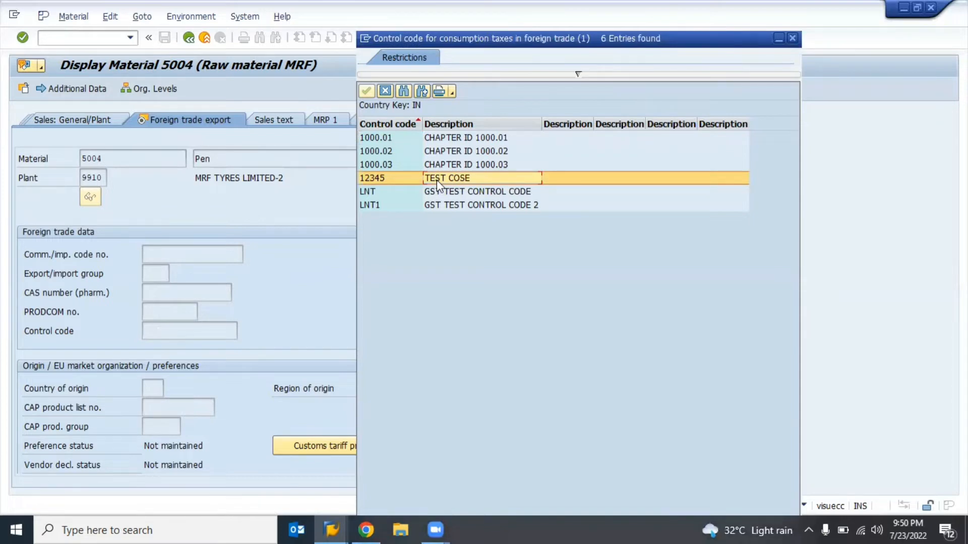
{"action": "double_click", "coordinate": [436, 180]}
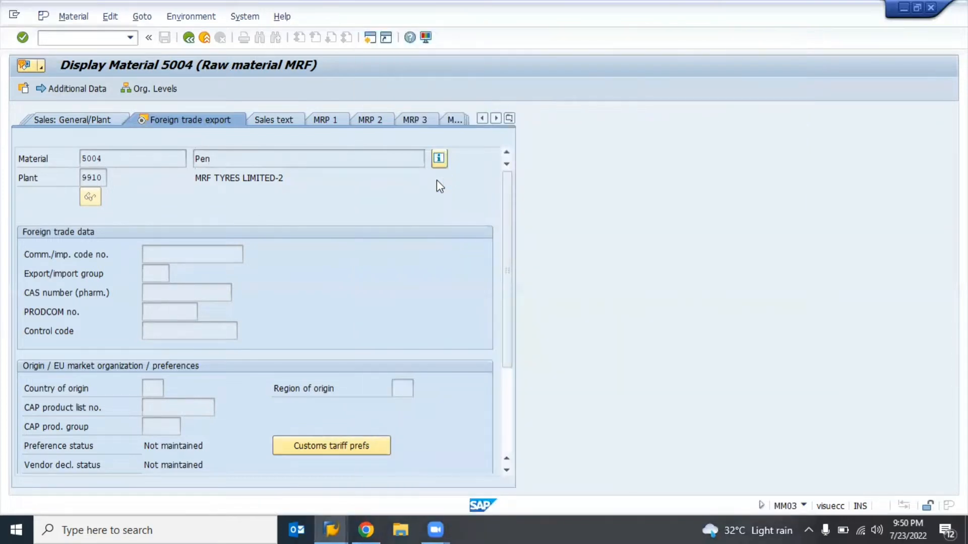
{"action": "key", "text": "alt+Tab"}
{"action": "left_click", "coordinate": [437, 180]}
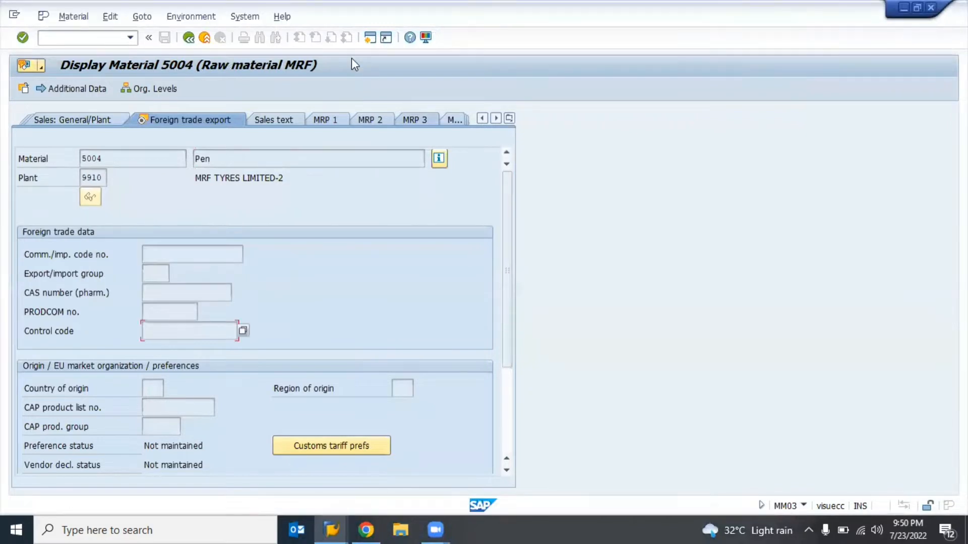
Start transaction J1ID in a new SAP session.
{"action": "left_click", "coordinate": [371, 39]}
{"action": "type", "text": "mm03"}
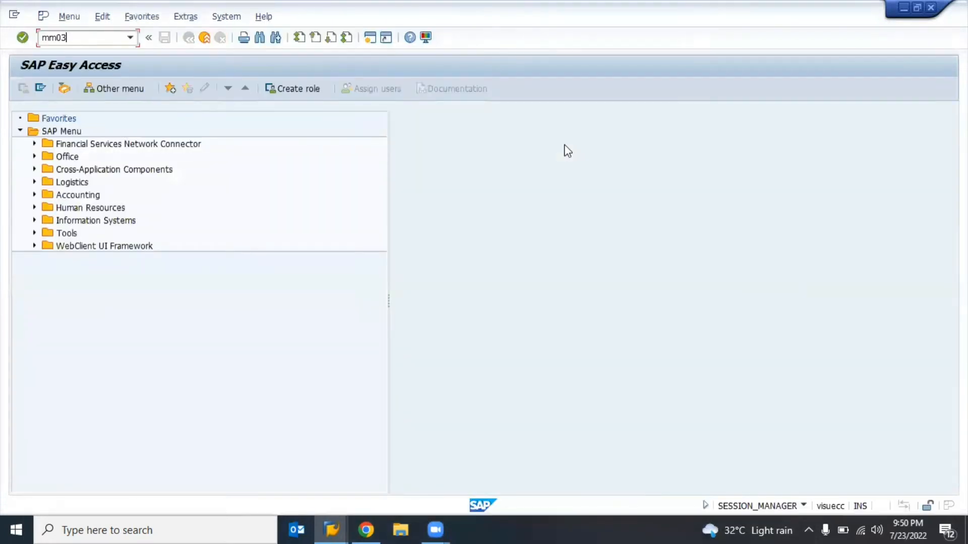
{"action": "key", "text": "Down"}
{"action": "key", "text": "Right"}
{"action": "key", "text": "BackSpace"}
{"action": "key", "text": "BackSpace"}
{"action": "key", "text": "BackSpace"}
{"action": "key", "text": "BackSpace"}
{"action": "type", "text": "J1id"}
{"action": "key", "text": "Return"}
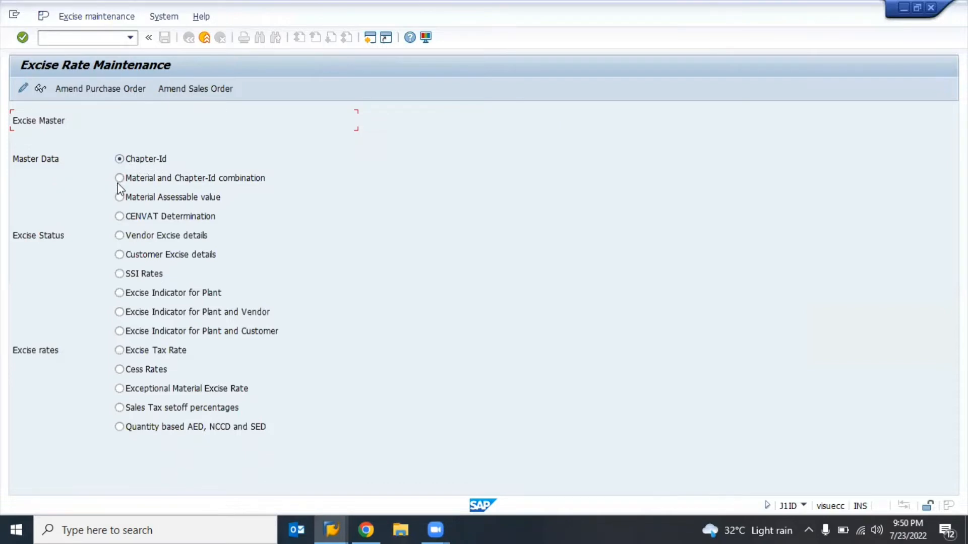
Open the Chapter-Id master data for change.
{"action": "left_click", "coordinate": [119, 254]}
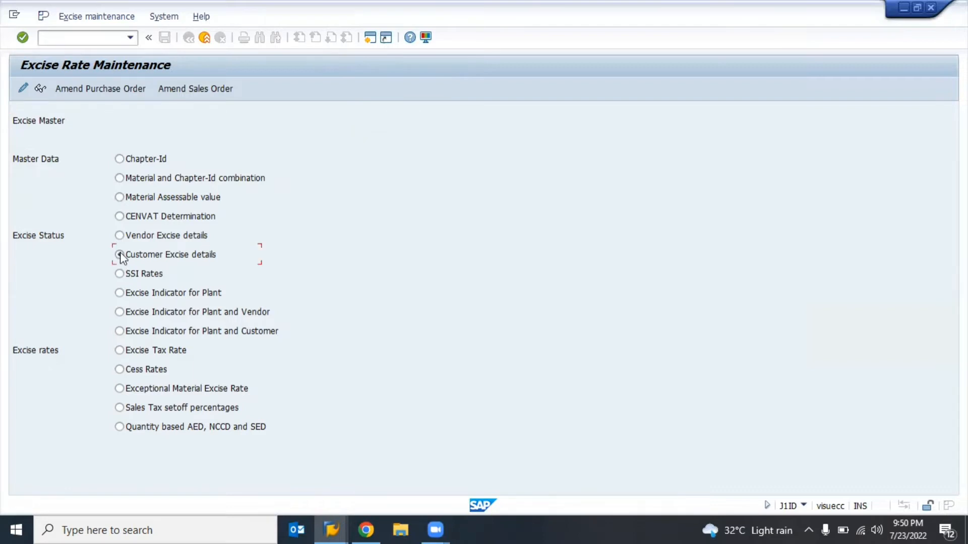
{"action": "left_click", "coordinate": [120, 161]}
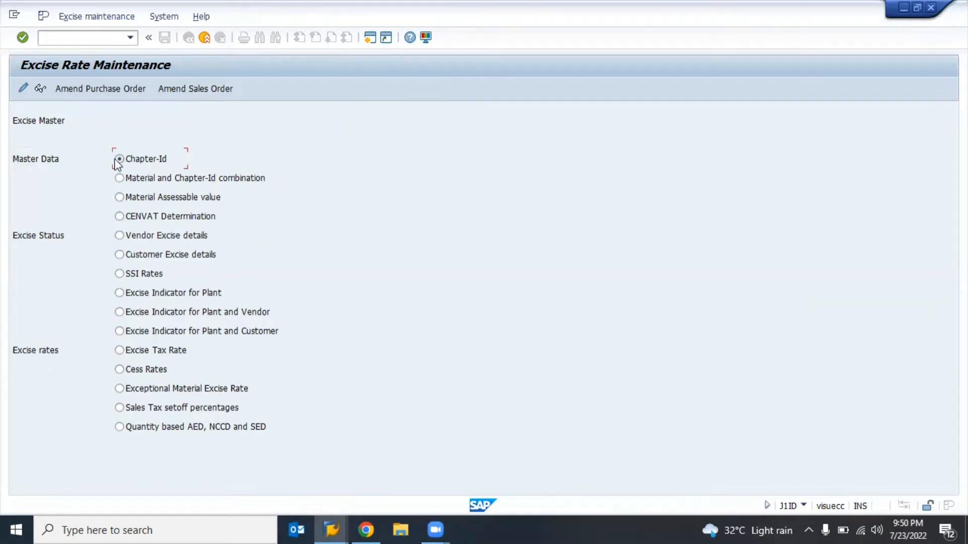
{"action": "left_click", "coordinate": [22, 89]}
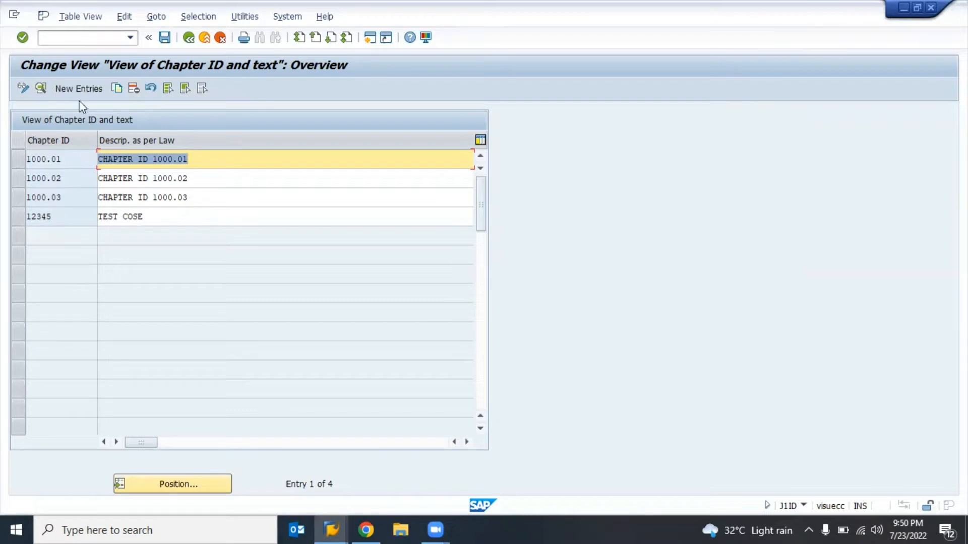
Copy the chapter ID 12345 entry to ID 00001212 with the description "test check" and save it.
{"action": "left_click", "coordinate": [18, 218]}
{"action": "left_click", "coordinate": [117, 87]}
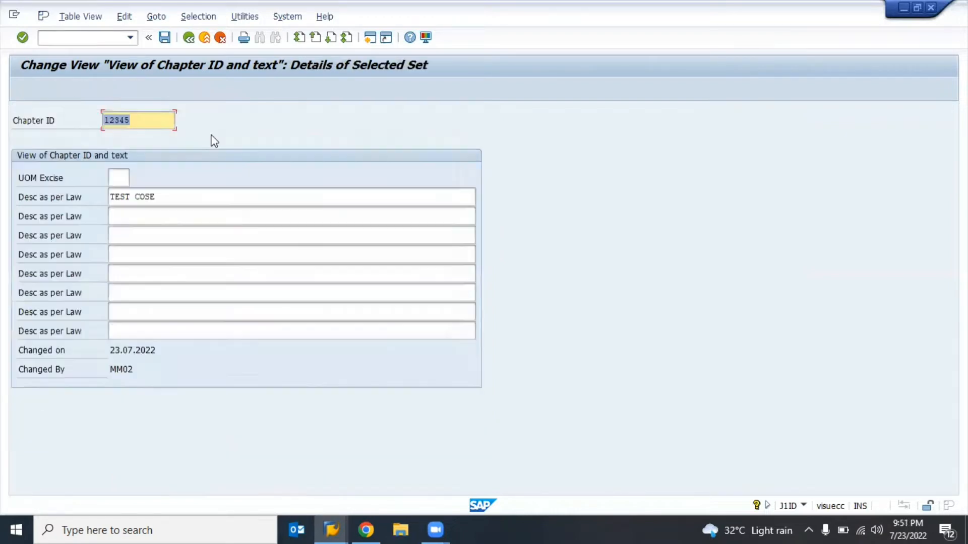
{"action": "key", "text": "BackSpace"}
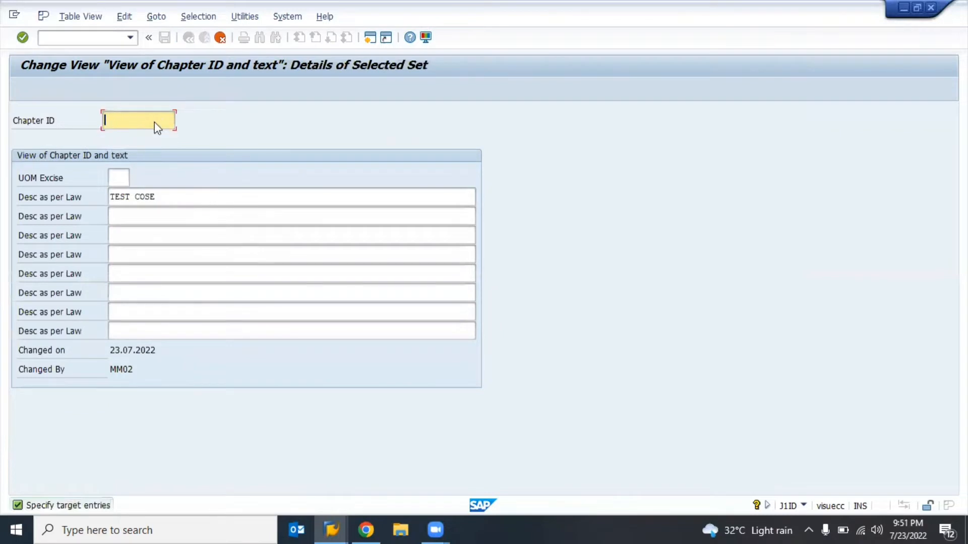
{"action": "type", "text": "001212"}
{"action": "left_click", "coordinate": [165, 197]}
{"action": "key", "text": "BackSpace"}
{"action": "key", "text": "BackSpace"}
{"action": "key", "text": "BackSpace"}
{"action": "key", "text": "BackSpace"}
{"action": "key", "text": "BackSpace"}
{"action": "key", "text": "BackSpace"}
{"action": "key", "text": "BackSpace"}
{"action": "key", "text": "BackSpace"}
{"action": "key", "text": "BackSpace"}
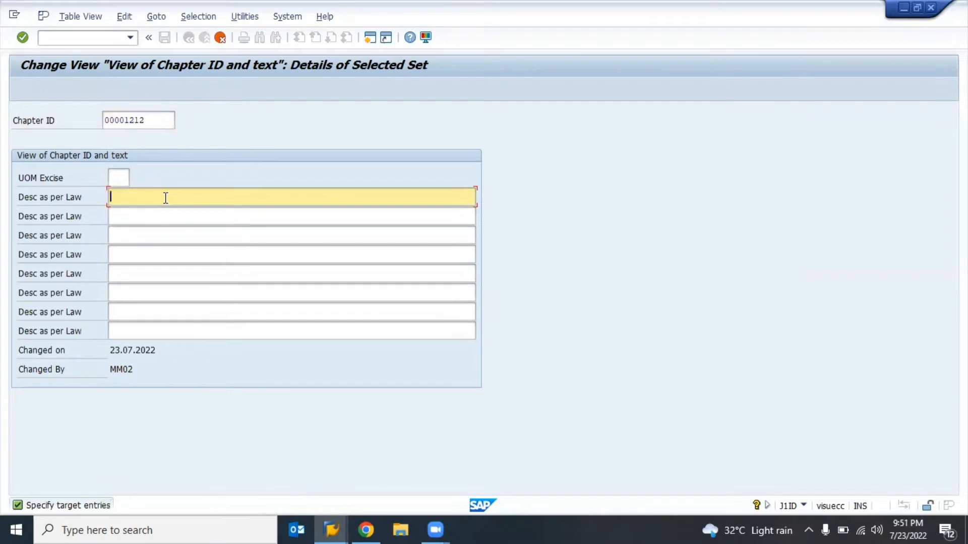
{"action": "type", "text": "test check"}
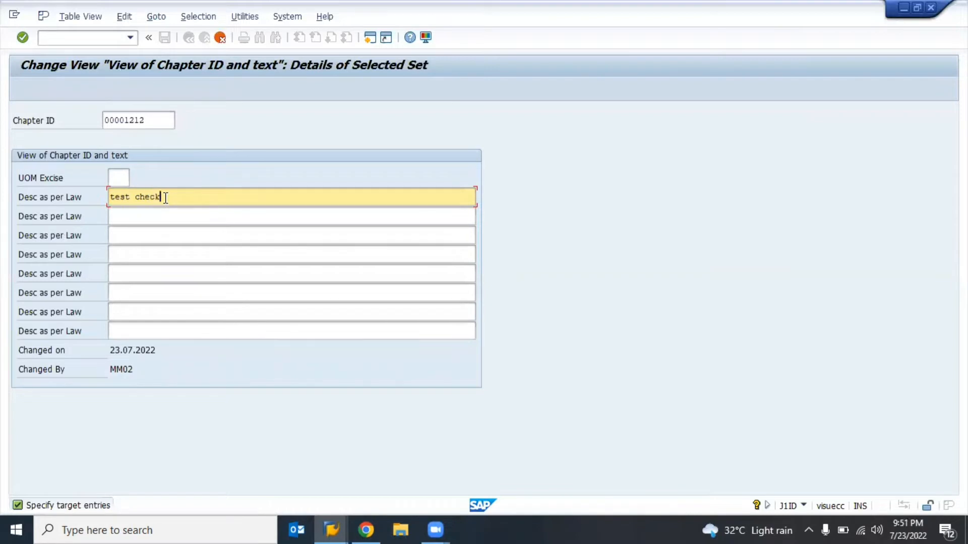
{"action": "key", "text": "Return"}
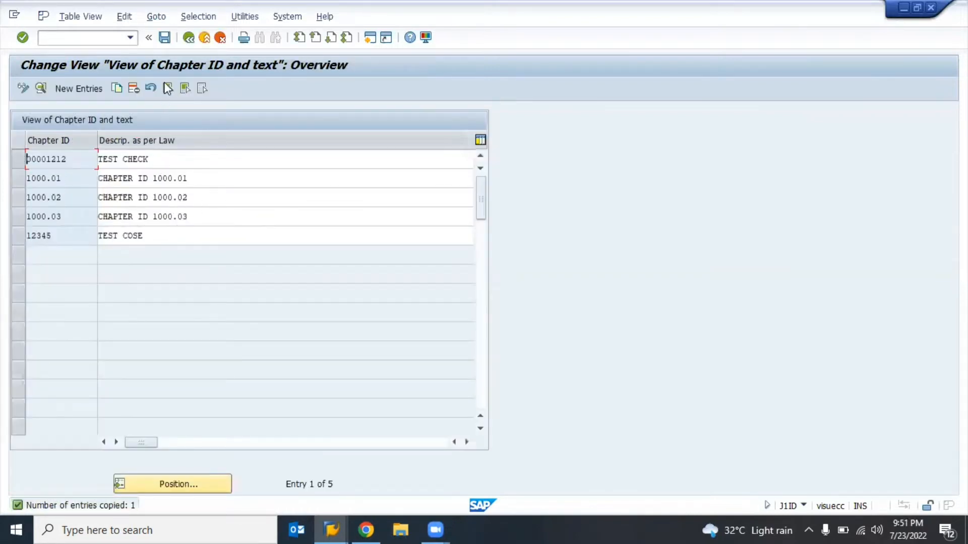
{"action": "left_click", "coordinate": [164, 40]}
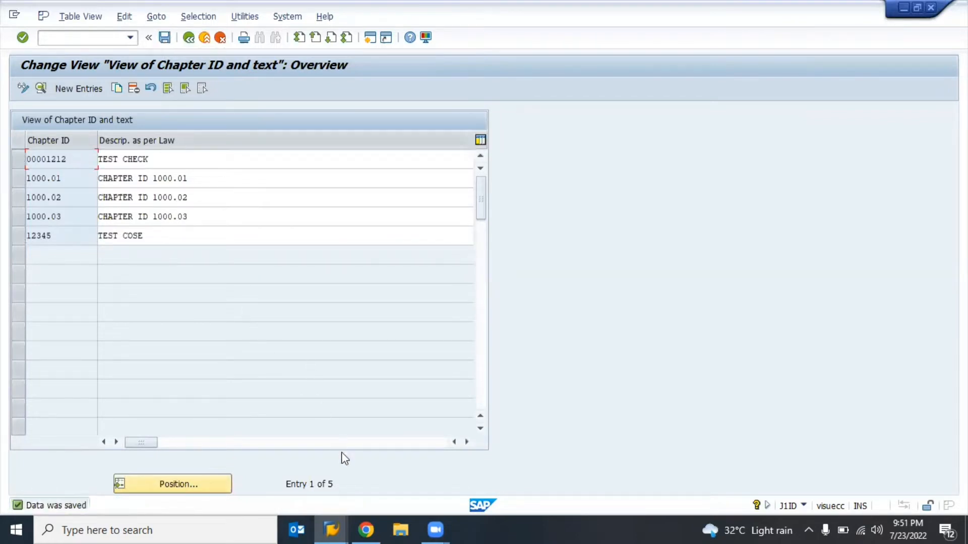
Switch to Chrome and search Google for "pen hsn code and gst rate" in a new tab.
{"action": "left_click", "coordinate": [364, 528]}
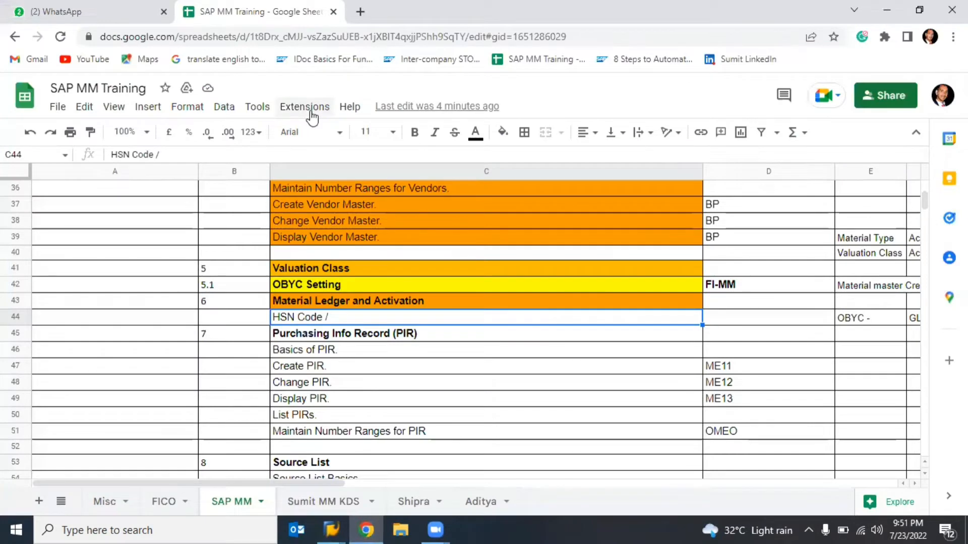
{"action": "key", "text": "ctrl+t"}
{"action": "type", "text": "pe"}
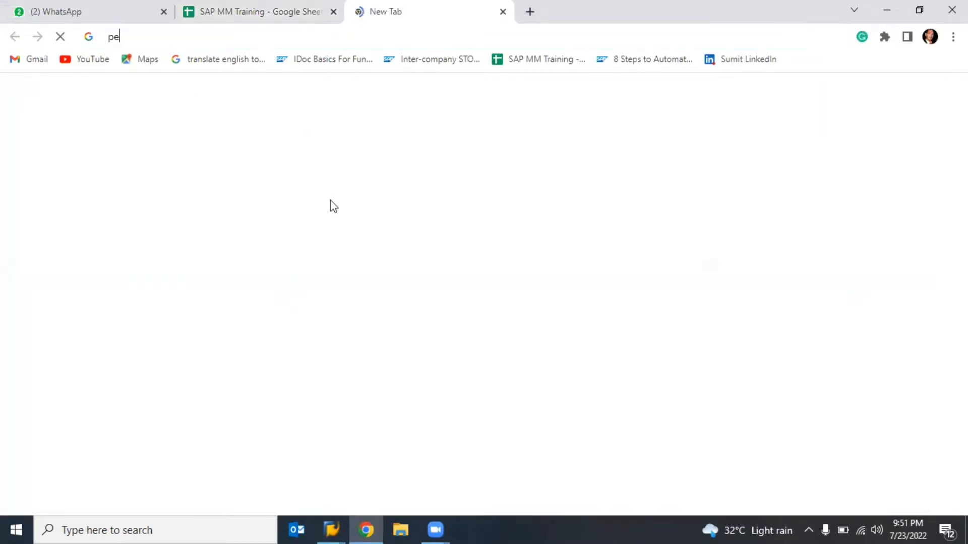
{"action": "type", "text": "n hsn code"}
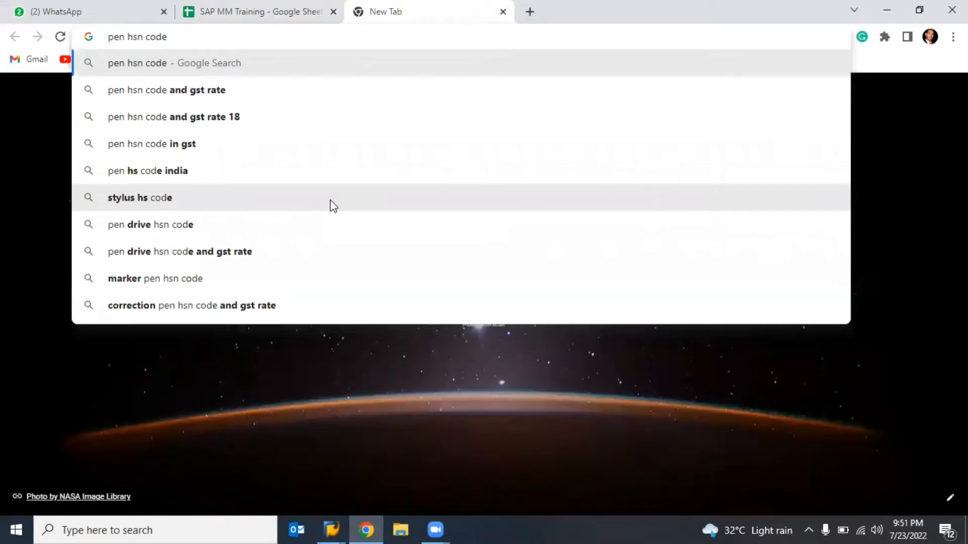
{"action": "key", "text": "Down"}
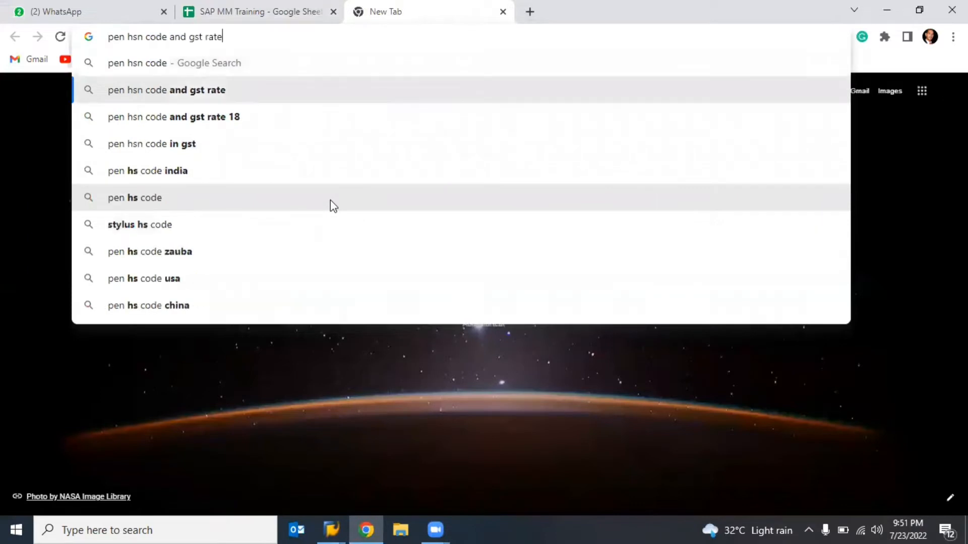
{"action": "key", "text": "Return"}
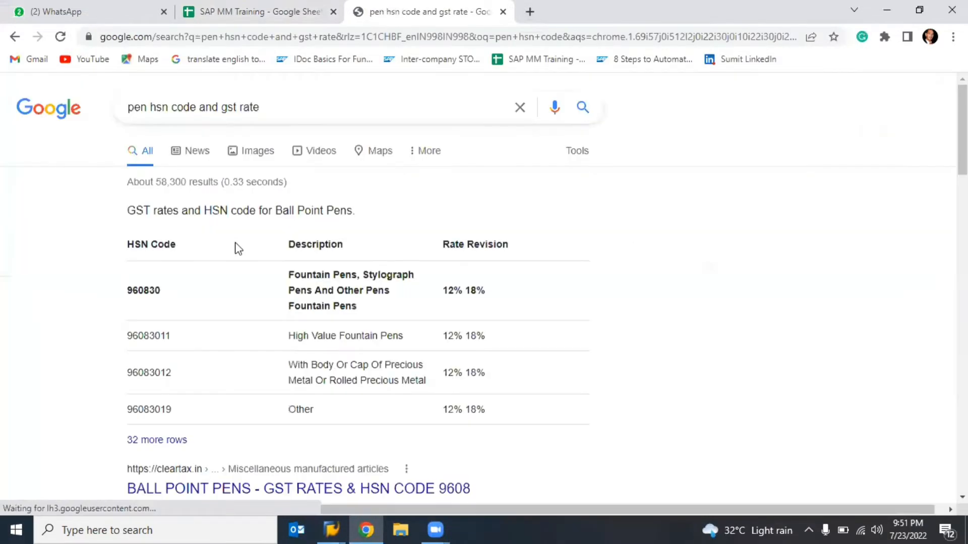
Copy HSN code 960830 from the search result and enter it as the Chapter ID of a new entry in SAP.
{"action": "left_click_drag", "start_coordinate": [128, 298], "coordinate": [161, 293]}
{"action": "left_click", "coordinate": [173, 298]}
{"action": "double_click", "coordinate": [147, 289]}
{"action": "key", "text": "ctrl+c"}
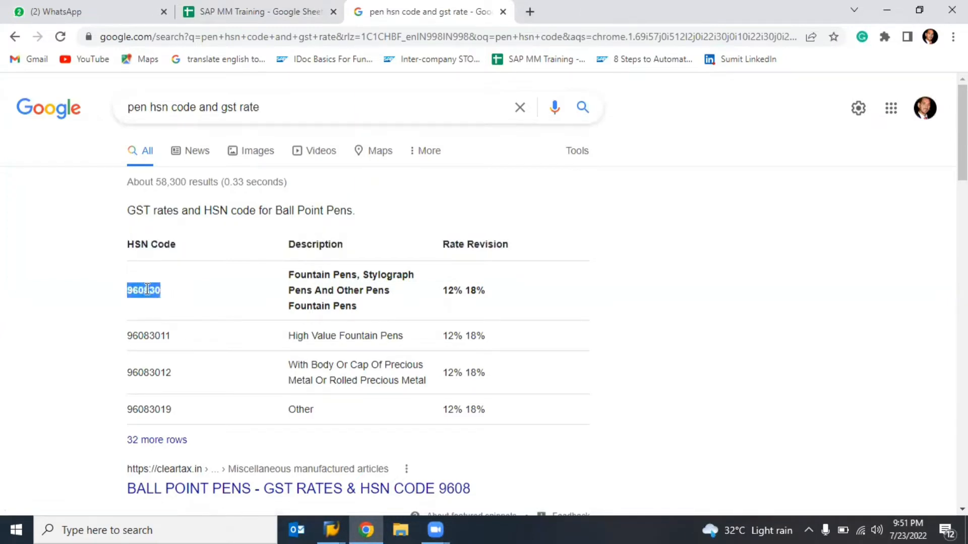
{"action": "key", "text": "alt+Tab"}
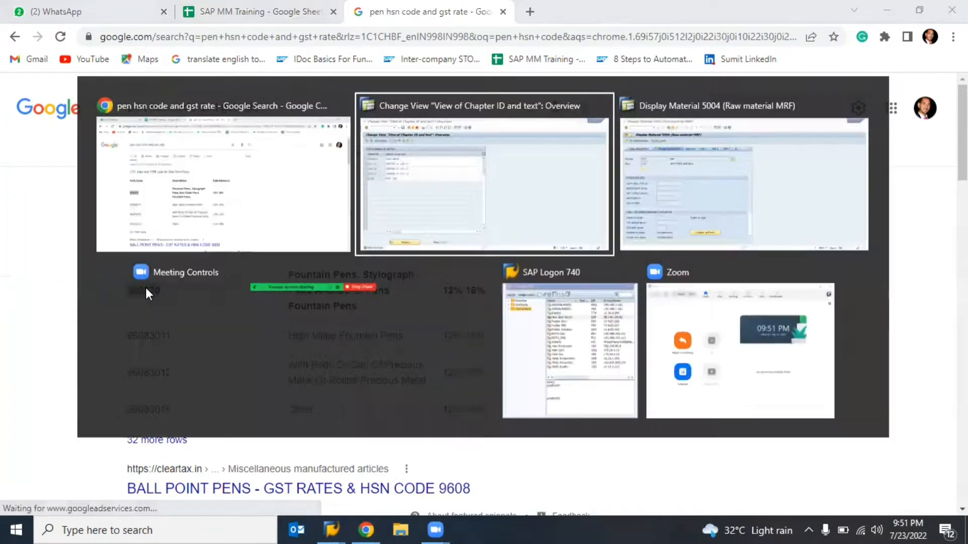
{"action": "left_click", "coordinate": [85, 90]}
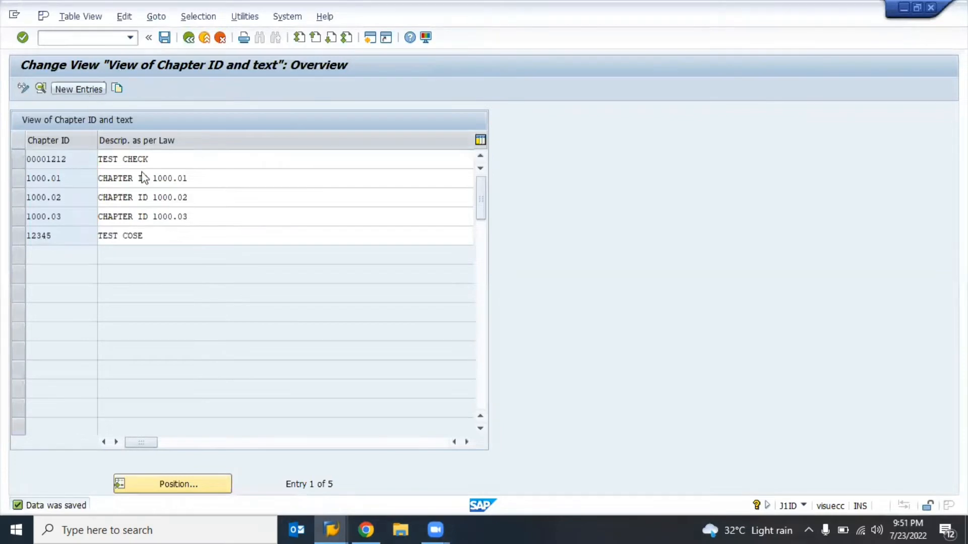
{"action": "key", "text": "ctrl+v"}
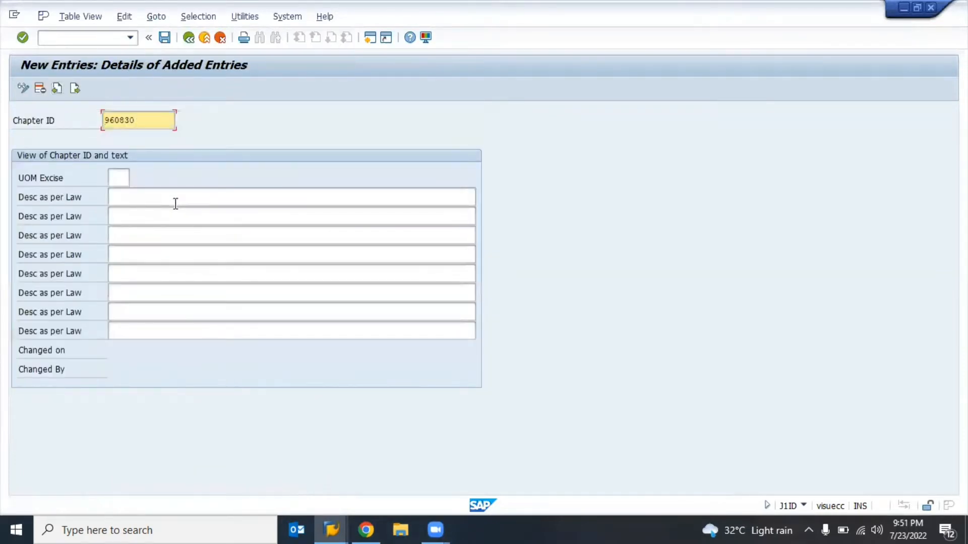
Copy the description "Fountain Pens, Stylograph Pens And Other Pens Fountain Pens" from Chrome into the new chapter ID's first description line and save the entry.
{"action": "key", "text": "alt+Tab"}
{"action": "left_click_drag", "start_coordinate": [286, 269], "coordinate": [360, 309]}
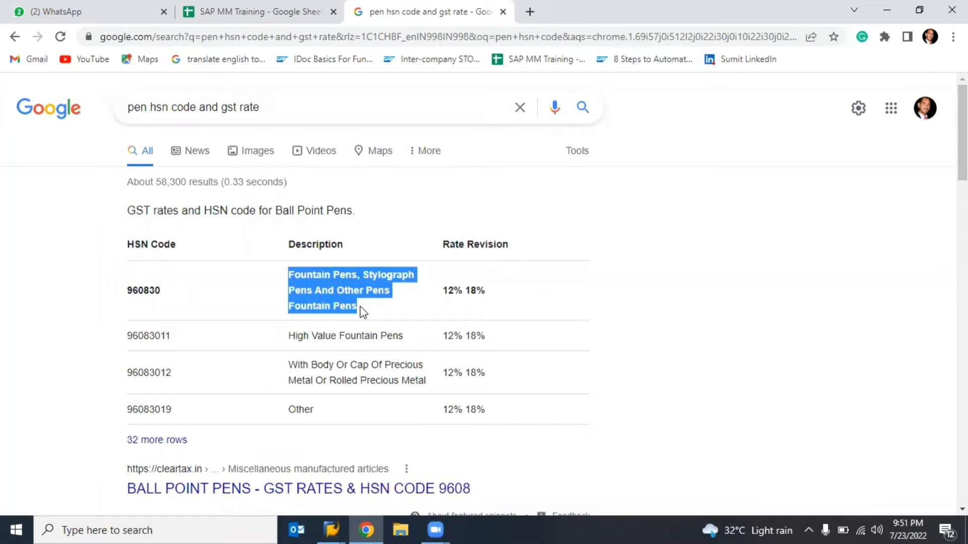
{"action": "key", "text": "ctrl+c"}
{"action": "key", "text": "alt+Tab"}
{"action": "left_click", "coordinate": [194, 197]}
{"action": "key", "text": "ctrl+v"}
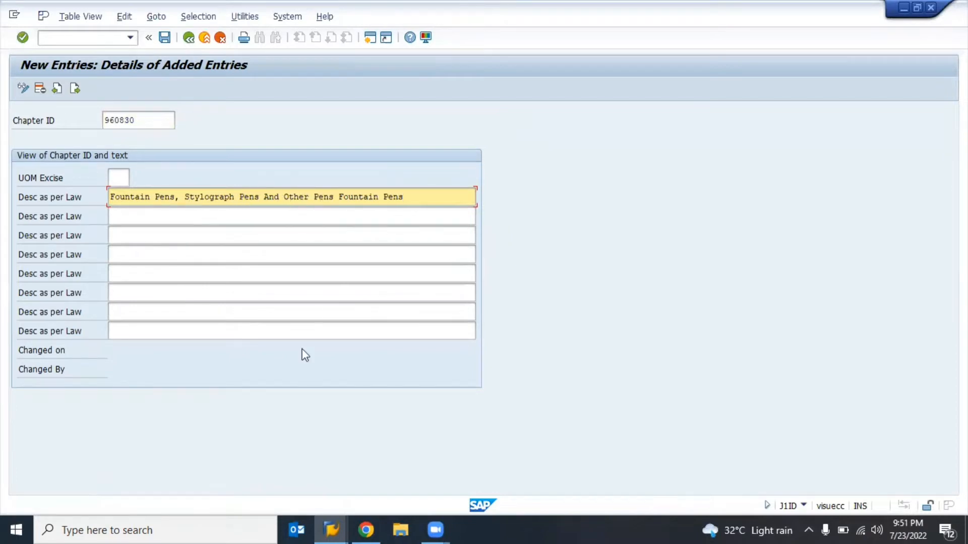
{"action": "key", "text": "Return"}
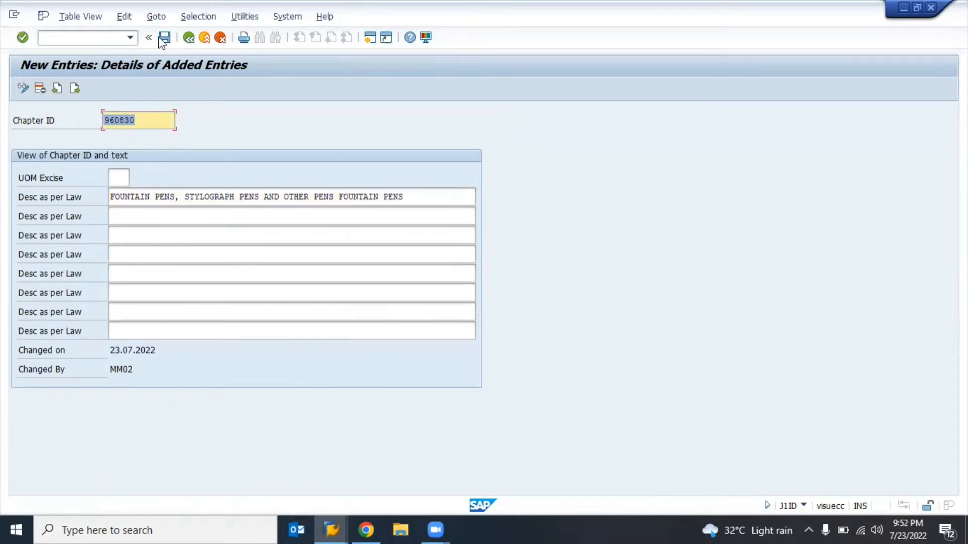
{"action": "left_click", "coordinate": [162, 39]}
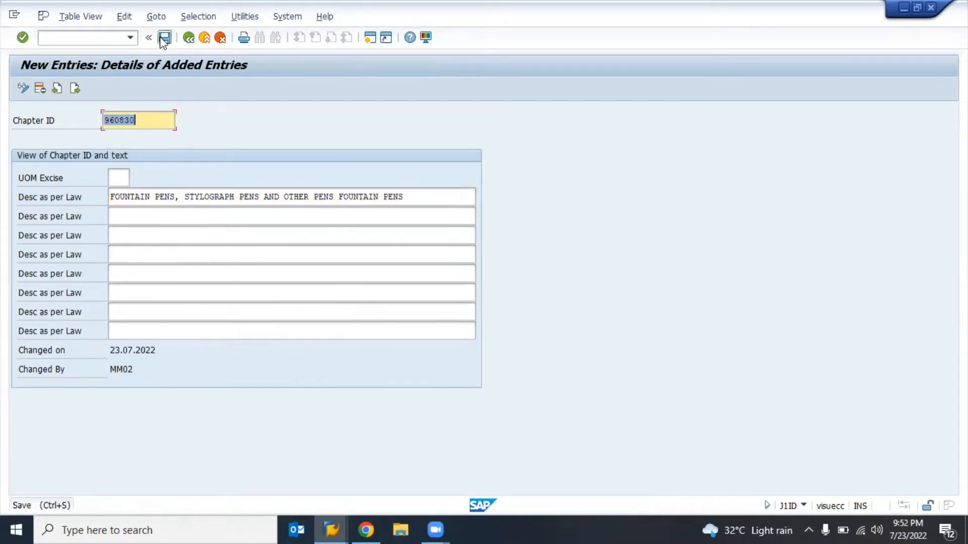
{"action": "left_click", "coordinate": [204, 38]}
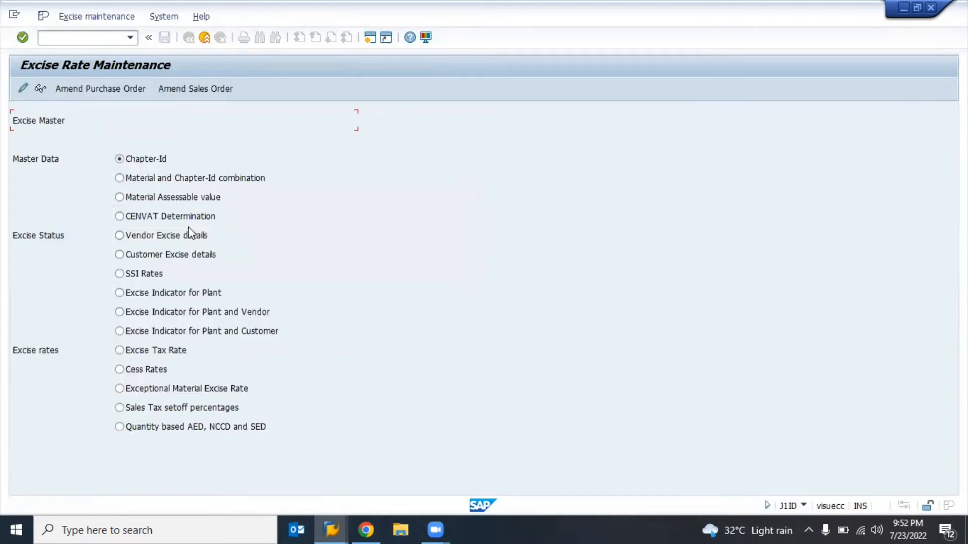
Return to the display of material 5004 and look up control code 960830 in the value list for country IN.
{"action": "key", "text": "alt+Tab"}
{"action": "key", "text": "alt+Tab"}
{"action": "key", "text": "alt+Tab"}
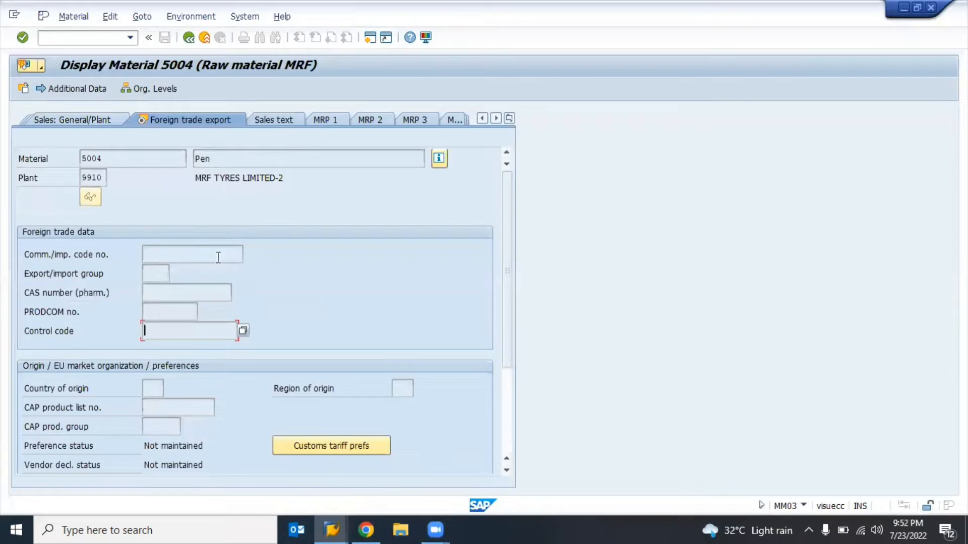
{"action": "left_click", "coordinate": [243, 332]}
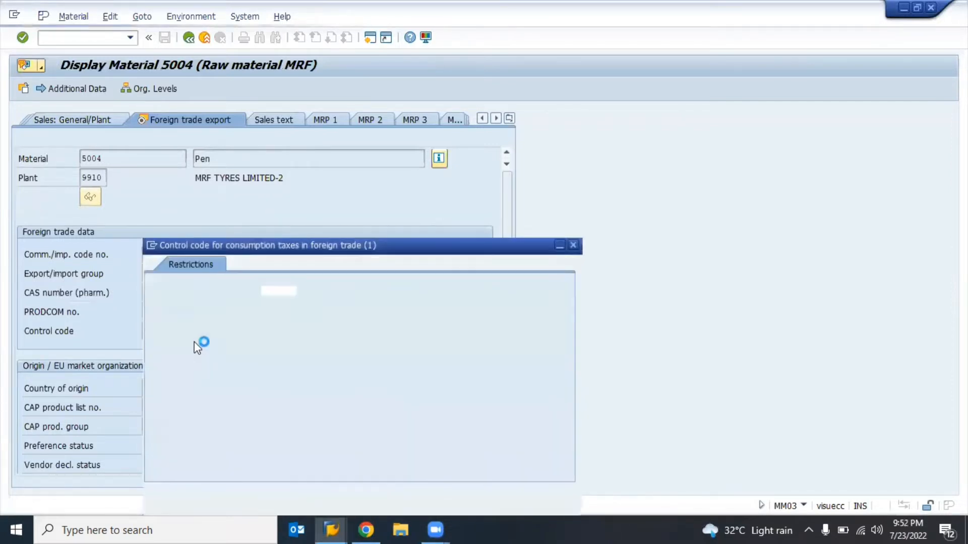
{"action": "type", "text": "inb"}
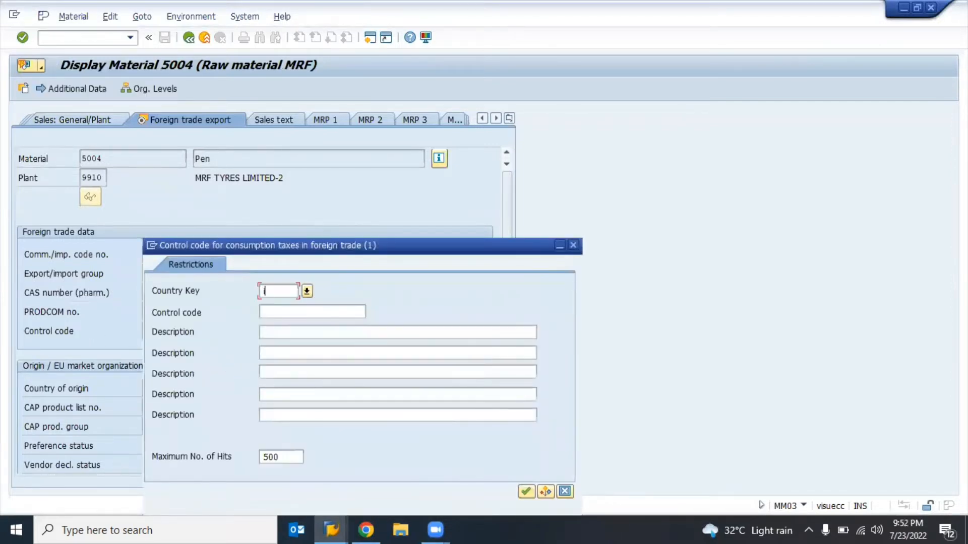
{"action": "key", "text": "BackSpace"}
{"action": "key", "text": "Return"}
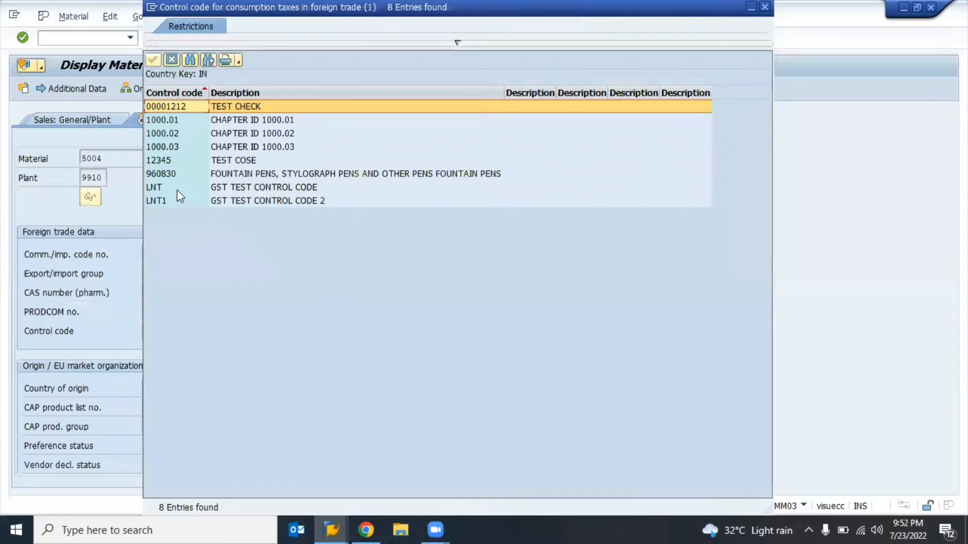
{"action": "left_click", "coordinate": [258, 174]}
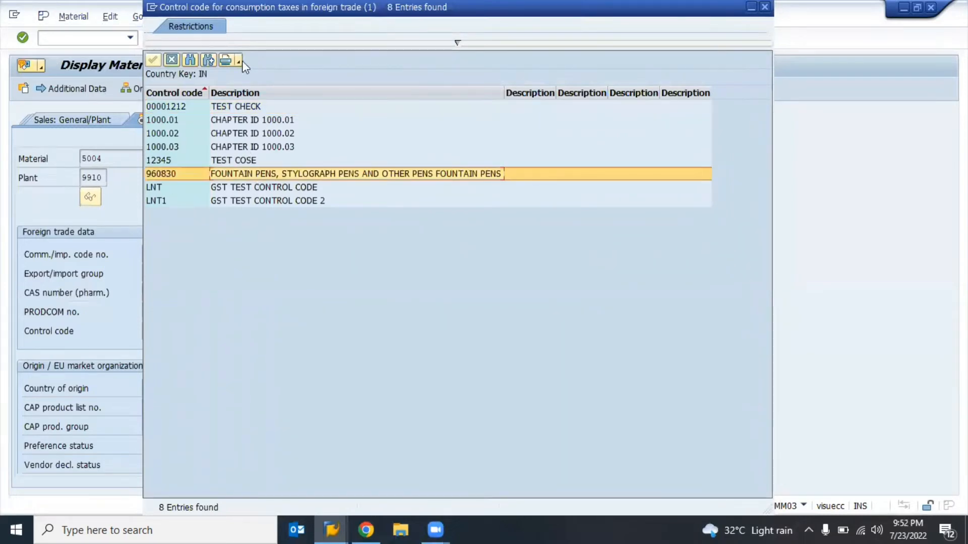
{"action": "left_click_drag", "start_coordinate": [217, 9], "coordinate": [378, 39]}
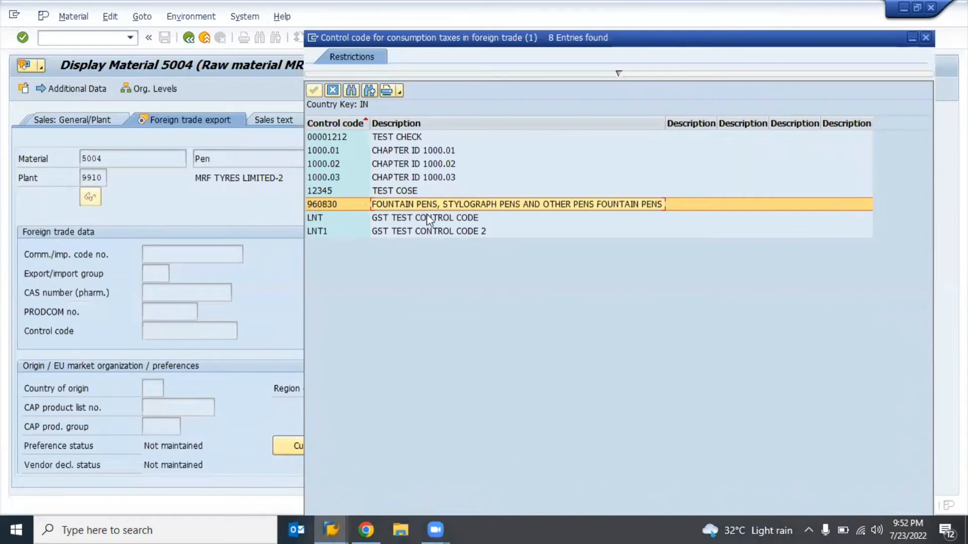
{"action": "double_click", "coordinate": [391, 205]}
{"action": "left_click", "coordinate": [73, 16]}
{"action": "mouse_move", "coordinate": [110, 17]}
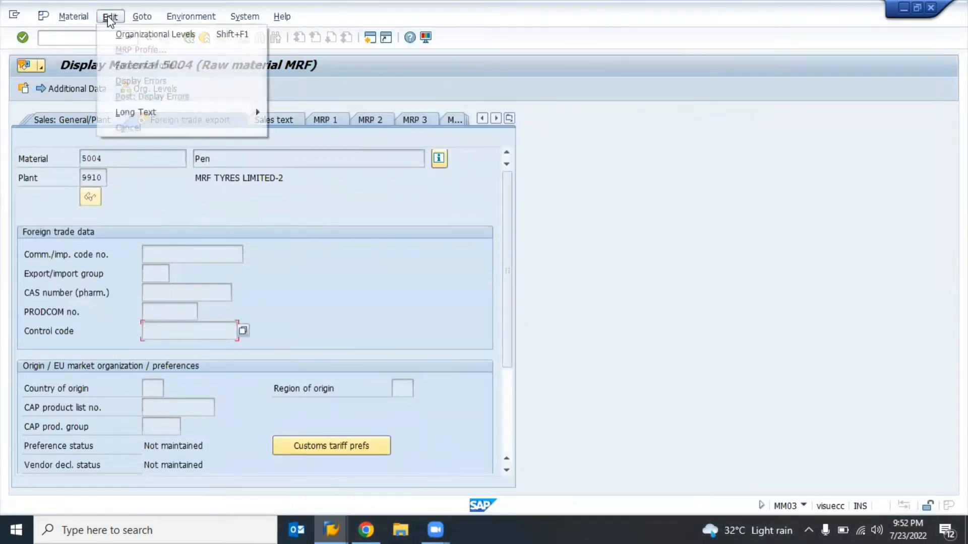
{"action": "mouse_move", "coordinate": [140, 18]}
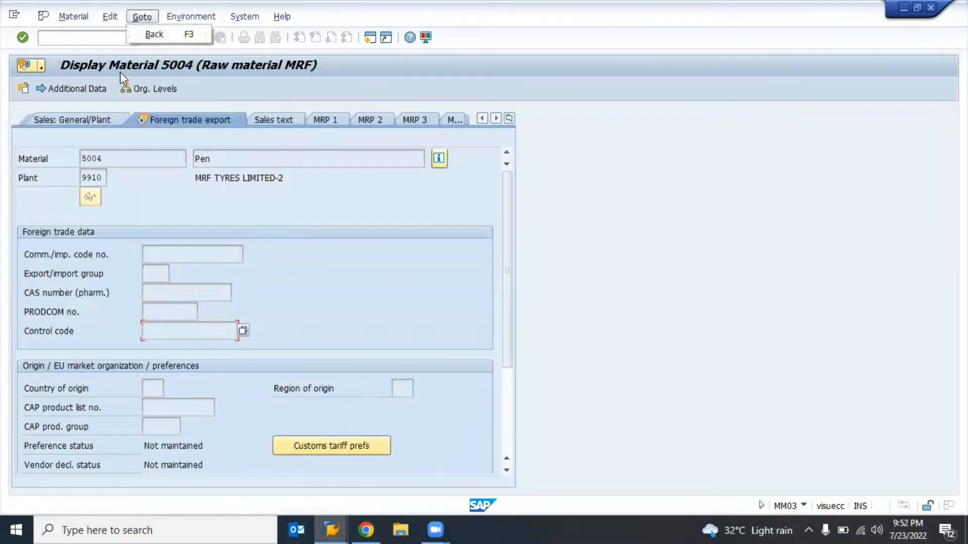
Leave the material display and start transaction MM02 in the same session.
{"action": "left_click", "coordinate": [74, 39]}
{"action": "type", "text": "/n"}
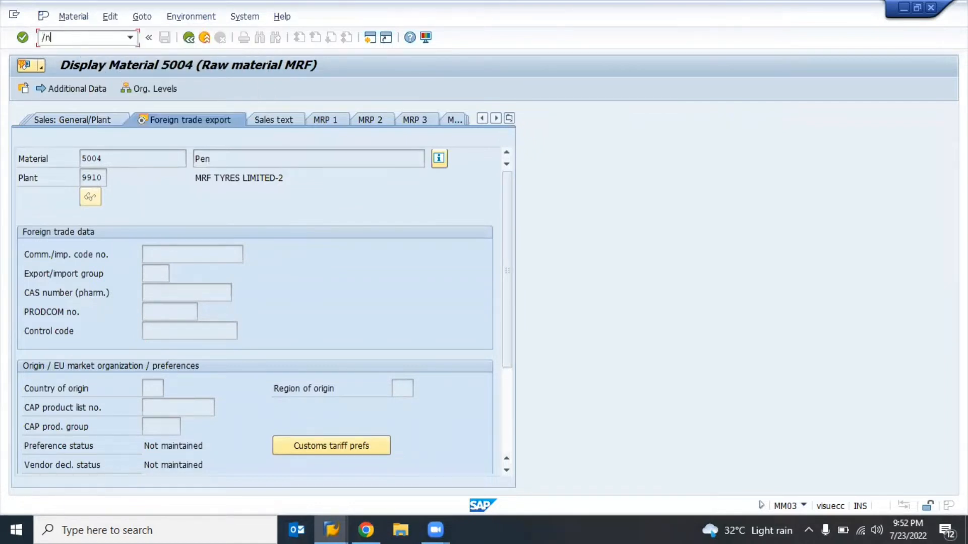
{"action": "type", "text": "mm02"}
{"action": "key", "text": "Return"}
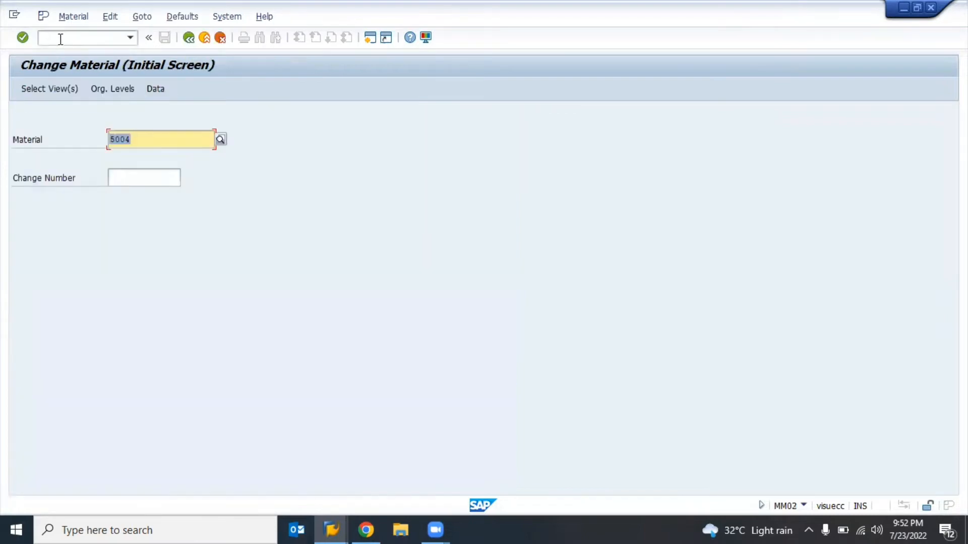
Open material 5004 for change in the Foreign Trade: Export Data view for plant 9910.
{"action": "key", "text": "Return"}
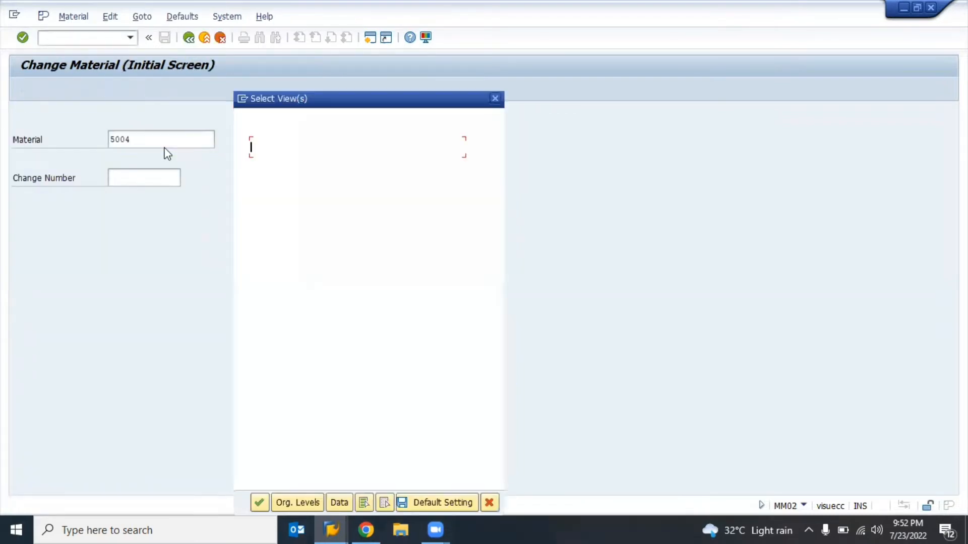
{"action": "left_click", "coordinate": [382, 503]}
{"action": "left_click", "coordinate": [244, 244]}
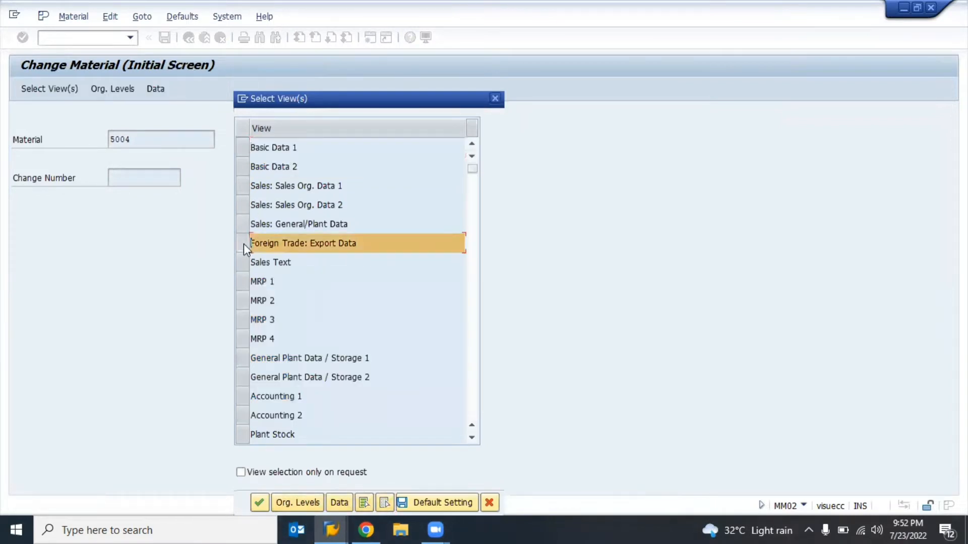
{"action": "key", "text": "Return"}
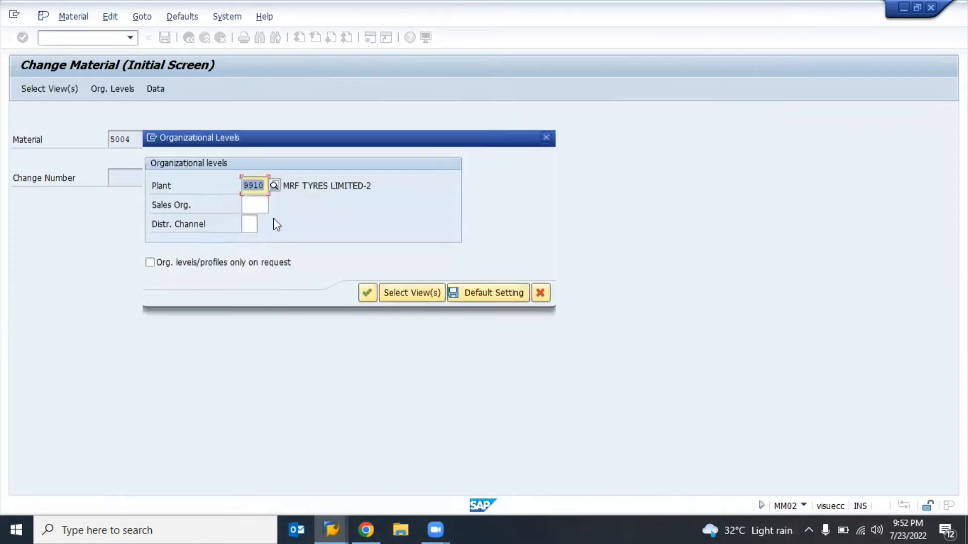
{"action": "key", "text": "Return"}
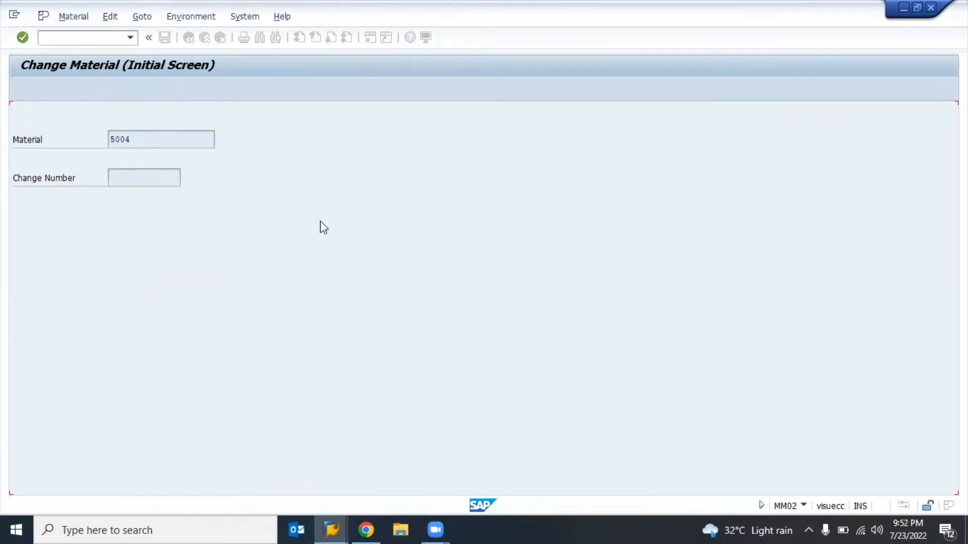
Set the material's Control code to 960830 from the value list for country IN and save the material.
{"action": "left_click", "coordinate": [160, 333]}
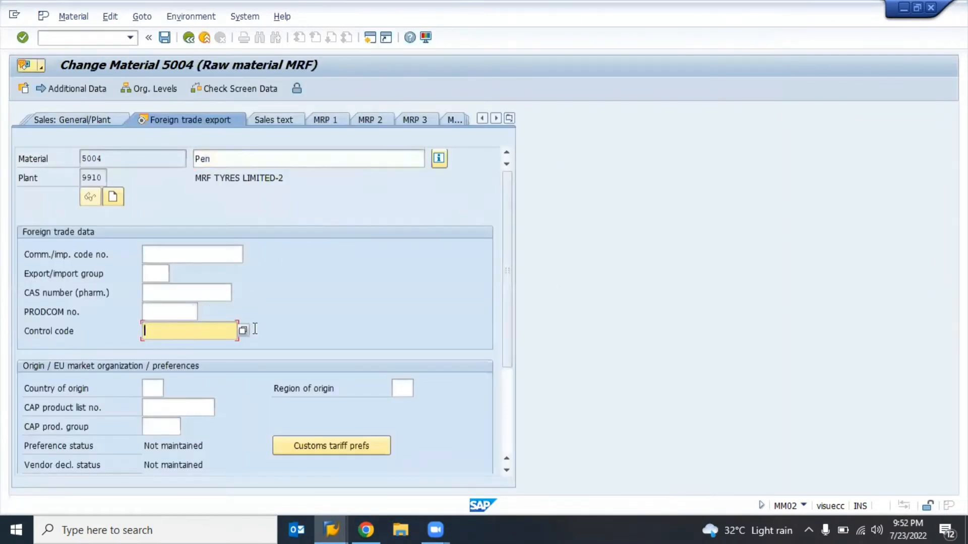
{"action": "left_click", "coordinate": [243, 331]}
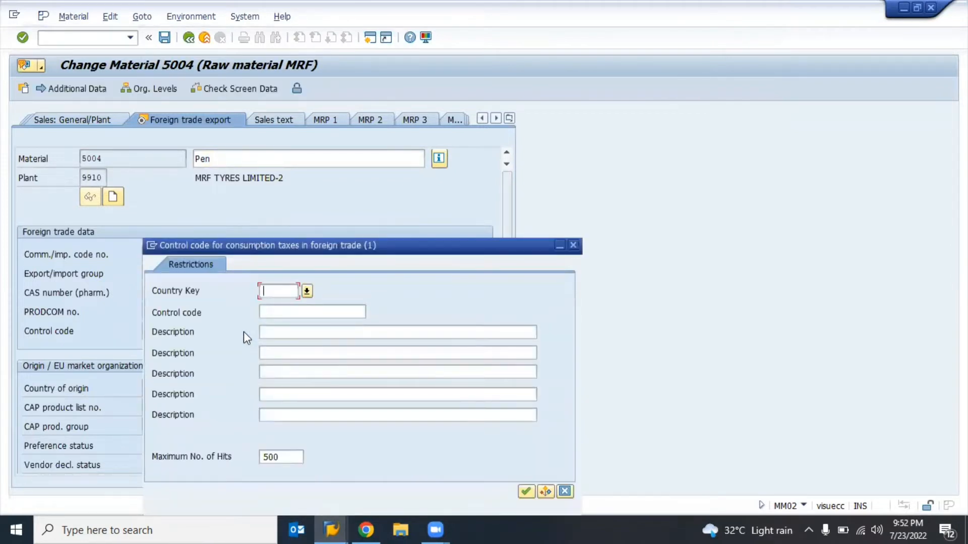
{"action": "type", "text": "IN"}
{"action": "key", "text": "Return"}
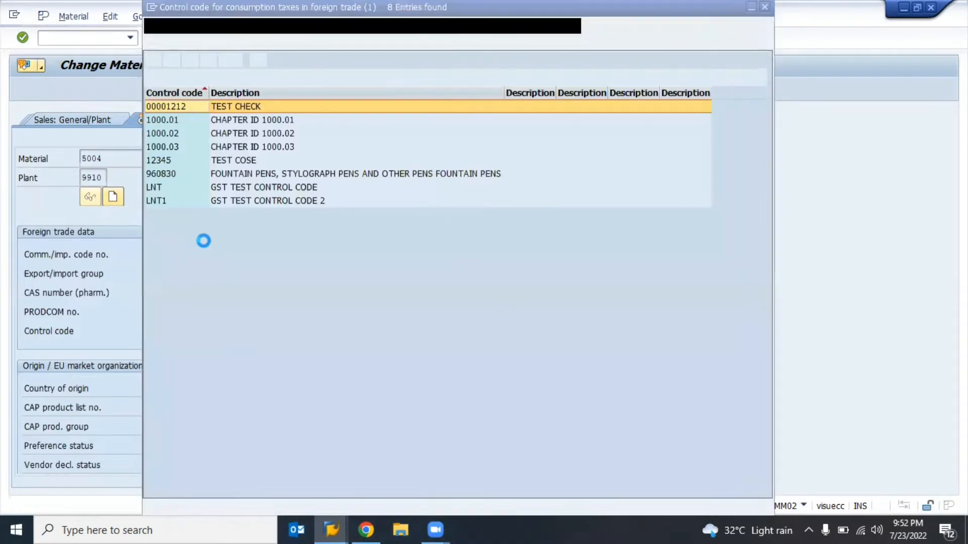
{"action": "left_click", "coordinate": [242, 176]}
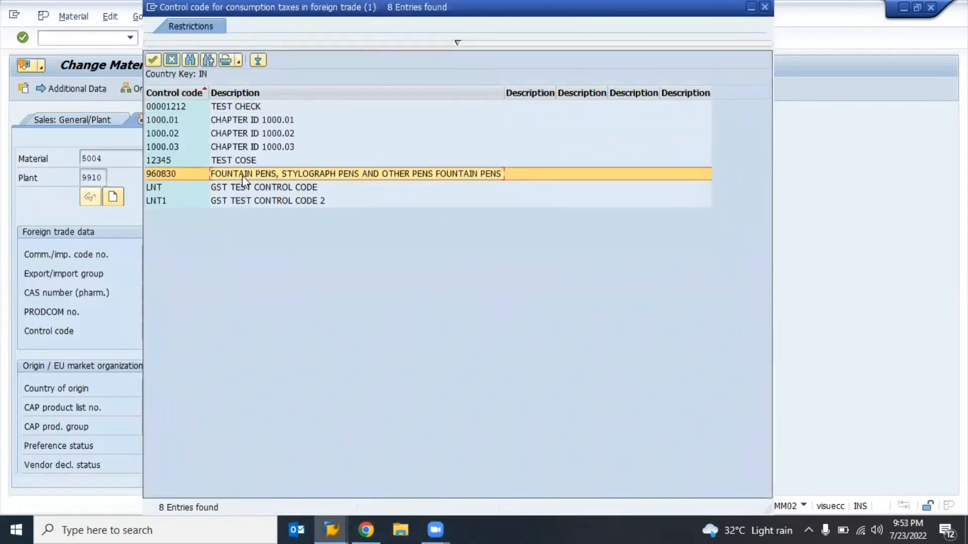
{"action": "double_click", "coordinate": [241, 175]}
{"action": "key", "text": "Return"}
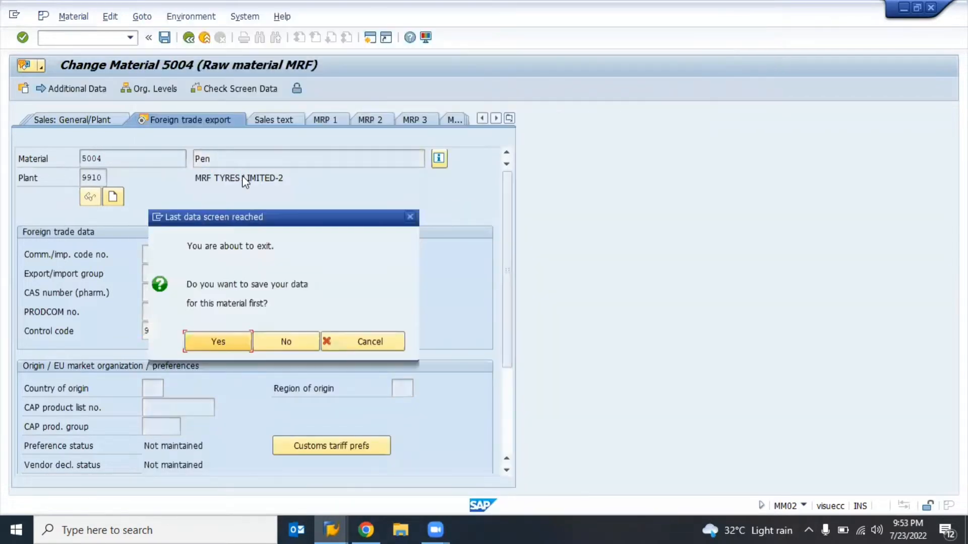
{"action": "key", "text": "Return"}
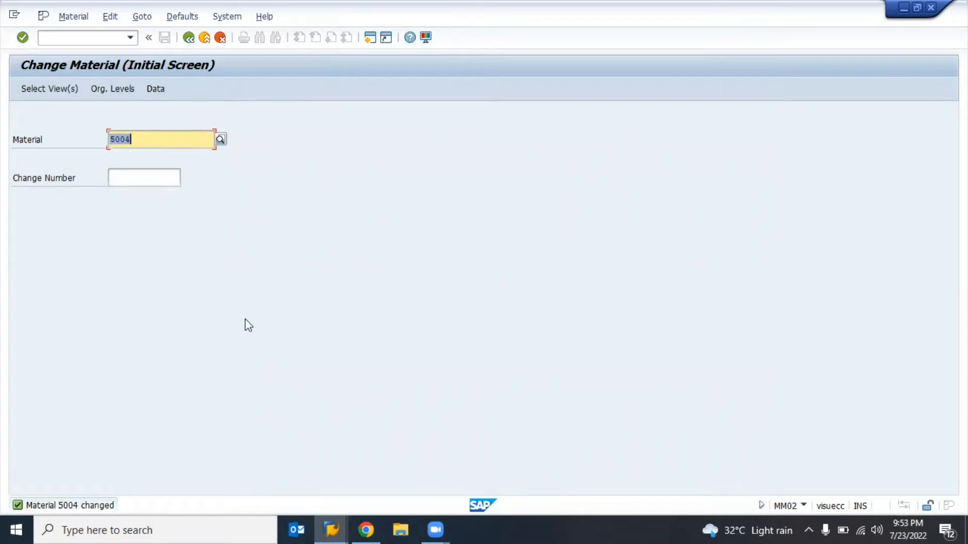
Switch back to the Excise Rate Maintenance session.
{"action": "key", "text": "alt+Tab"}
{"action": "key", "text": "alt+Tab"}
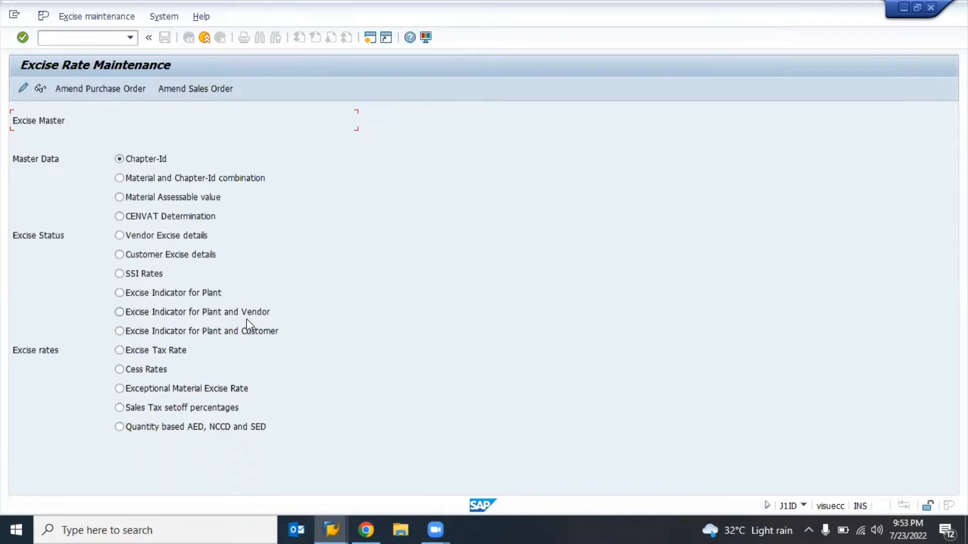
Switch to Google Chrome and show the SAP MM Training spreadsheet.
{"action": "key", "text": "Return"}
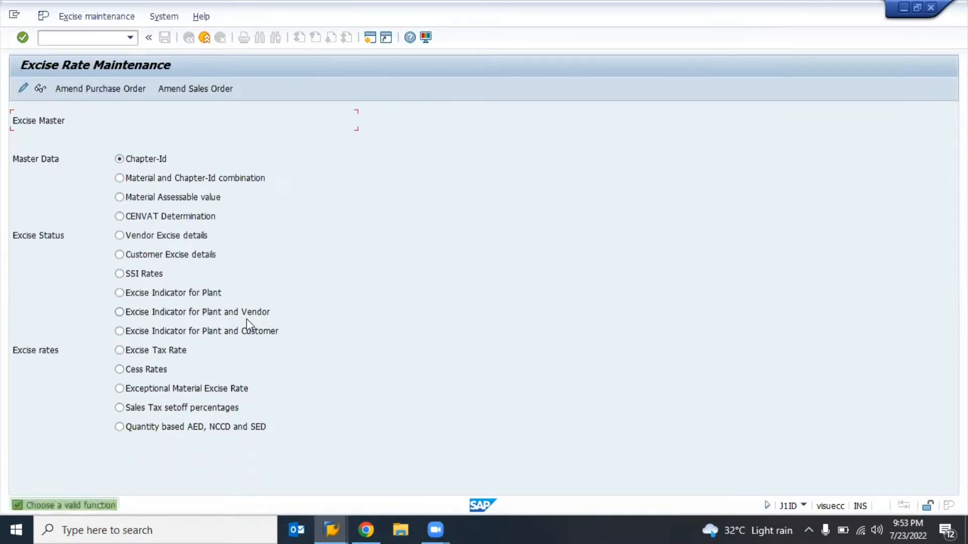
{"action": "key", "text": "alt+Tab"}
{"action": "key", "text": "alt+Tab"}
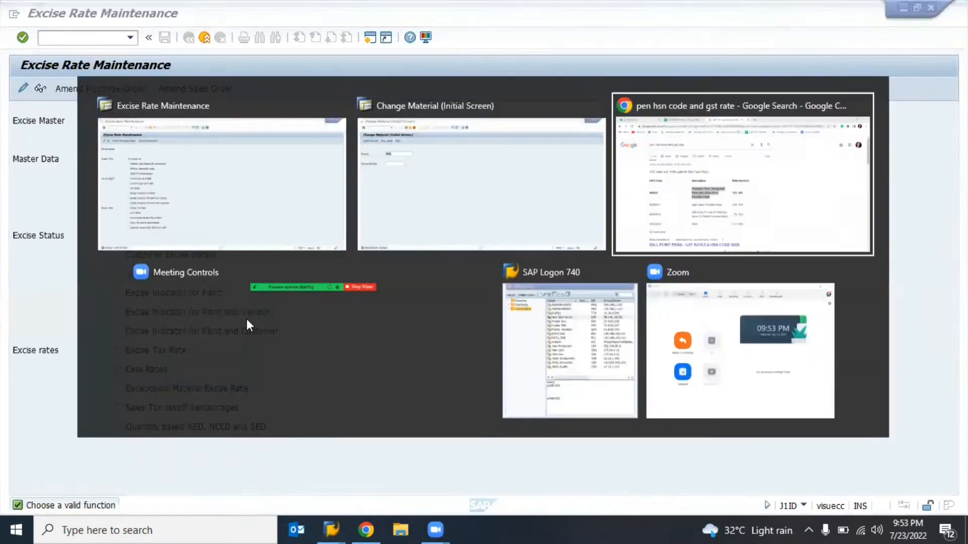
{"action": "key", "text": "alt+Tab"}
{"action": "key", "text": "alt+shift+Tab"}
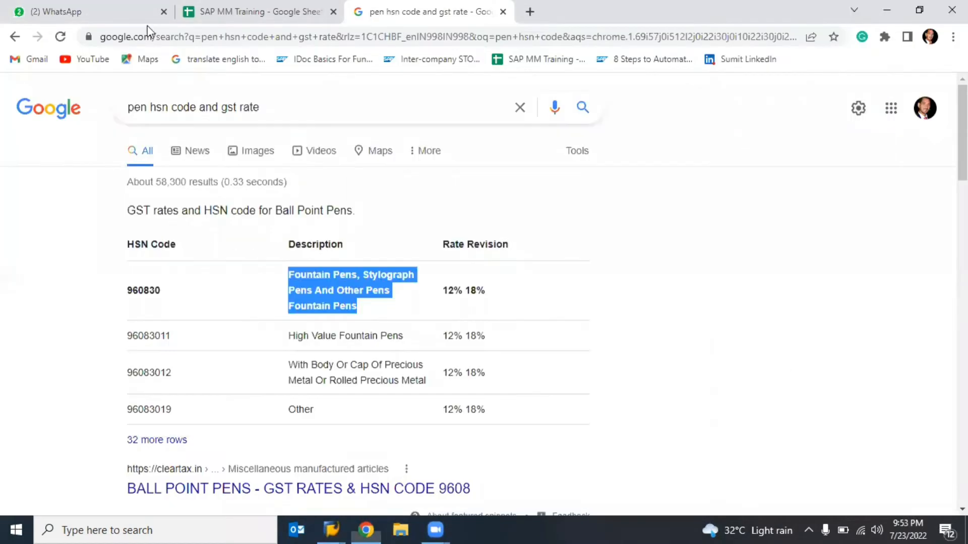
{"action": "left_click", "coordinate": [204, 6]}
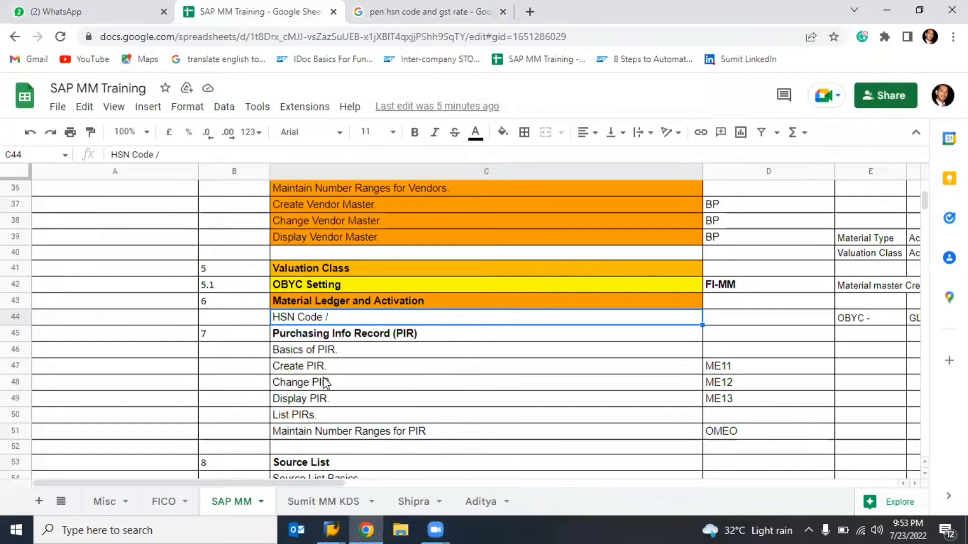
Examine the Purchasing Info Record (PIR) and Source List topics in cells C45:C55 of the training plan.
{"action": "left_click_drag", "start_coordinate": [333, 335], "coordinate": [347, 426]}
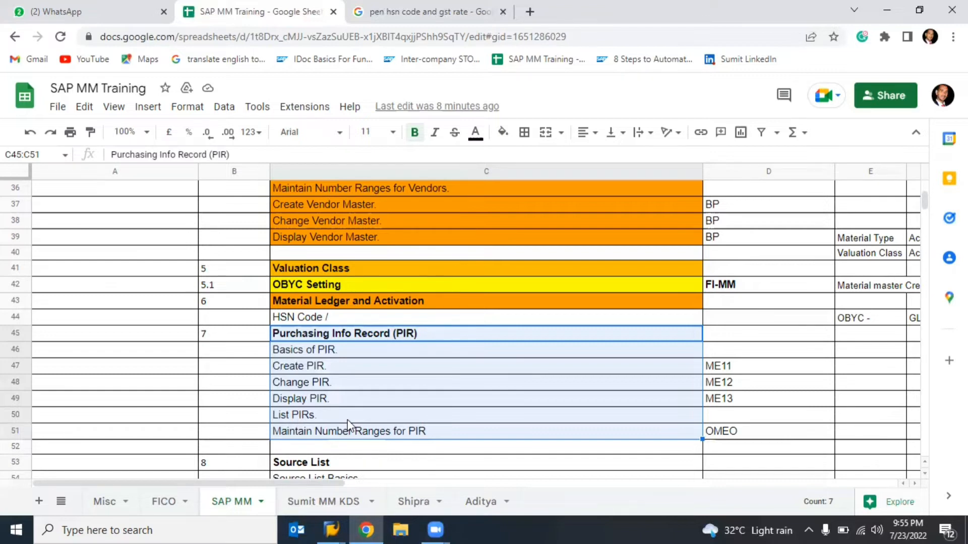
{"action": "key", "text": "shift+Down"}
{"action": "key", "text": "shift+Down"}
{"action": "key", "text": "shift+Down"}
{"action": "key", "text": "shift+Down"}
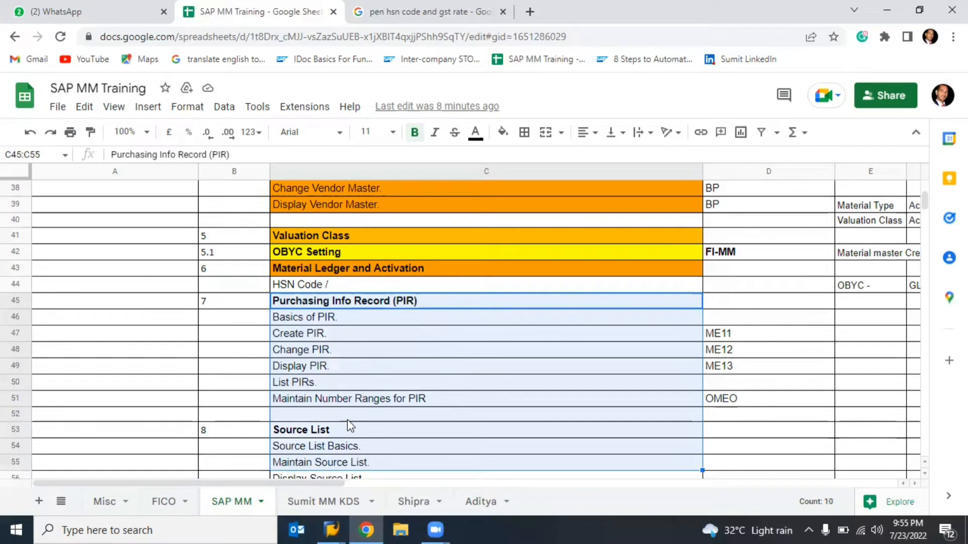
{"action": "key", "text": "Left"}
{"action": "key", "text": "Left"}
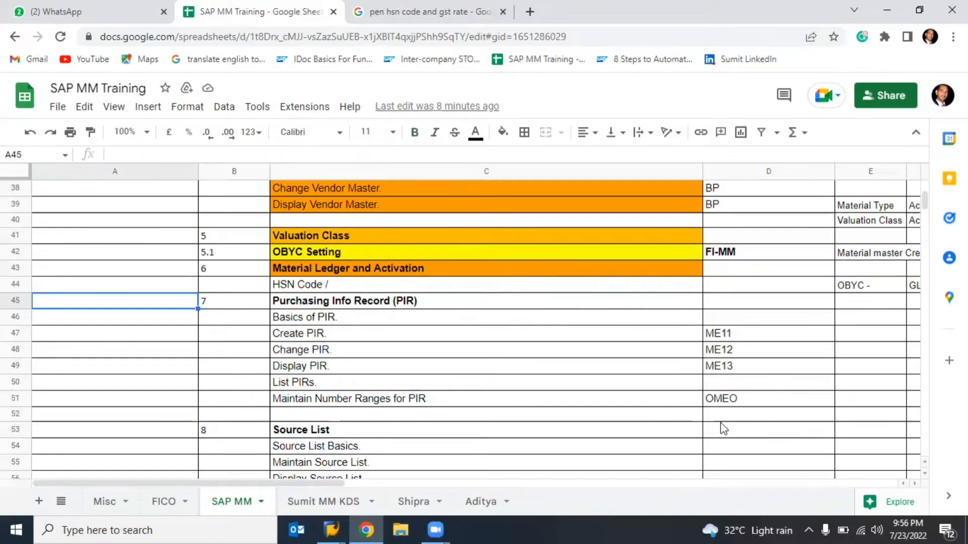
Switch back to the SAP Excise Rate Maintenance session, start transaction SPRO there and display the SAP Reference IMG.
{"action": "key", "text": "alt+Tab"}
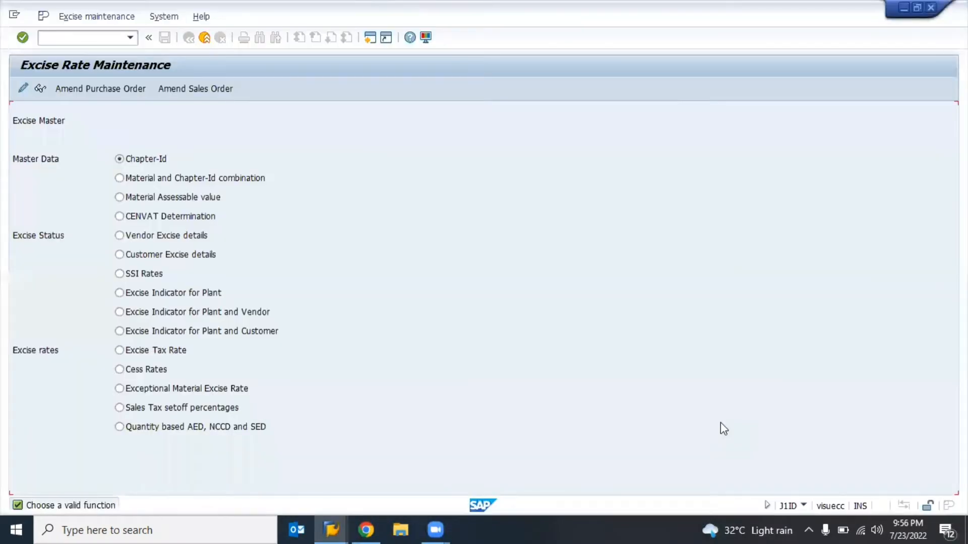
{"action": "key", "text": "Return"}
{"action": "left_click", "coordinate": [110, 40]}
{"action": "type", "text": "/nspro"}
{"action": "key", "text": "Return"}
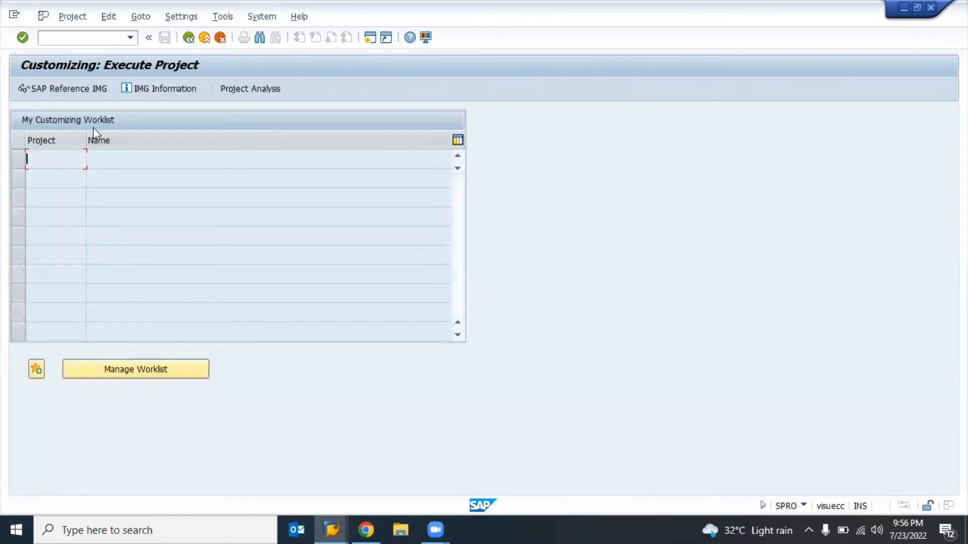
{"action": "left_click", "coordinate": [61, 91]}
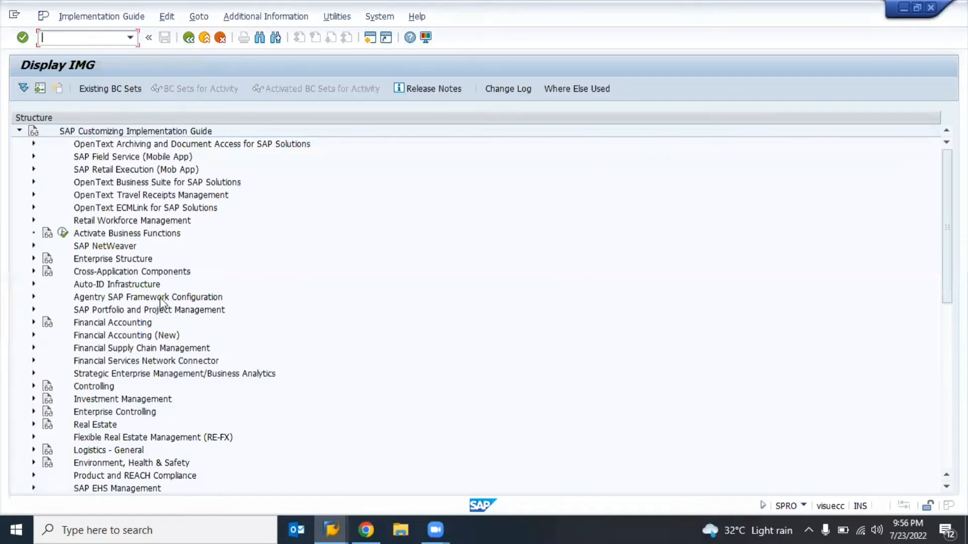
Expand Materials Management and its Purchasing node in the IMG structure.
{"action": "left_click", "coordinate": [65, 464]}
{"action": "key", "text": "Down"}
{"action": "key", "text": "Down"}
{"action": "key", "text": "Down"}
{"action": "key", "text": "Down"}
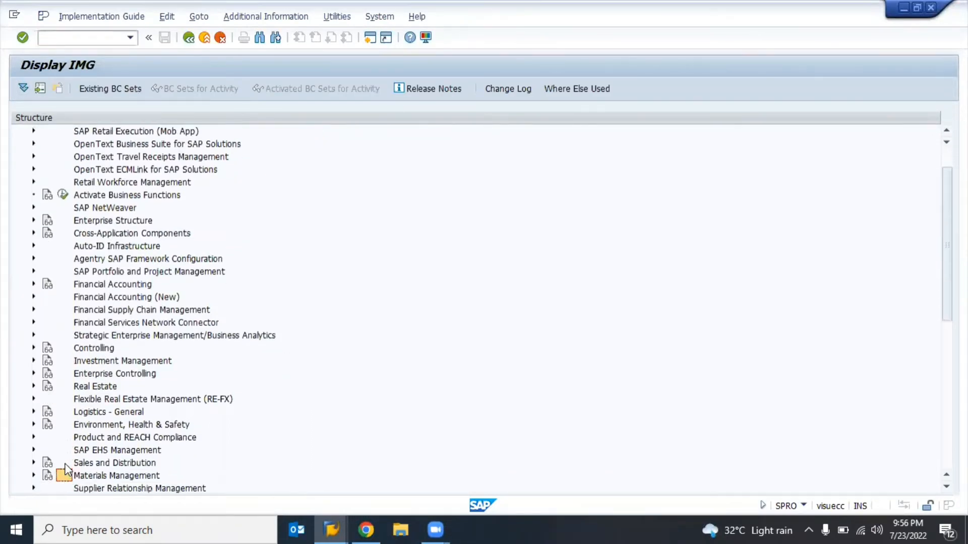
{"action": "double_click", "coordinate": [66, 474]}
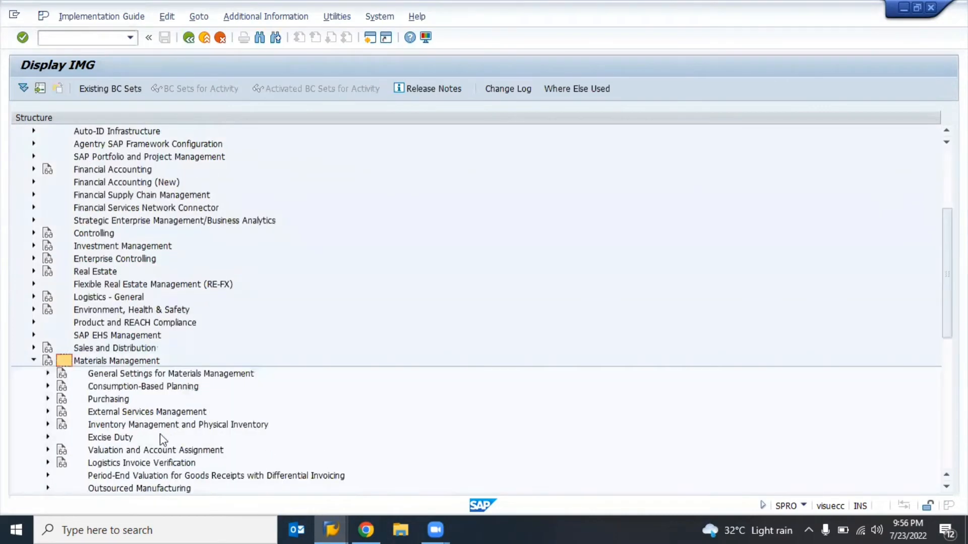
{"action": "left_click", "coordinate": [79, 399]}
{"action": "key", "text": "Return"}
{"action": "key", "text": "Down"}
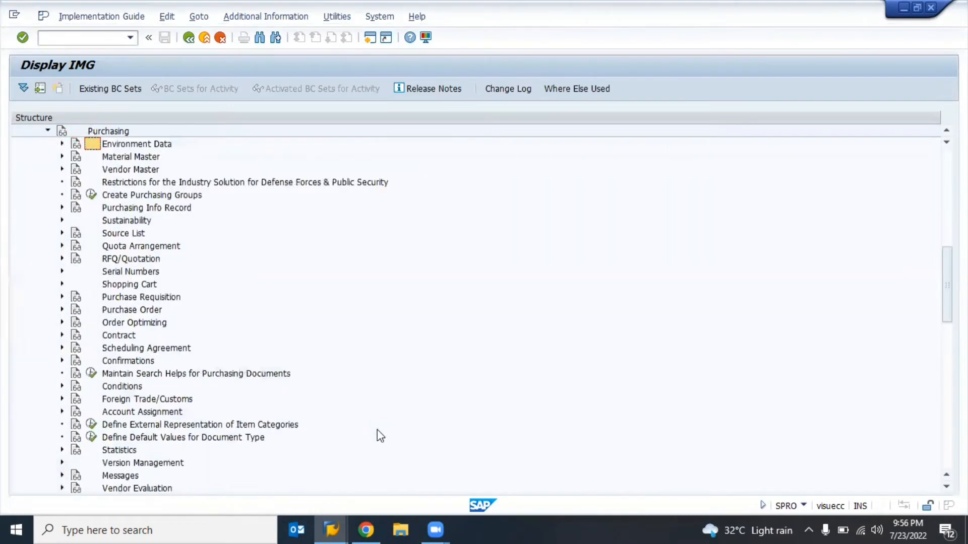
Expand the Purchasing Info Record node under Purchasing.
{"action": "key", "text": "Down"}
{"action": "key", "text": "Down"}
{"action": "key", "text": "Down"}
{"action": "key", "text": "Down"}
{"action": "key", "text": "Down"}
{"action": "key", "text": "Down"}
{"action": "key", "text": "Down"}
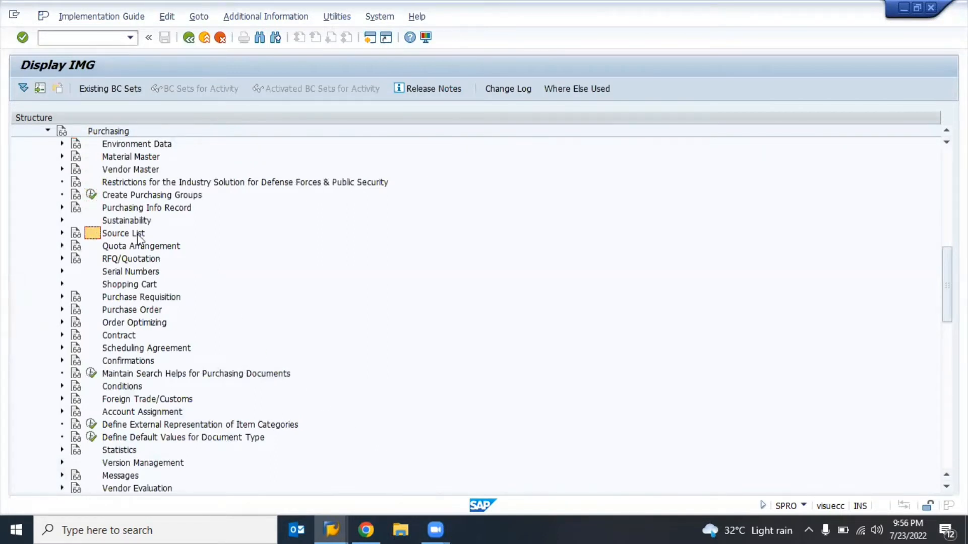
{"action": "left_click", "coordinate": [93, 209]}
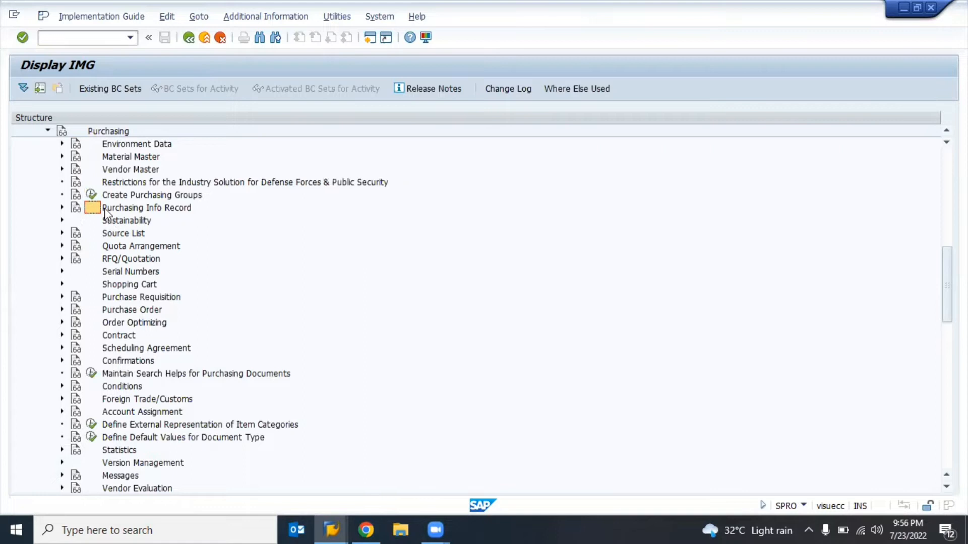
{"action": "left_click", "coordinate": [161, 211]}
{"action": "left_click", "coordinate": [62, 210]}
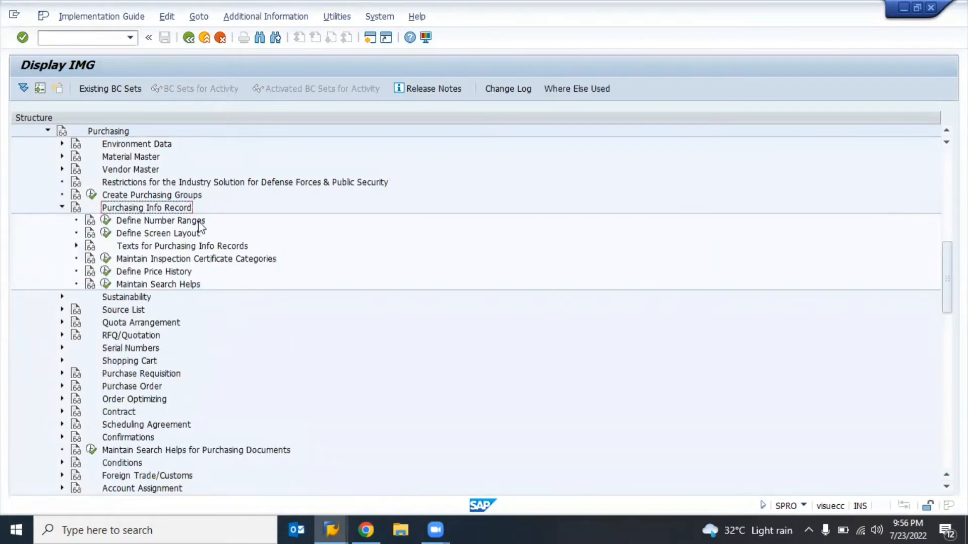
View the existing intervals in Define Number Ranges for purchasing info records and return to the IMG structure.
{"action": "left_click", "coordinate": [127, 222]}
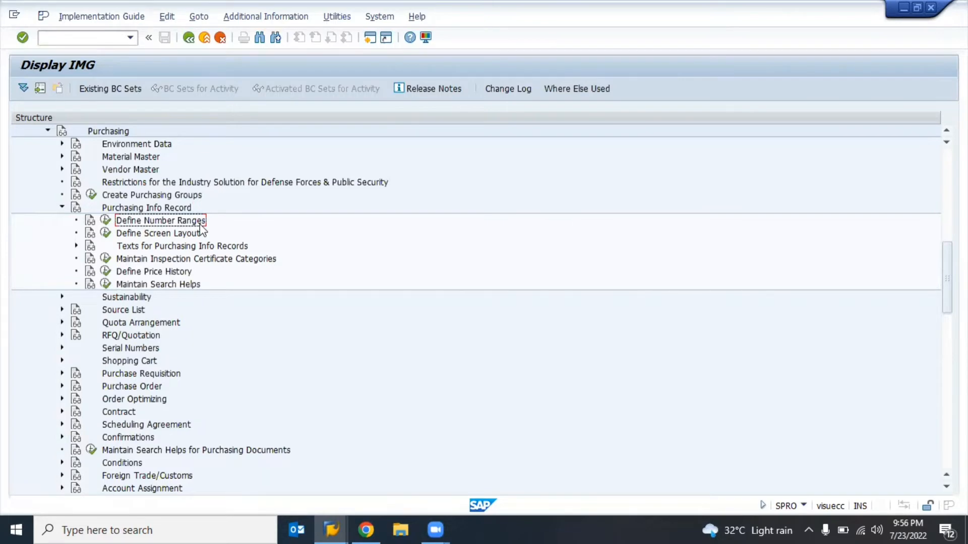
{"action": "key", "text": "alt+Tab"}
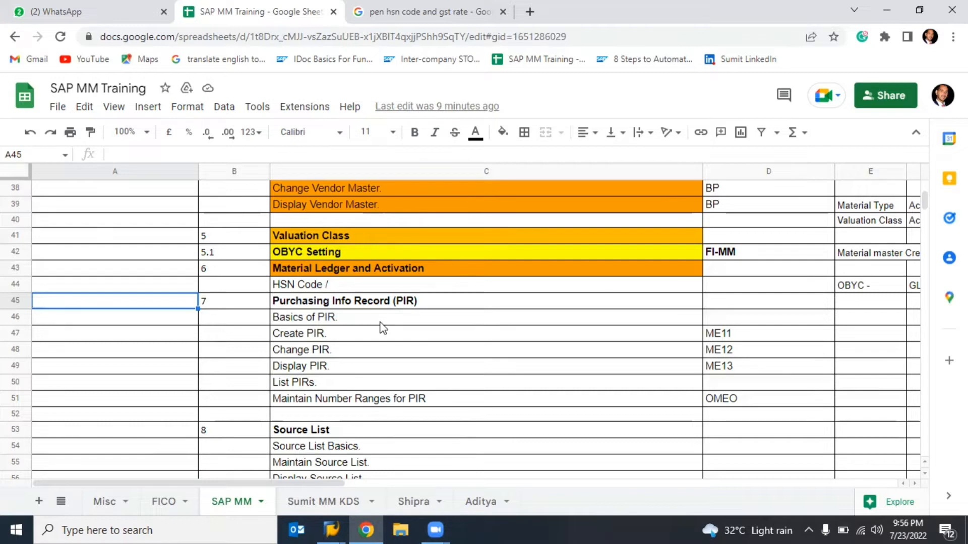
{"action": "key", "text": "alt+Tab"}
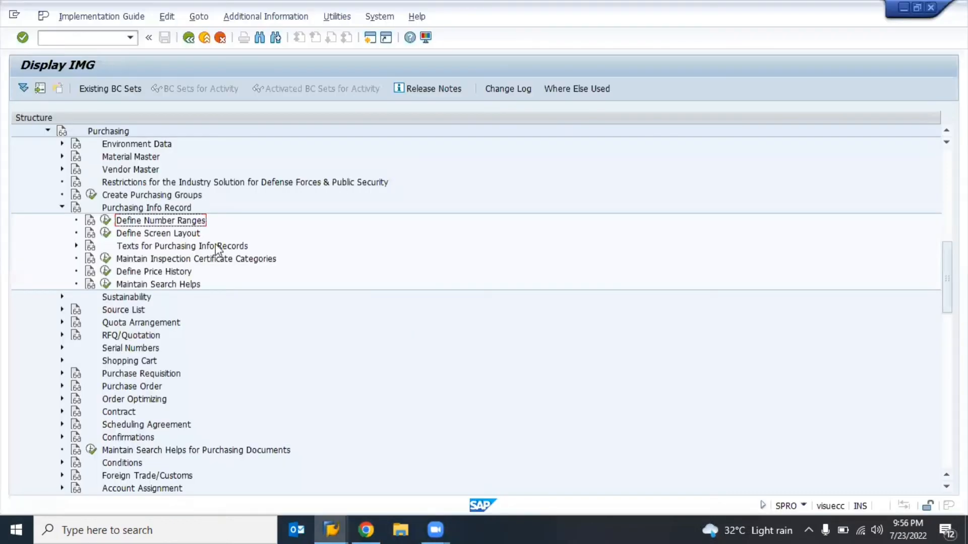
{"action": "left_click", "coordinate": [102, 220]}
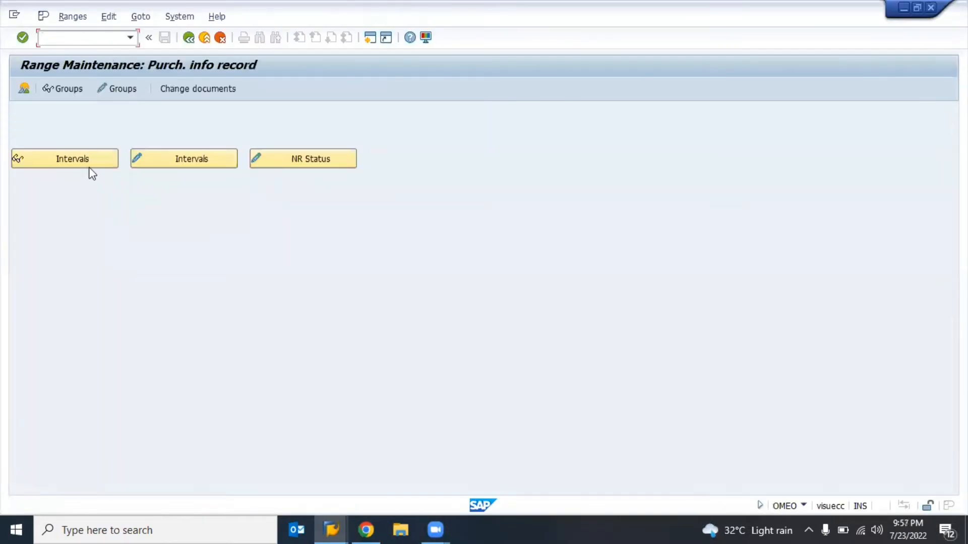
{"action": "left_click", "coordinate": [76, 161]}
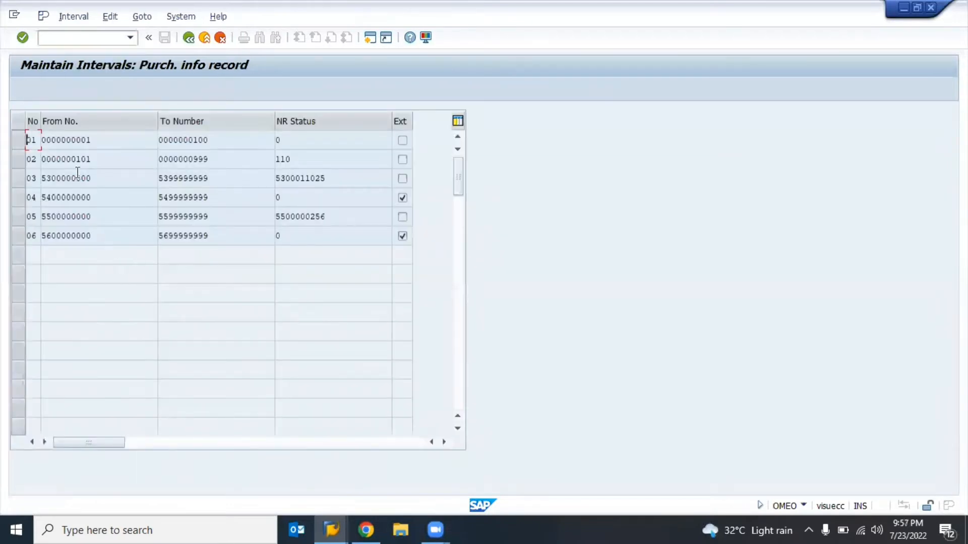
{"action": "left_click", "coordinate": [105, 142]}
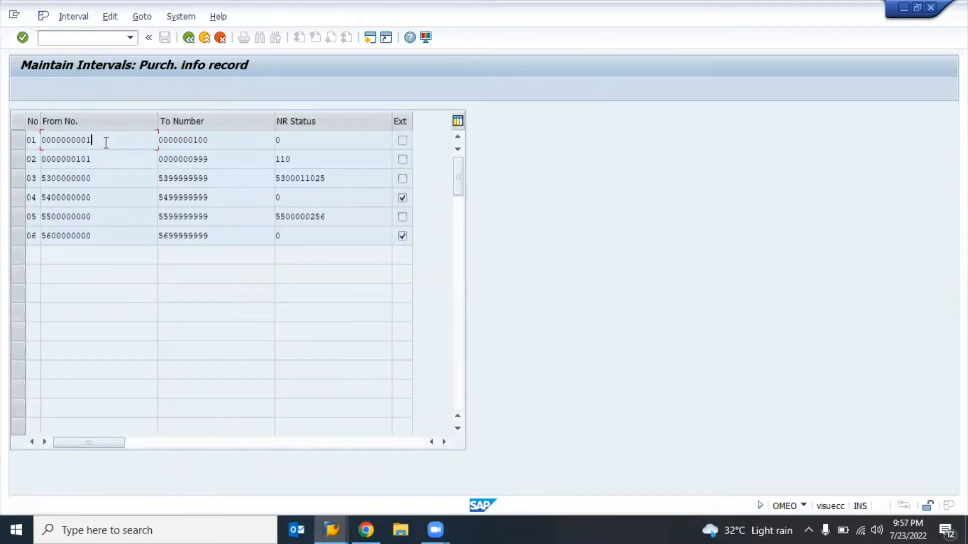
{"action": "left_click", "coordinate": [112, 181]}
{"action": "key", "text": "F3"}
{"action": "key", "text": "F3"}
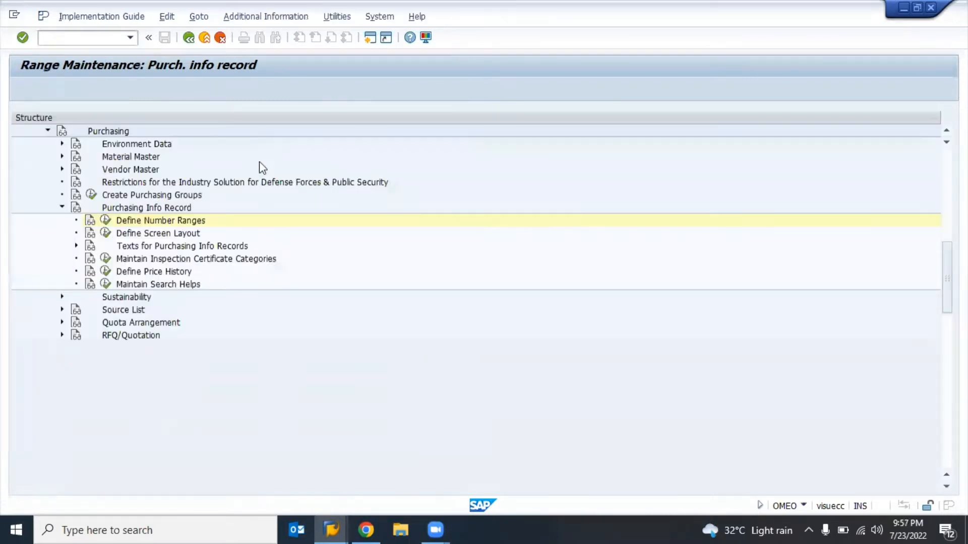
Open Define Screen Layout for info records and display the Basic Data fields of field selection key ME11.
{"action": "left_click", "coordinate": [108, 233]}
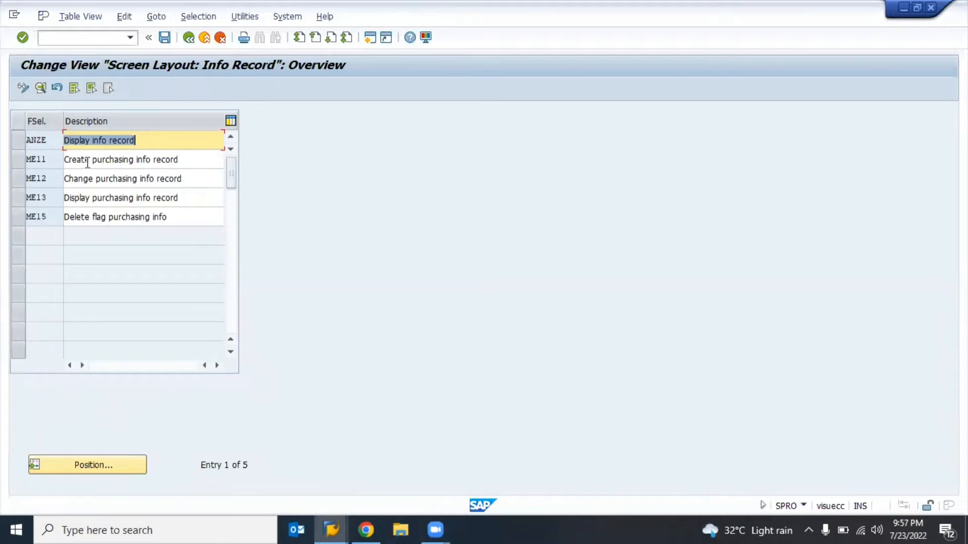
{"action": "double_click", "coordinate": [105, 164]}
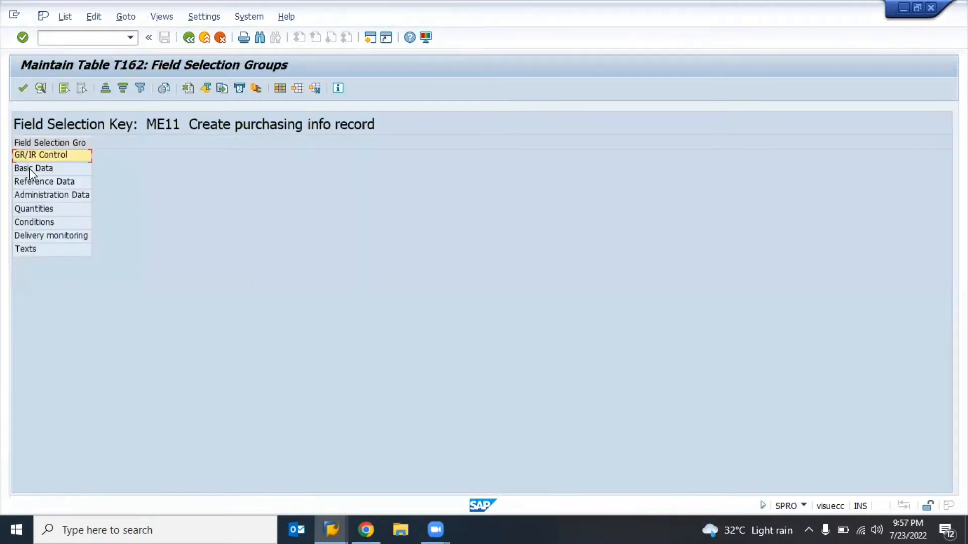
{"action": "left_click", "coordinate": [31, 168]}
{"action": "double_click", "coordinate": [47, 168]}
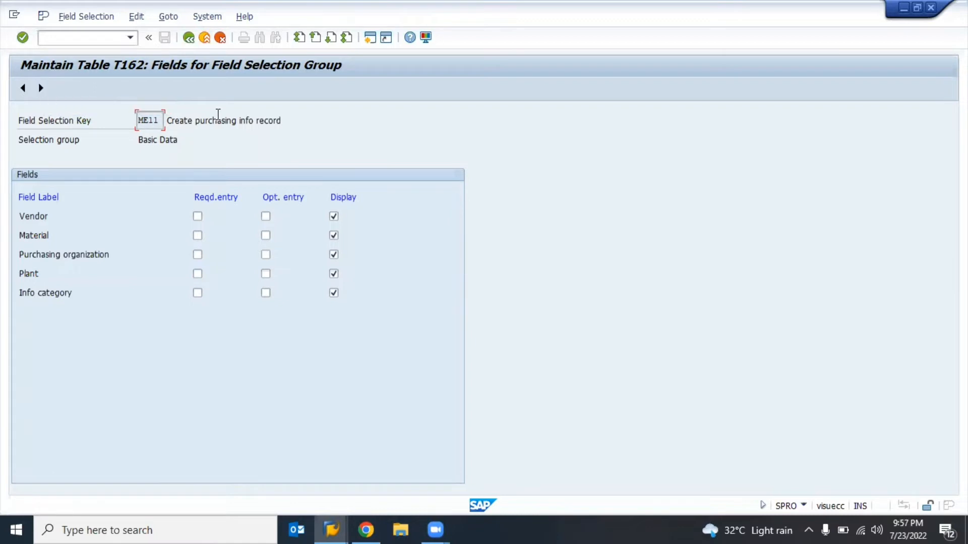
View the Reference Data field selection group of ME11 and return to the IMG structure.
{"action": "left_click_drag", "start_coordinate": [134, 142], "coordinate": [189, 140]}
{"action": "left_click", "coordinate": [42, 89]}
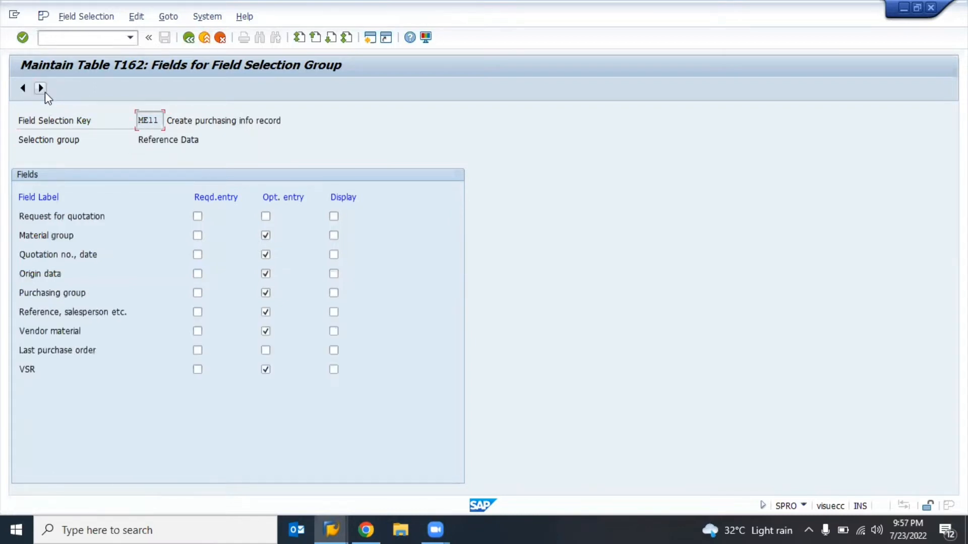
{"action": "left_click_drag", "start_coordinate": [130, 145], "coordinate": [220, 146]}
{"action": "key", "text": "F3"}
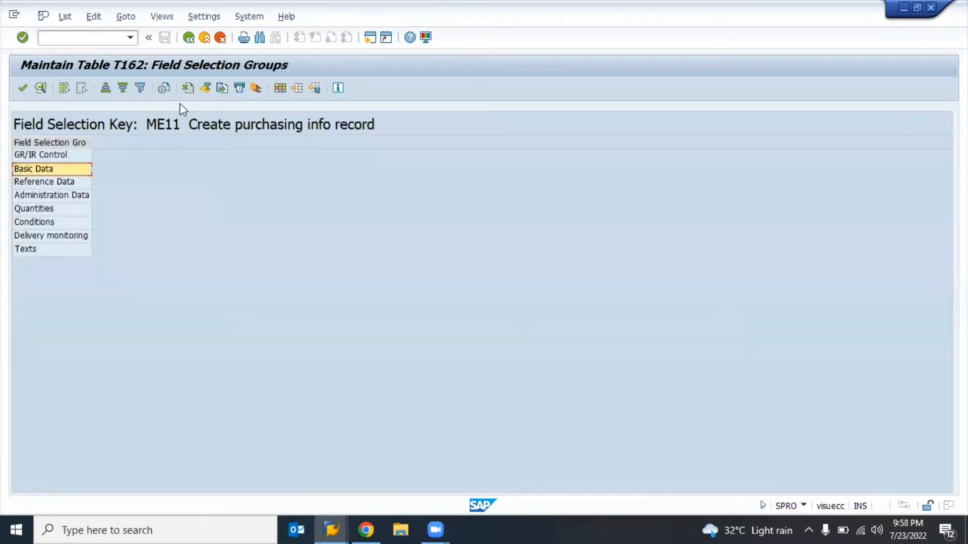
{"action": "left_click", "coordinate": [189, 38]}
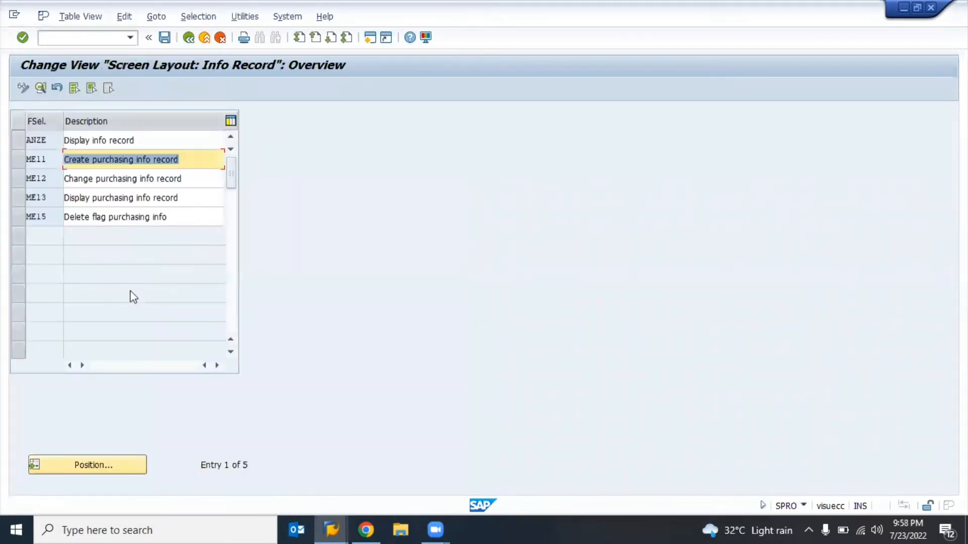
{"action": "left_click", "coordinate": [188, 39]}
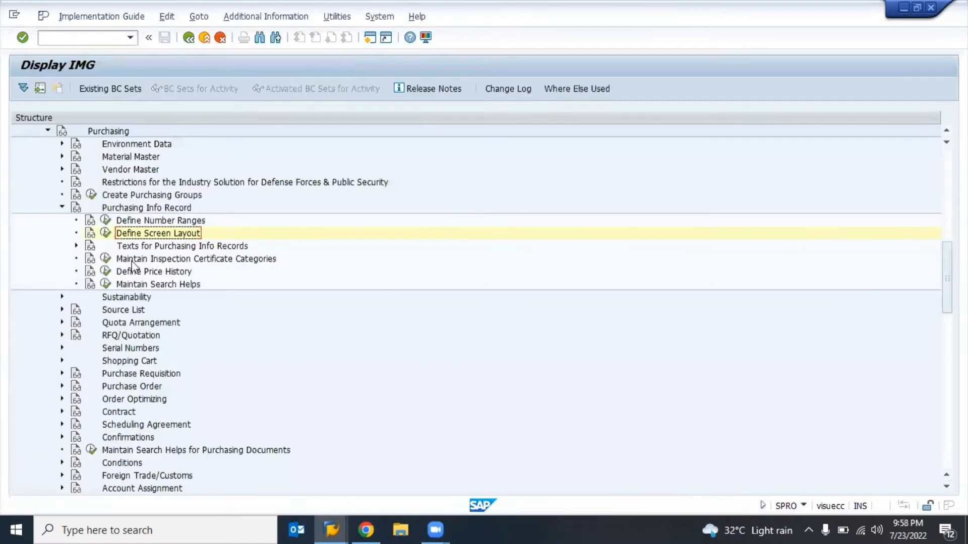
View the Define Price History settings per purchasing organization and return to the IMG structure.
{"action": "left_click", "coordinate": [105, 272]}
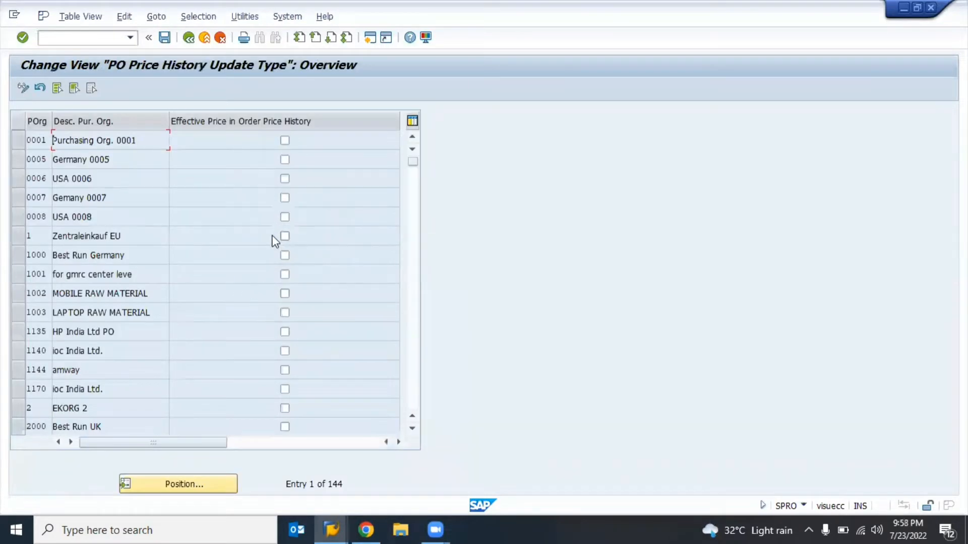
{"action": "key", "text": "F3"}
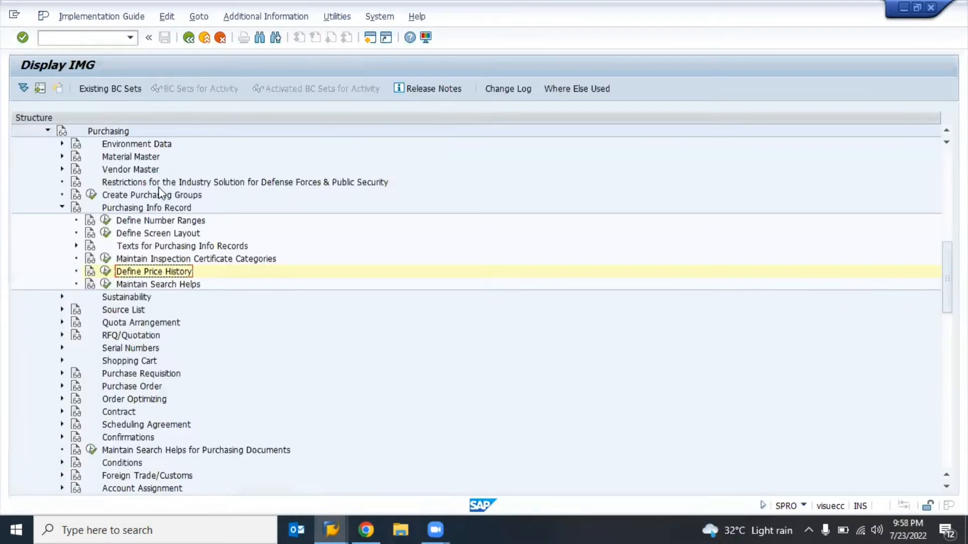
Switch to the Change Material session, leave it and start transaction ME11 to create a purchasing info record.
{"action": "key", "text": "alt+Tab"}
{"action": "key", "text": "alt+Tab"}
{"action": "key", "text": "F3"}
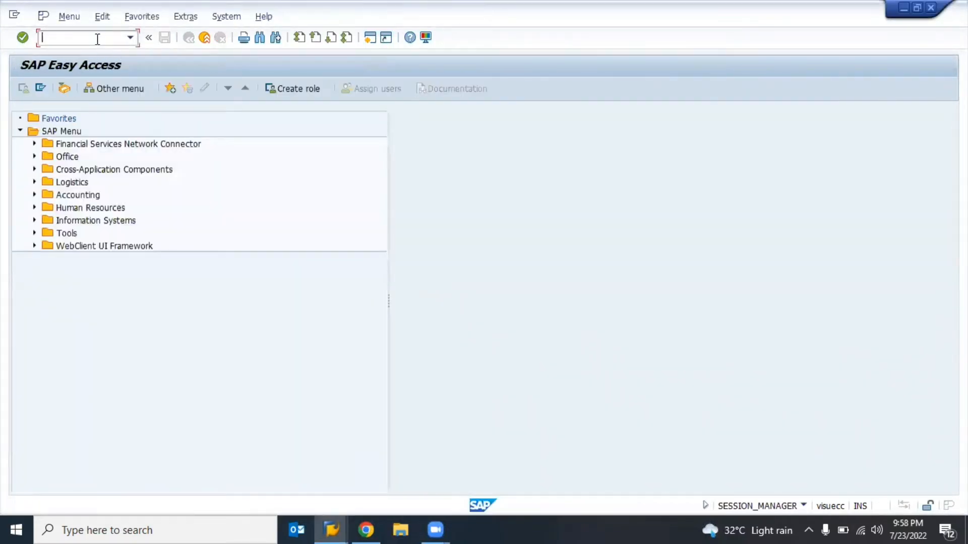
{"action": "type", "text": "me11"}
{"action": "key", "text": "Return"}
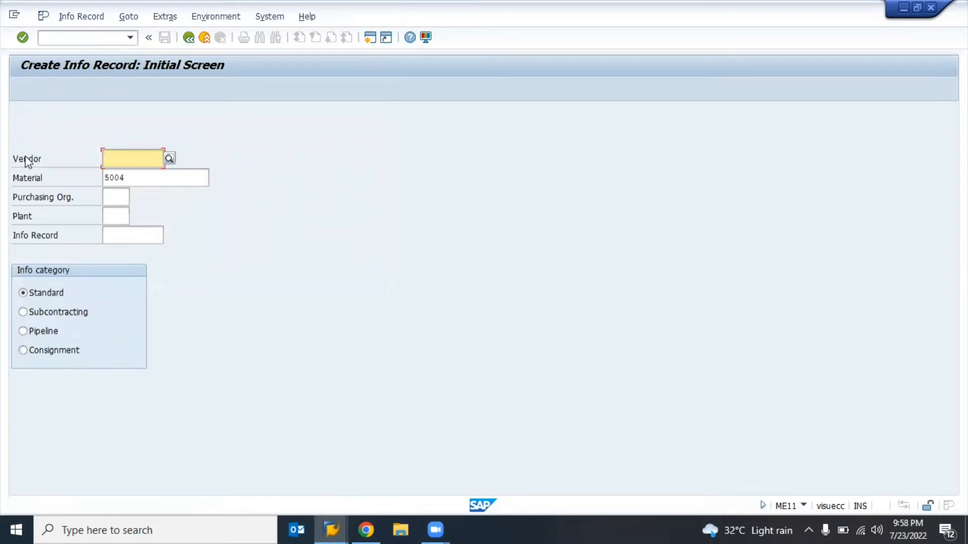
{"action": "left_click", "coordinate": [38, 161]}
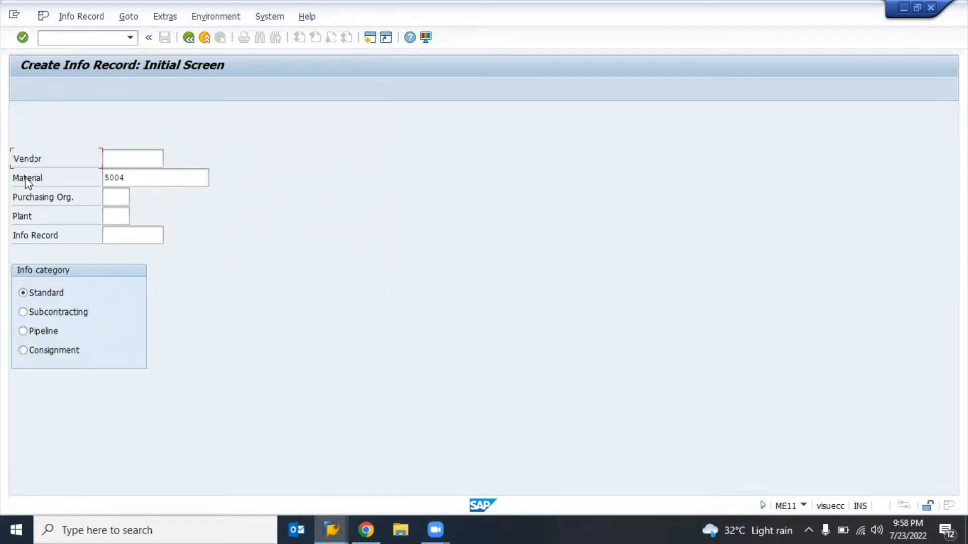
Review the initial screen fields and the Standard, Subcontracting, Pipeline and Consignment info categories, leaving Standard selected.
{"action": "left_click_drag", "start_coordinate": [25, 179], "coordinate": [52, 184]}
{"action": "left_click", "coordinate": [15, 201]}
{"action": "left_click", "coordinate": [15, 218]}
{"action": "left_click", "coordinate": [45, 297]}
{"action": "left_click", "coordinate": [56, 317]}
{"action": "left_click", "coordinate": [29, 293]}
{"action": "left_click", "coordinate": [46, 318]}
{"action": "left_click", "coordinate": [44, 333]}
{"action": "left_click", "coordinate": [33, 352]}
{"action": "left_click", "coordinate": [39, 293]}
{"action": "left_click", "coordinate": [132, 160]}
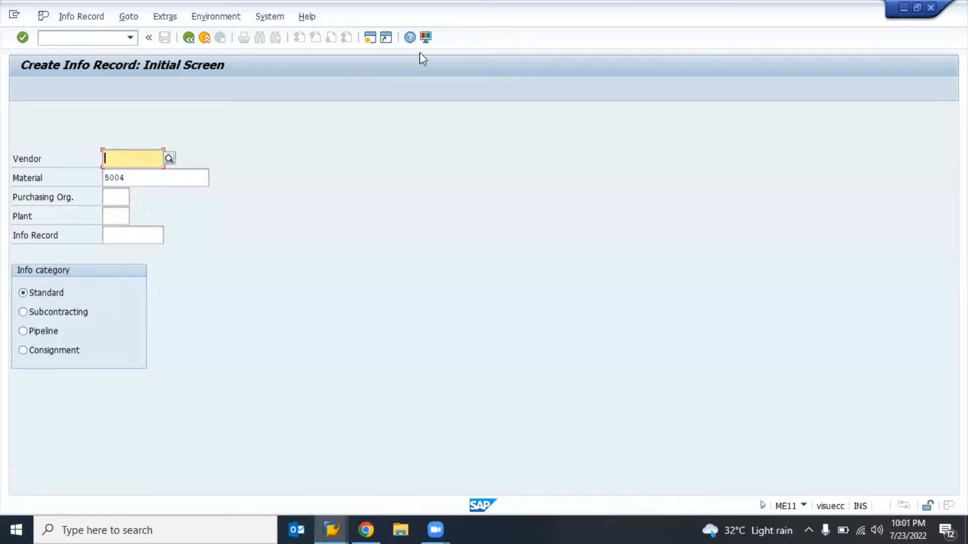
Open a new session and start transaction MKVZ to look up purchasing vendors.
{"action": "left_click", "coordinate": [371, 40]}
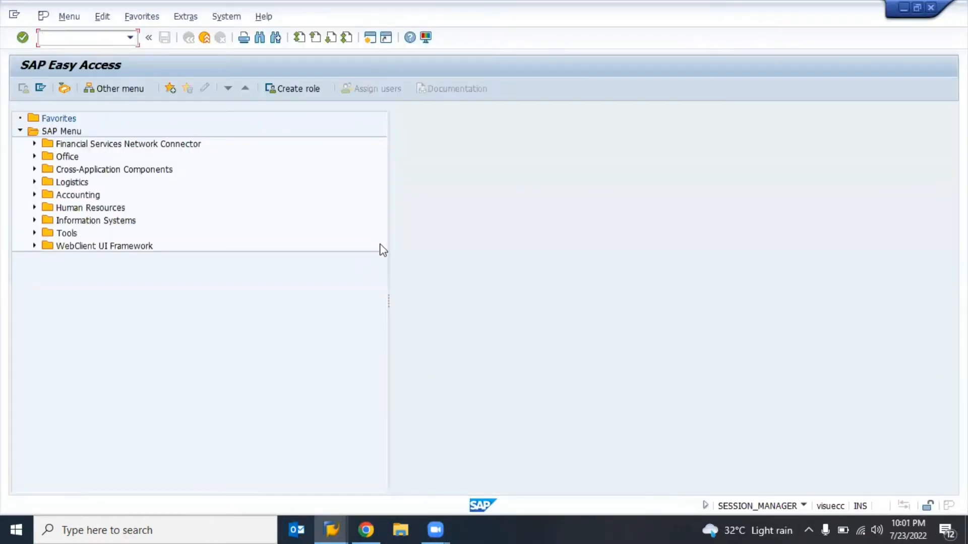
{"action": "type", "text": "mkvz"}
{"action": "key", "text": "Return"}
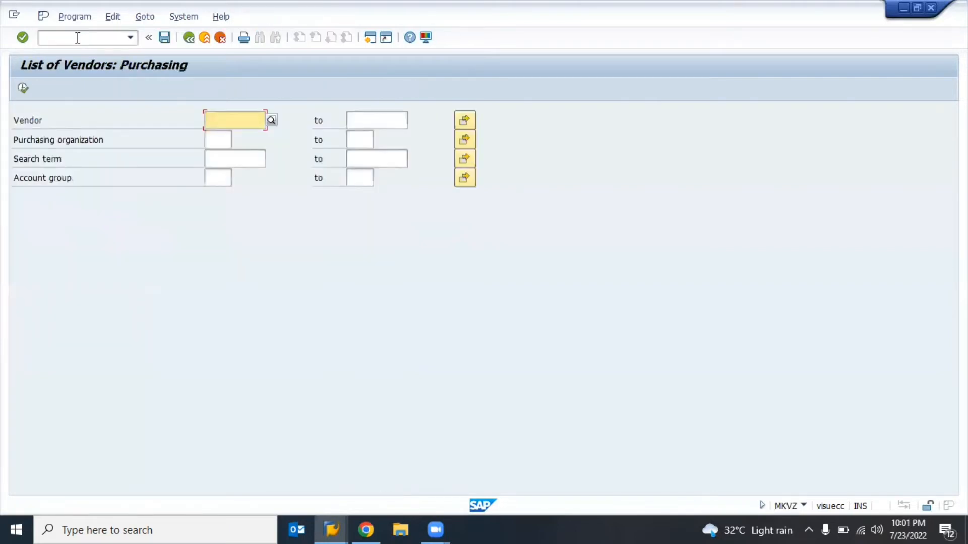
{"action": "key", "text": "Down"}
{"action": "key", "text": "Down"}
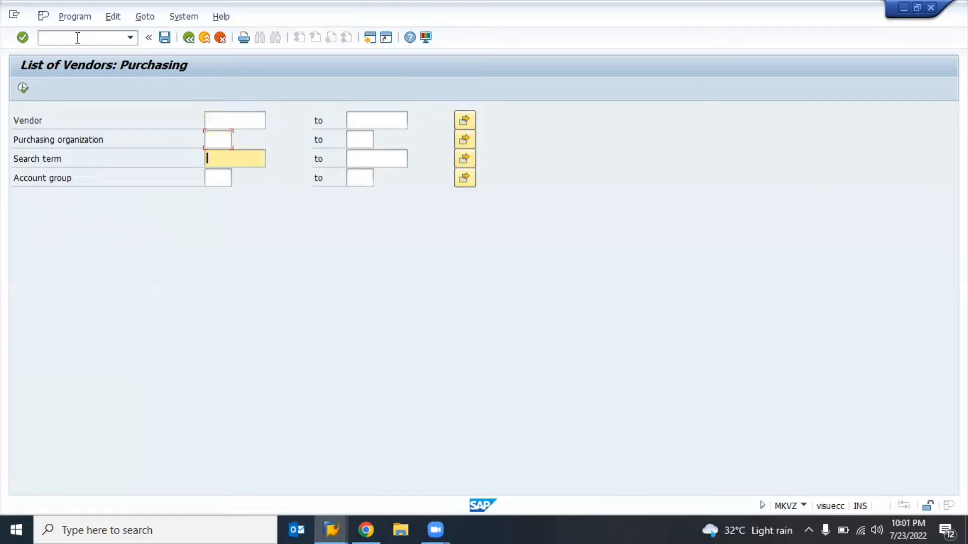
{"action": "key", "text": "Down"}
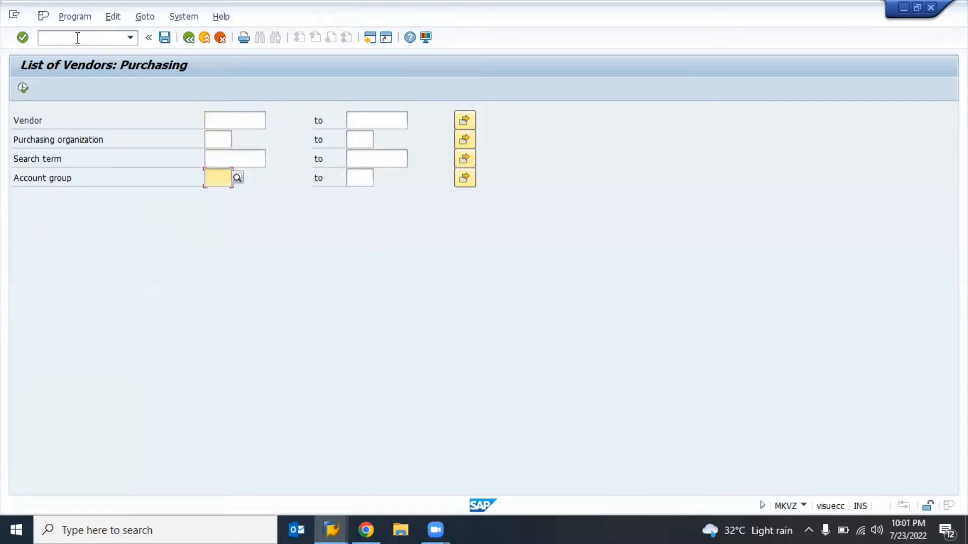
{"action": "left_click", "coordinate": [238, 176]}
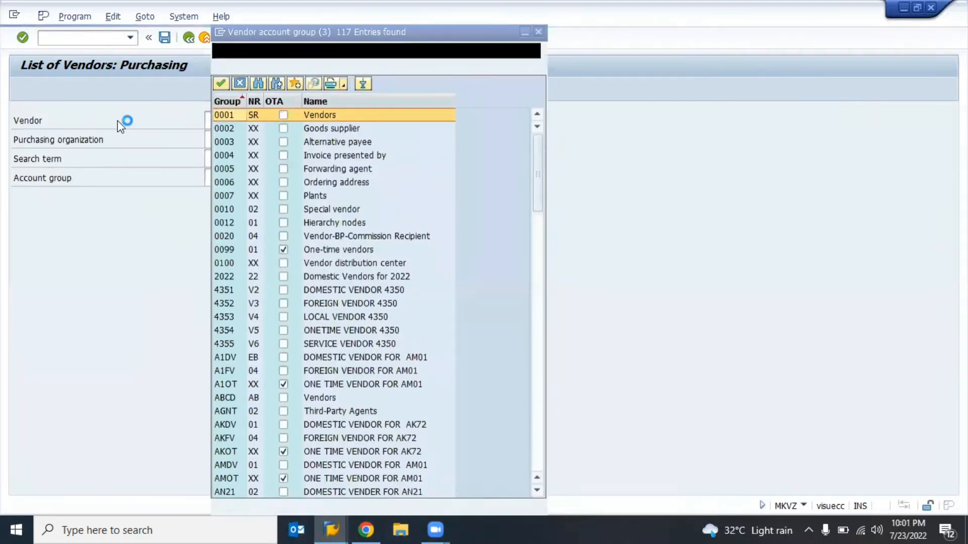
{"action": "key", "text": "Escape"}
List the vendors of purchasing organization 9900 and pick out the AC repair vendor's line.
{"action": "left_click", "coordinate": [221, 141]}
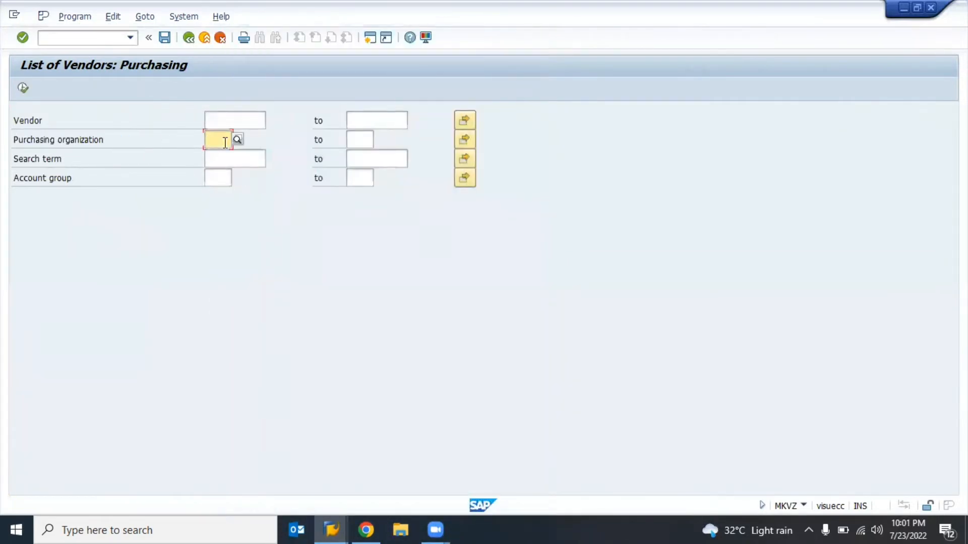
{"action": "type", "text": "99"}
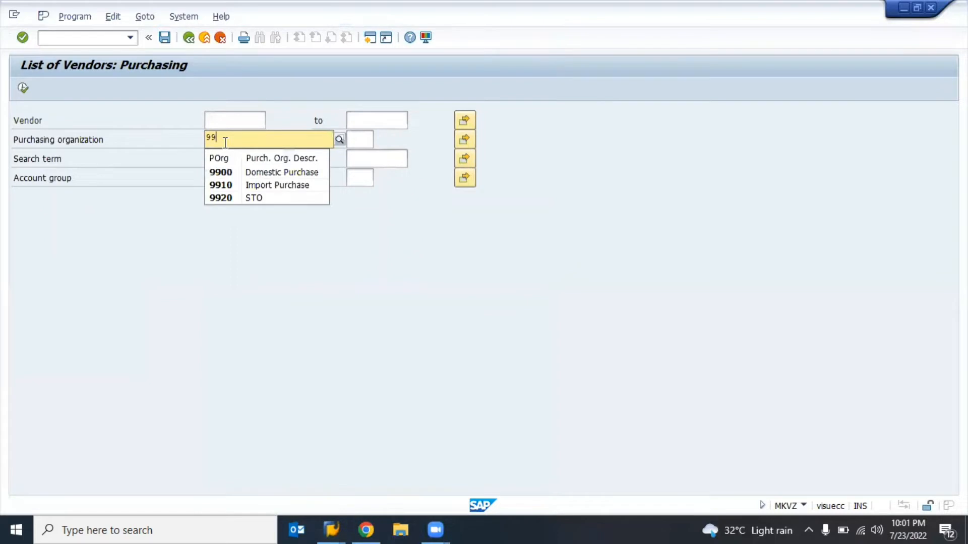
{"action": "key", "text": "Down"}
{"action": "key", "text": "Return"}
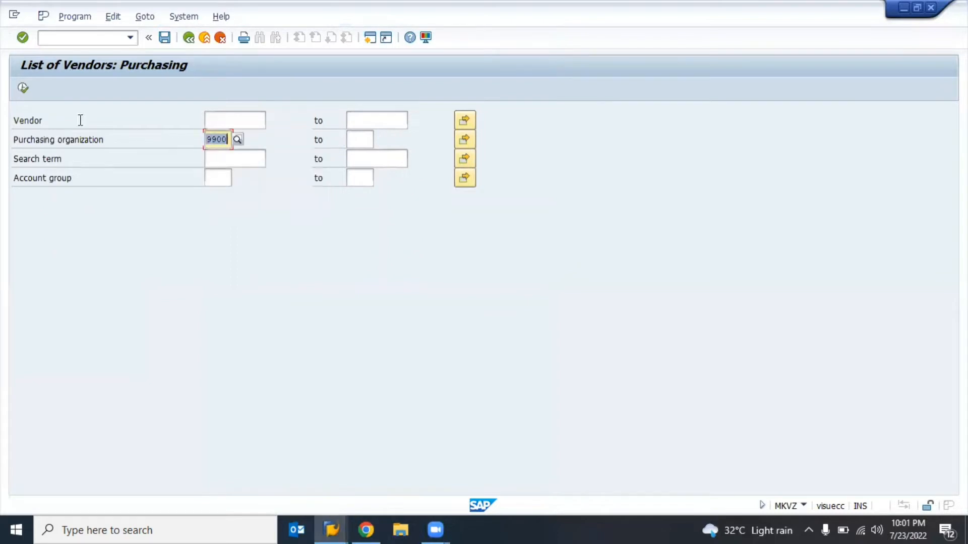
{"action": "left_click", "coordinate": [22, 88]}
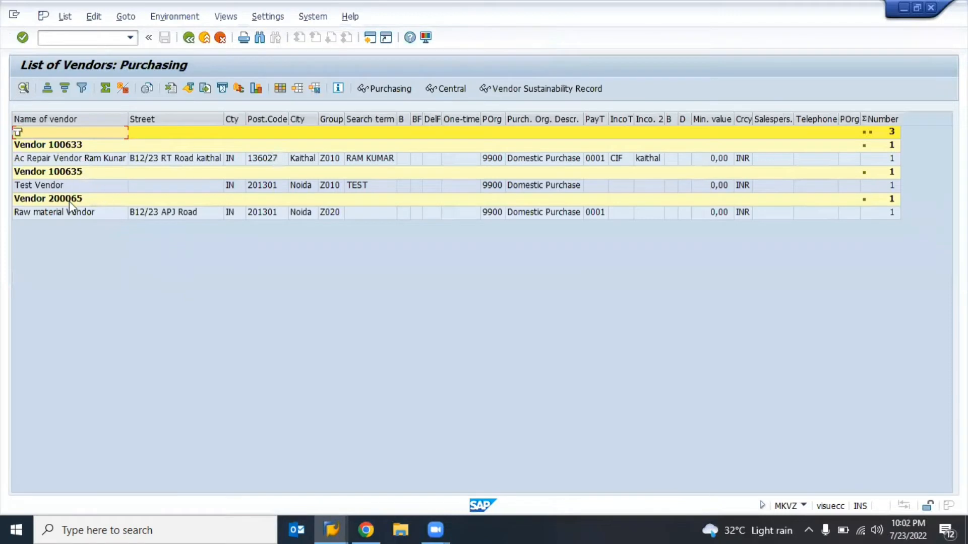
{"action": "double_click", "coordinate": [62, 146]}
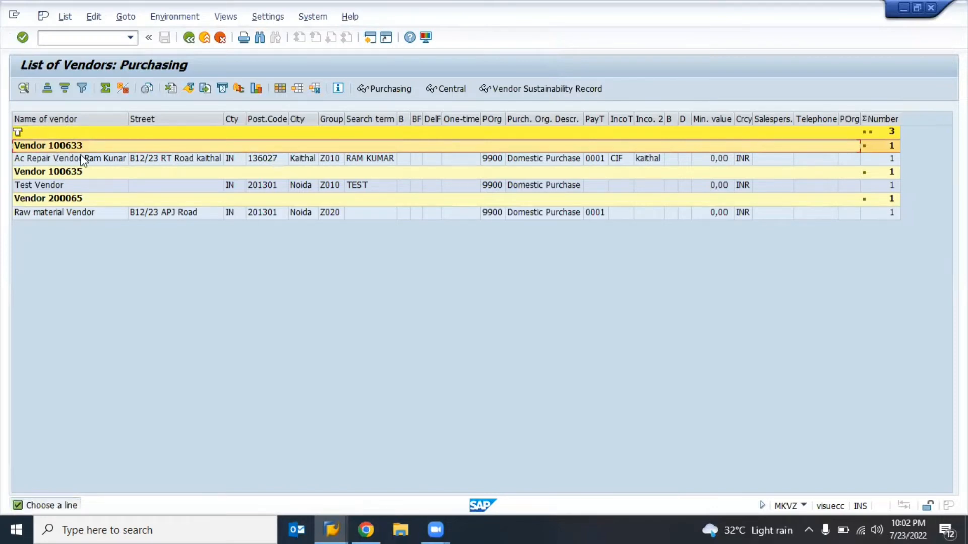
Return to the Create Info Record session and enter the AC repair vendor's number as the vendor.
{"action": "key", "text": "alt+Tab"}
{"action": "type", "text": "1"}
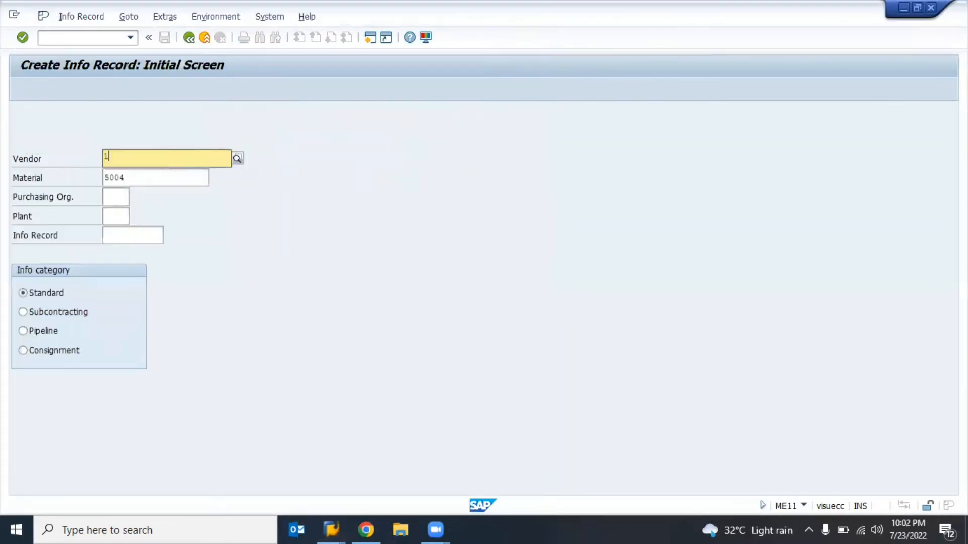
{"action": "type", "text": "00"}
{"action": "key", "text": "alt+Tab"}
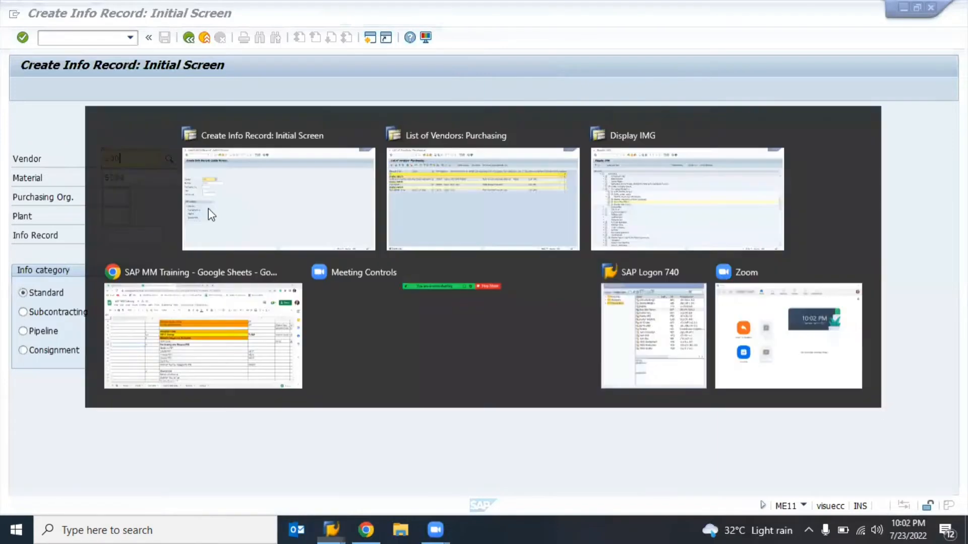
{"action": "key", "text": "alt+Tab"}
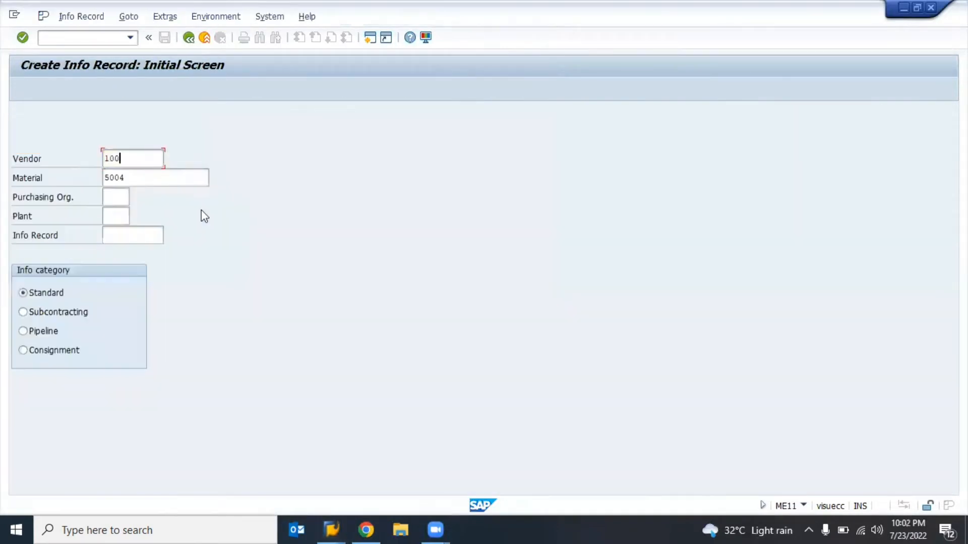
{"action": "type", "text": "633"}
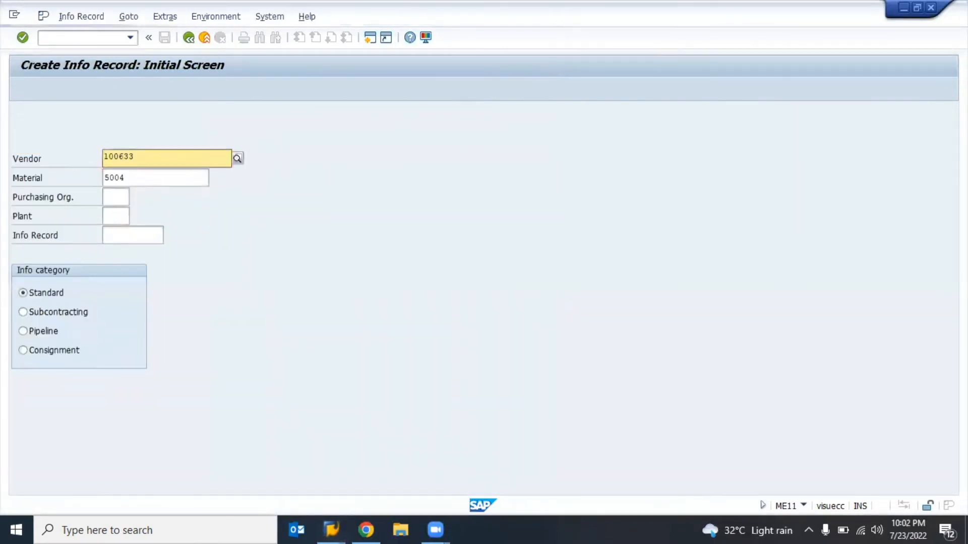
Set the info record's purchasing organization to 9900 and leave the vendor list results in the other session.
{"action": "key", "text": "Tab"}
{"action": "key", "text": "Tab"}
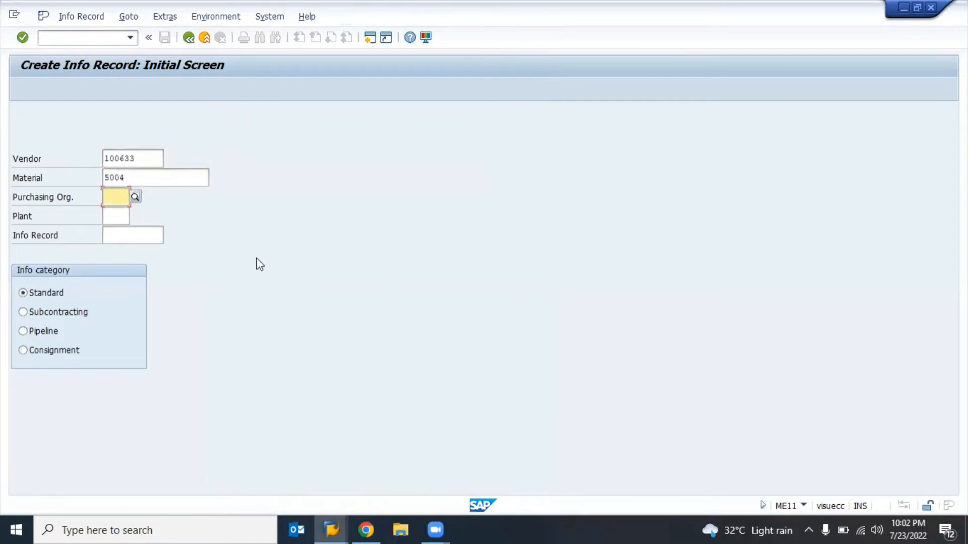
{"action": "type", "text": "3000"}
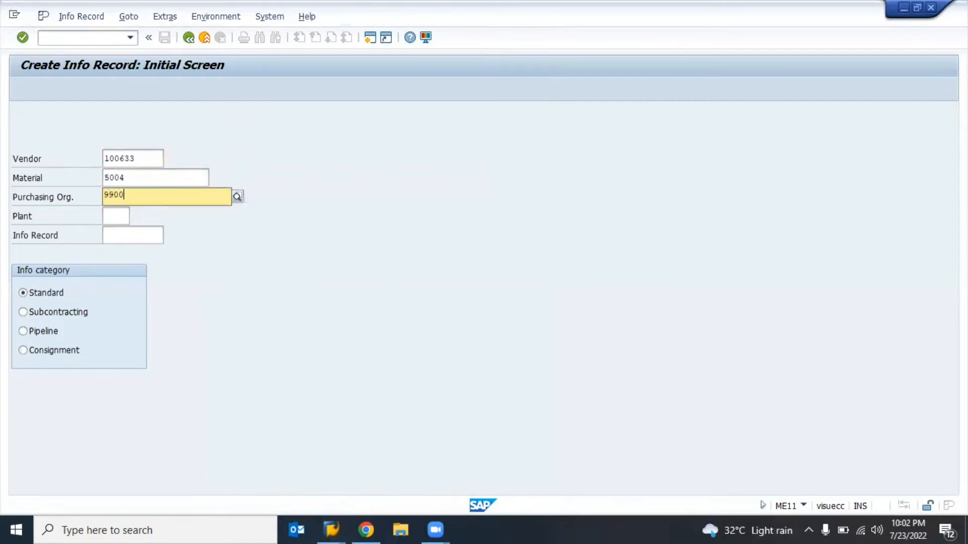
{"action": "key", "text": "alt+Tab"}
{"action": "key", "text": "alt+Tab"}
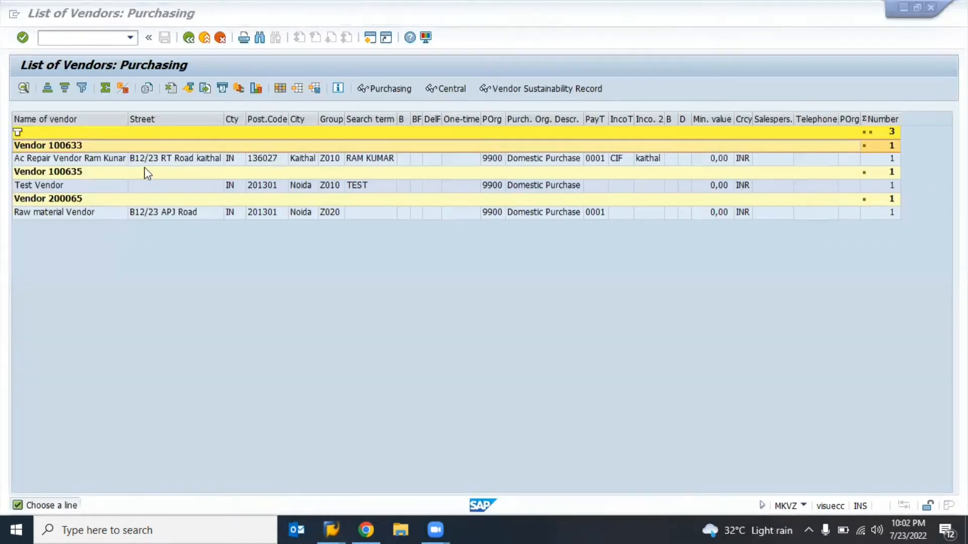
{"action": "key", "text": "F3"}
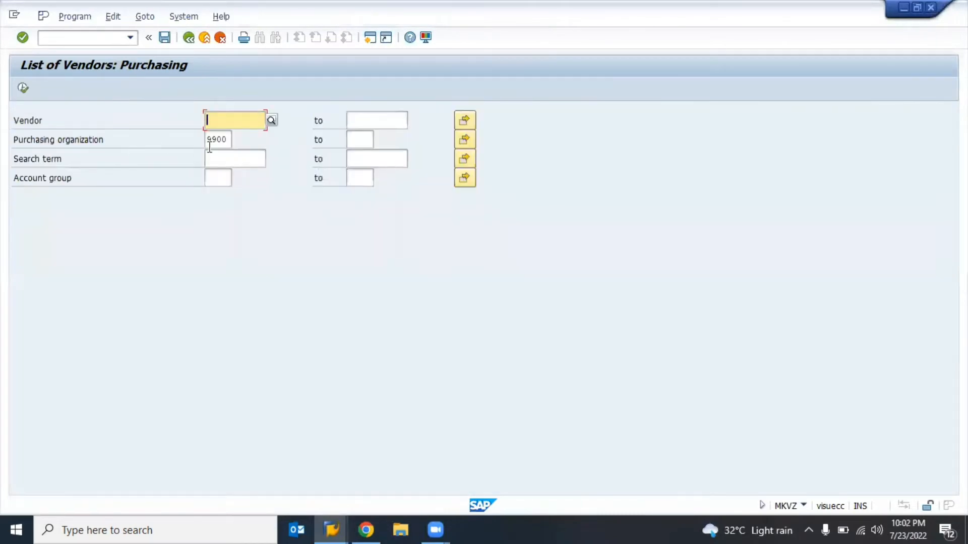
{"action": "key", "text": "alt+Tab"}
Try to create the info record for material 5004 with plant 9900.
{"action": "key", "text": "Tab"}
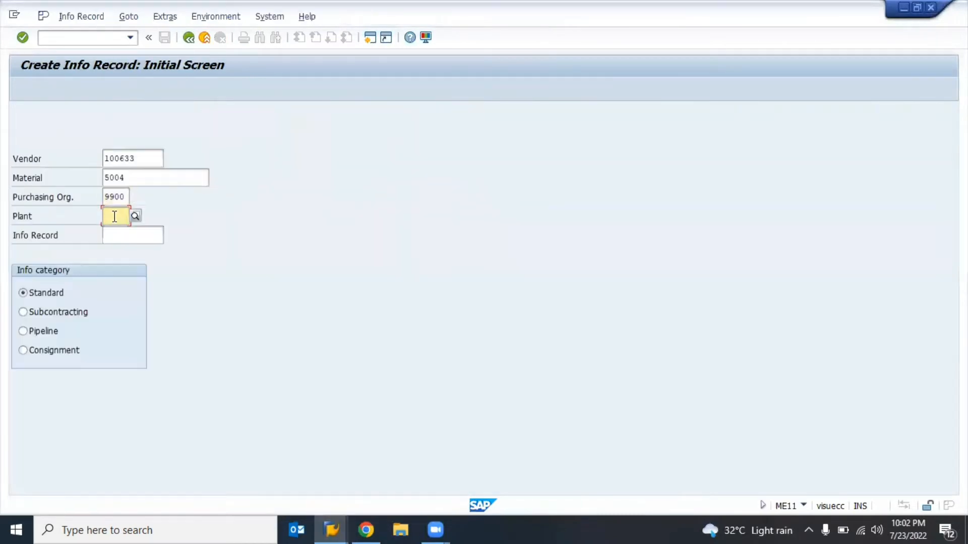
{"action": "type", "text": "9900"}
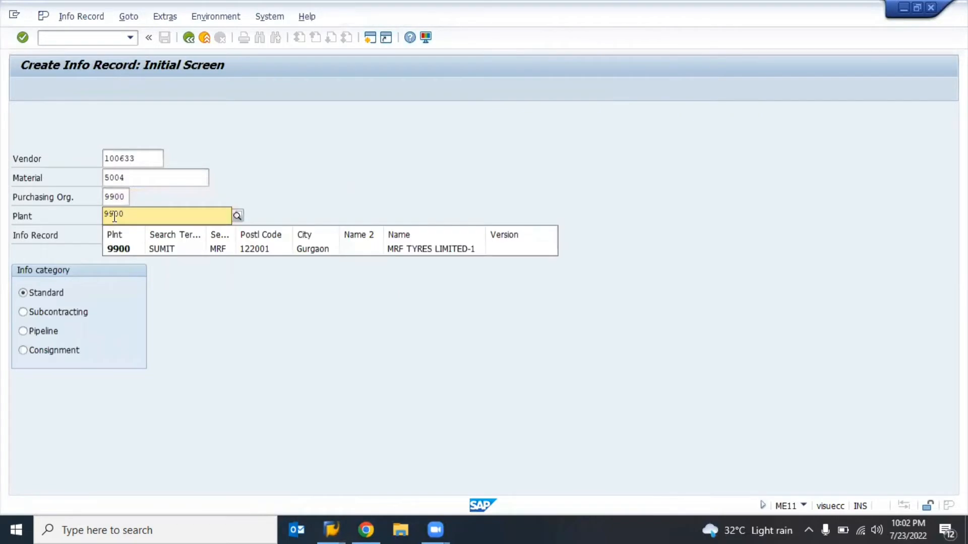
{"action": "key", "text": "Down"}
{"action": "key", "text": "Return"}
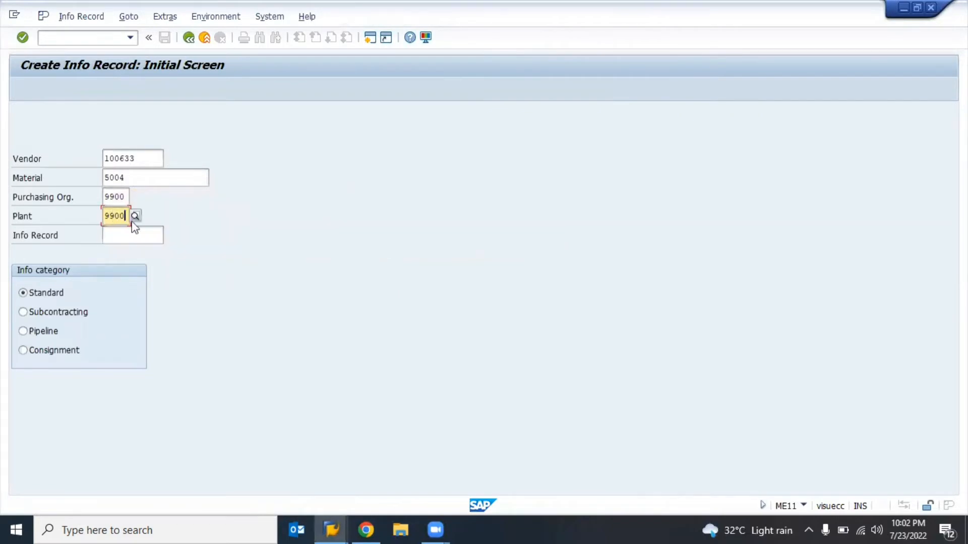
{"action": "key", "text": "Return"}
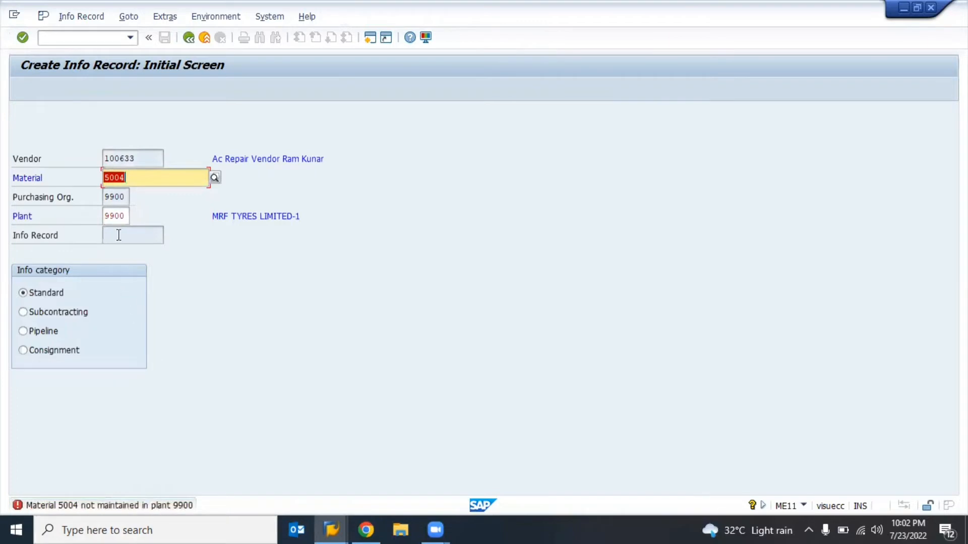
Change the info record's plant to 9910.
{"action": "left_click", "coordinate": [127, 217]}
{"action": "key", "text": "BackSpace"}
{"action": "key", "text": "BackSpace"}
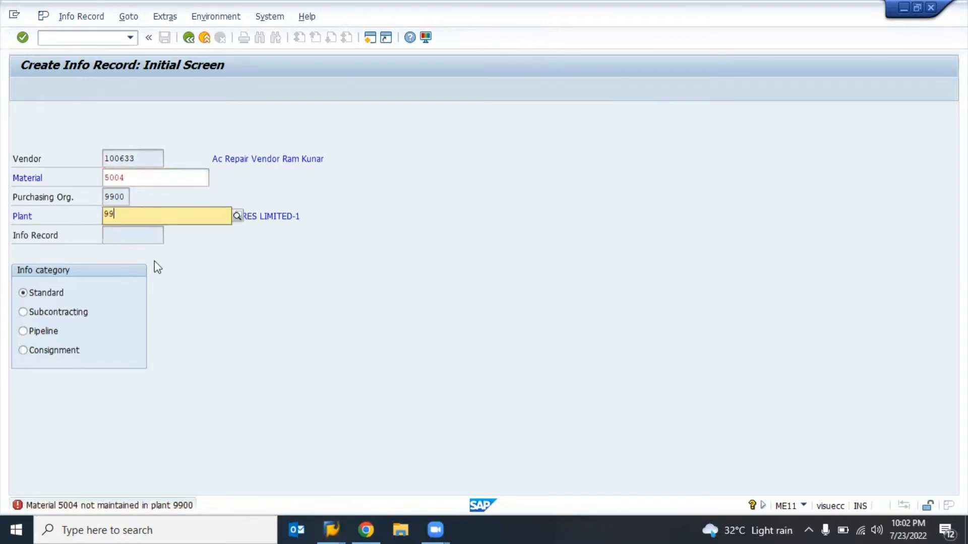
{"action": "type", "text": "10"}
{"action": "key", "text": "Down"}
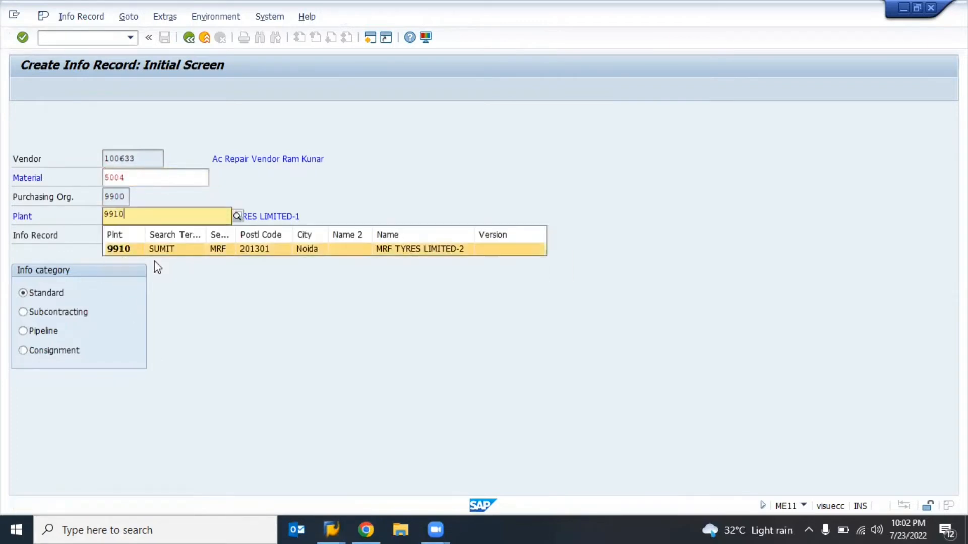
{"action": "key", "text": "Return"}
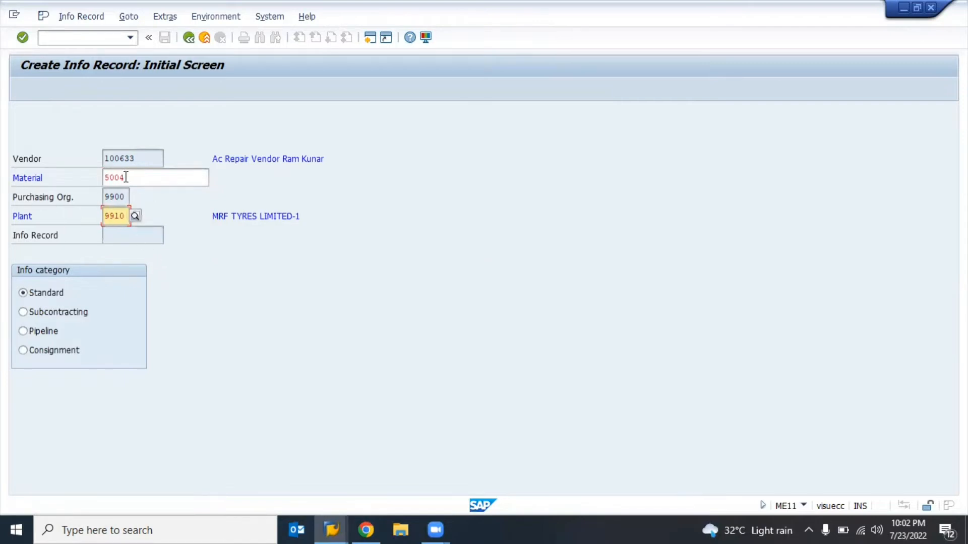
Switch to the vendor list session, leave it and display material 5004 with transaction MM03.
{"action": "key", "text": "alt+Tab"}
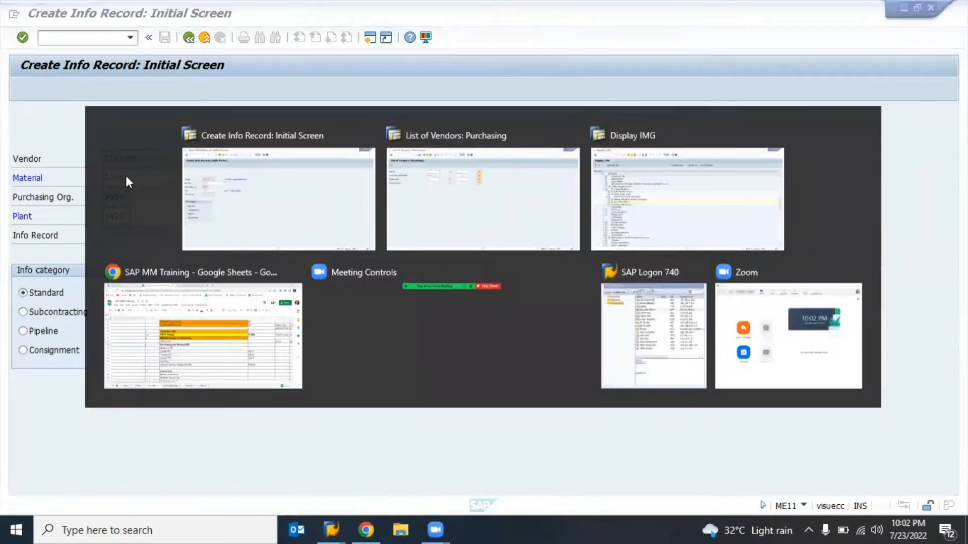
{"action": "key", "text": "F3"}
{"action": "type", "text": "mm03"}
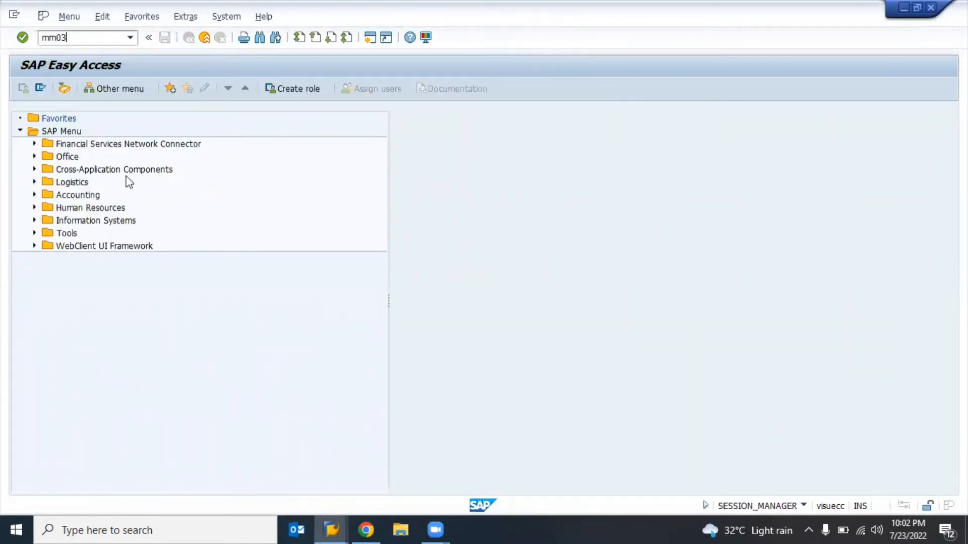
{"action": "key", "text": "Return"}
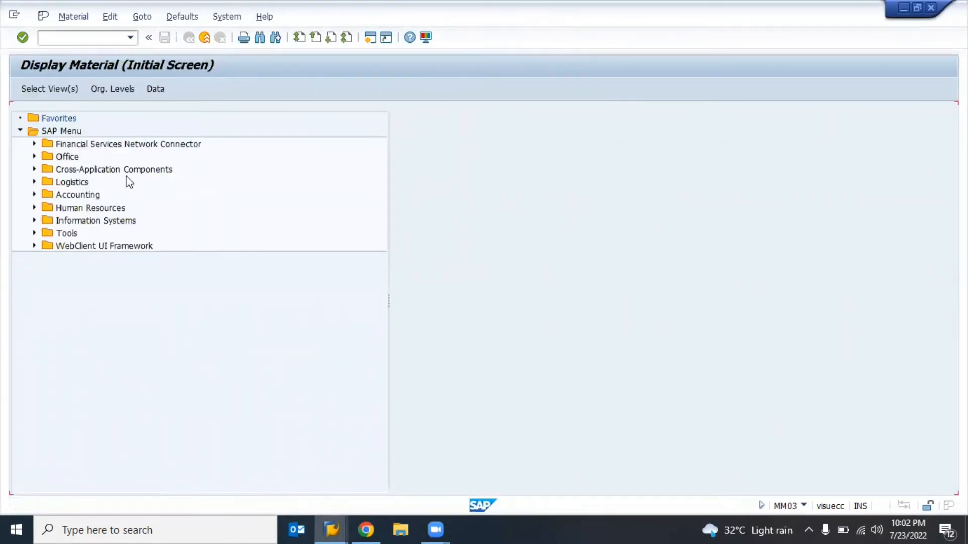
{"action": "key", "text": "Return"}
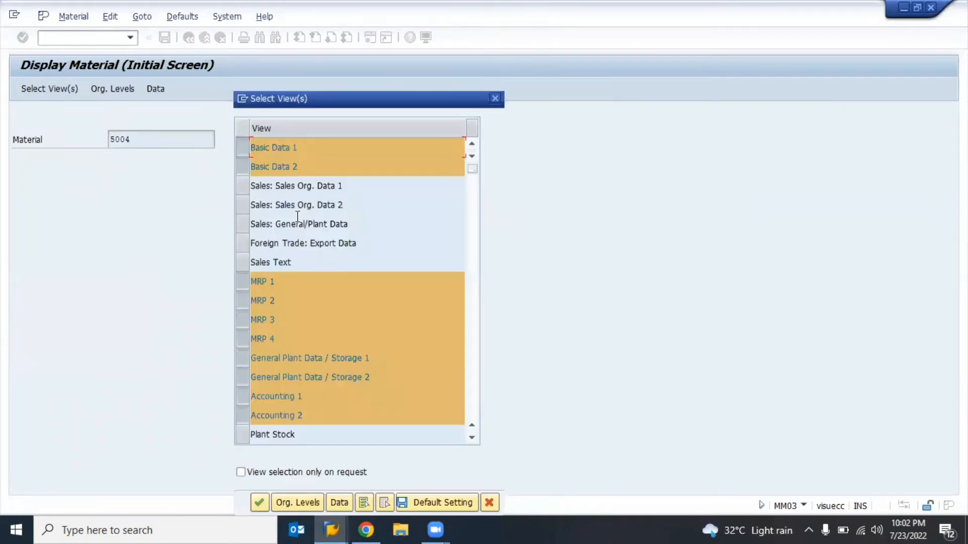
{"action": "key", "text": "Return"}
{"action": "key", "text": "Return"}
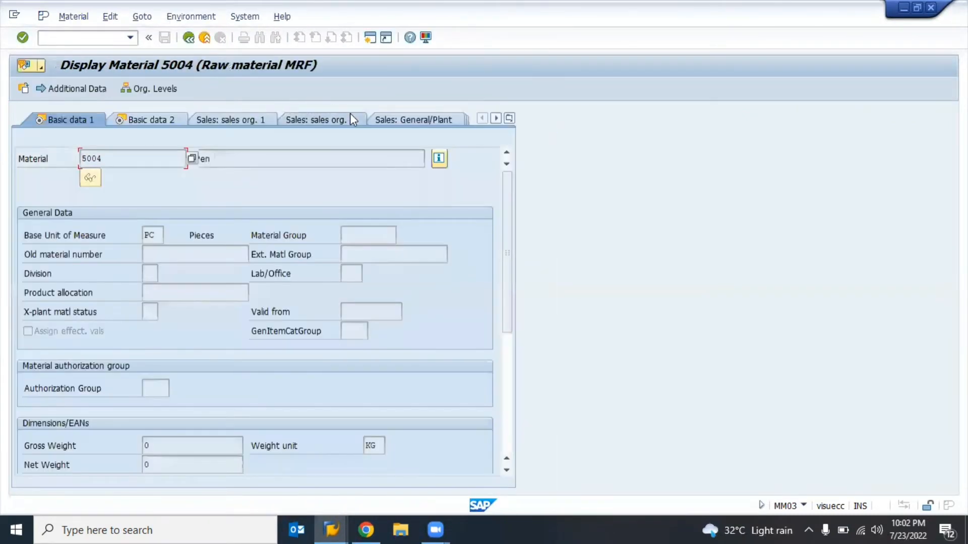
Check material 5004's plant and storage location in the Plant data / stor. 1 view, and return to the Create Info Record session.
{"action": "left_click", "coordinate": [509, 120]}
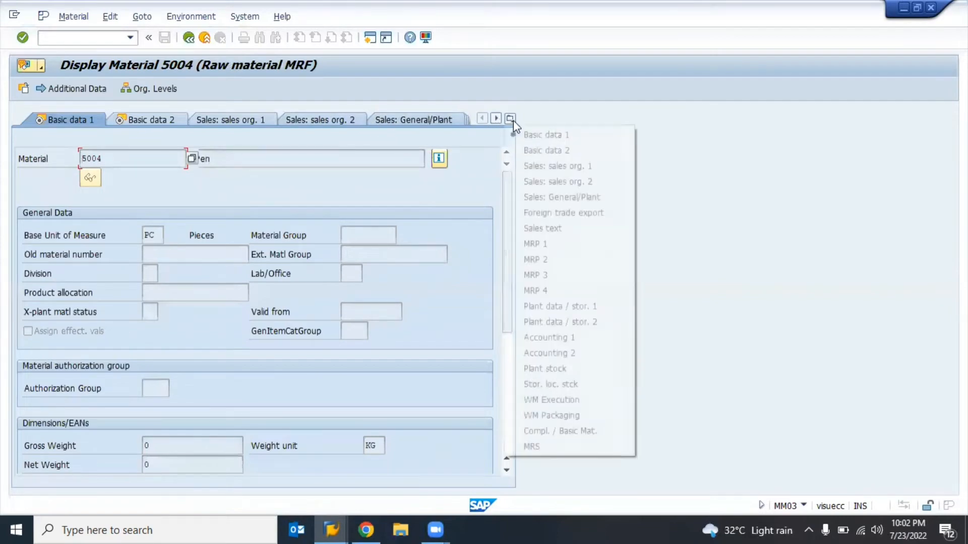
{"action": "left_click", "coordinate": [552, 305]}
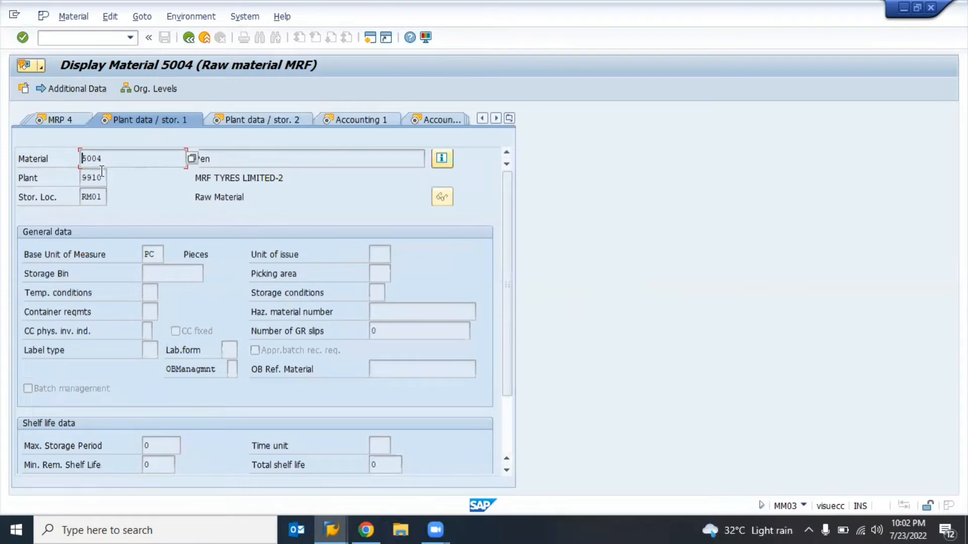
{"action": "left_click", "coordinate": [101, 177]}
{"action": "left_click", "coordinate": [91, 196]}
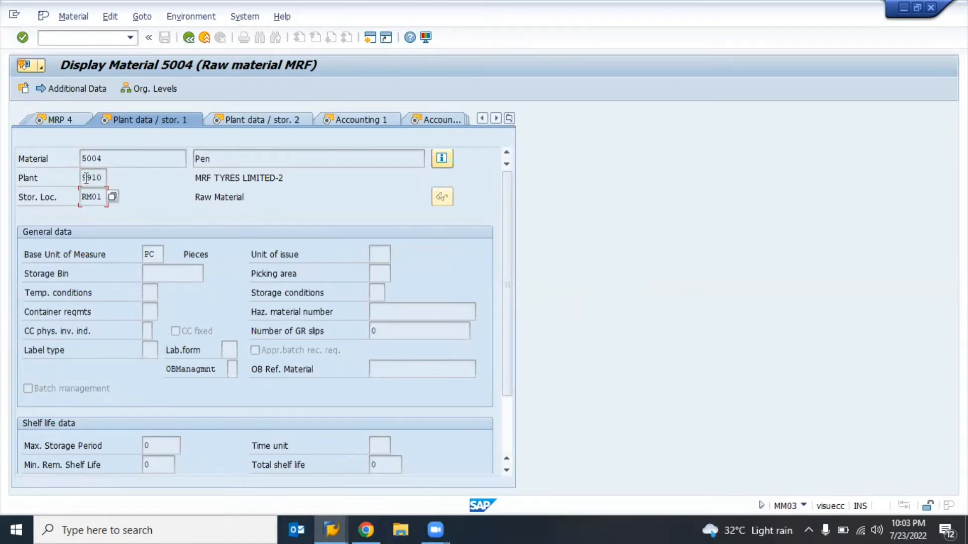
{"action": "left_click", "coordinate": [123, 160]}
{"action": "key", "text": "alt+Tab"}
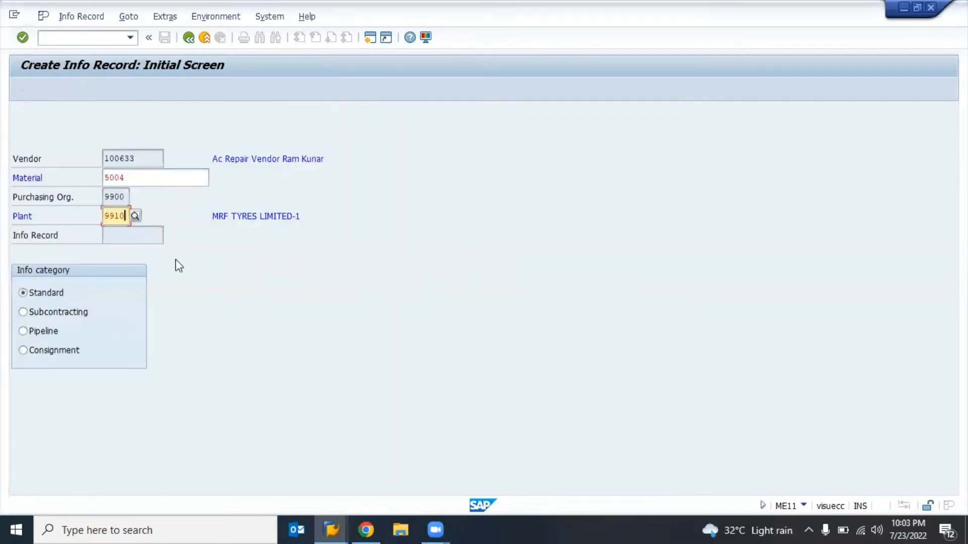
Try to create the info record for material 5004 with plant 9910, and exit the material display in the other session.
{"action": "key", "text": "Return"}
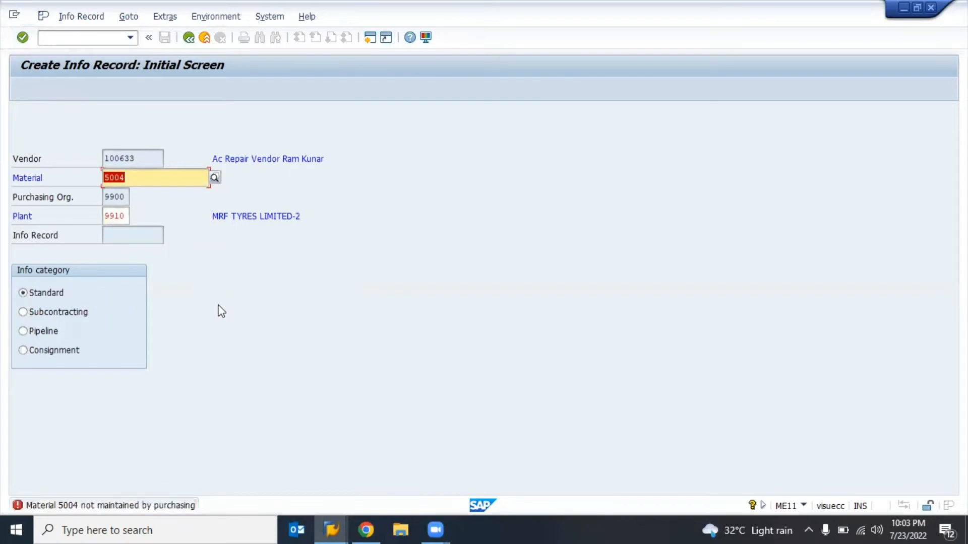
{"action": "key", "text": "alt+Tab"}
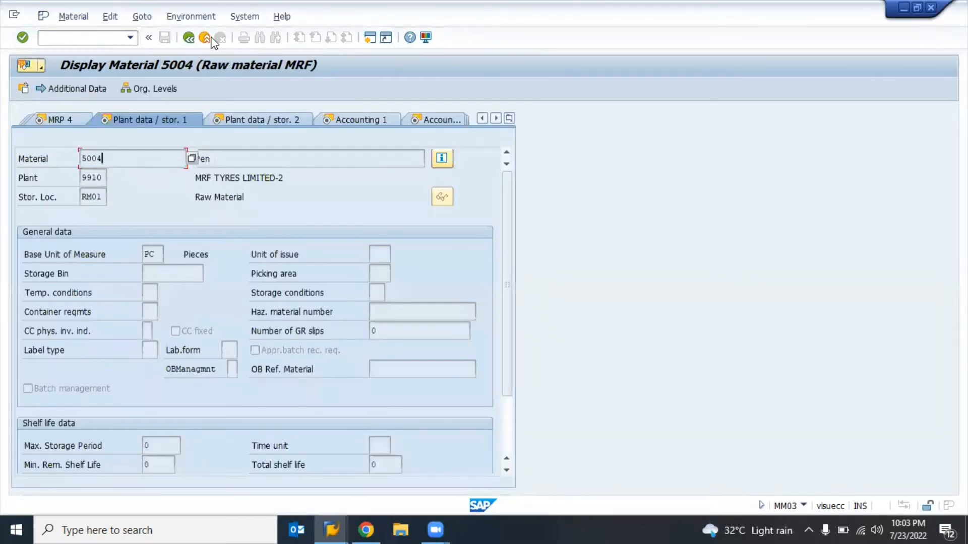
{"action": "left_click", "coordinate": [204, 38]}
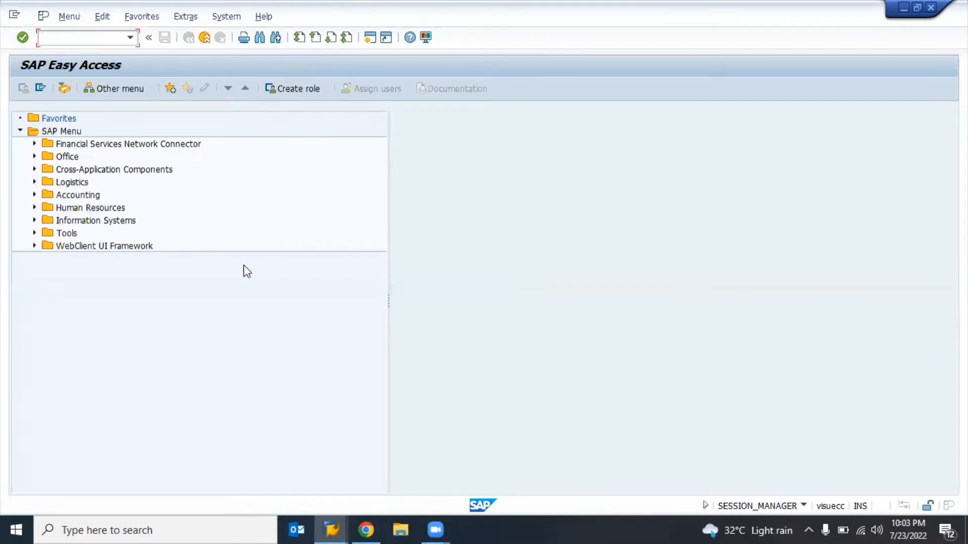
{"action": "key", "text": "alt+Tab"}
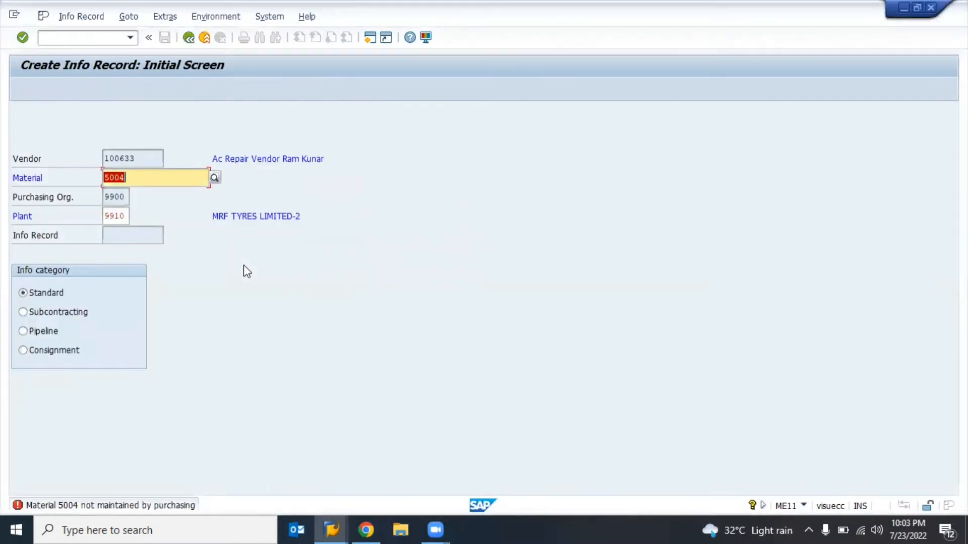
{"action": "left_click", "coordinate": [243, 266]}
{"action": "key", "text": "Return"}
In the other session, list all materials of plant 9910 with transaction MM60, leaving the material selection empty.
{"action": "key", "text": "alt+Tab"}
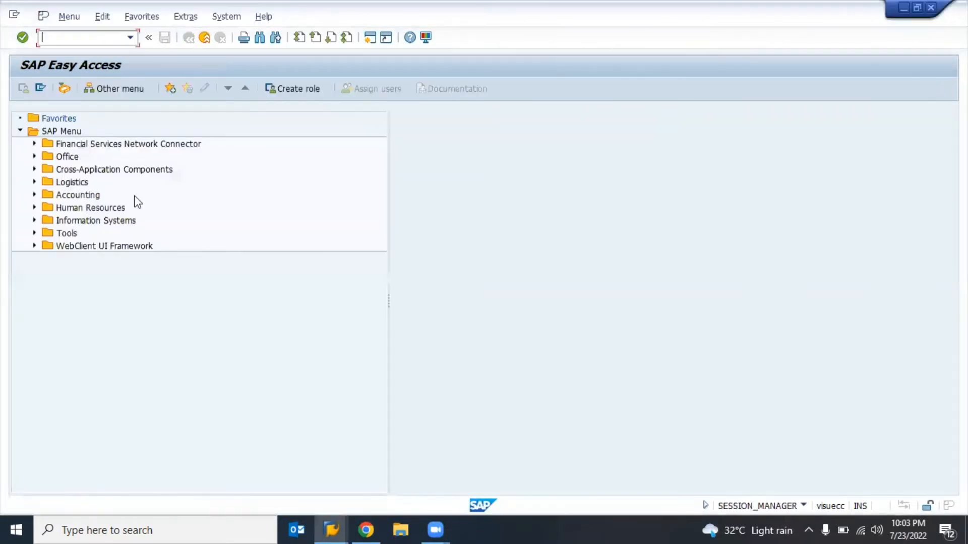
{"action": "type", "text": "mm"}
{"action": "key", "text": "BackSpace"}
{"action": "key", "text": "BackSpace"}
{"action": "type", "text": "mm60"}
{"action": "key", "text": "Return"}
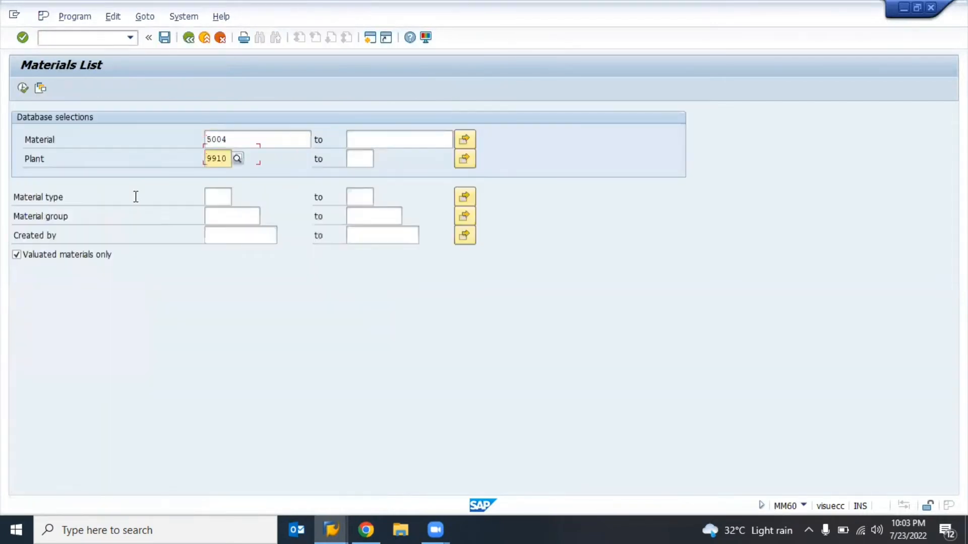
{"action": "key", "text": "BackSpace"}
{"action": "key", "text": "F8"}
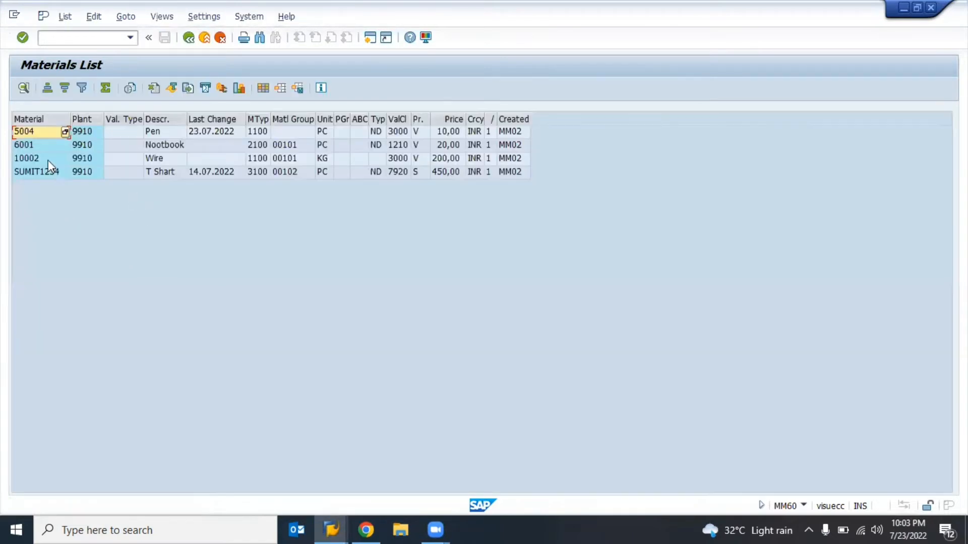
Check the row of material 6001 in the materials list and return to the Create Info Record session.
{"action": "left_click", "coordinate": [22, 144]}
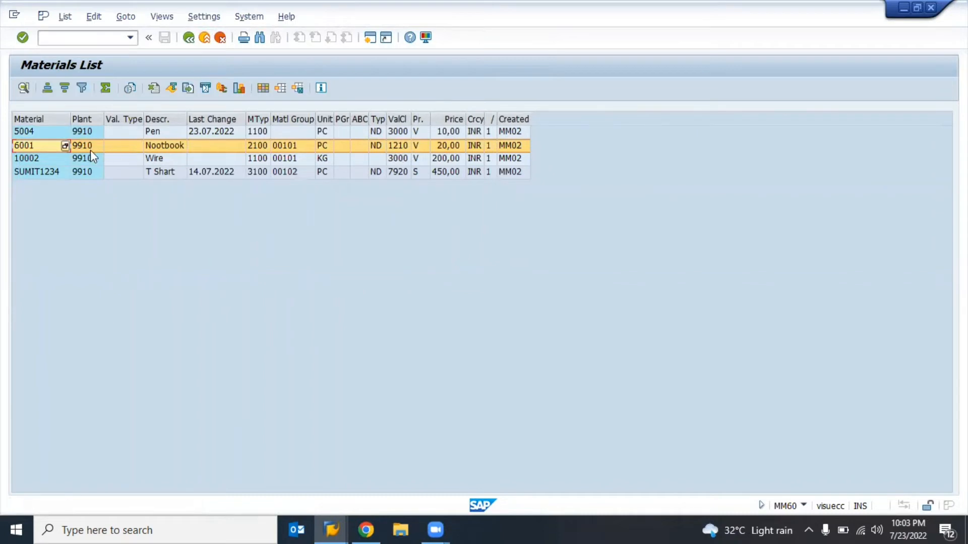
{"action": "left_click", "coordinate": [262, 146]}
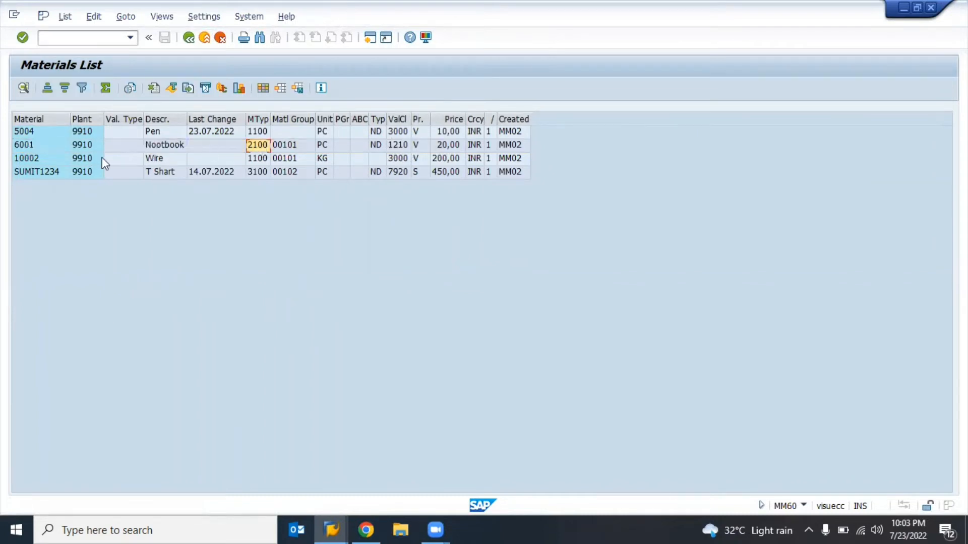
{"action": "left_click", "coordinate": [30, 143]}
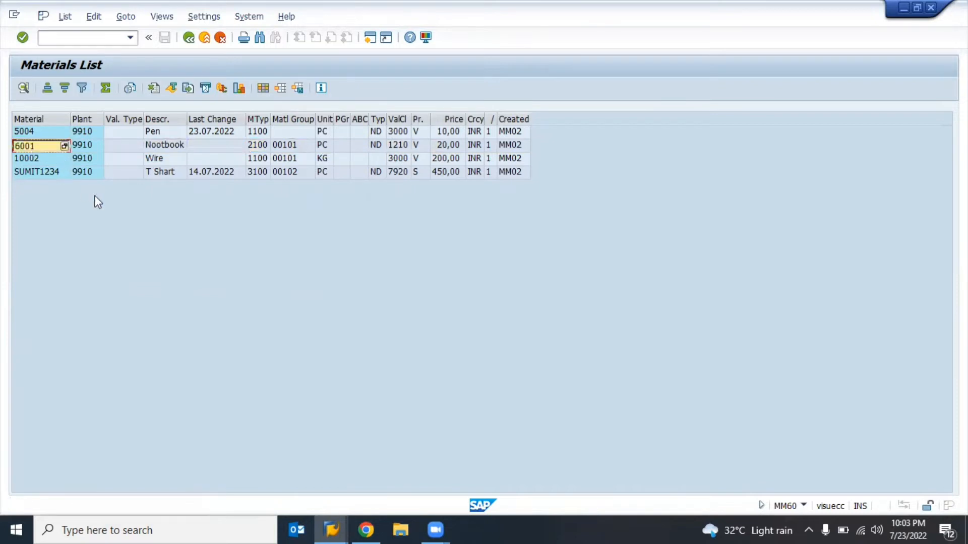
{"action": "key", "text": "alt+Tab"}
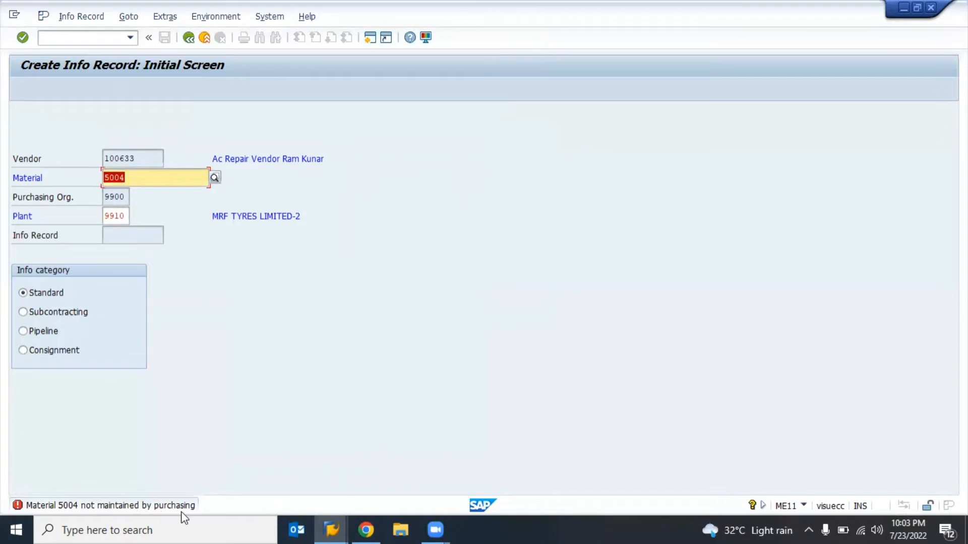
Switch to the Display IMG session, leave it and start Display Material with transaction MM03.
{"action": "left_click", "coordinate": [104, 178]}
{"action": "key", "text": "alt+Tab"}
{"action": "key", "text": "alt+Tab"}
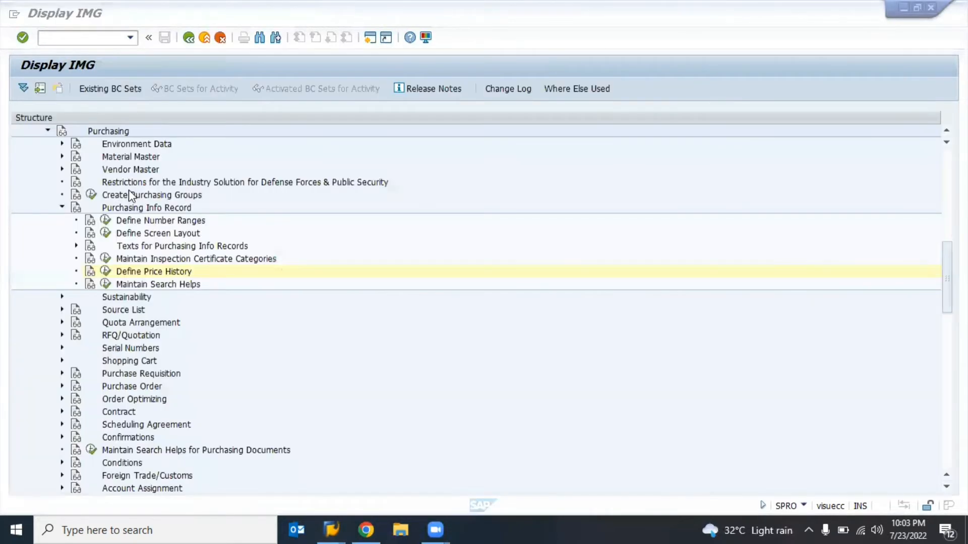
{"action": "key", "text": "F3"}
{"action": "type", "text": "m"}
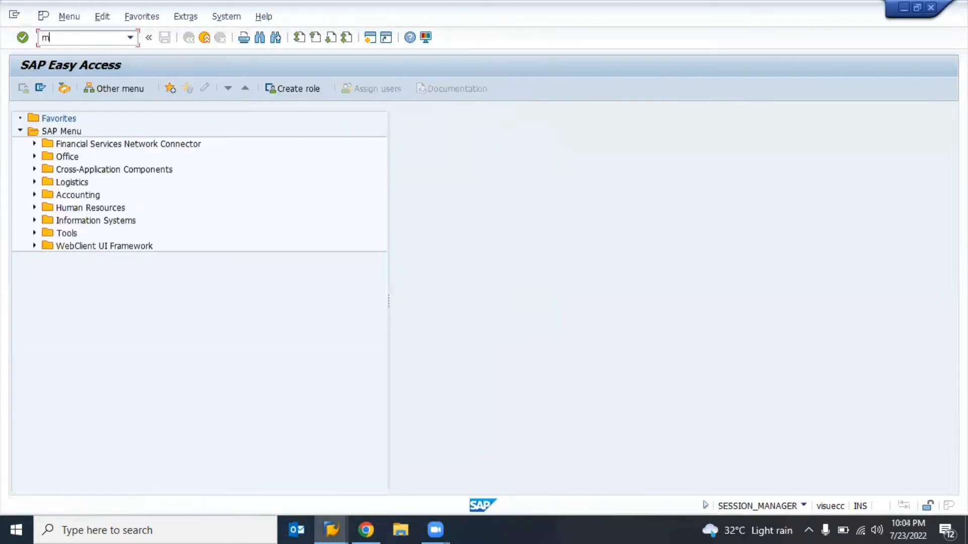
{"action": "type", "text": "m0"}
{"action": "left_click", "coordinate": [92, 38]}
{"action": "type", "text": "3"}
{"action": "key", "text": "Return"}
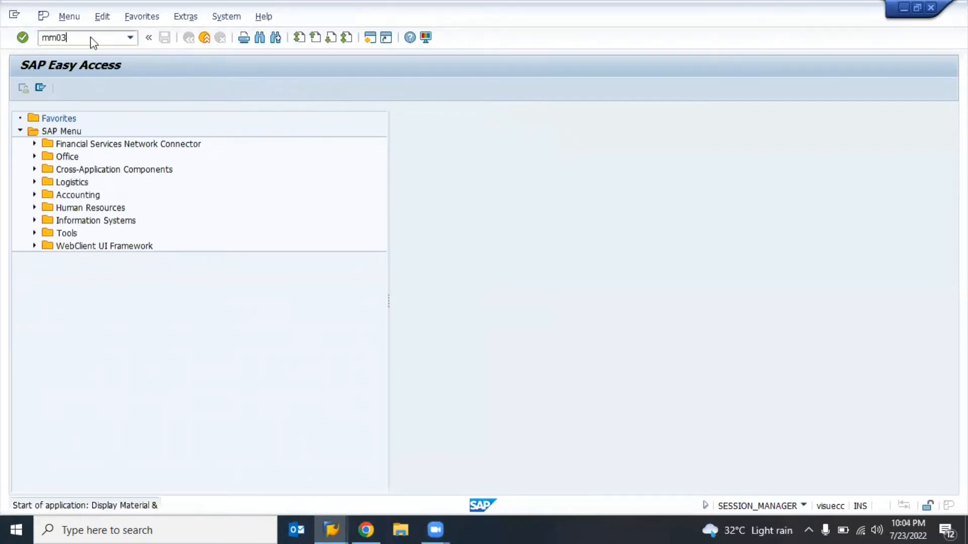
Check which views exist for material 5004, close the view selection and return to the Create Info Record session.
{"action": "key", "text": "Down"}
{"action": "key", "text": "Down"}
{"action": "key", "text": "Return"}
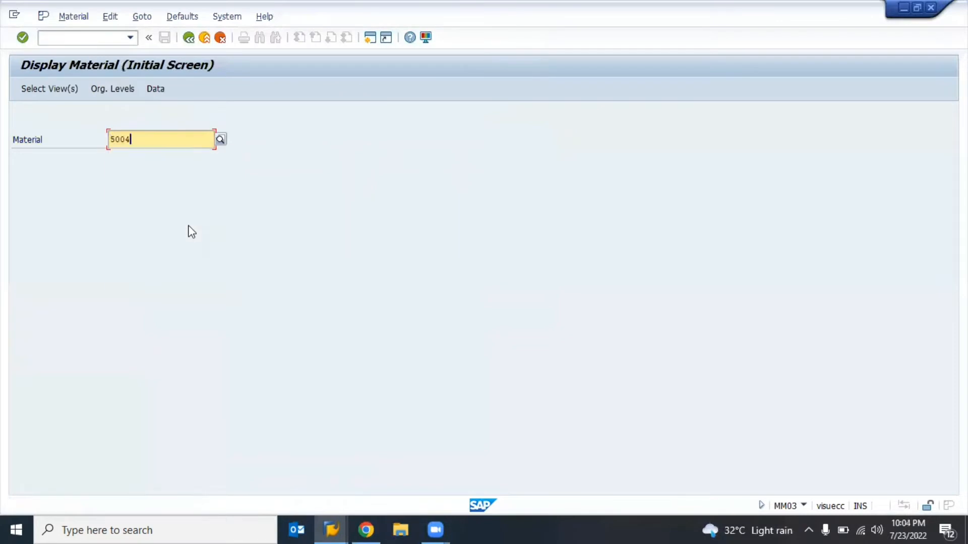
{"action": "key", "text": "Return"}
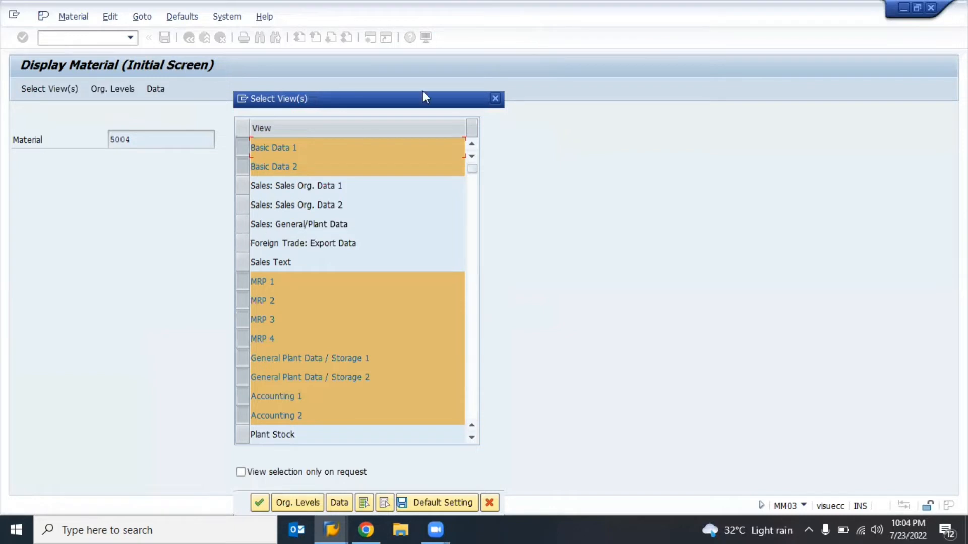
{"action": "left_click", "coordinate": [495, 99]}
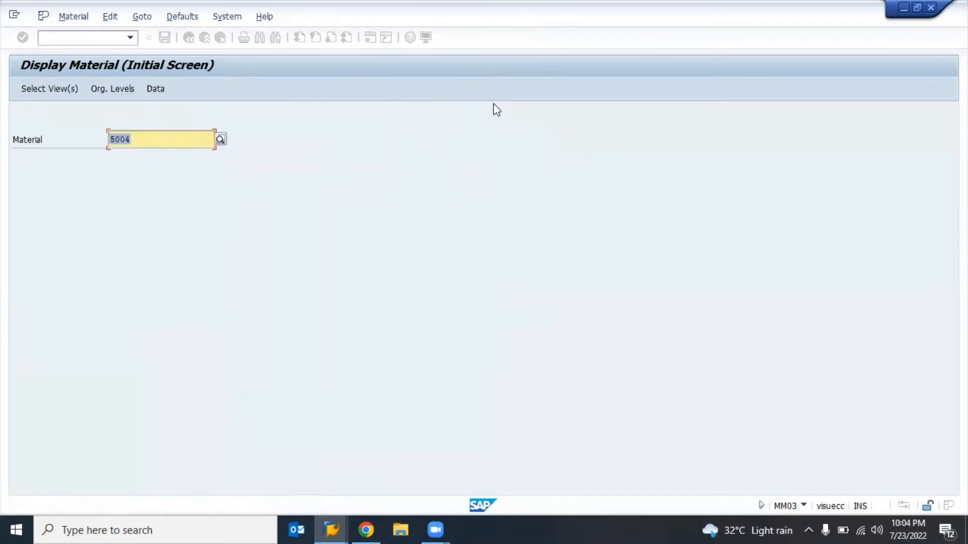
{"action": "key", "text": "alt+Tab"}
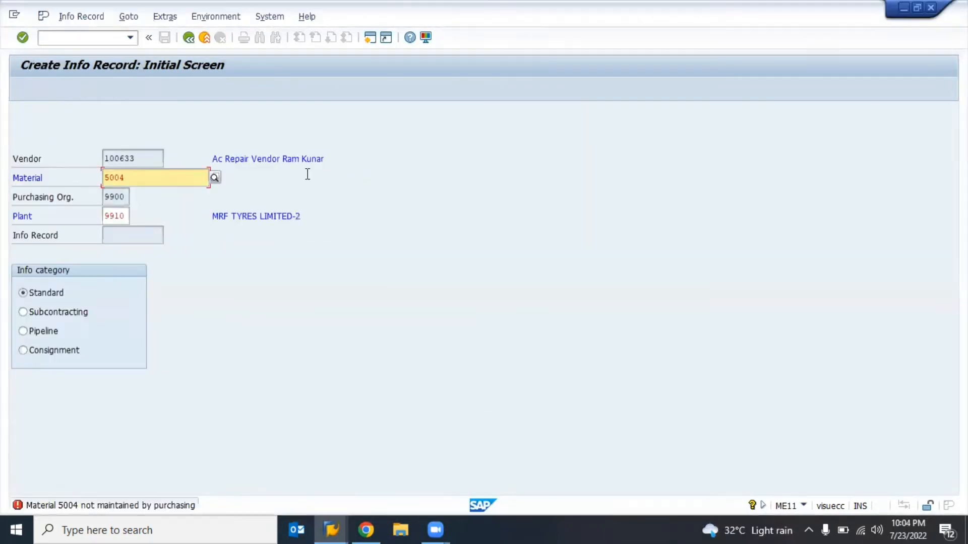
Change the info record's material to 6001 and try purchasing organization 9910 with plant 9910.
{"action": "type", "text": "6001"}
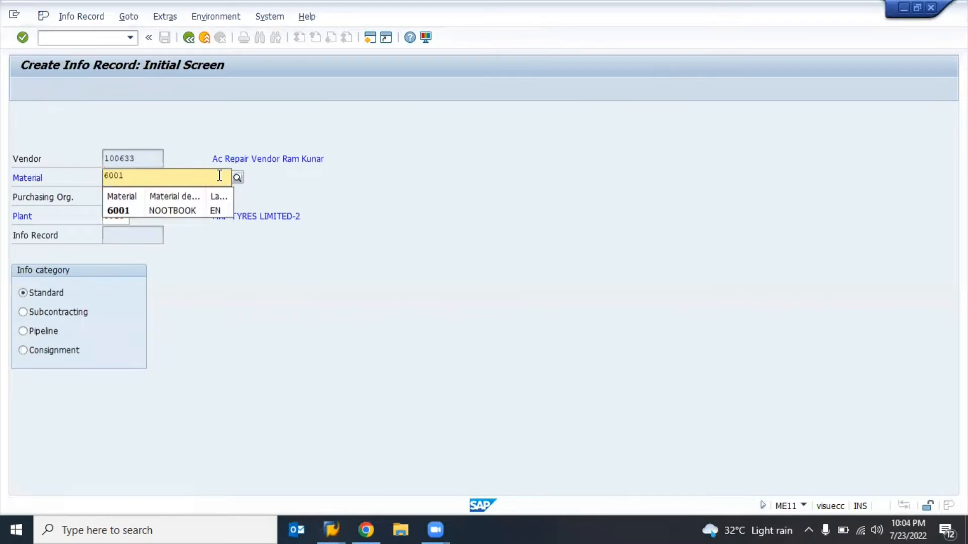
{"action": "key", "text": "Return"}
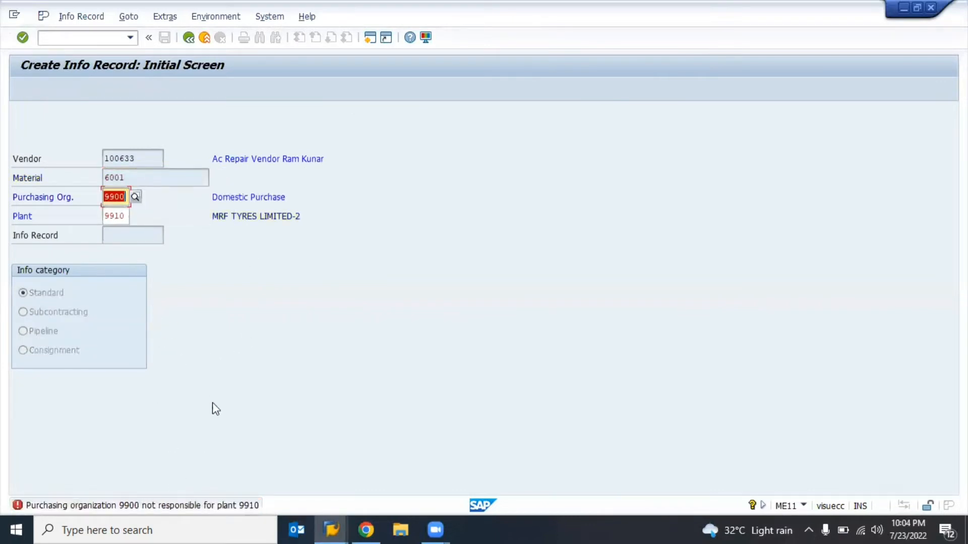
{"action": "type", "text": "99"}
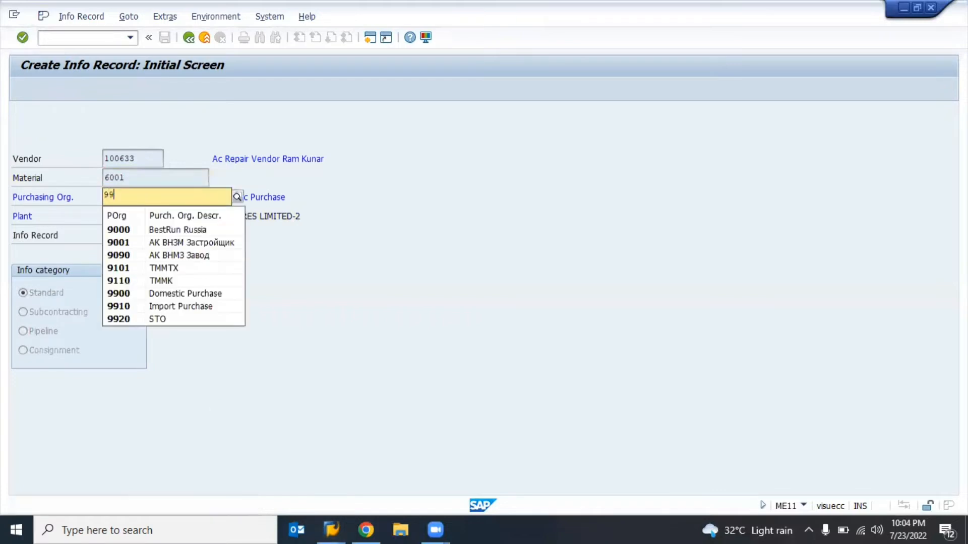
{"action": "type", "text": "10"}
{"action": "key", "text": "Return"}
Copy the vendor number, list the vendors of purchasing organization 9910 with transaction MKVZ, and return to the Create Info Record session.
{"action": "key", "text": "ctrl+c"}
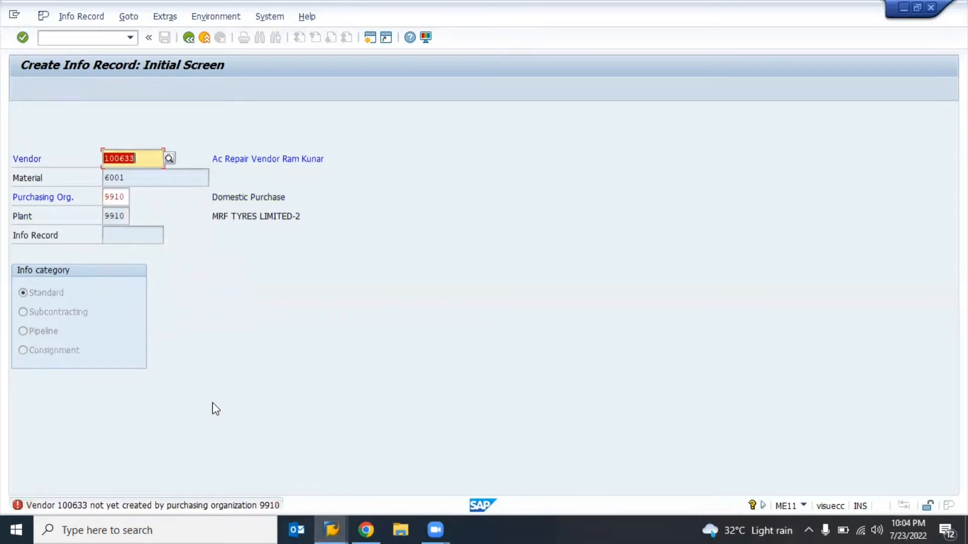
{"action": "key", "text": "alt+Tab"}
{"action": "key", "text": "Tab"}
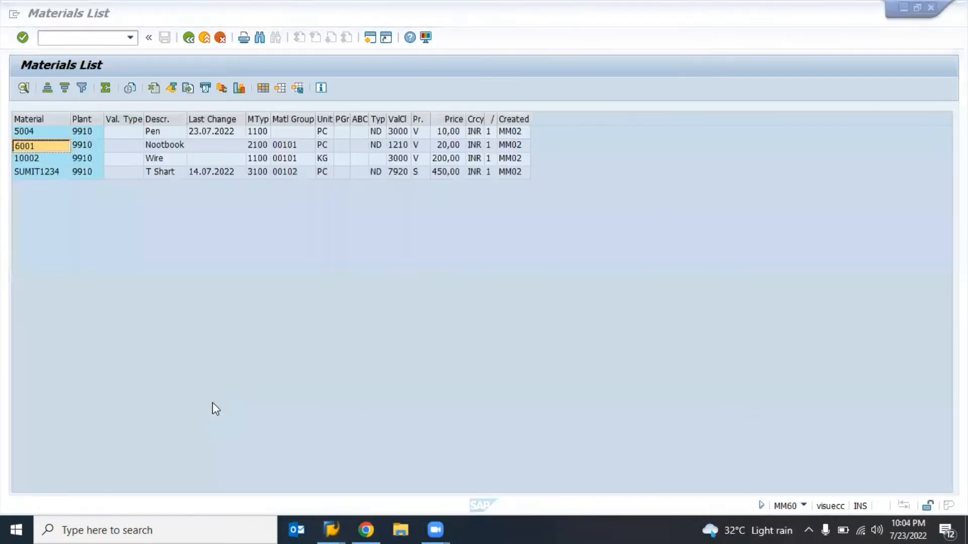
{"action": "key", "text": "F3"}
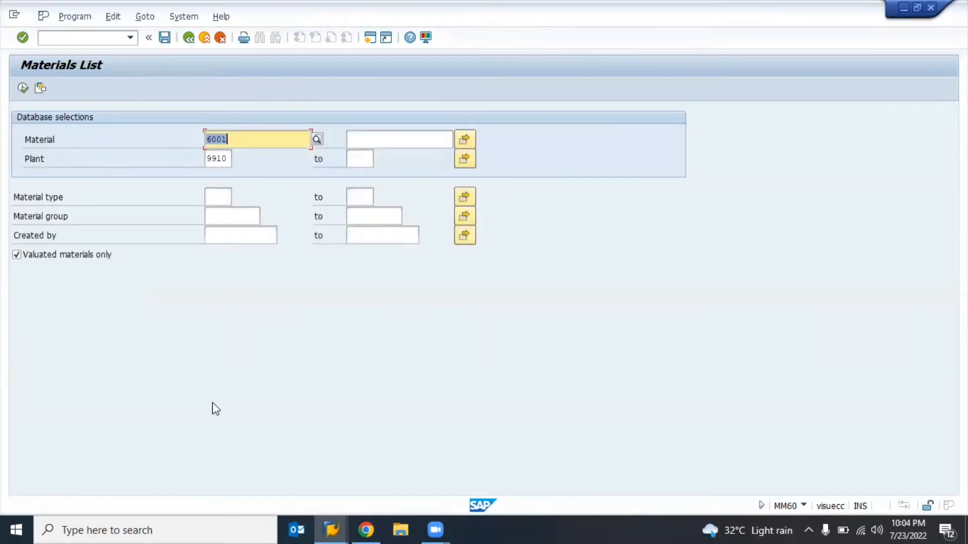
{"action": "key", "text": "F3"}
{"action": "type", "text": "mkv"}
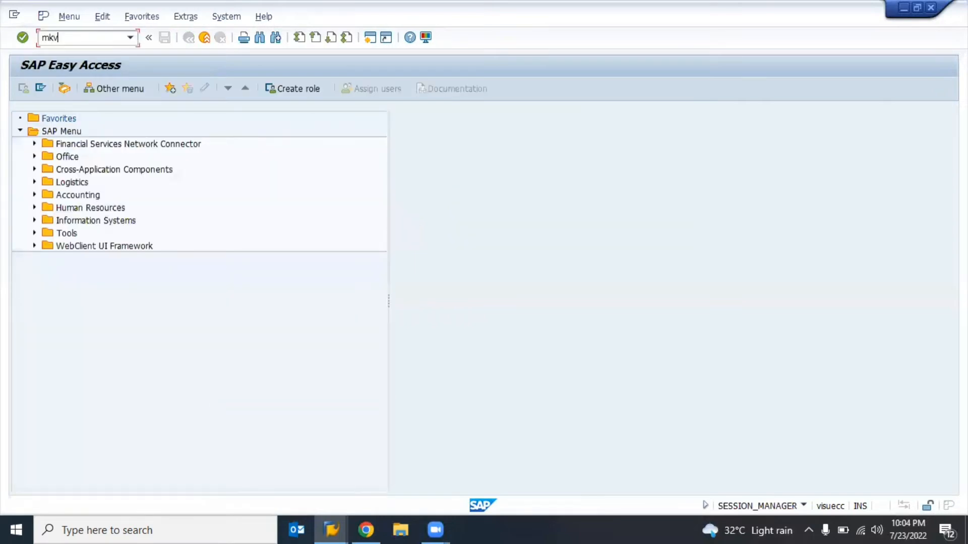
{"action": "type", "text": "z"}
{"action": "key", "text": "Return"}
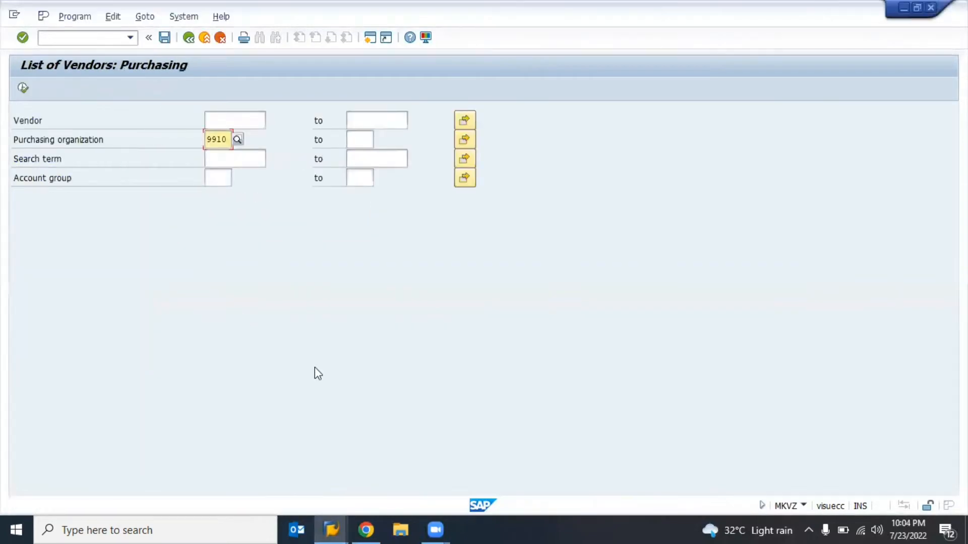
{"action": "key", "text": "F8"}
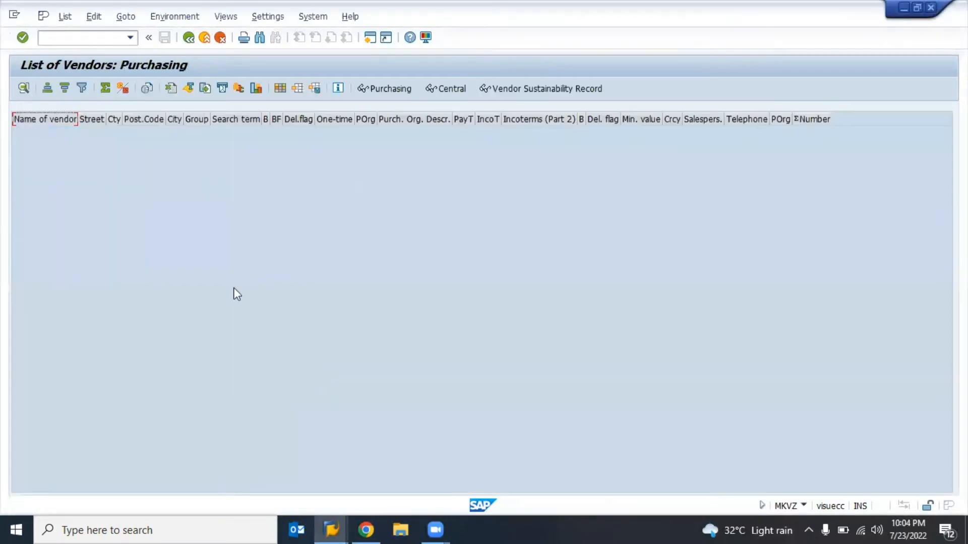
{"action": "key", "text": "F3"}
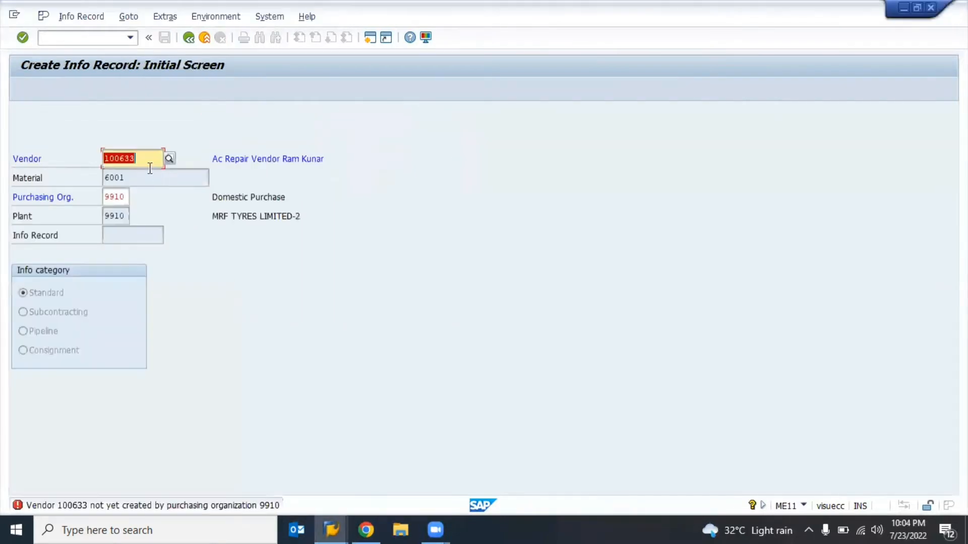
Set the info record's purchasing organization to 9900 and submit the entries.
{"action": "left_click", "coordinate": [102, 158]}
{"action": "left_click", "coordinate": [127, 197]}
{"action": "double_click", "coordinate": [126, 197]}
{"action": "key", "text": "Delete"}
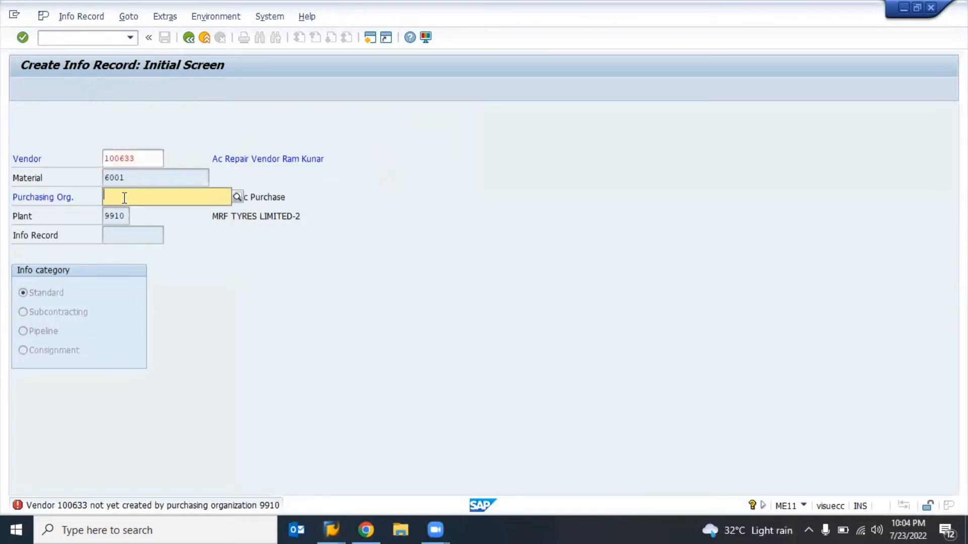
{"action": "type", "text": "991"}
{"action": "key", "text": "BackSpace"}
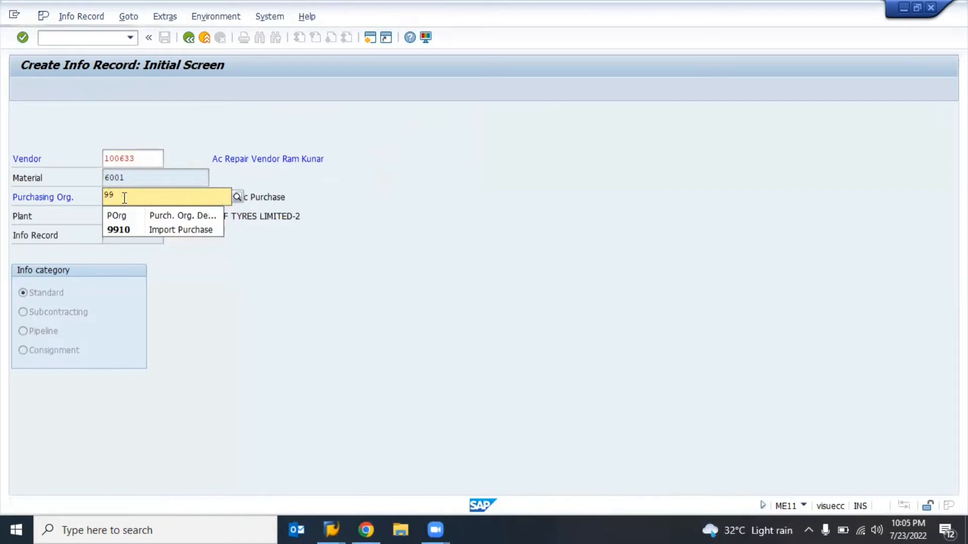
{"action": "type", "text": "00"}
{"action": "key", "text": "Return"}
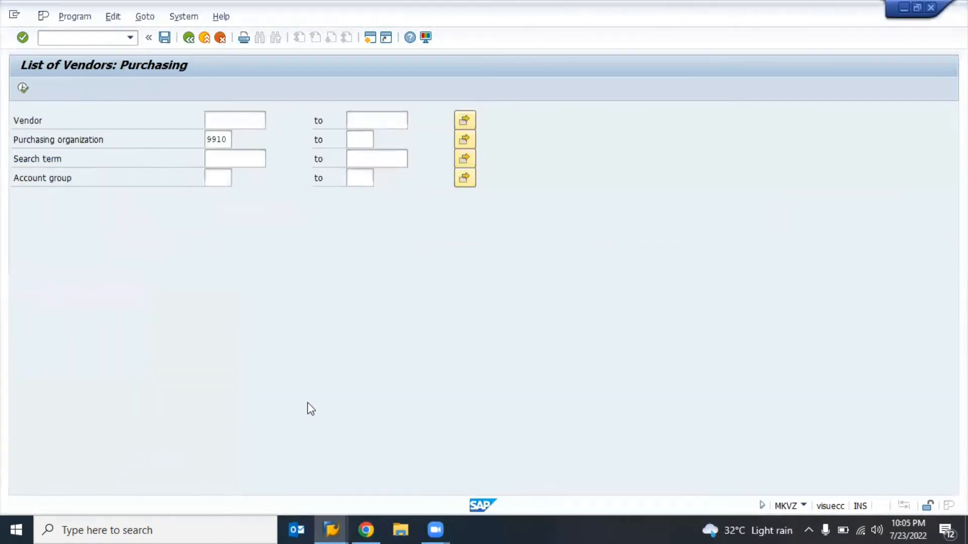
{"action": "key", "text": "F3"}
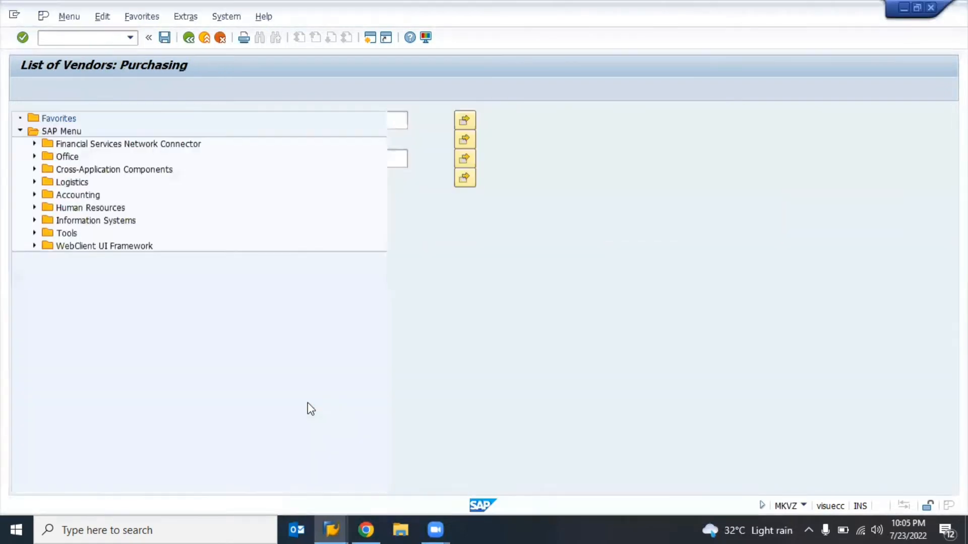
{"action": "key", "text": "F3"}
{"action": "type", "text": "mm0"}
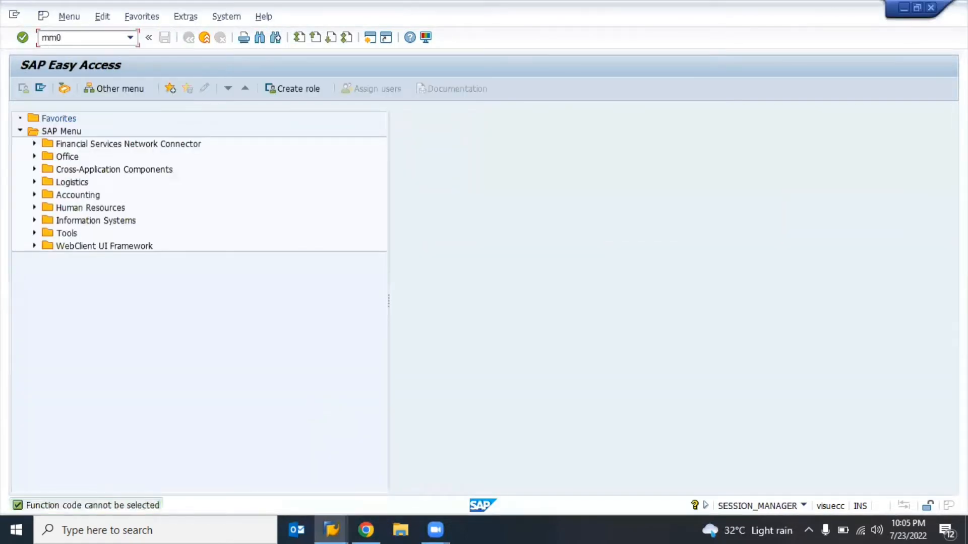
{"action": "type", "text": "1"}
{"action": "key", "text": "Return"}
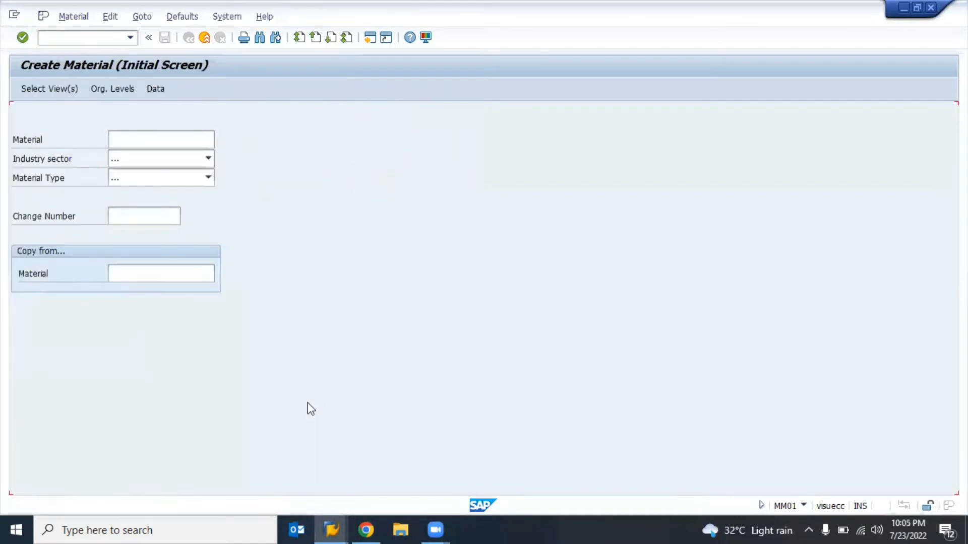
{"action": "key", "text": "ctrl+v"}
Start transaction XK02 and display the AC repair vendor's purchasing data for purchasing organization 9900.
{"action": "left_click", "coordinate": [92, 38]}
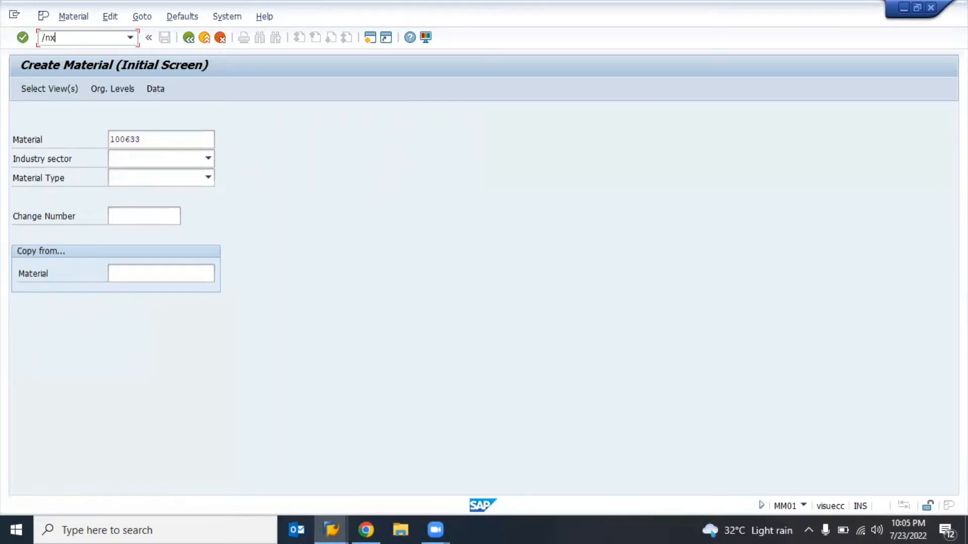
{"action": "type", "text": "/nxk02"}
{"action": "key", "text": "Return"}
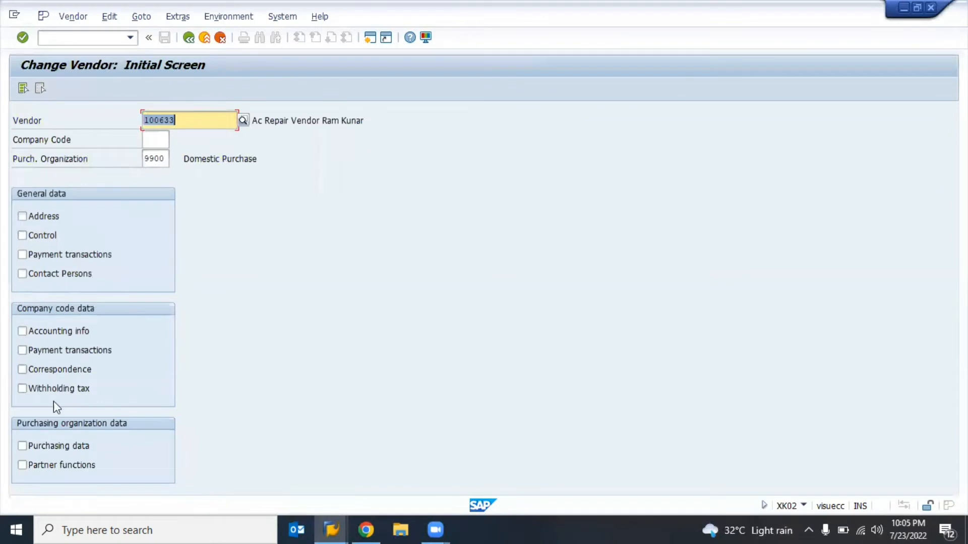
{"action": "left_click", "coordinate": [43, 447]}
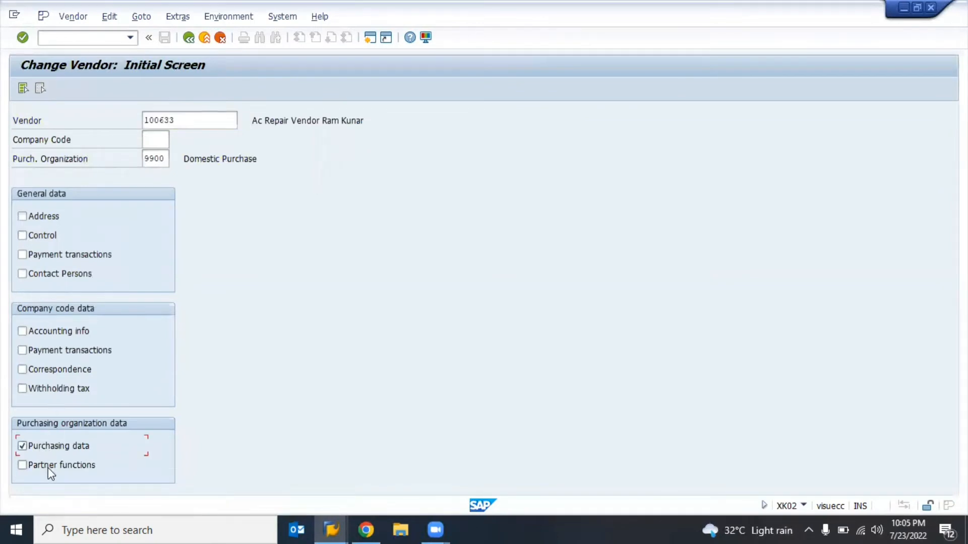
{"action": "left_click", "coordinate": [46, 461]}
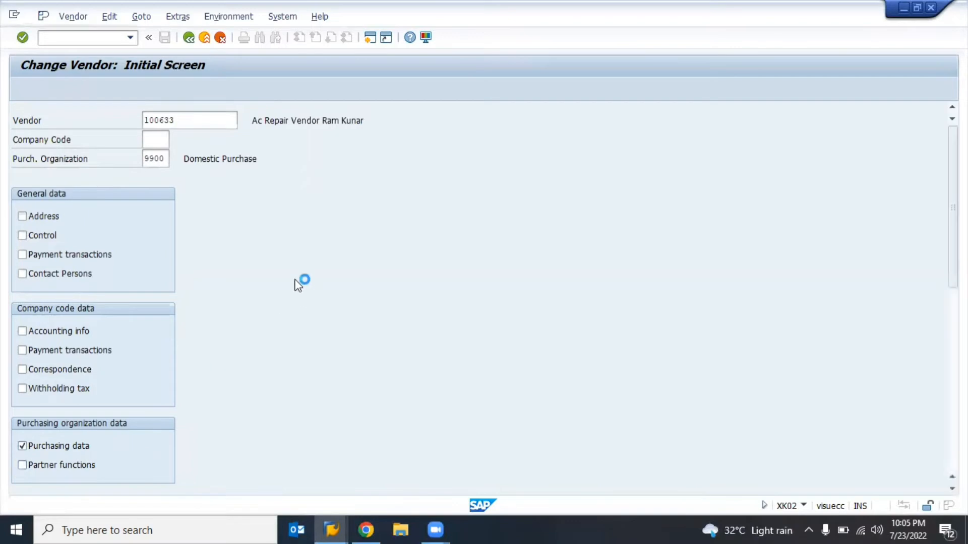
{"action": "key", "text": "Return"}
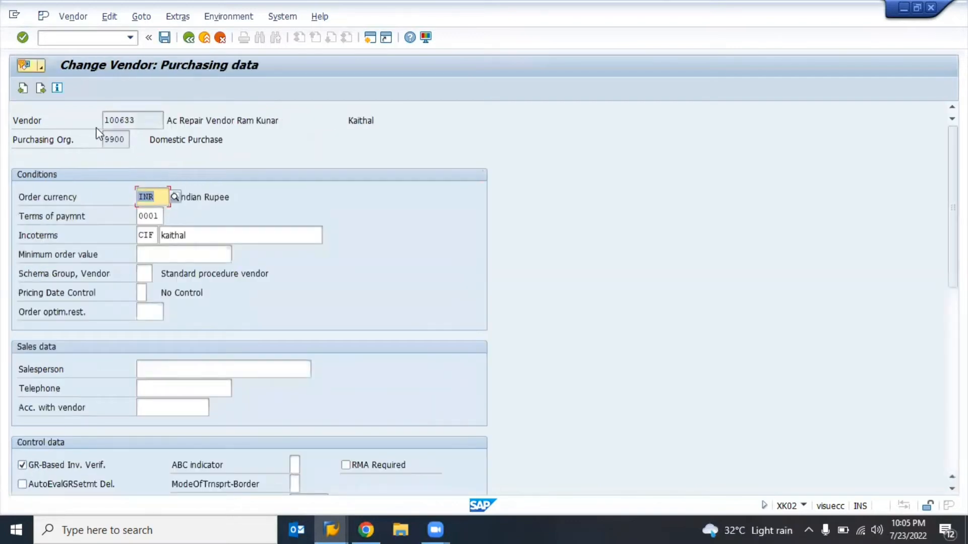
Review the vendor's conditions and control data, then exit editing of the vendor without changes.
{"action": "scroll", "coordinate": [224, 340], "scroll_direction": "down", "scroll_amount": 8}
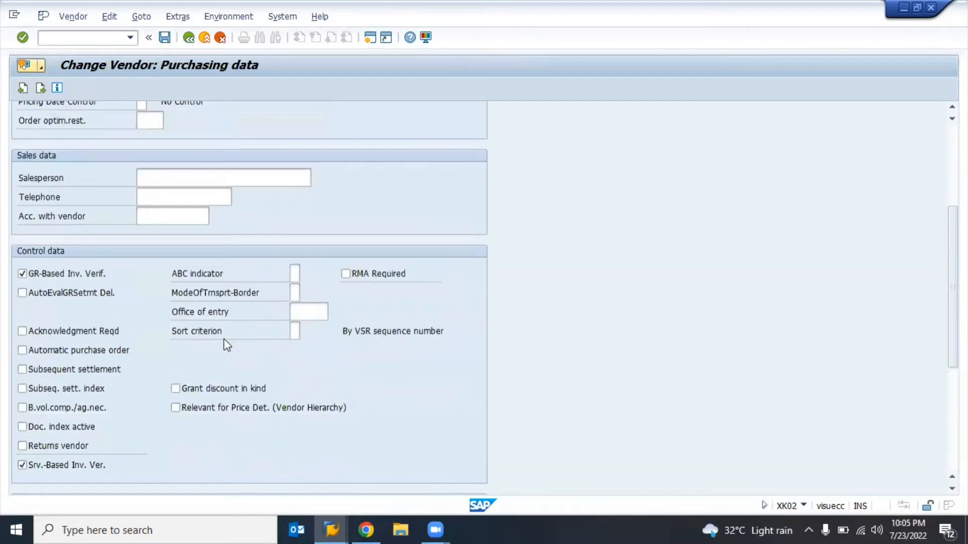
{"action": "scroll", "coordinate": [223, 338], "scroll_direction": "up", "scroll_amount": 8}
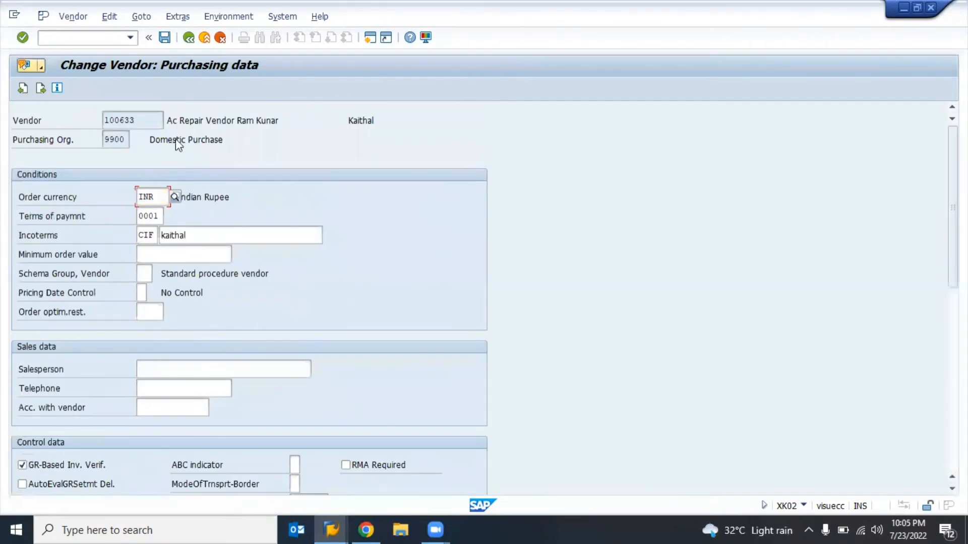
{"action": "key", "text": "Return"}
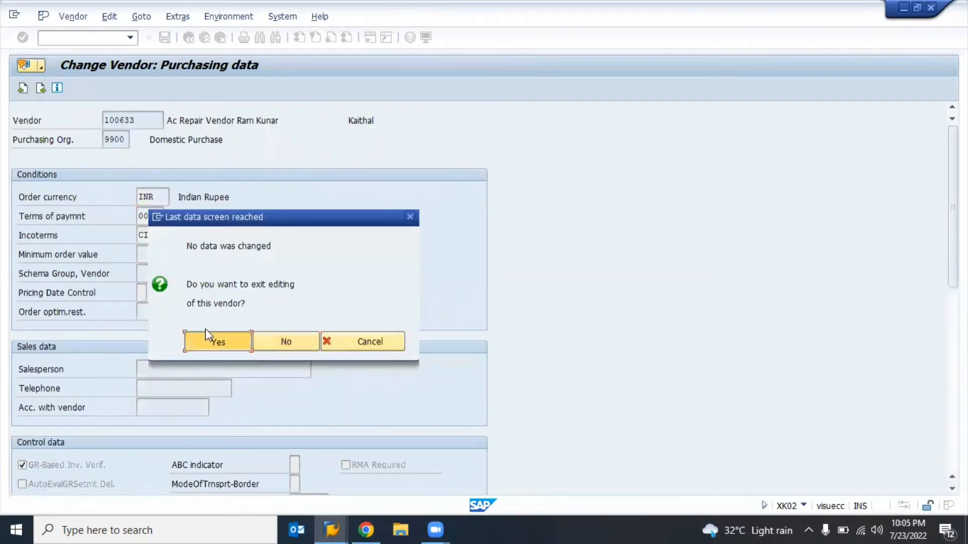
{"action": "key", "text": "Return"}
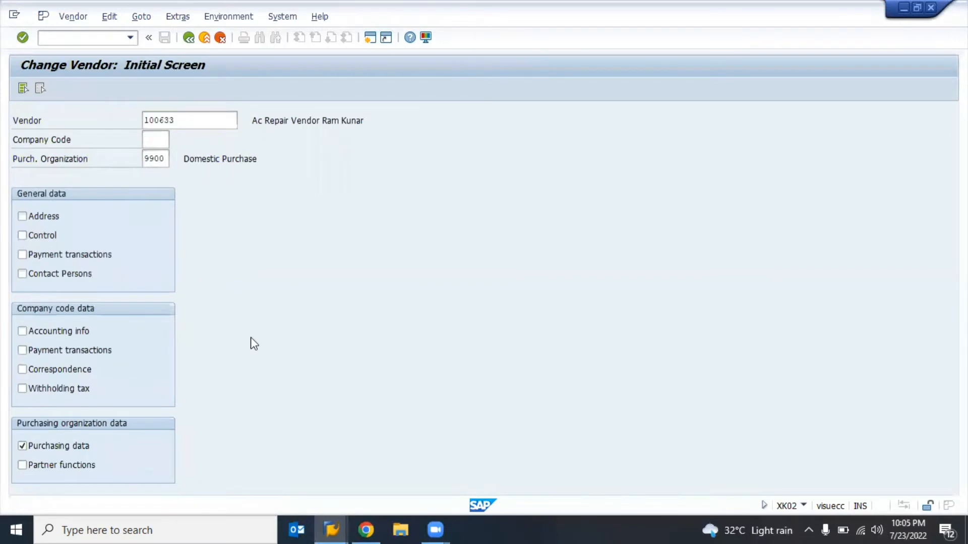
Leave the Change Vendor transaction and start vendor creation with transaction XK01.
{"action": "key", "text": "Down"}
{"action": "key", "text": "Right"}
{"action": "key", "text": "BackSpace"}
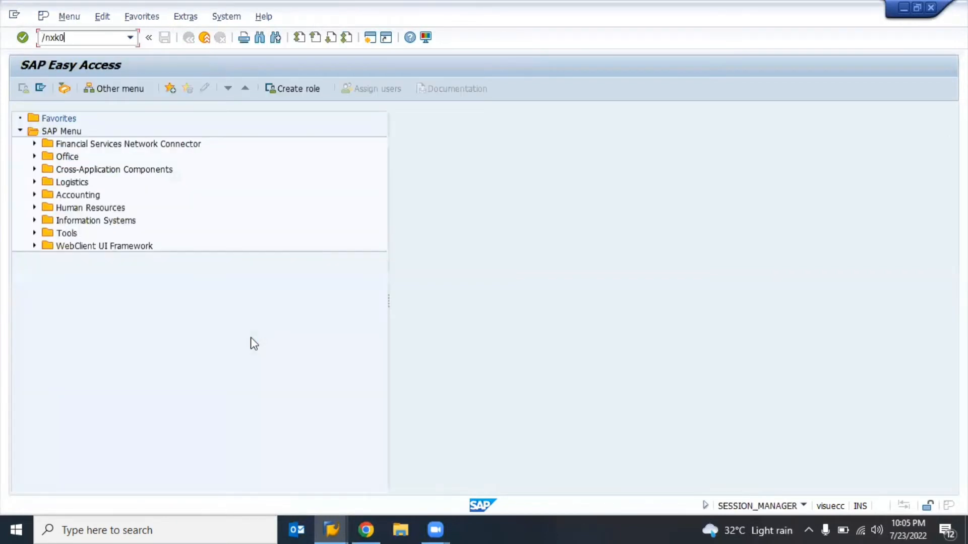
{"action": "type", "text": "1"}
{"action": "key", "text": "Return"}
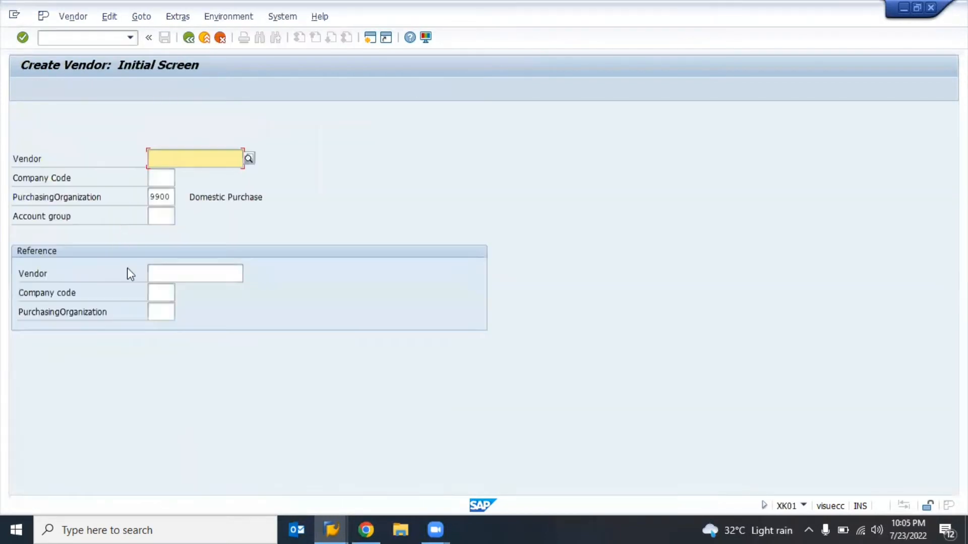
{"action": "key", "text": "Tab"}
{"action": "key", "text": "Tab"}
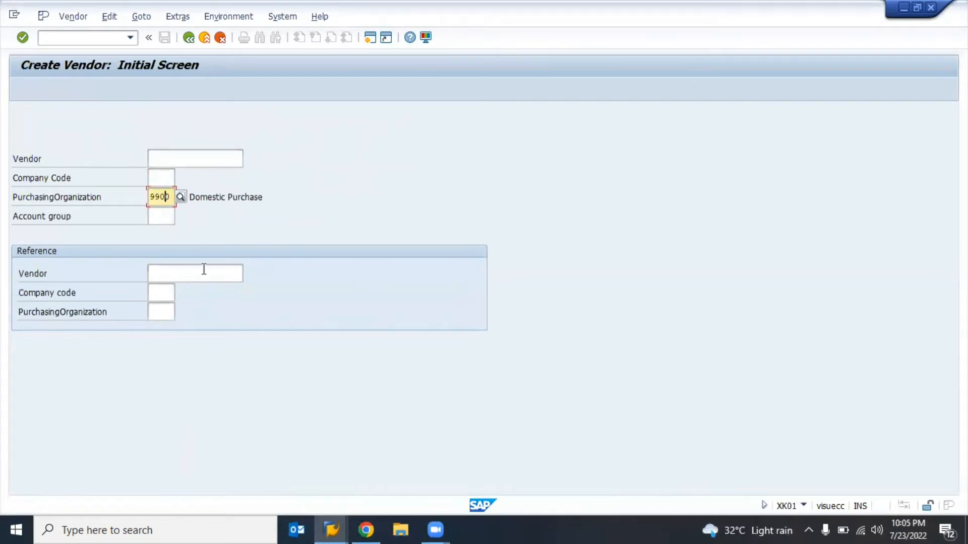
{"action": "key", "text": "shift+Tab"}
{"action": "key", "text": "shift+Tab"}
Look up the vendor number in the Create Info Record session and enter it as the vendor in Create Vendor.
{"action": "key", "text": "alt+Tab"}
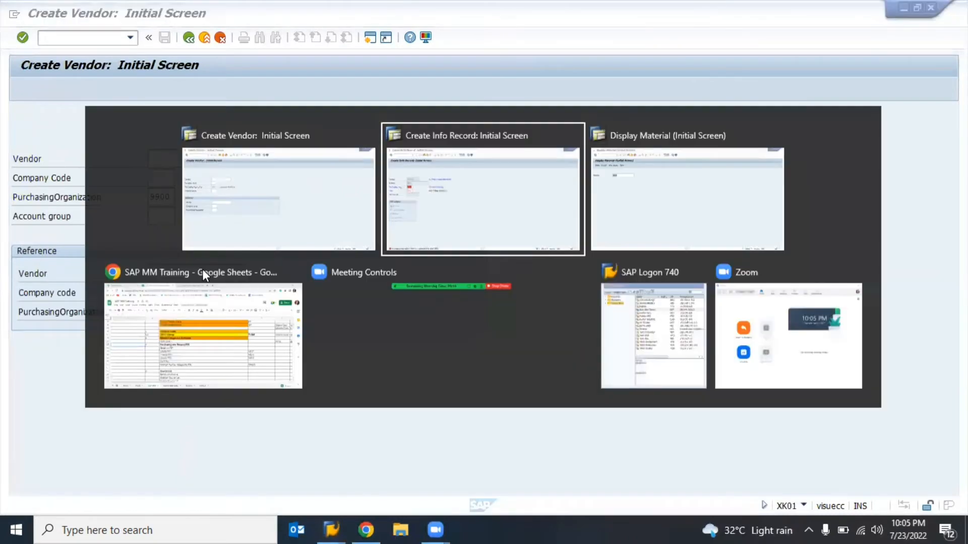
{"action": "left_click", "coordinate": [115, 157]}
{"action": "left_click_drag", "start_coordinate": [114, 151], "coordinate": [97, 160]}
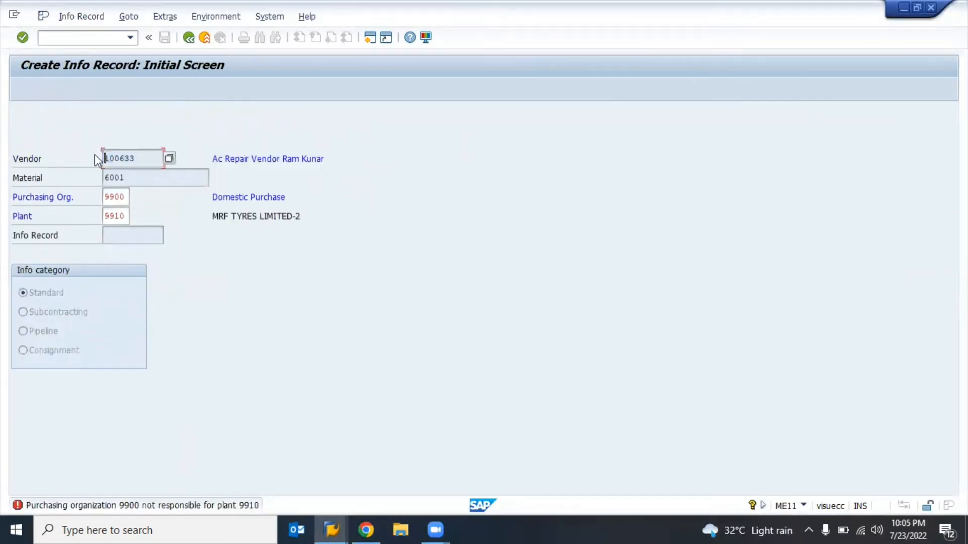
{"action": "key", "text": "alt+Tab"}
{"action": "left_click", "coordinate": [197, 160]}
{"action": "type", "text": "100633"}
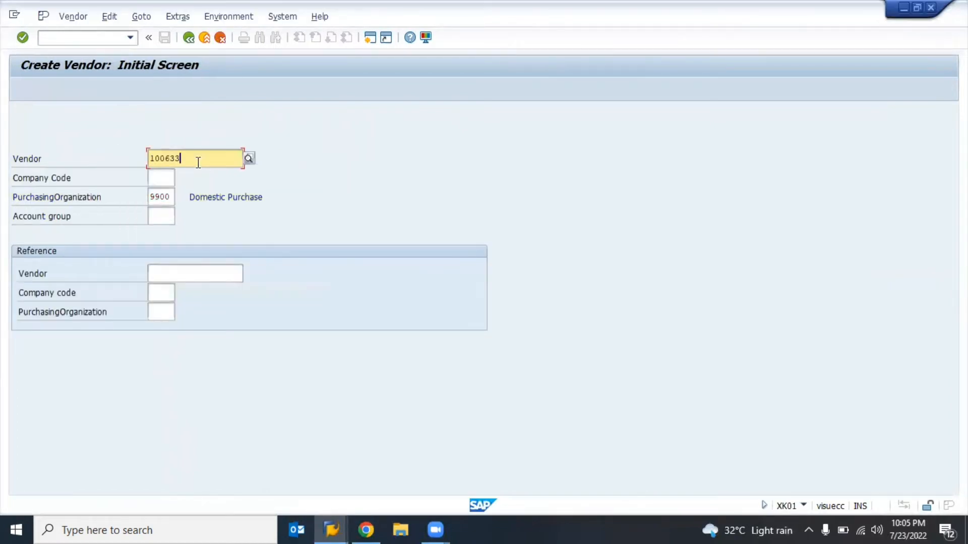
Set the vendor's company code to TKS1 and the purchasing organization to 9910.
{"action": "left_click", "coordinate": [156, 182]}
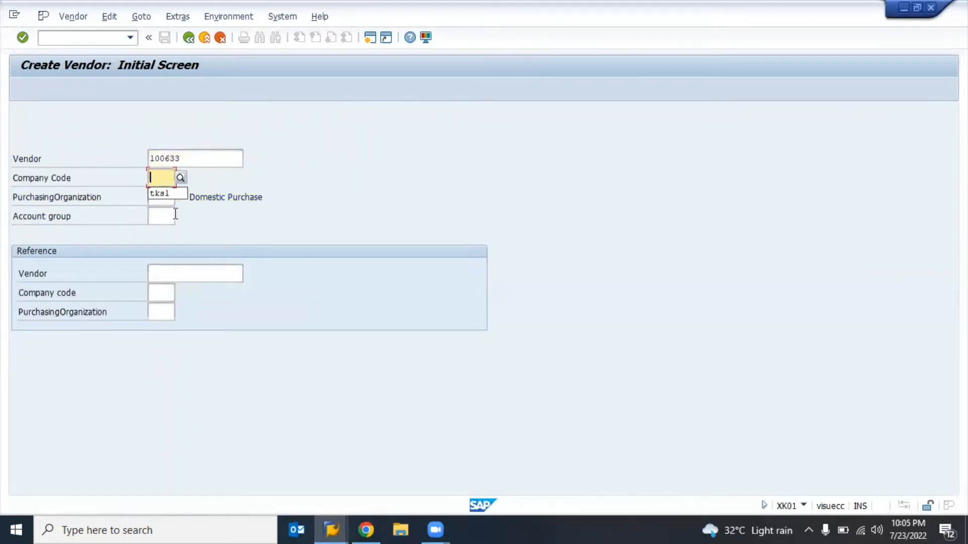
{"action": "type", "text": "tksl"}
{"action": "key", "text": "Tab"}
{"action": "key", "text": "BackSpace"}
{"action": "key", "text": "BackSpace"}
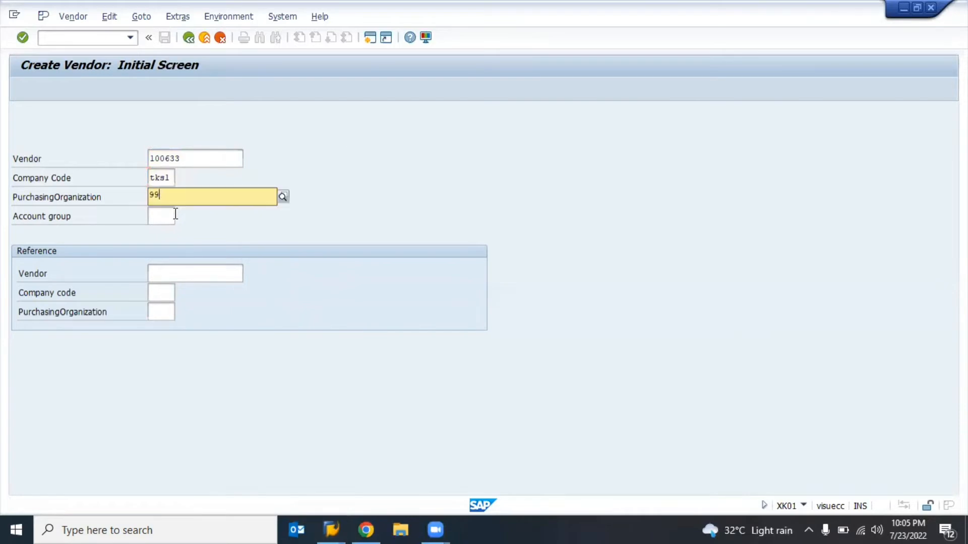
{"action": "type", "text": "1"}
{"action": "key", "text": "Tab"}
{"action": "key", "text": "Tab"}
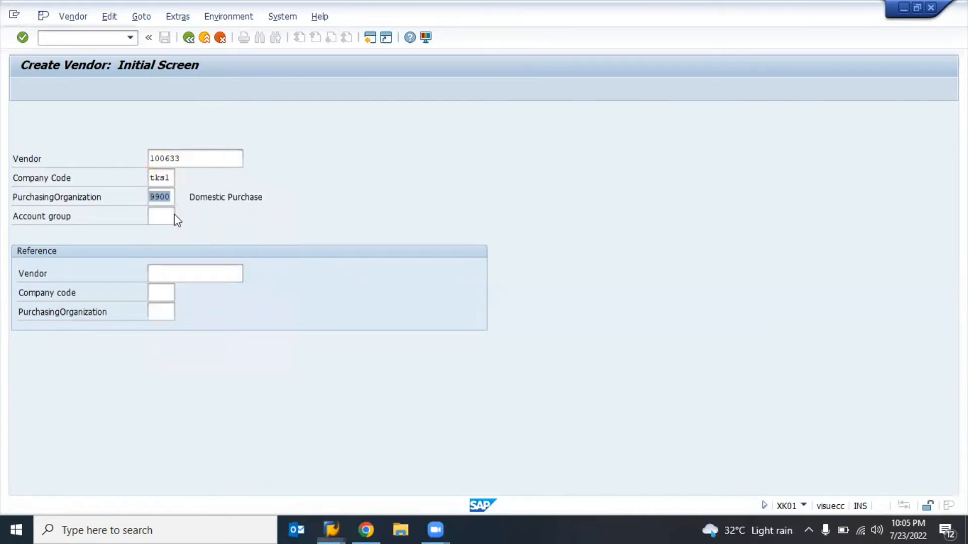
Use the same vendor with company code TKS1 and purchasing organization 9900 as the reference, and submit the entries.
{"action": "type", "text": "100633"}
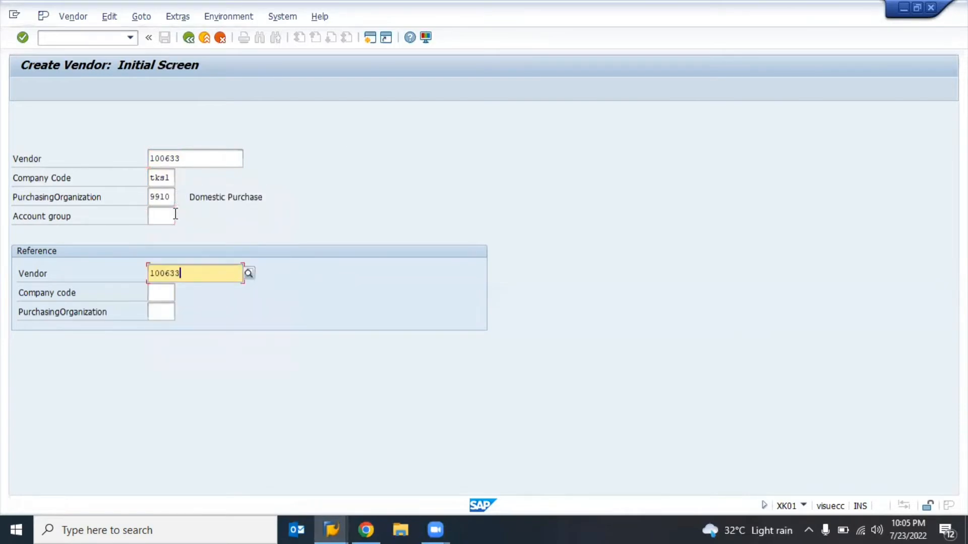
{"action": "key", "text": "Tab"}
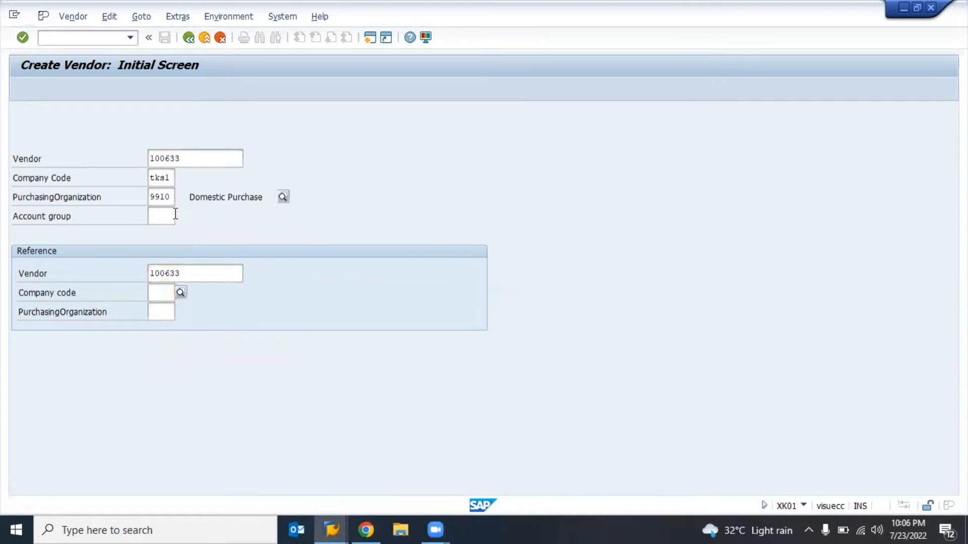
{"action": "type", "text": "tks1"}
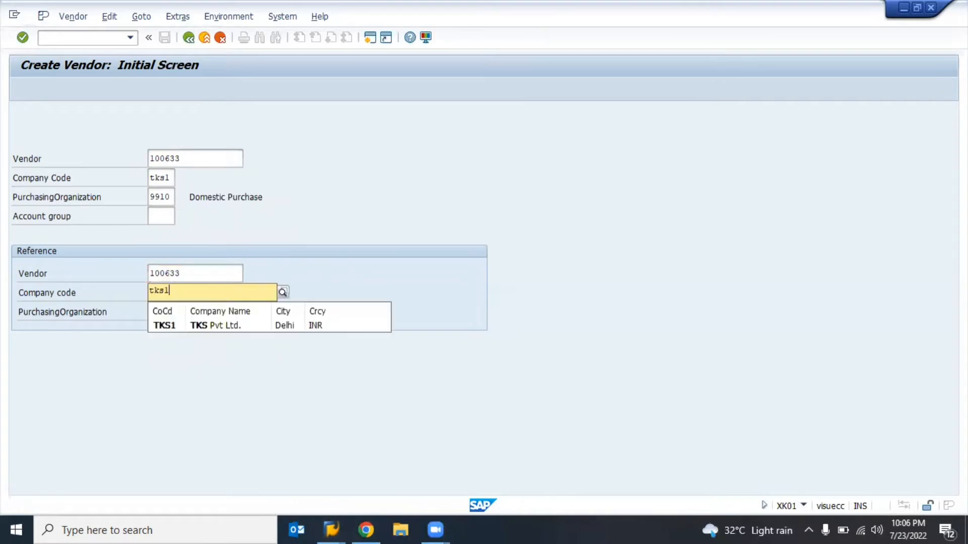
{"action": "key", "text": "Tab"}
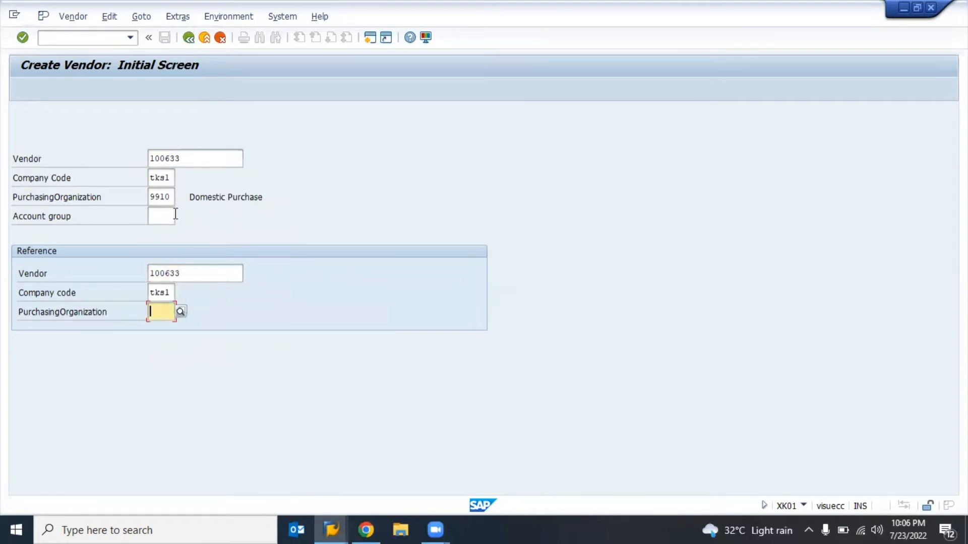
{"action": "type", "text": "9900"}
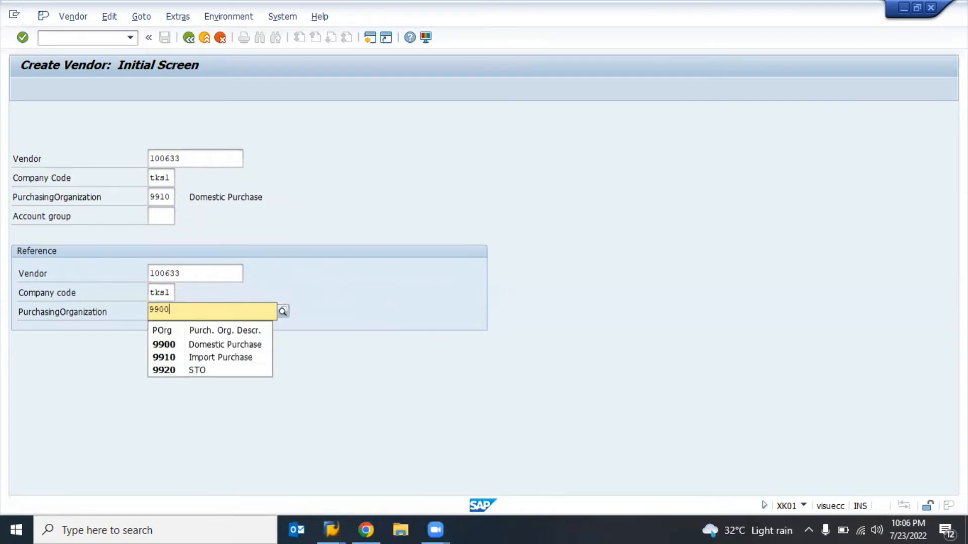
{"action": "key", "text": "Return"}
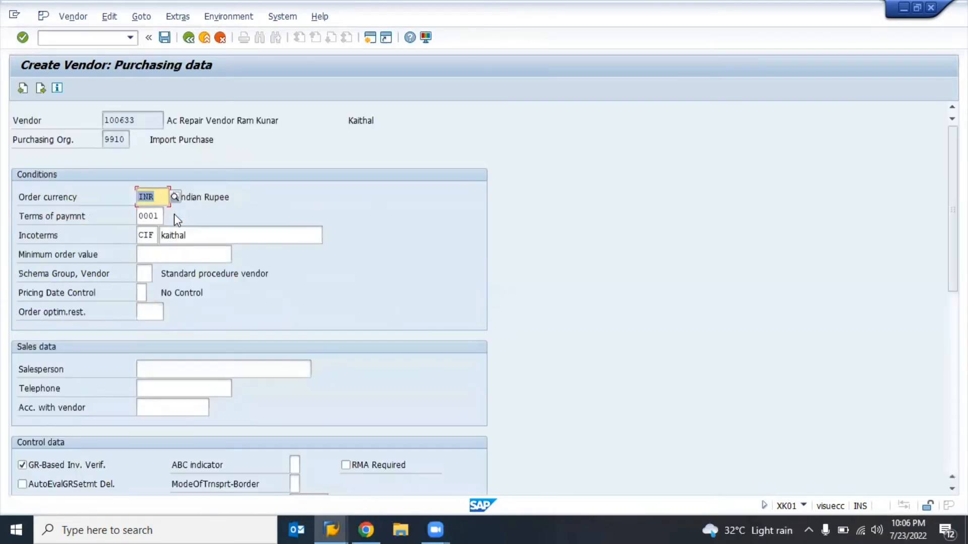
Accept the copied purchasing data and partner functions, save the vendor for purchasing organization 9910, and leave Create Vendor.
{"action": "key", "text": "Return"}
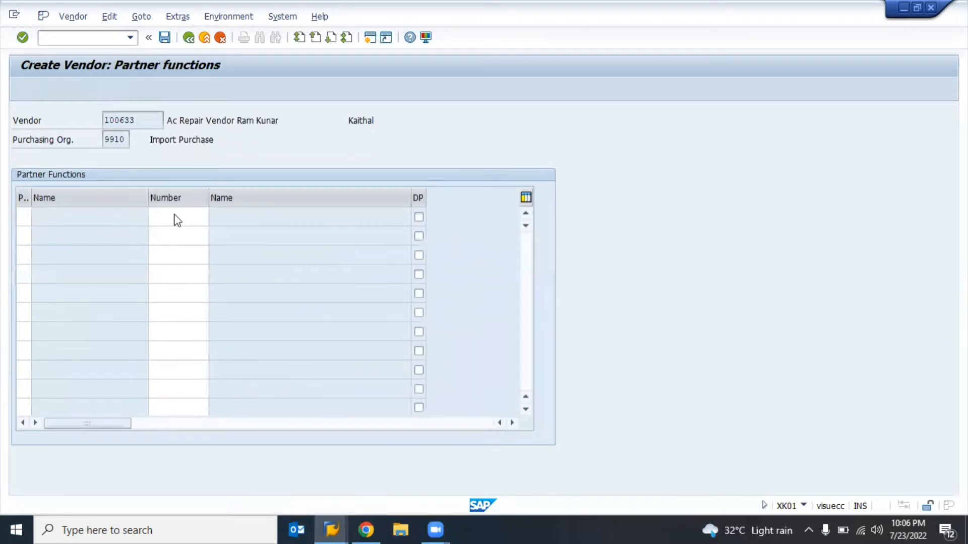
{"action": "key", "text": "Return"}
{"action": "key", "text": "Return"}
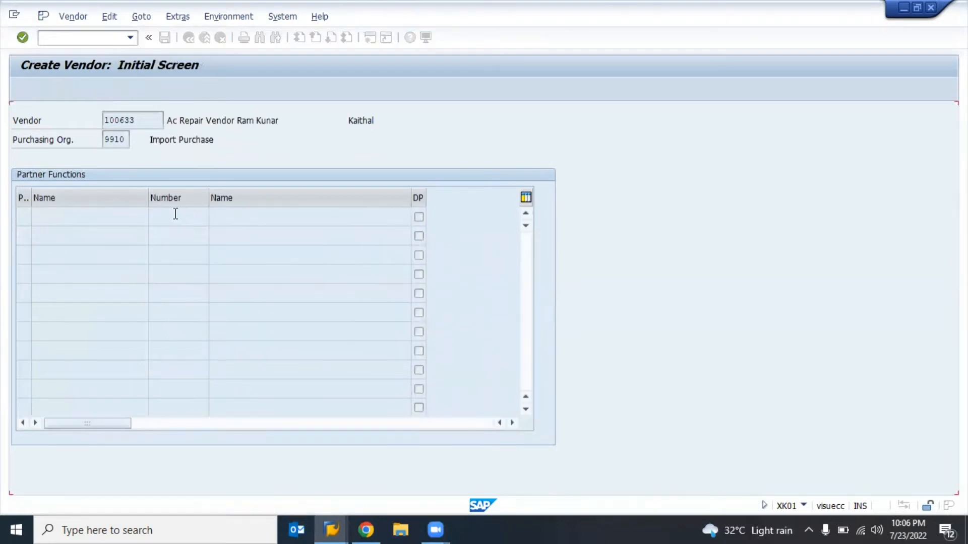
{"action": "key", "text": "F3"}
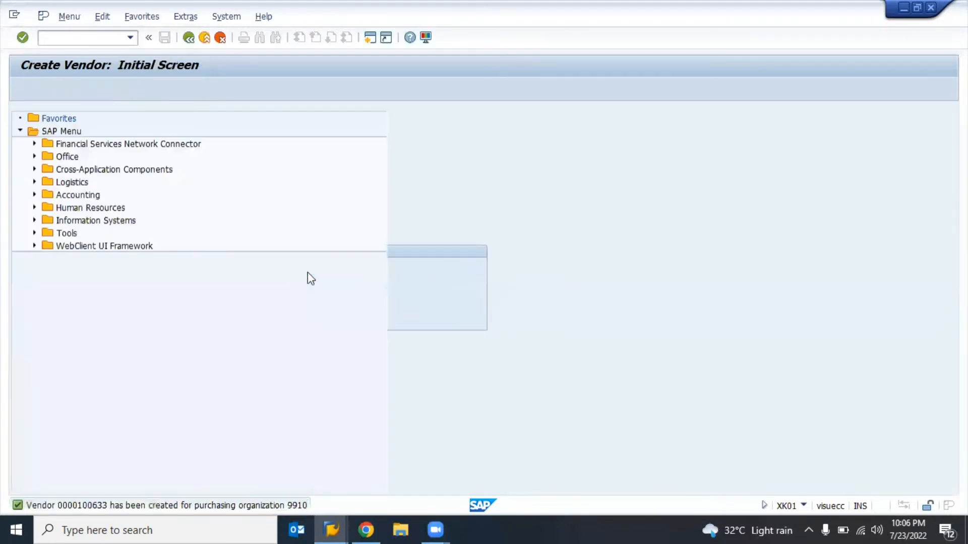
Try the info record with purchasing organization and plant cleared, discard it without saving, and leave Create Info Record.
{"action": "key", "text": "alt+Tab"}
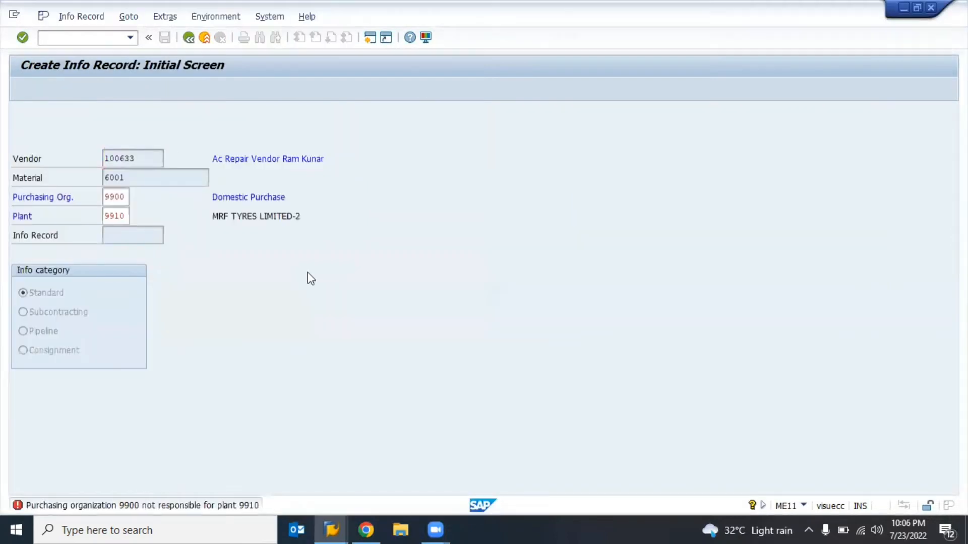
{"action": "key", "text": "Delete"}
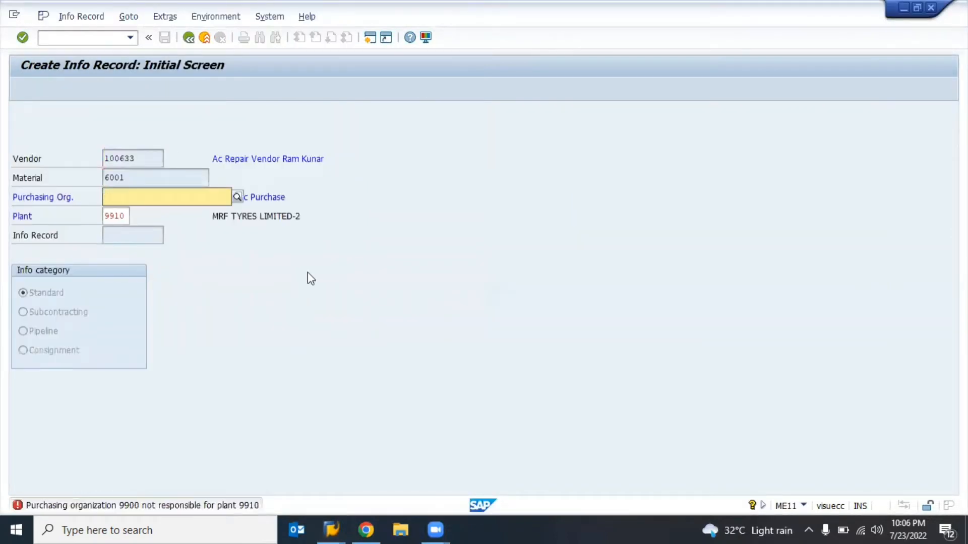
{"action": "key", "text": "Tab"}
{"action": "key", "text": "Delete"}
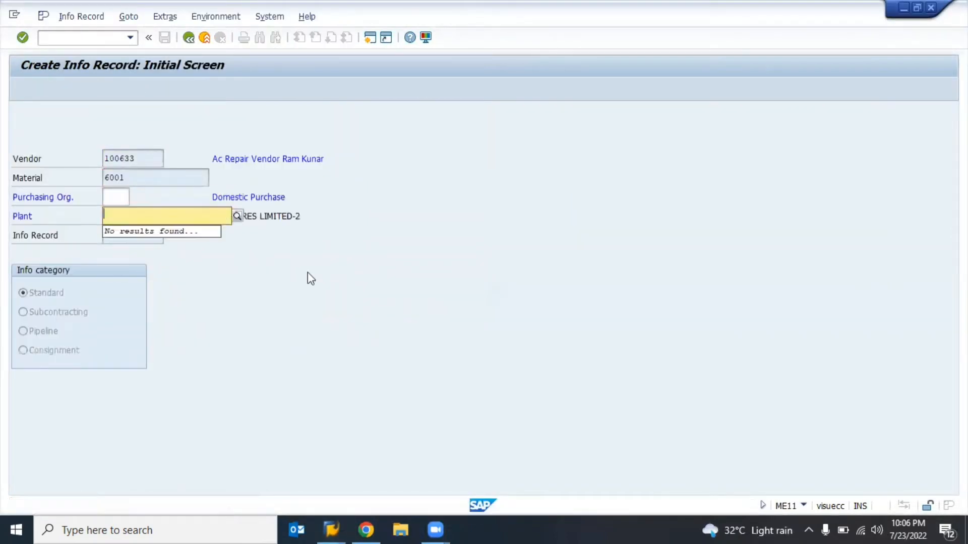
{"action": "key", "text": "Return"}
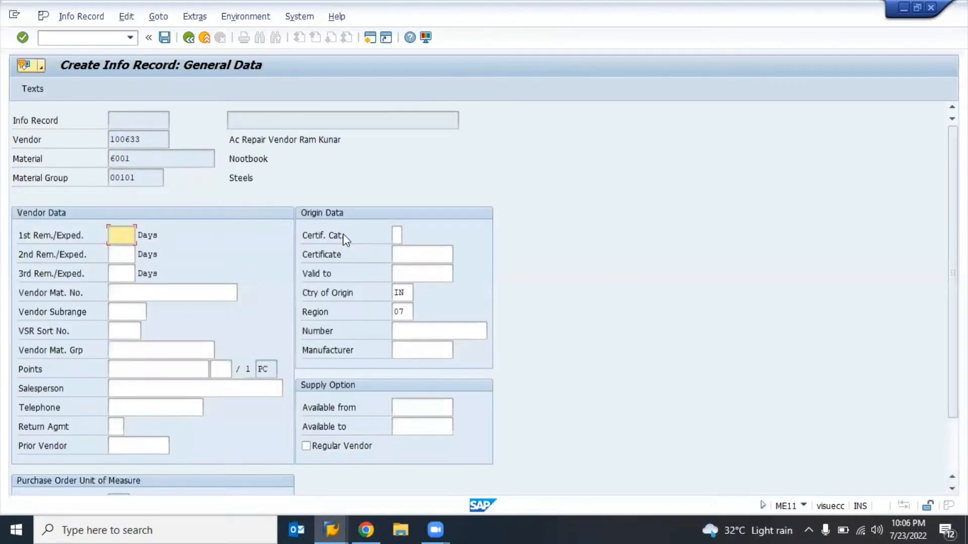
{"action": "key", "text": "Return"}
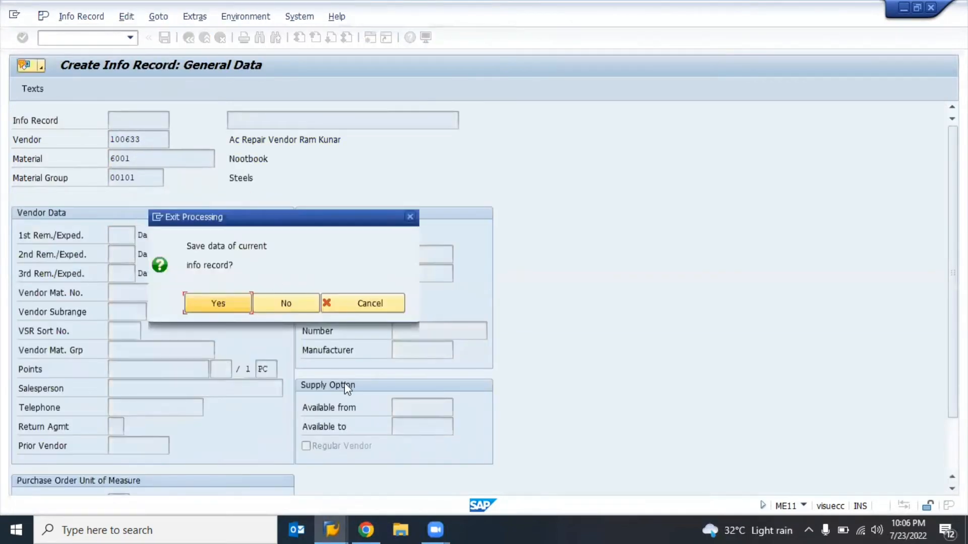
{"action": "left_click", "coordinate": [285, 304]}
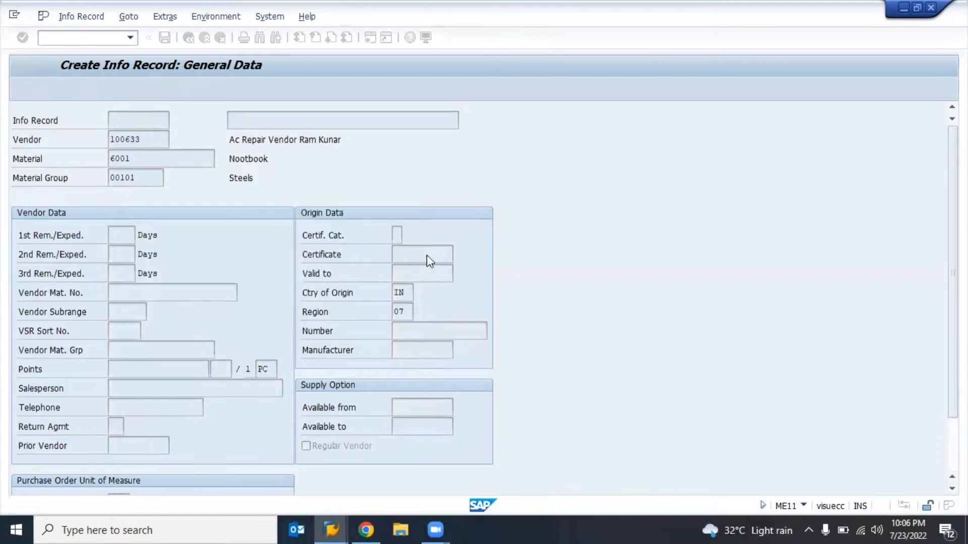
{"action": "left_click", "coordinate": [94, 33]}
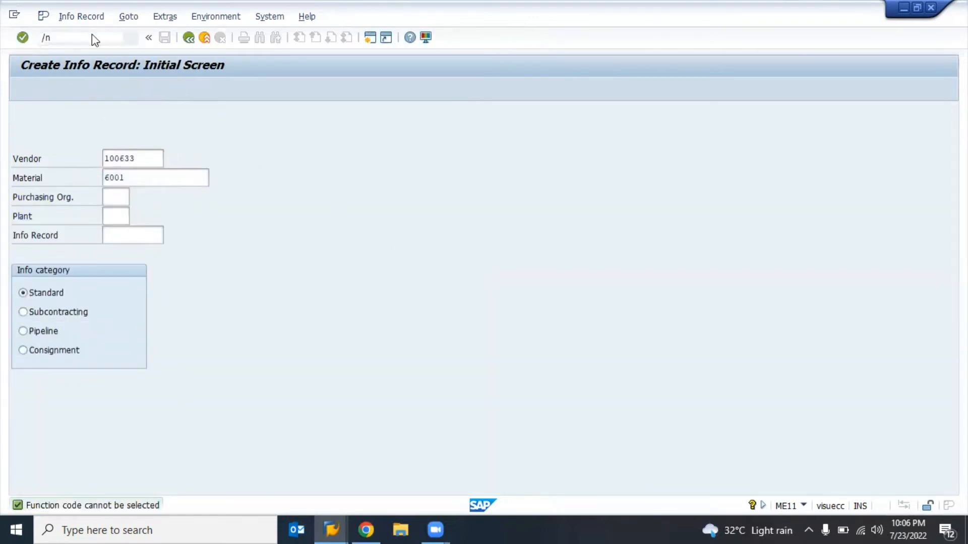
{"action": "key", "text": "Return"}
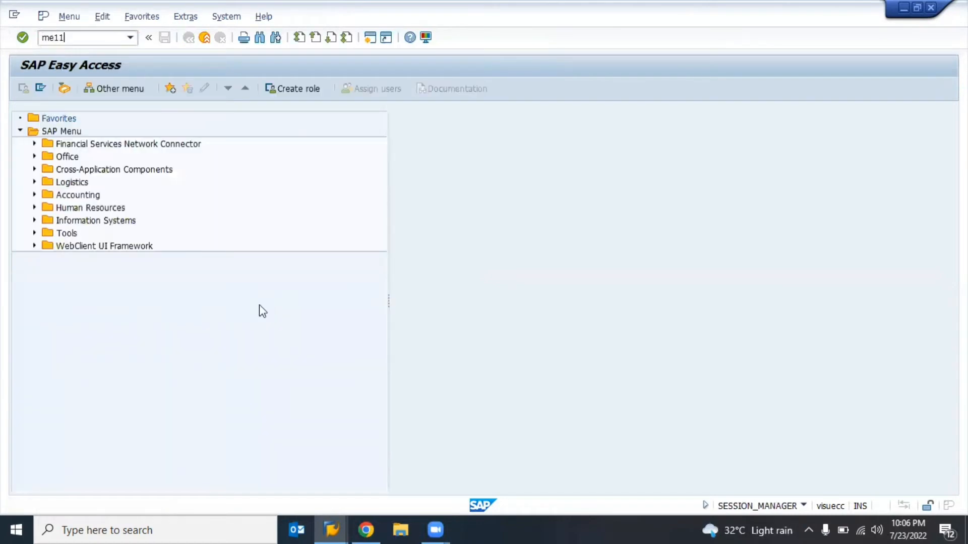
Restart Create Info Record with ME11 and submit the same vendor and material with purchasing organization 9900 and plant 9910.
{"action": "type", "text": "me11"}
{"action": "key", "text": "Return"}
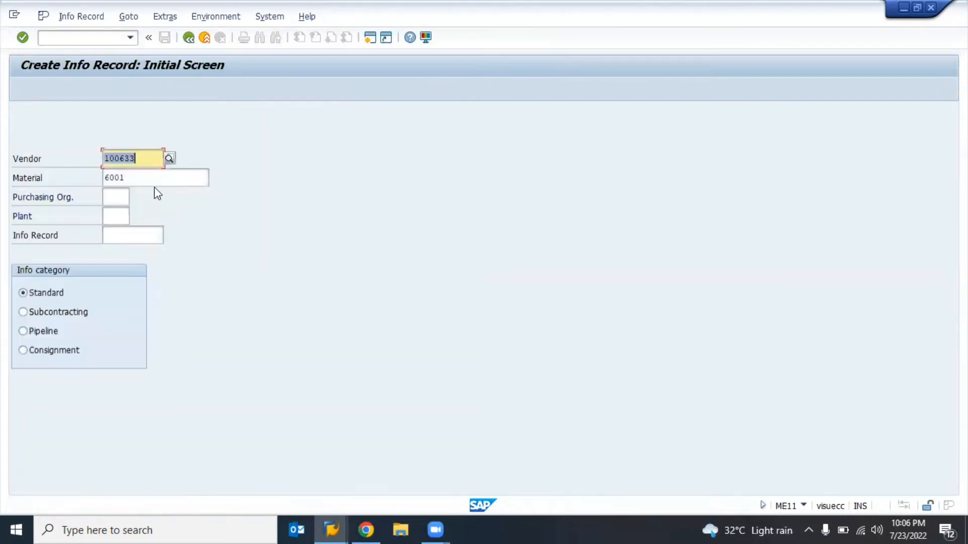
{"action": "left_click", "coordinate": [118, 197]}
{"action": "type", "text": "9900"}
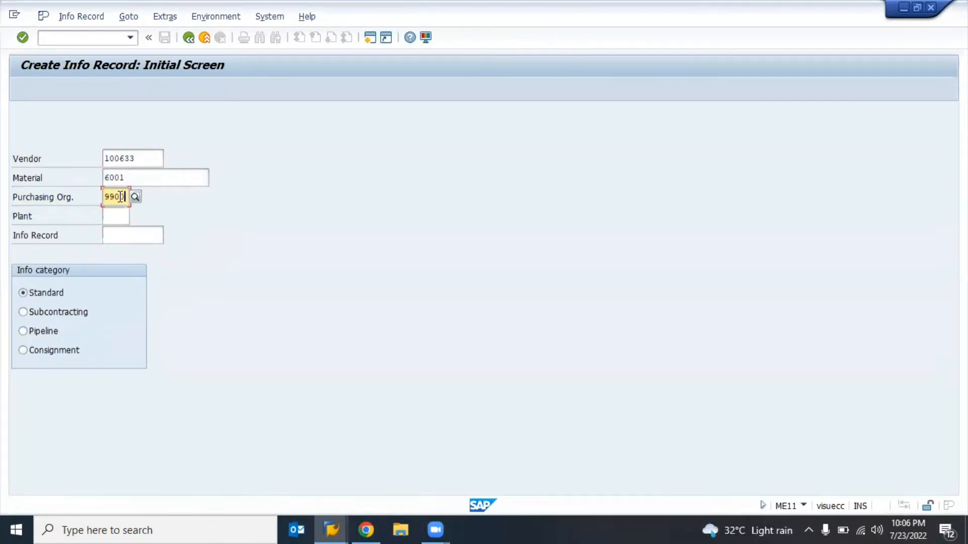
{"action": "key", "text": "Tab"}
{"action": "type", "text": "9910"}
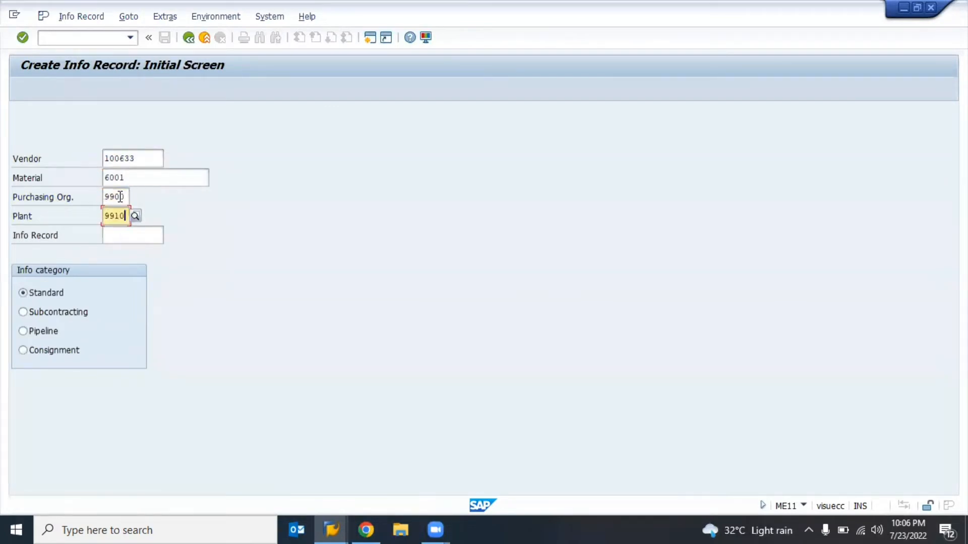
{"action": "key", "text": "Return"}
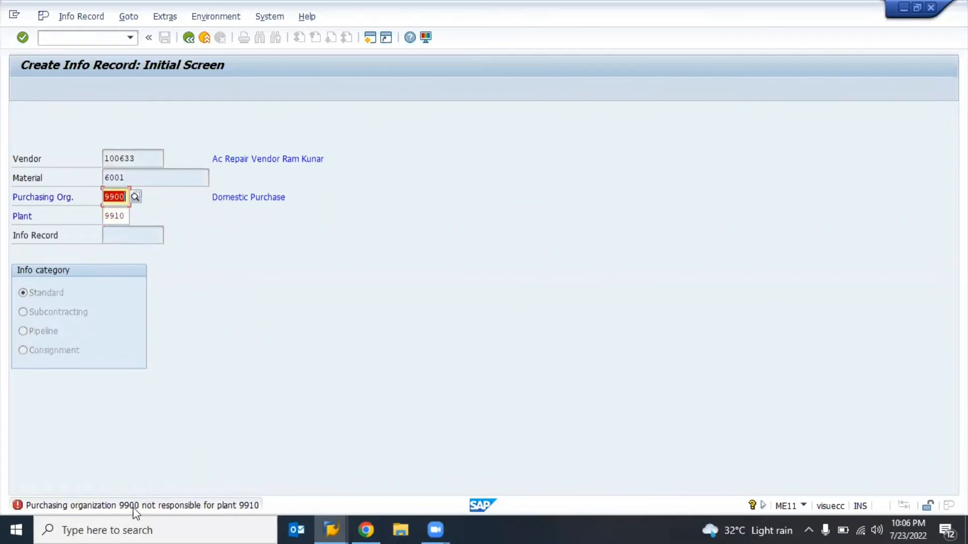
{"action": "left_click", "coordinate": [250, 510]}
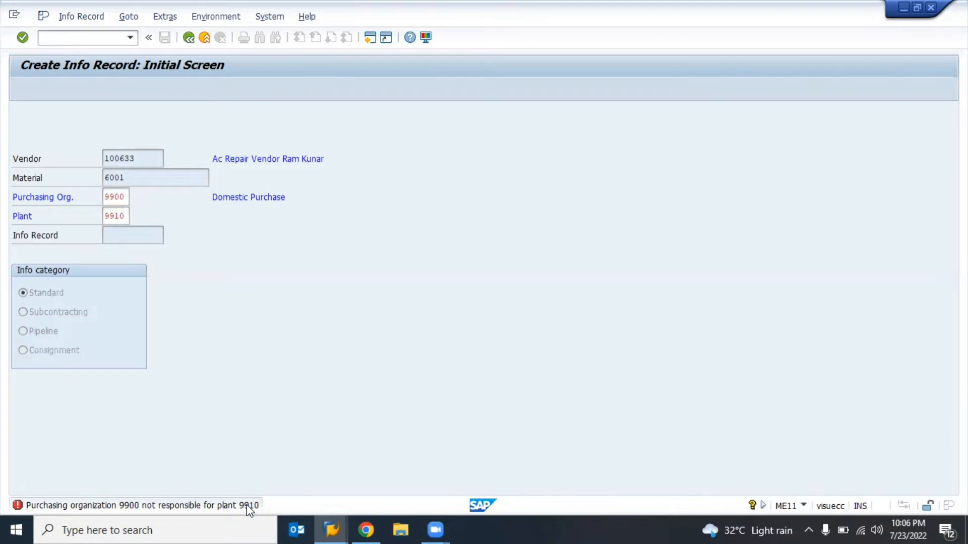
Switch to the SAP Easy Access session and display the Customizing Implementation Guide through transaction SPRO.
{"action": "key", "text": "alt+Tab"}
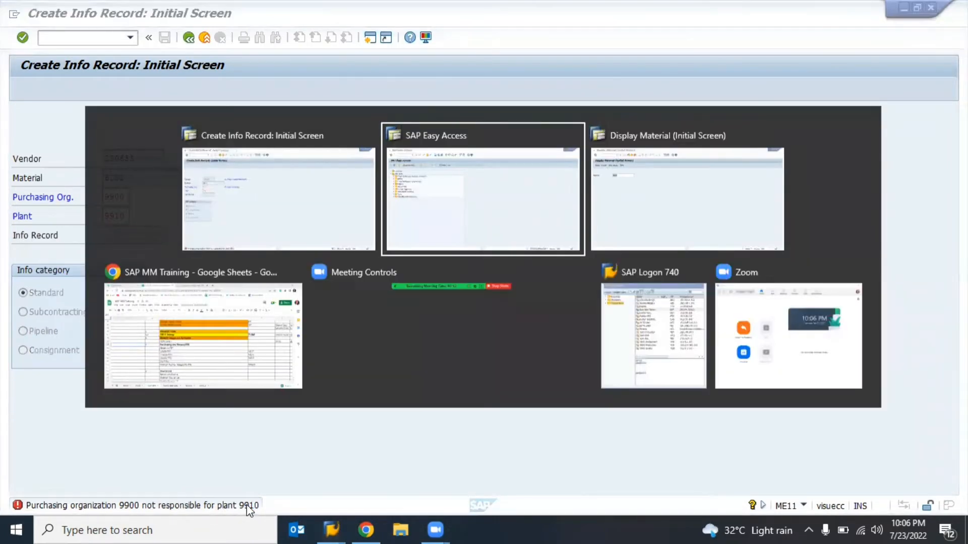
{"action": "type", "text": "spro"}
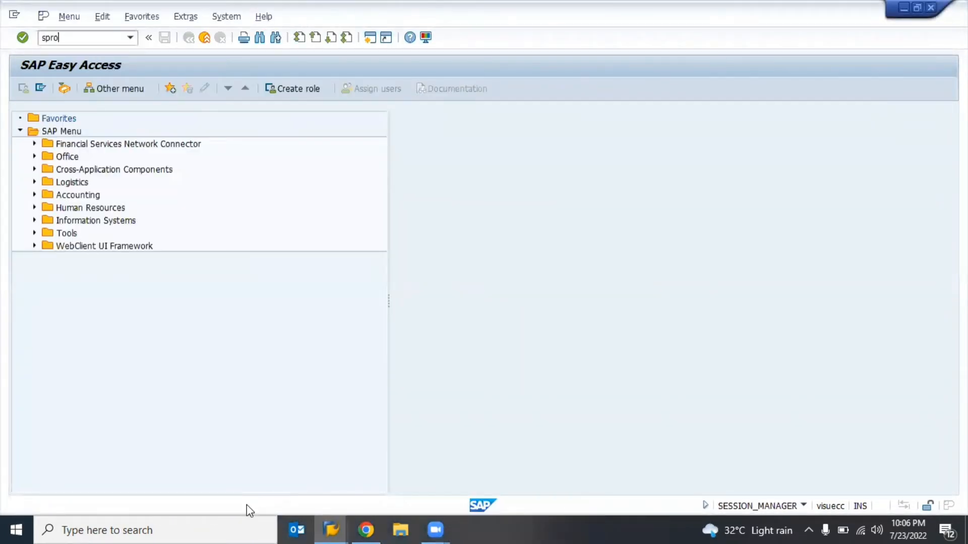
{"action": "key", "text": "Return"}
{"action": "key", "text": "F5"}
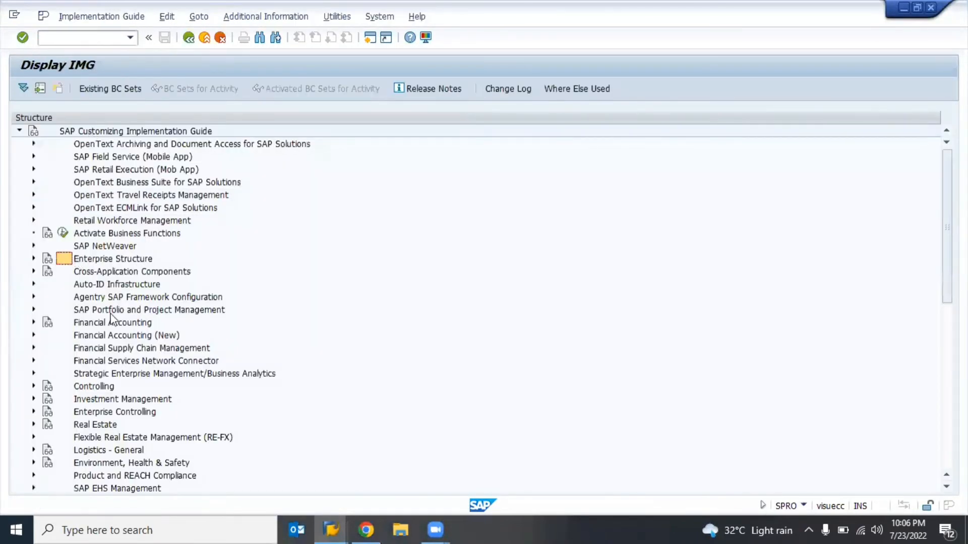
Open Assign purchasing organization to plant under Enterprise Structure, Assignment, Materials Management.
{"action": "key", "text": "Right"}
{"action": "key", "text": "Down"}
{"action": "key", "text": "Down"}
{"action": "key", "text": "Down"}
{"action": "key", "text": "Right"}
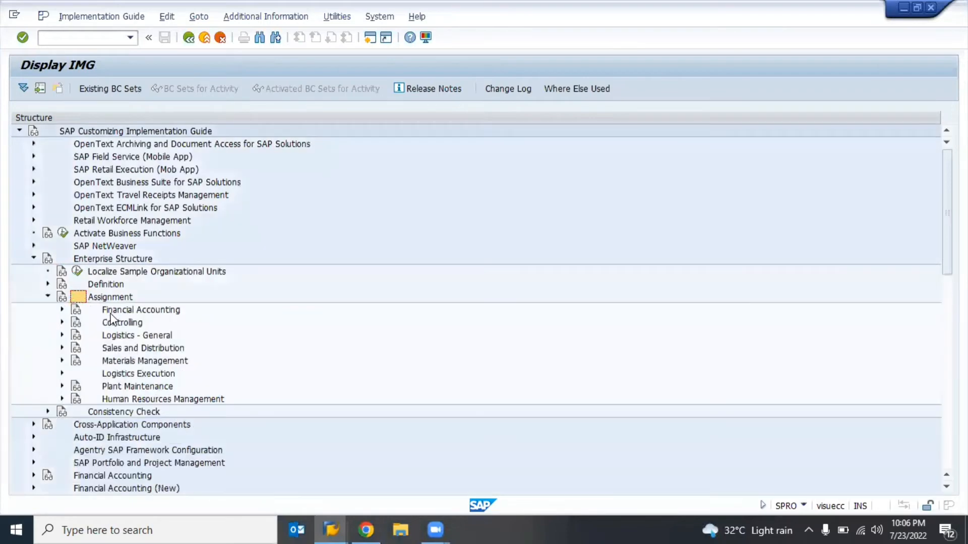
{"action": "key", "text": "Down"}
{"action": "key", "text": "Down"}
{"action": "key", "text": "Down"}
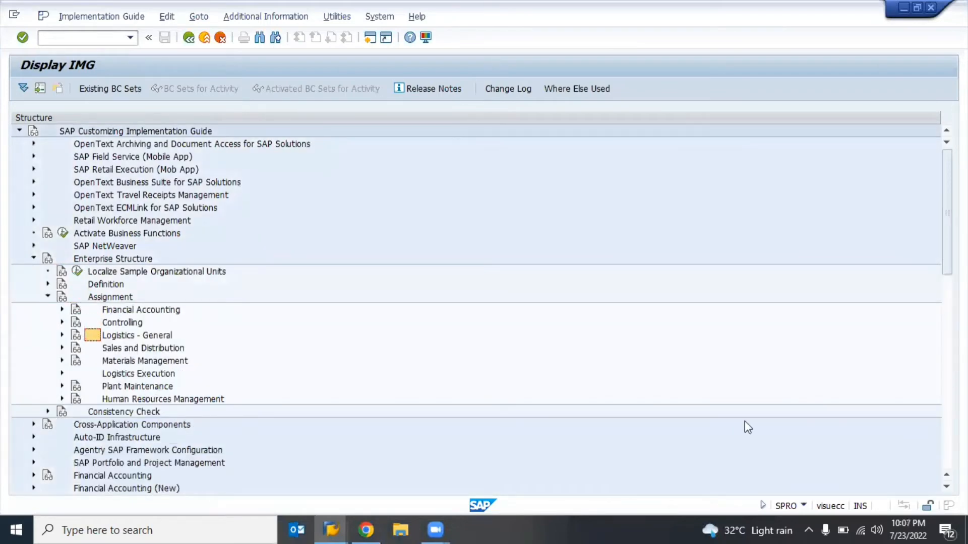
{"action": "key", "text": "Down"}
{"action": "key", "text": "Down"}
{"action": "key", "text": "Right"}
{"action": "key", "text": "Down"}
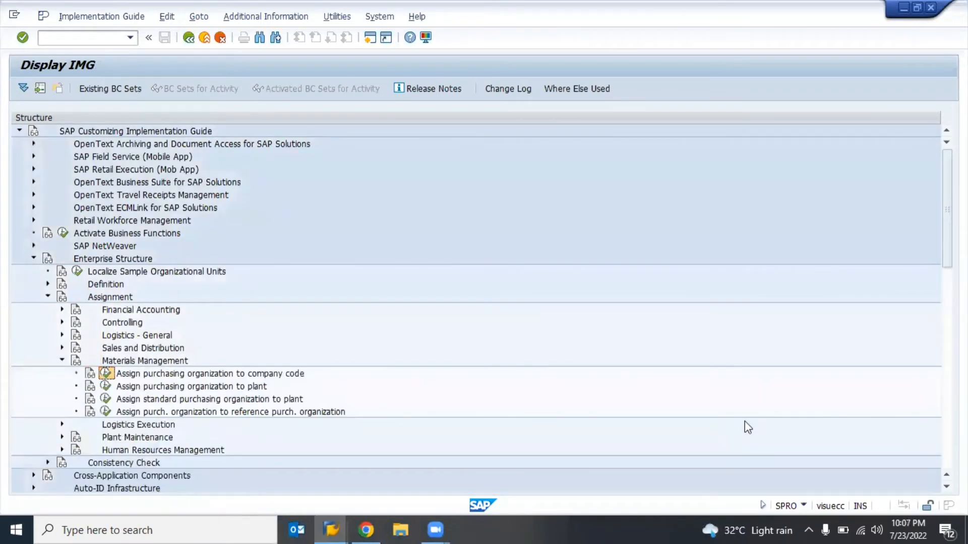
{"action": "key", "text": "Down"}
{"action": "key", "text": "Return"}
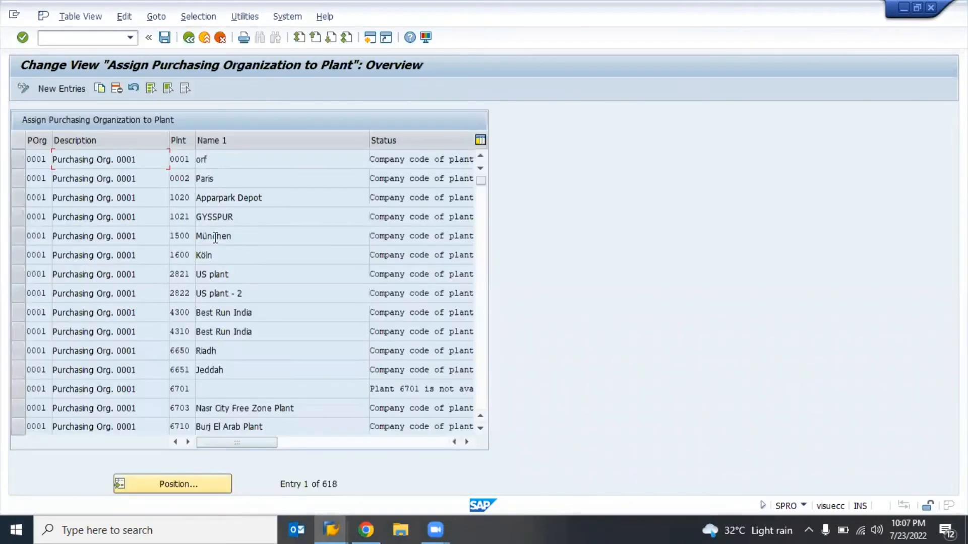
Position the list at purchasing organization 9900 and copy its assignment to plant 9900.
{"action": "left_click", "coordinate": [152, 484]}
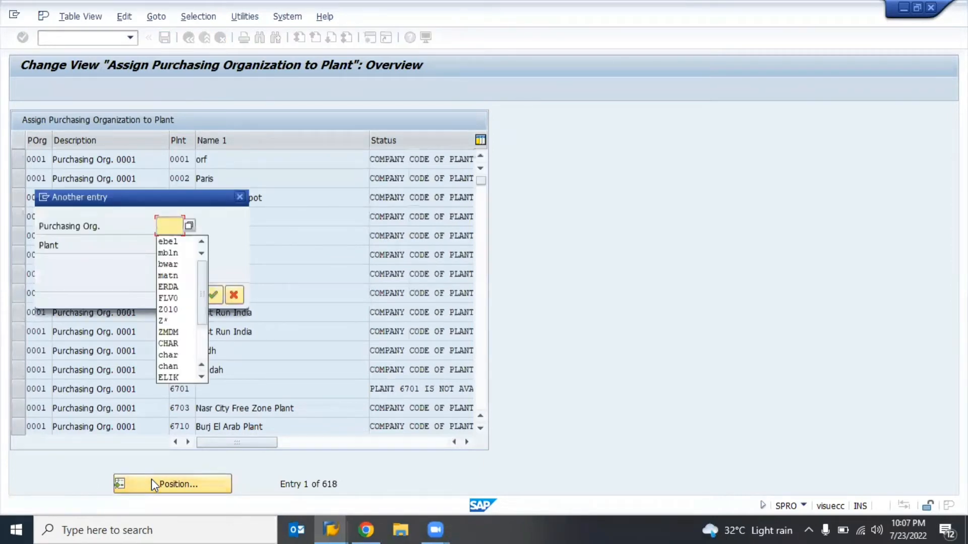
{"action": "type", "text": "9900"}
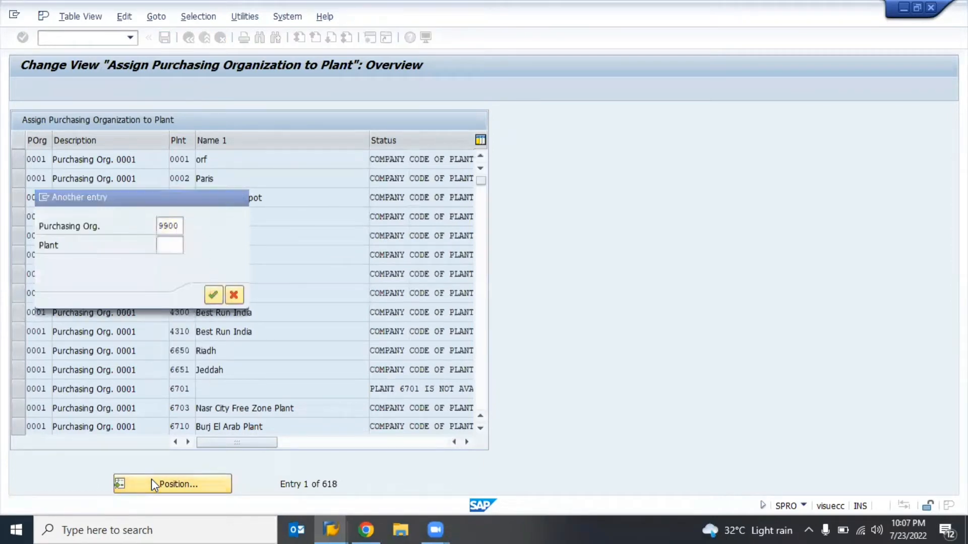
{"action": "key", "text": "Return"}
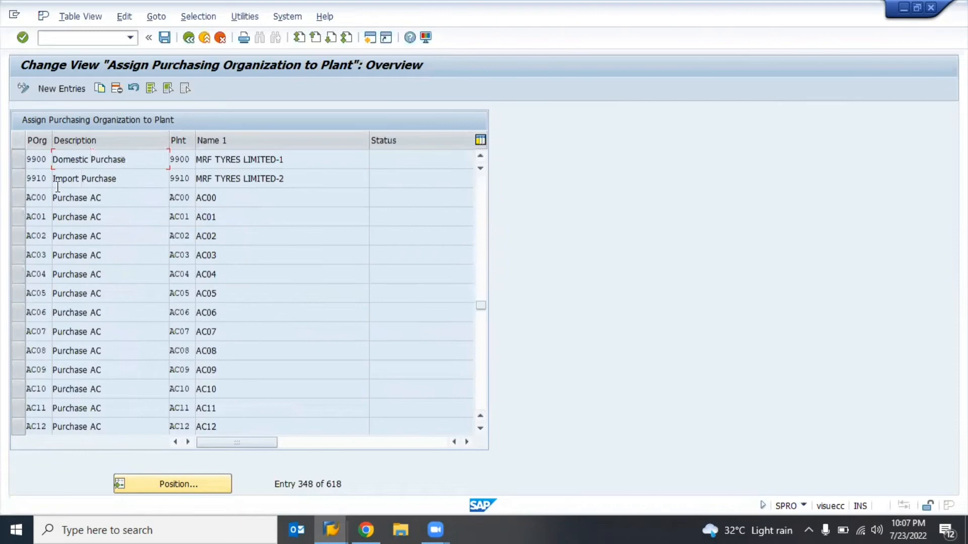
{"action": "left_click", "coordinate": [21, 160]}
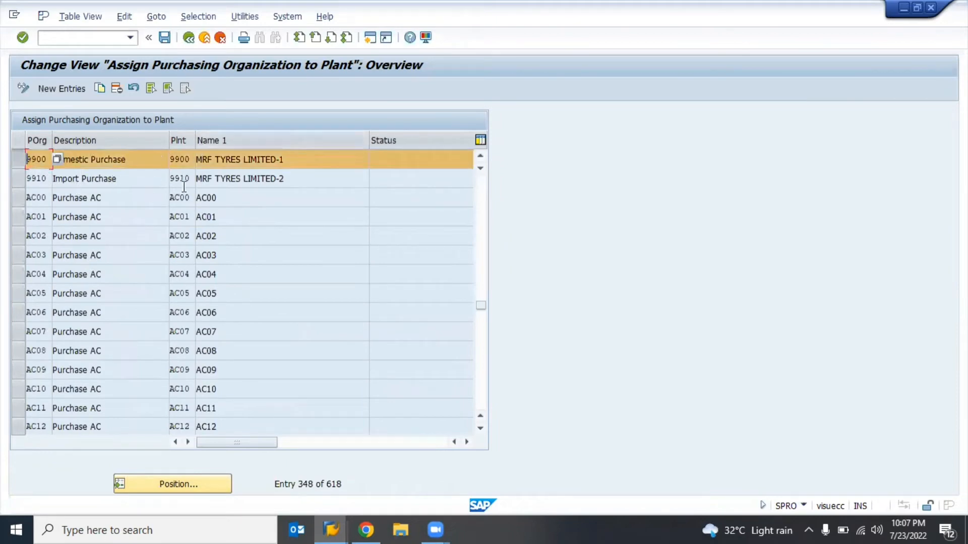
{"action": "left_click", "coordinate": [100, 89]}
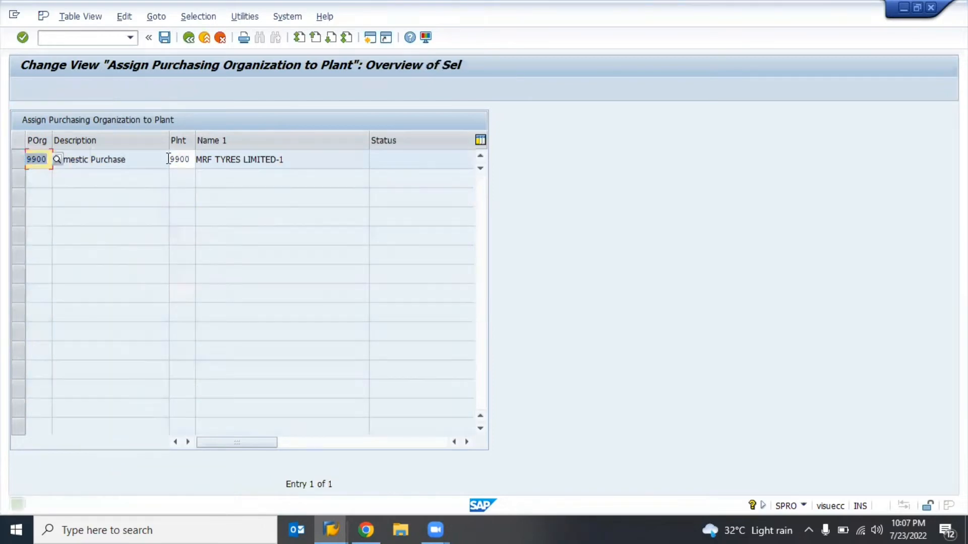
Set the copied assignment's plant to 9910, save it with the customizing request, and leave the assignment view.
{"action": "left_click", "coordinate": [190, 161]}
{"action": "key", "text": "BackSpace"}
{"action": "key", "text": "BackSpace"}
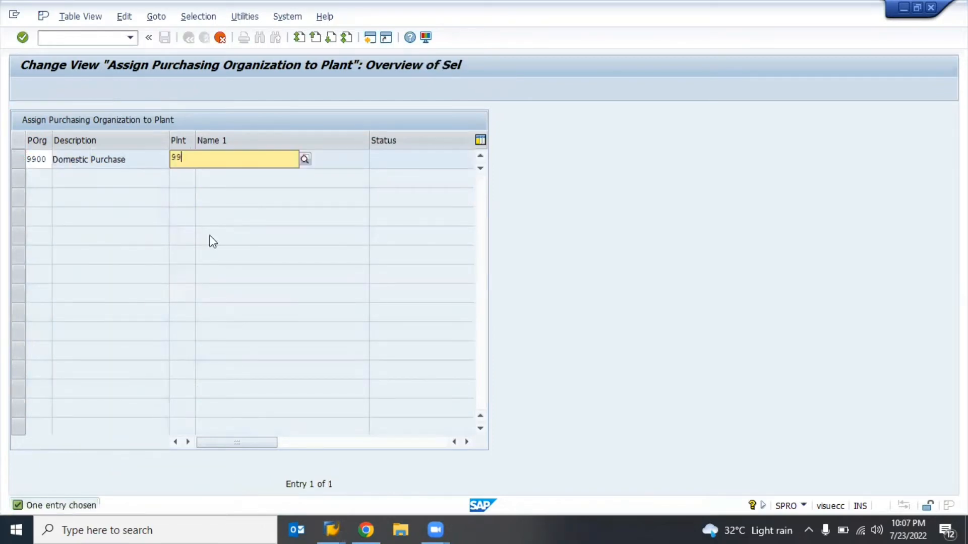
{"action": "type", "text": "10"}
{"action": "key", "text": "Return"}
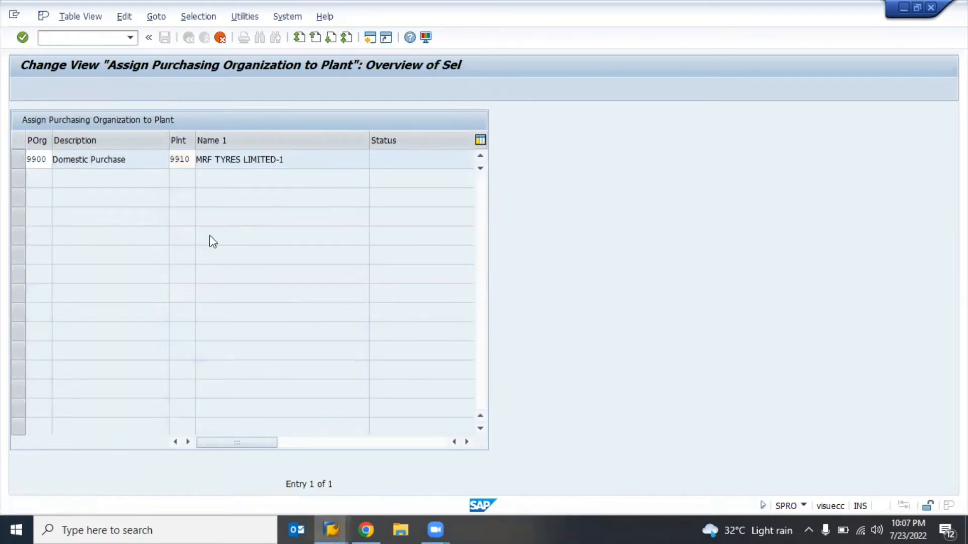
{"action": "key", "text": "ctrl+s"}
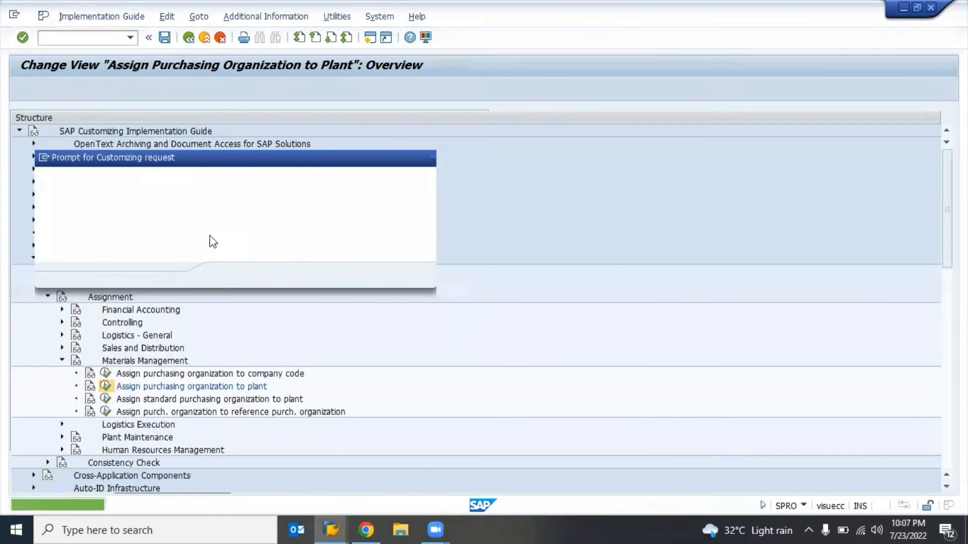
{"action": "key", "text": "Return"}
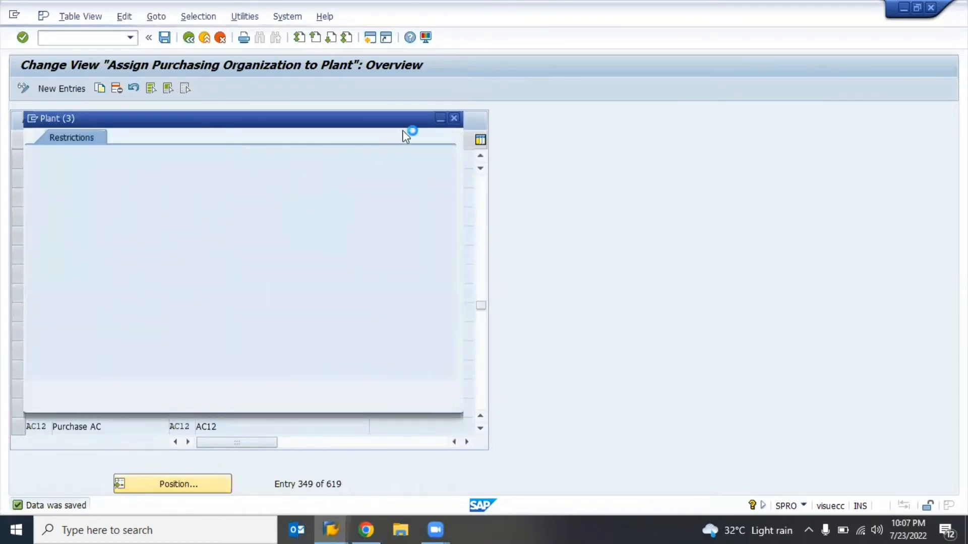
{"action": "left_click", "coordinate": [455, 118]}
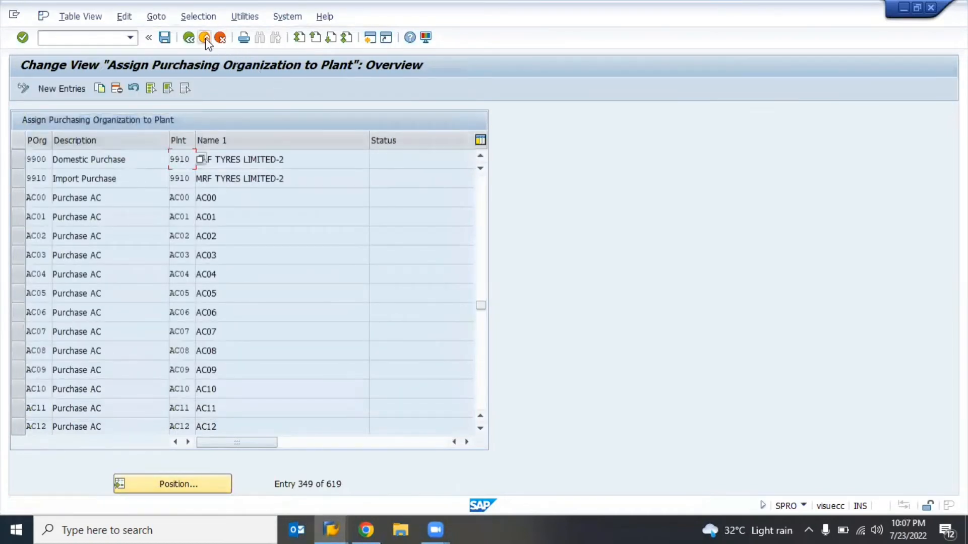
{"action": "left_click", "coordinate": [205, 37]}
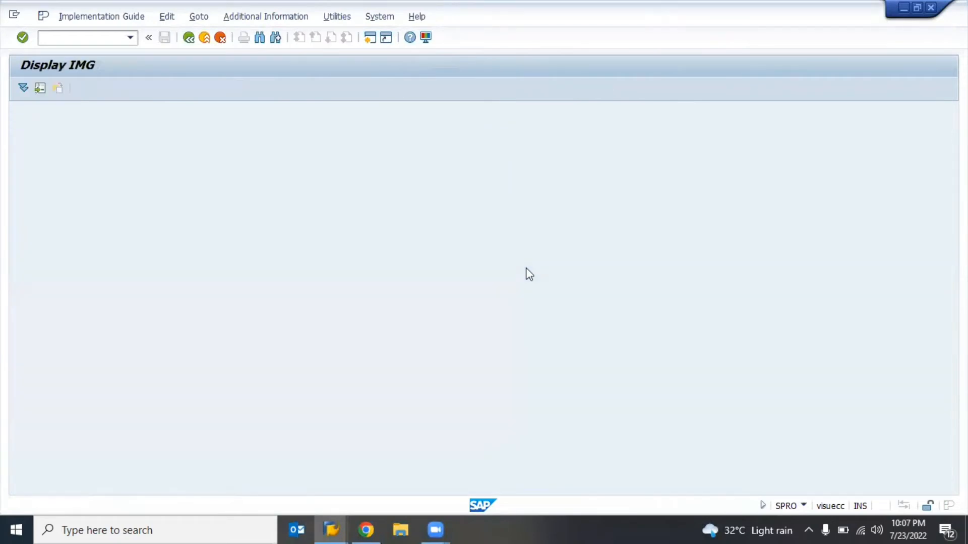
Resubmit the info record entries for purchasing organization 9900 and plant 9910, and leave the general data without saving.
{"action": "key", "text": "alt+Tab"}
{"action": "key", "text": "Return"}
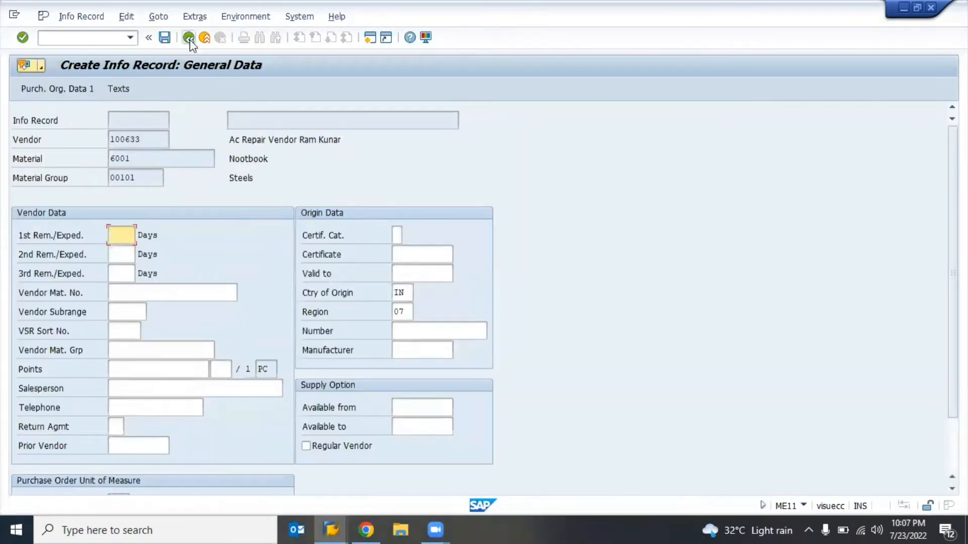
{"action": "left_click", "coordinate": [204, 39]}
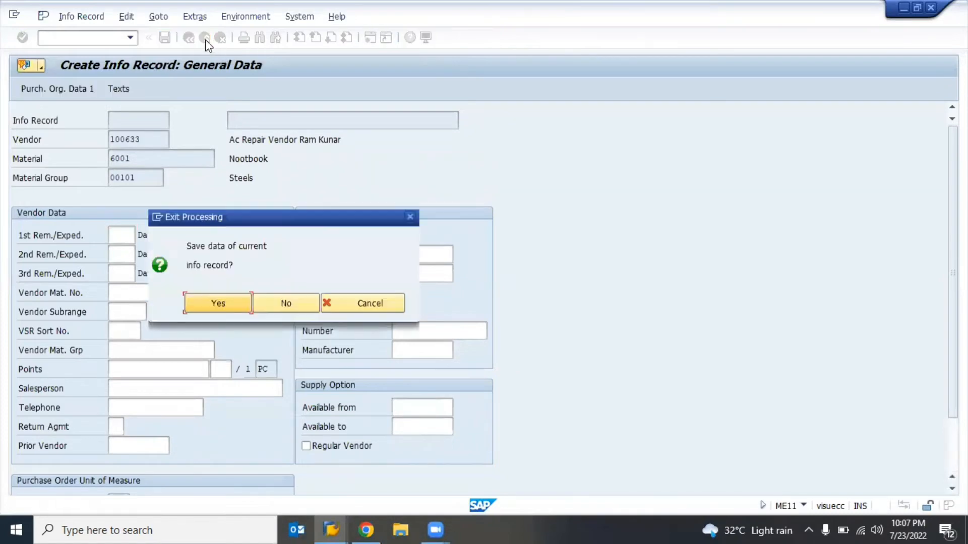
{"action": "left_click", "coordinate": [282, 302]}
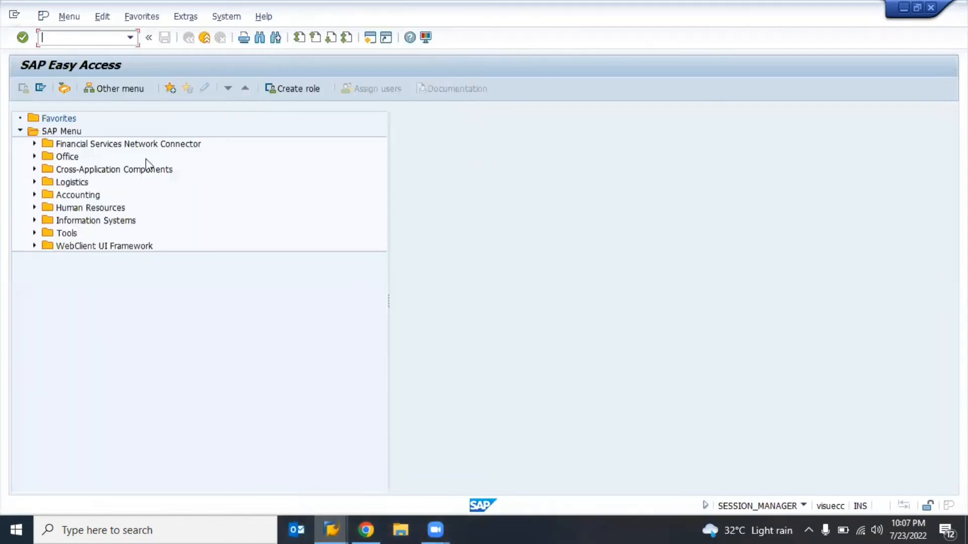
Start the ME11 transaction and submit the initial entries for material 6001, purchasing organization 9900 and plant 9910.
{"action": "type", "text": "spro"}
{"action": "key", "text": "Return"}
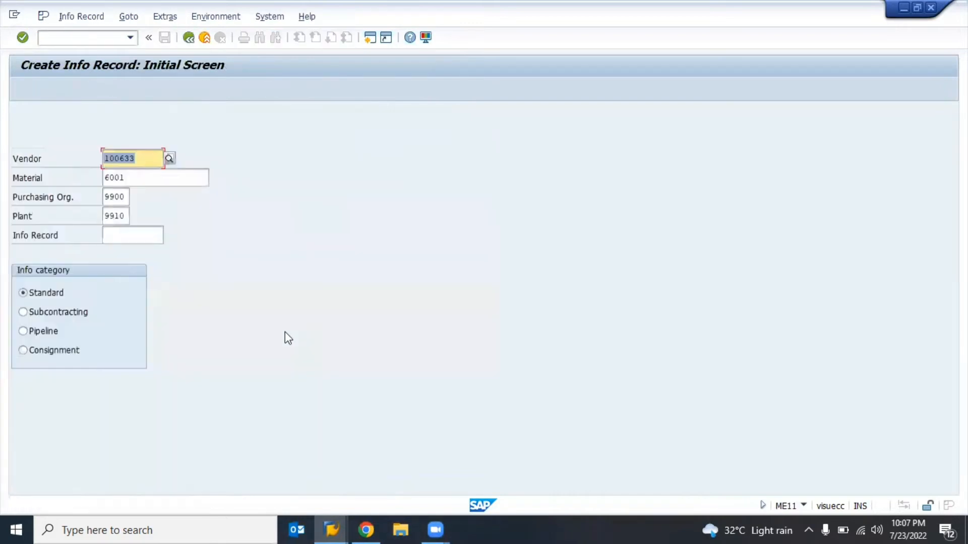
{"action": "left_click", "coordinate": [146, 158]}
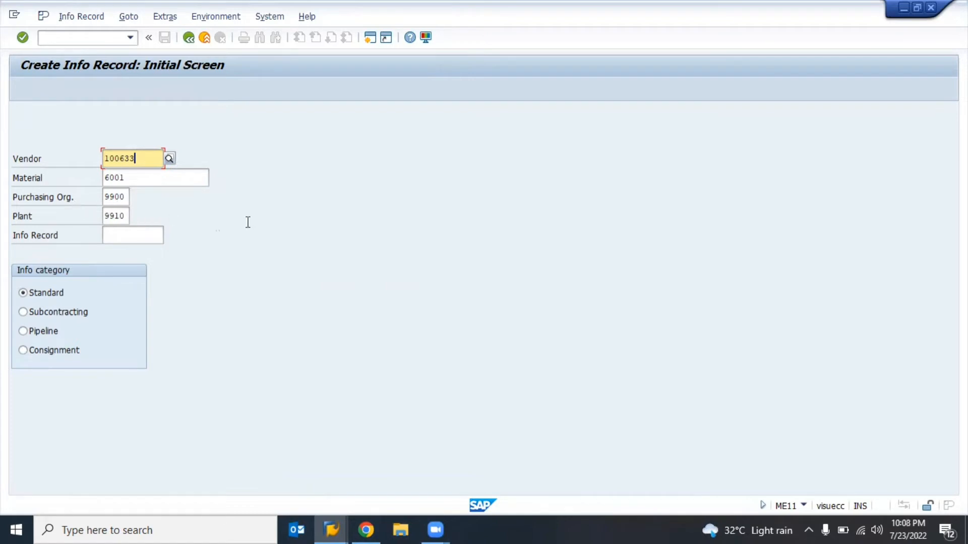
{"action": "key", "text": "Return"}
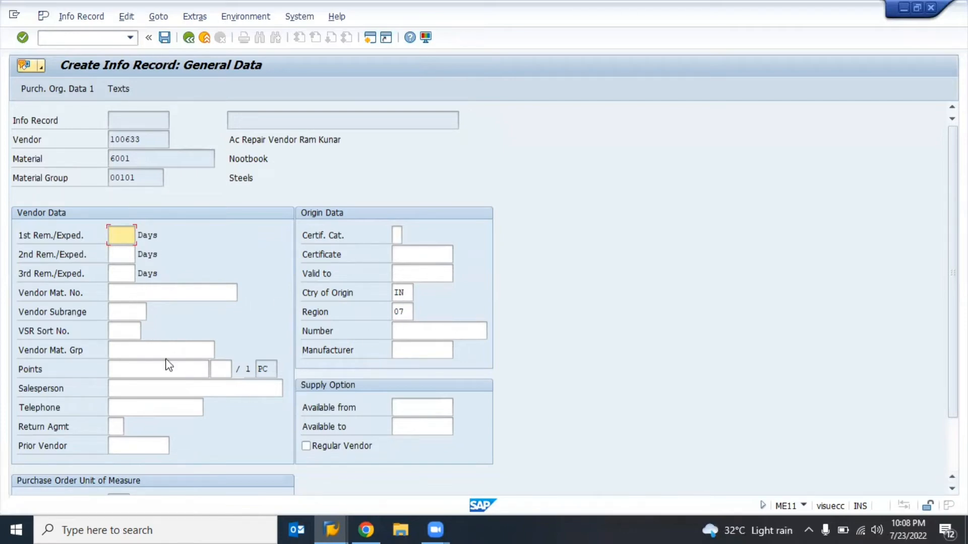
Review the general data down to the purchase order unit of measure and continue to Purchasing Organization Data 1.
{"action": "scroll", "coordinate": [168, 364], "scroll_direction": "down", "scroll_amount": 2}
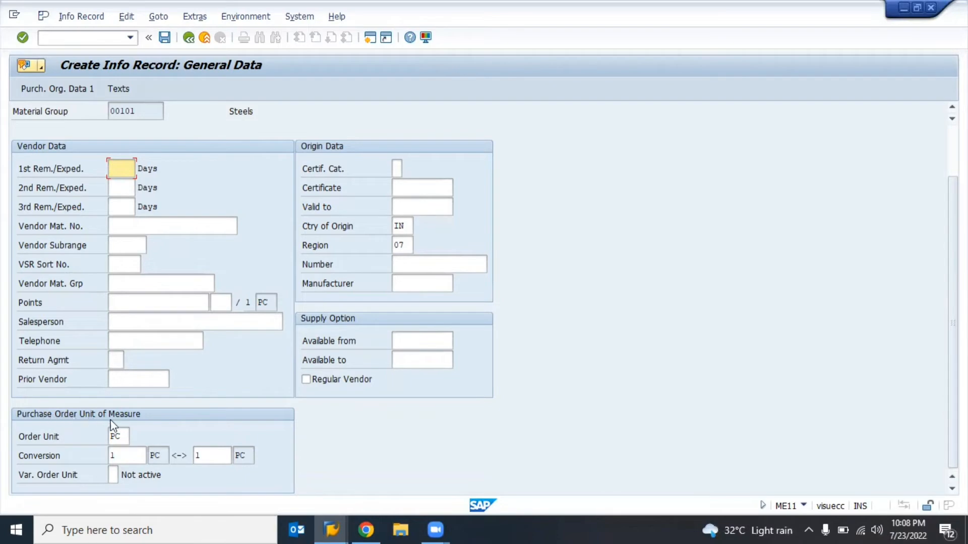
{"action": "scroll", "coordinate": [186, 407], "scroll_direction": "up", "scroll_amount": 2}
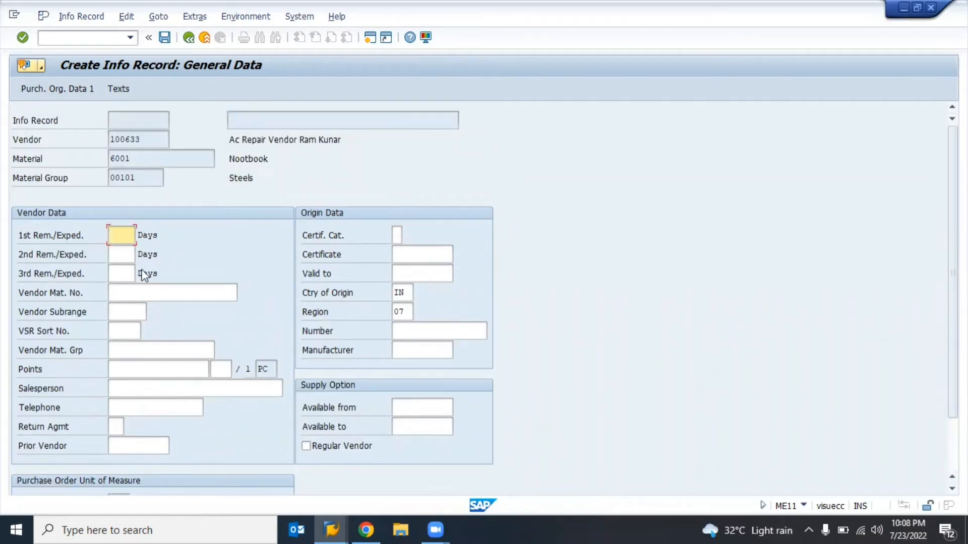
{"action": "key", "text": "Return"}
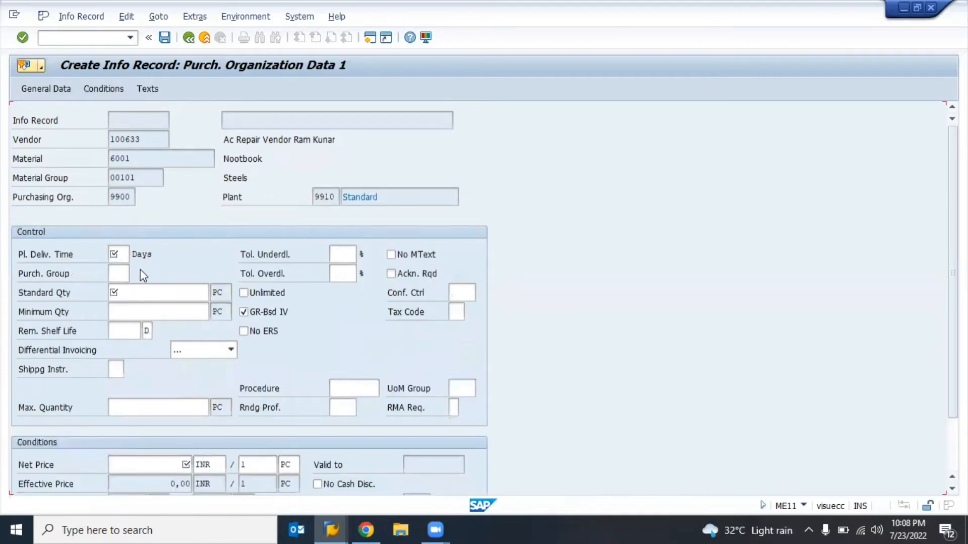
Check the required standard quantity and net price fields, and set the planned delivery time to 1 day.
{"action": "left_click", "coordinate": [120, 257]}
{"action": "left_click", "coordinate": [122, 292]}
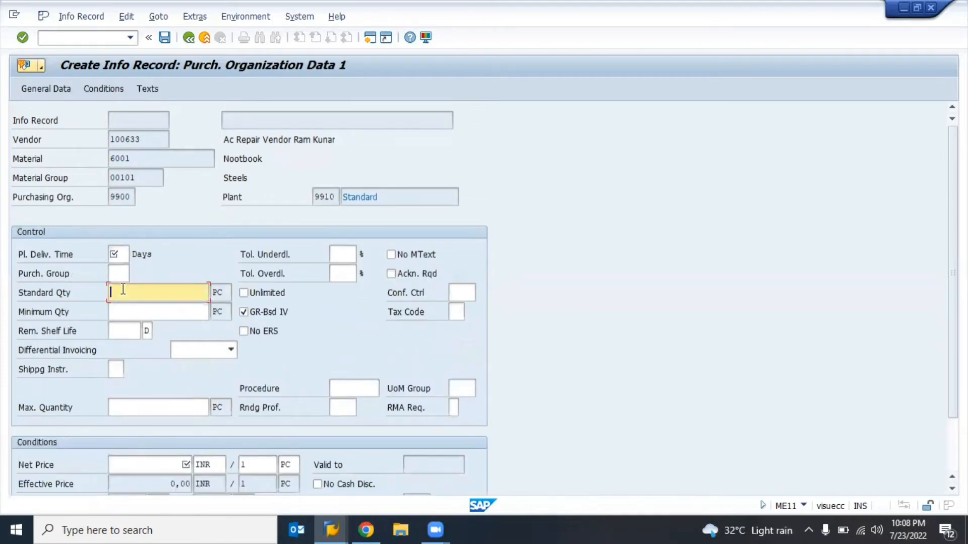
{"action": "left_click", "coordinate": [121, 249]}
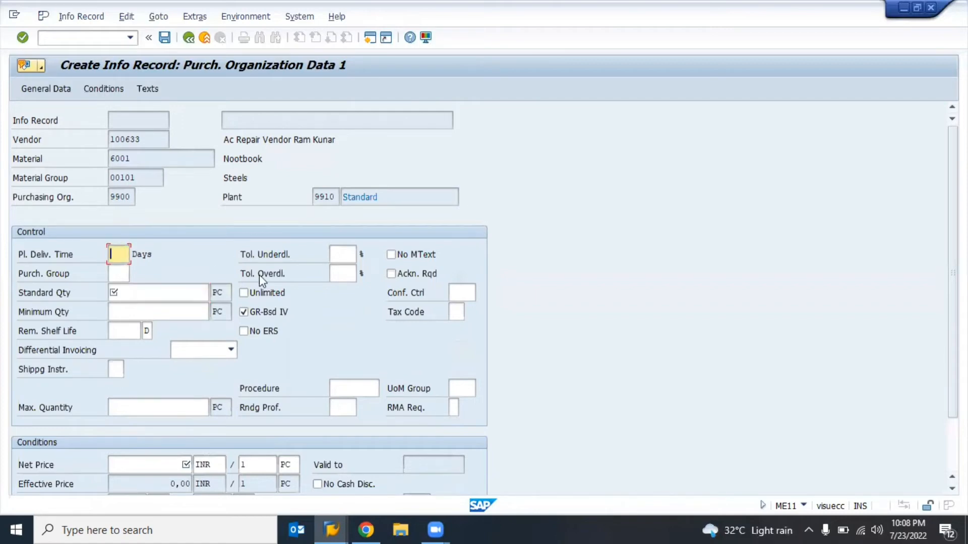
{"action": "scroll", "coordinate": [314, 420], "scroll_direction": "down", "scroll_amount": 2}
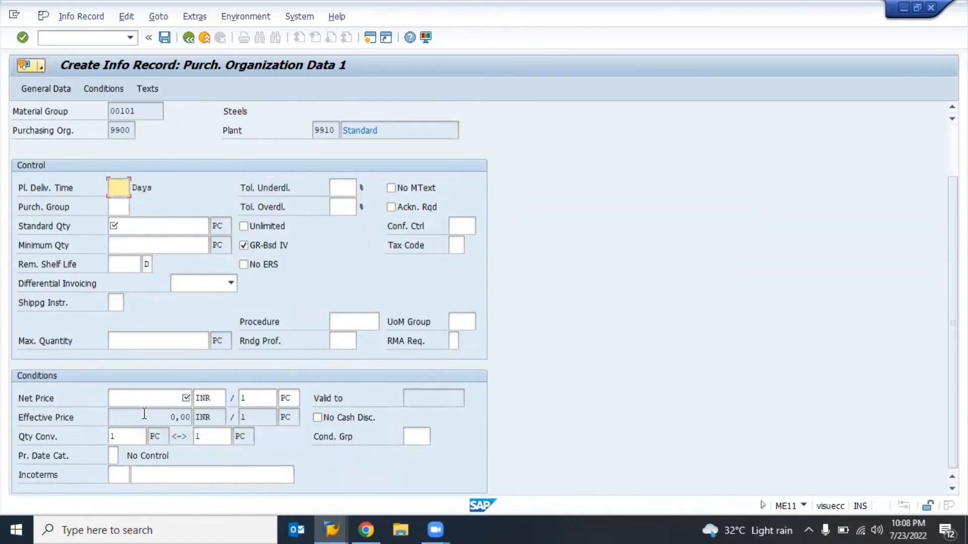
{"action": "left_click", "coordinate": [137, 400]}
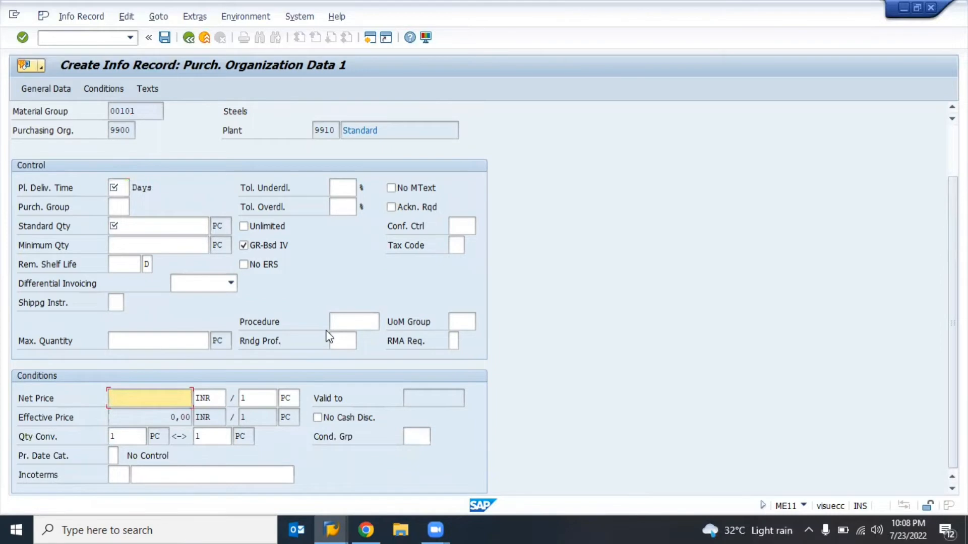
{"action": "scroll", "coordinate": [328, 335], "scroll_direction": "up", "scroll_amount": 2}
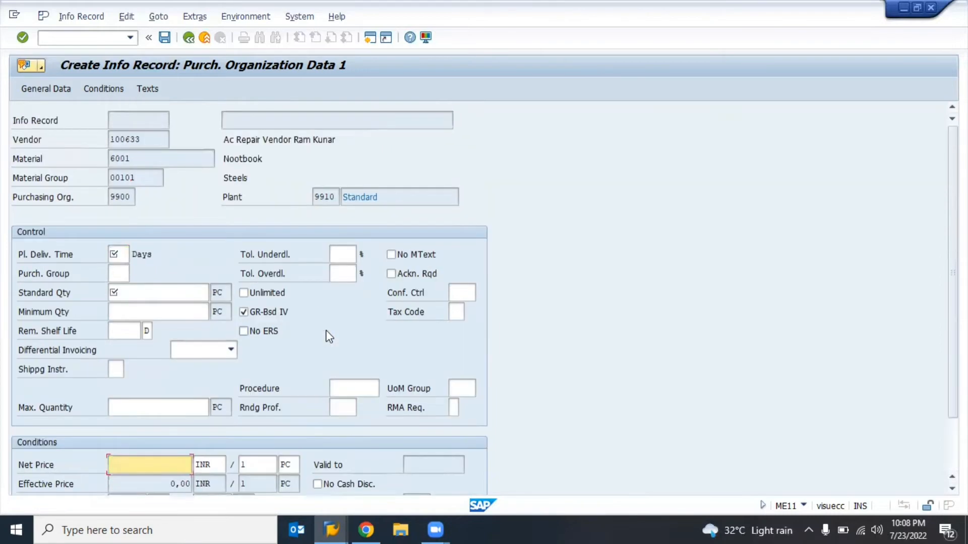
{"action": "left_click", "coordinate": [120, 252]}
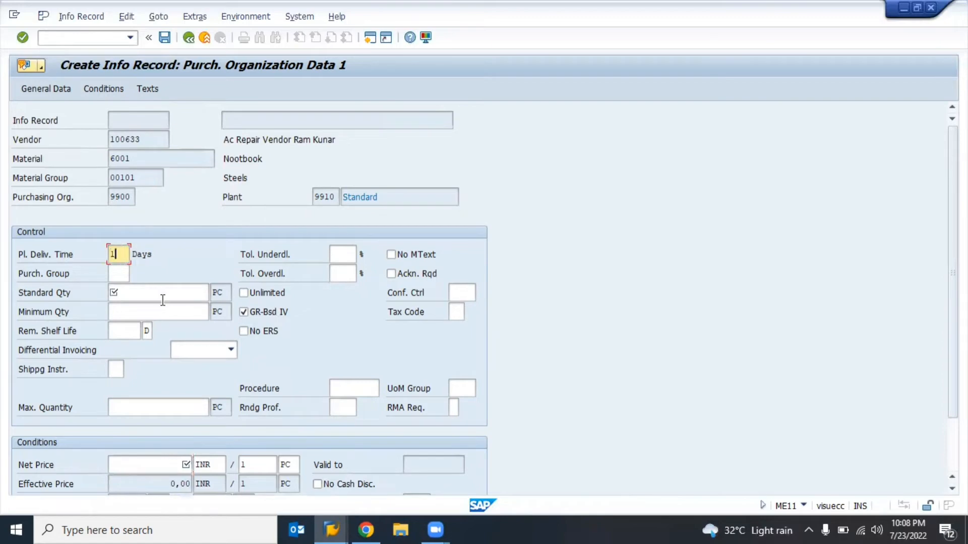
Set the standard quantity to 100 PC and the net price to 10 INR per 1 PC.
{"action": "left_click", "coordinate": [141, 296]}
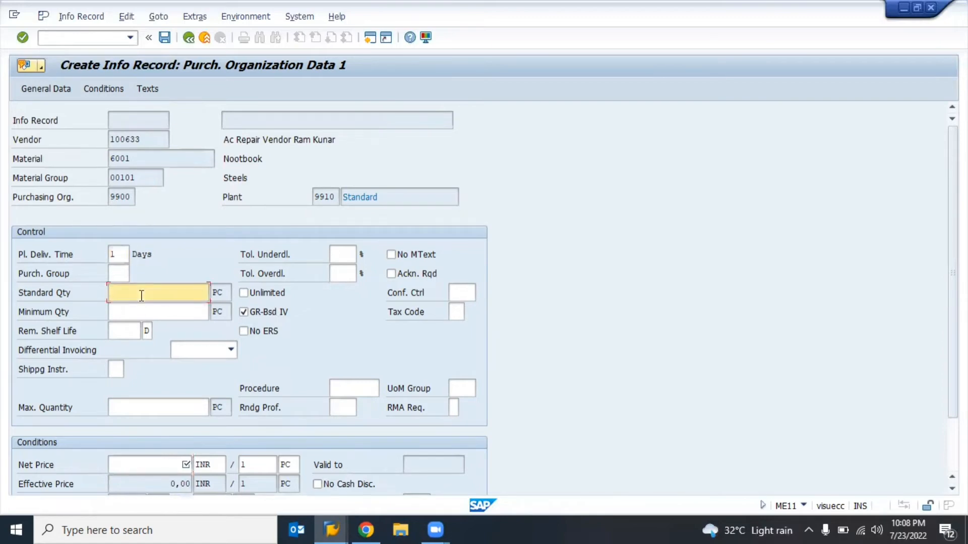
{"action": "type", "text": "100"}
{"action": "scroll", "coordinate": [219, 386], "scroll_direction": "down", "scroll_amount": 1}
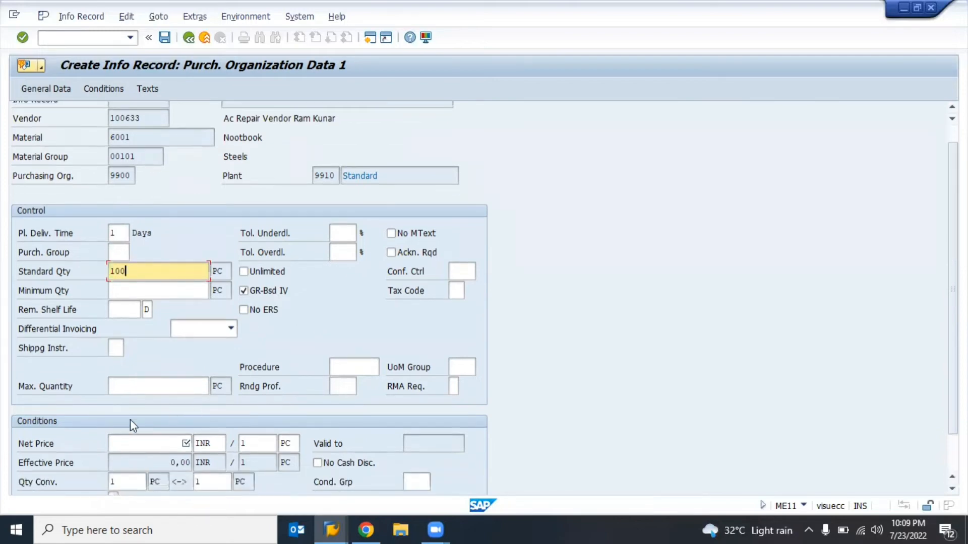
{"action": "left_click", "coordinate": [147, 443]}
{"action": "type", "text": "10"}
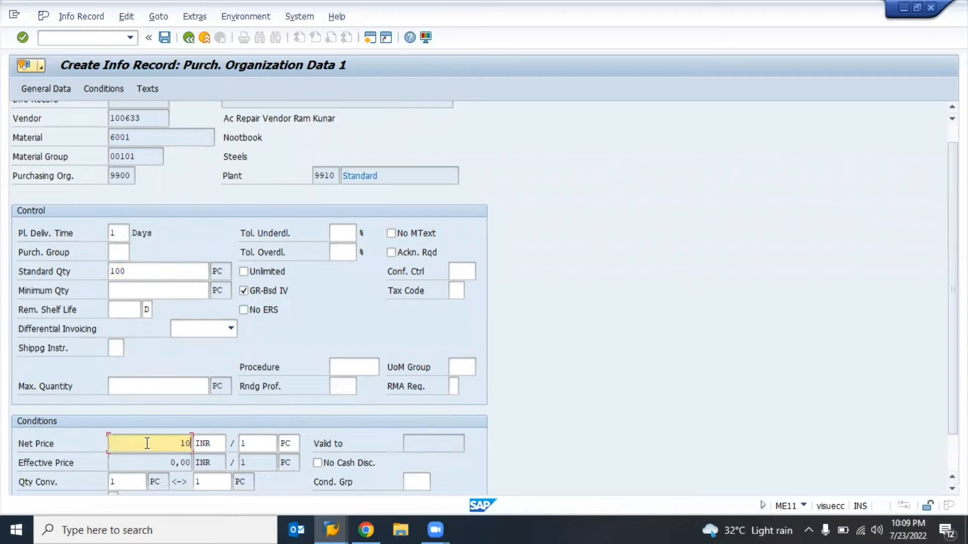
{"action": "scroll", "coordinate": [304, 418], "scroll_direction": "down", "scroll_amount": 2}
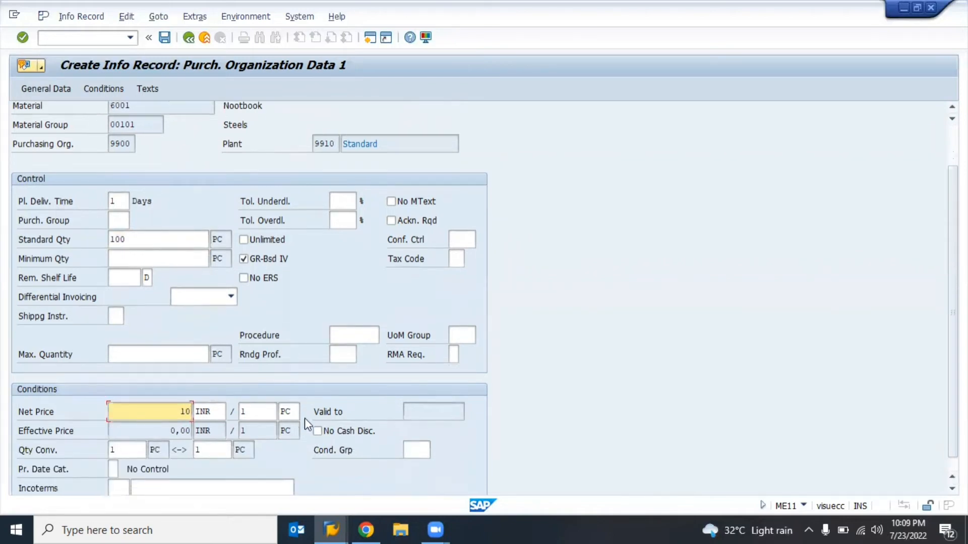
{"action": "scroll", "coordinate": [304, 418], "scroll_direction": "up", "scroll_amount": 3}
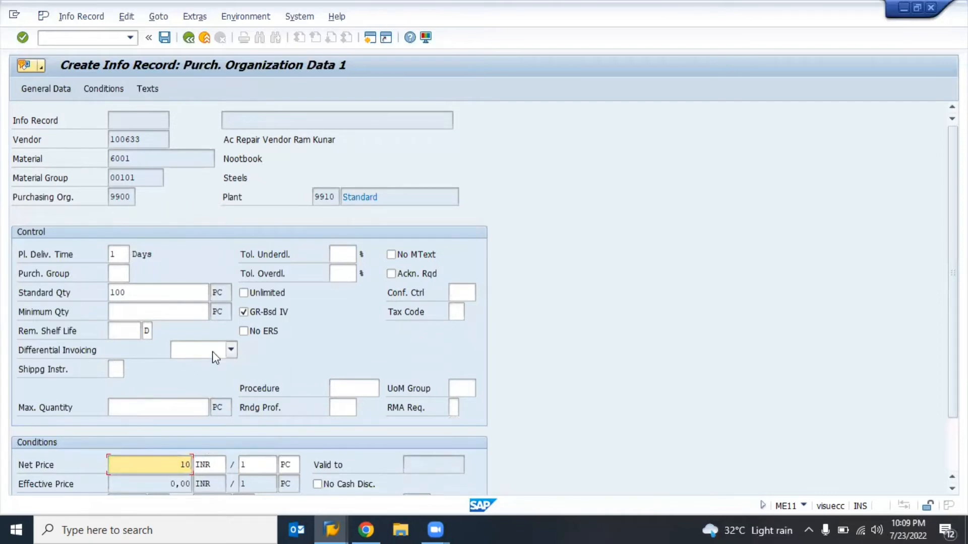
Examine the info record's vendor, material and purchasing group fields along with its price conditions.
{"action": "left_click", "coordinate": [122, 271]}
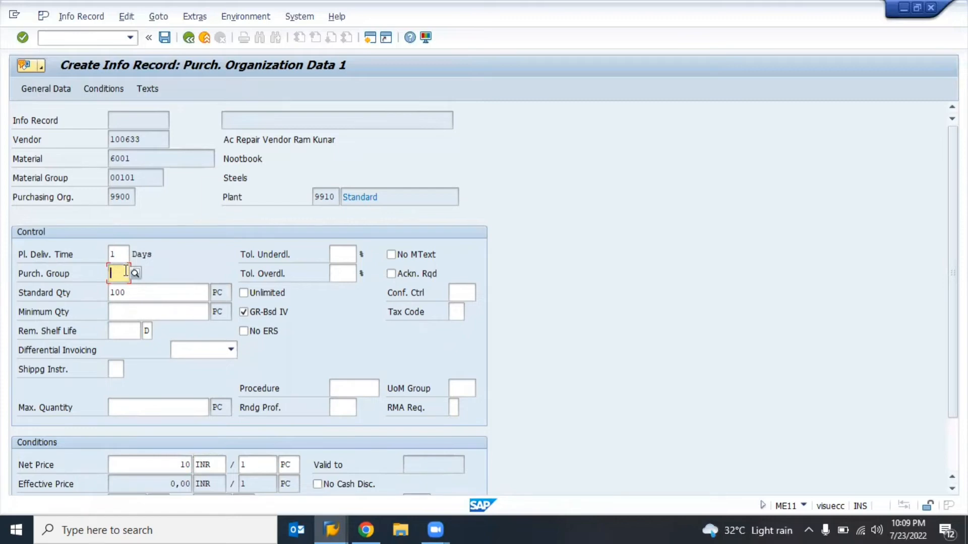
{"action": "left_click", "coordinate": [140, 141]}
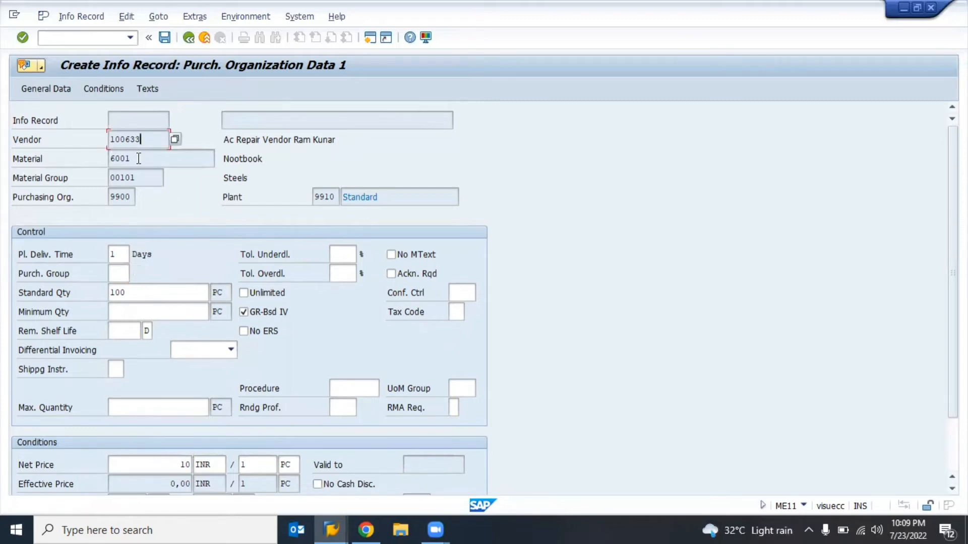
{"action": "left_click", "coordinate": [138, 156]}
{"action": "left_click", "coordinate": [115, 273]}
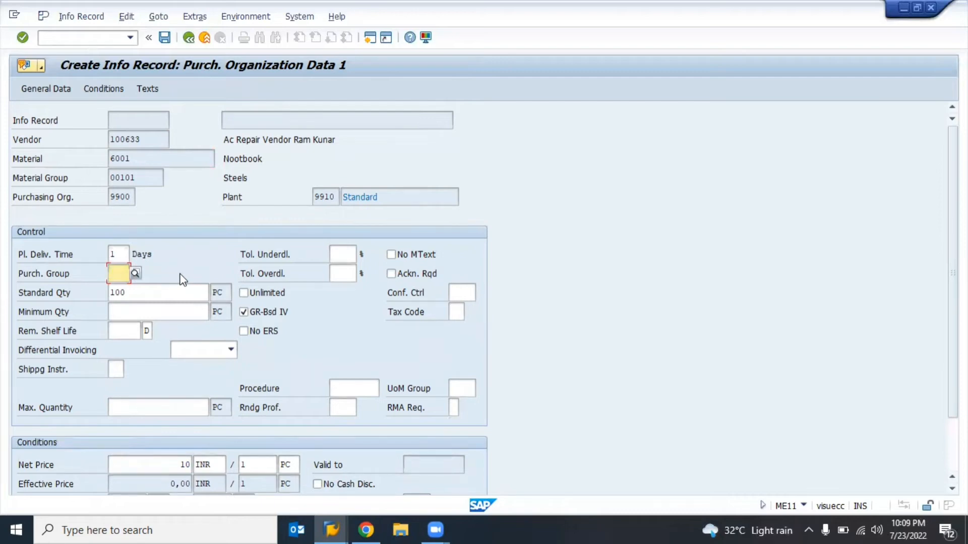
{"action": "scroll", "coordinate": [183, 280], "scroll_direction": "down", "scroll_amount": 3}
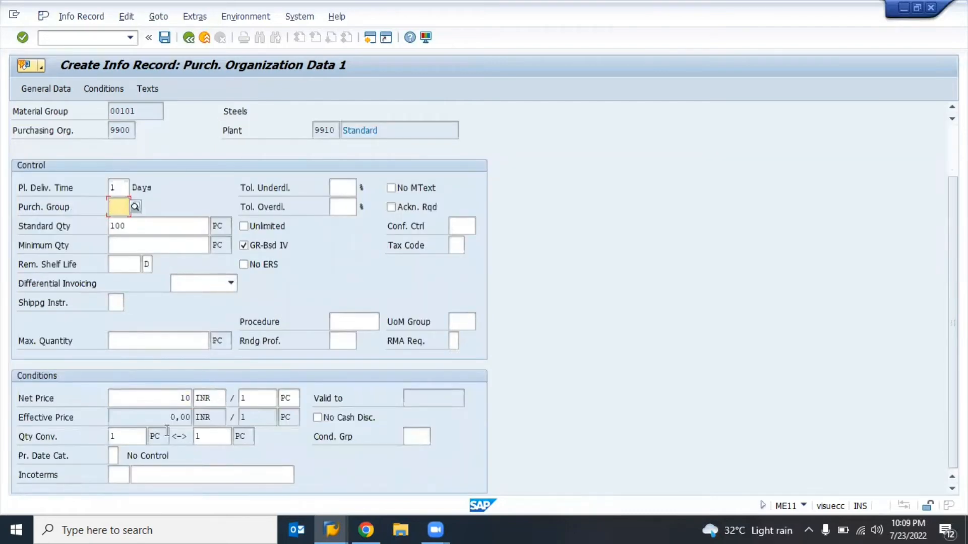
{"action": "scroll", "coordinate": [162, 296], "scroll_direction": "up", "scroll_amount": 3}
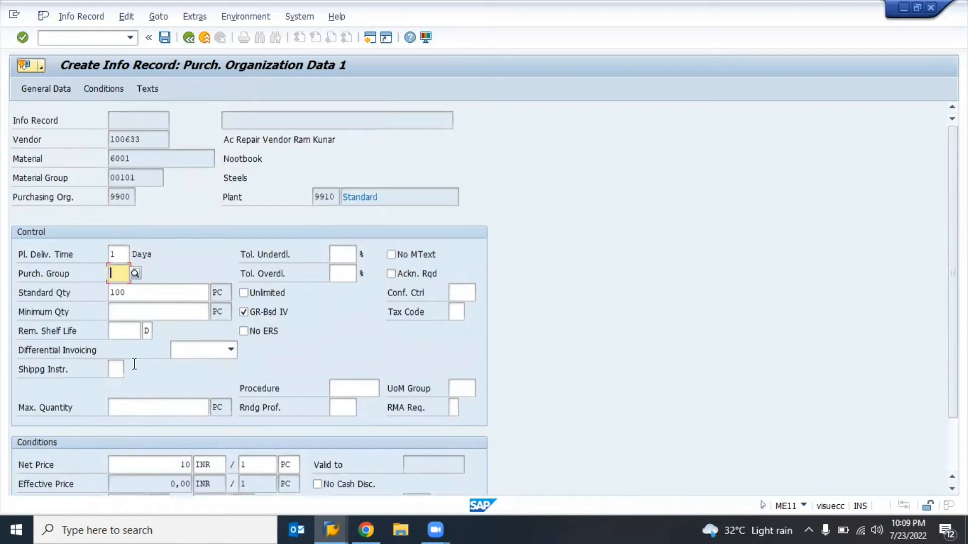
{"action": "scroll", "coordinate": [134, 367], "scroll_direction": "down", "scroll_amount": 3}
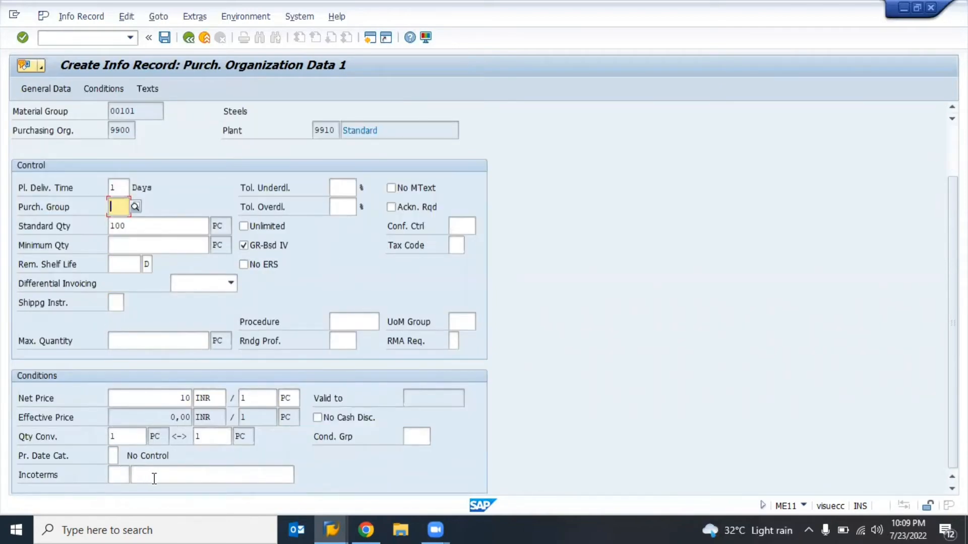
{"action": "scroll", "coordinate": [174, 443], "scroll_direction": "up", "scroll_amount": 3}
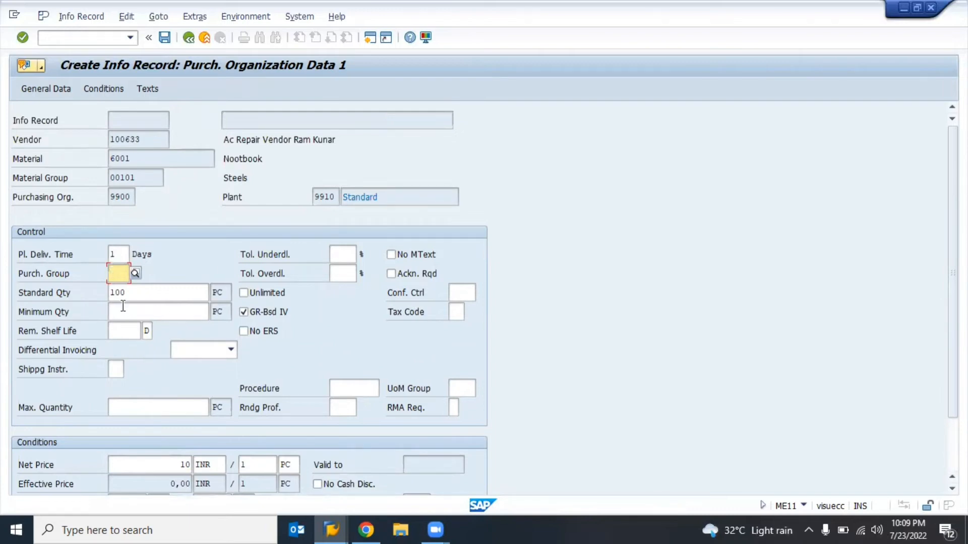
Examine the units of the standard and minimum quantities and compare them with the quantity conversion under the price conditions.
{"action": "left_click", "coordinate": [119, 159]}
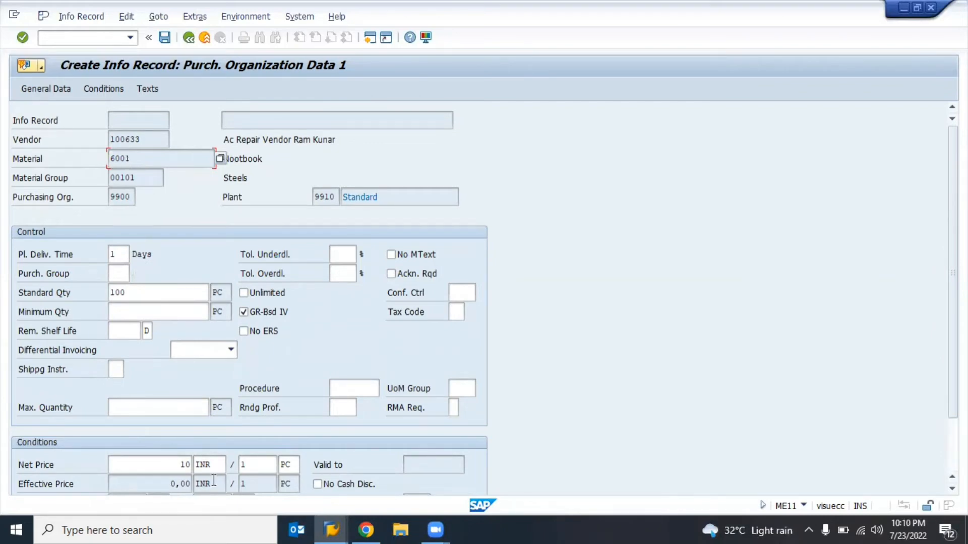
{"action": "scroll", "coordinate": [212, 479], "scroll_direction": "down", "scroll_amount": 2}
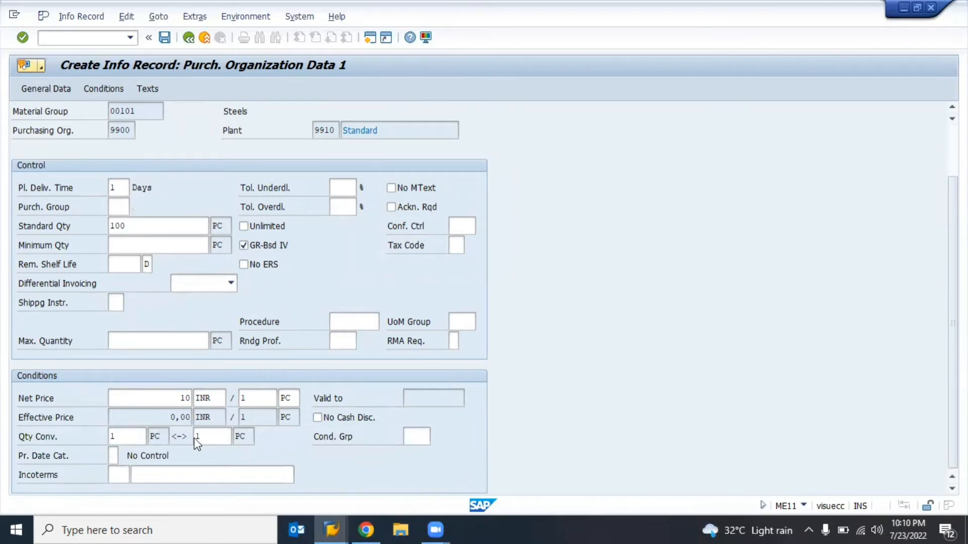
{"action": "scroll", "coordinate": [213, 428], "scroll_direction": "up", "scroll_amount": 2}
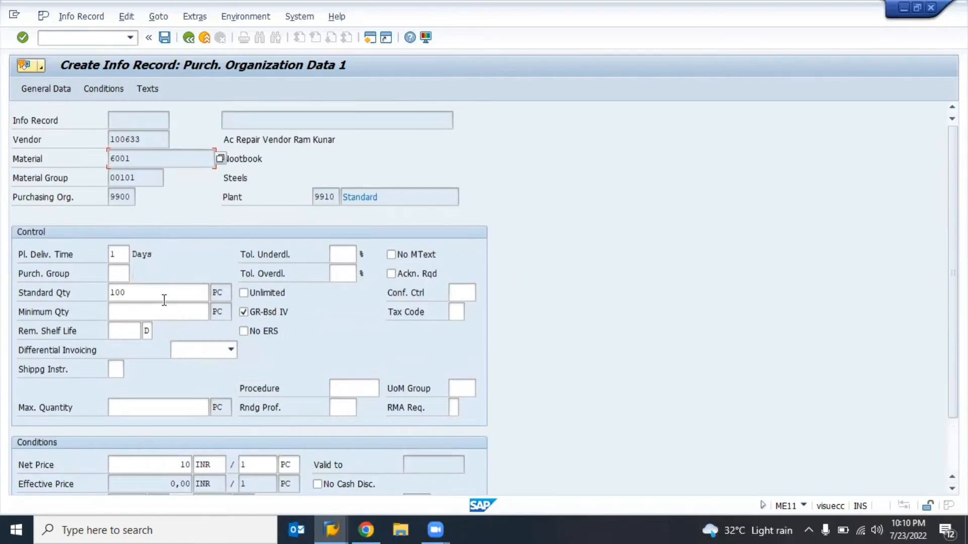
{"action": "scroll", "coordinate": [167, 340], "scroll_direction": "down", "scroll_amount": 2}
{"action": "left_click", "coordinate": [130, 433]}
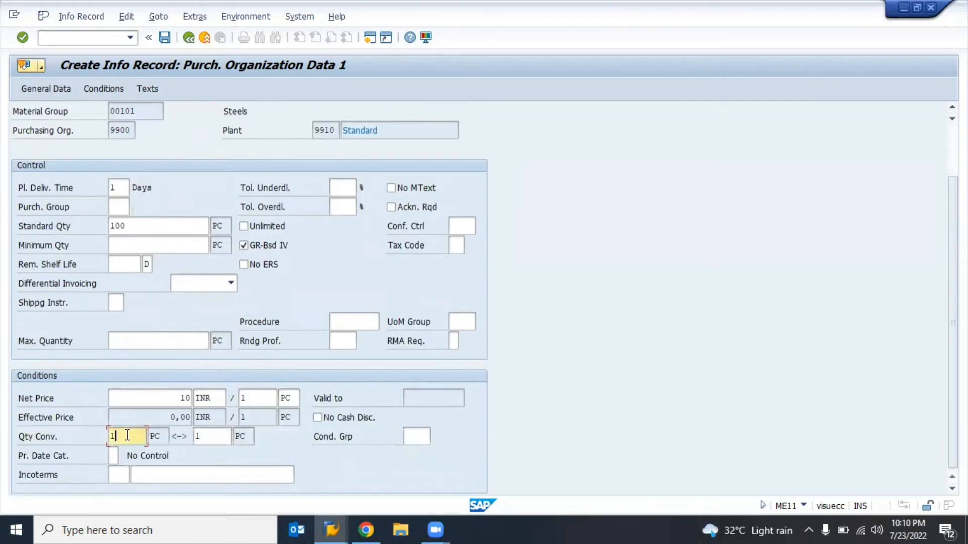
{"action": "scroll", "coordinate": [145, 291], "scroll_direction": "up", "scroll_amount": 2}
{"action": "left_click", "coordinate": [154, 295]}
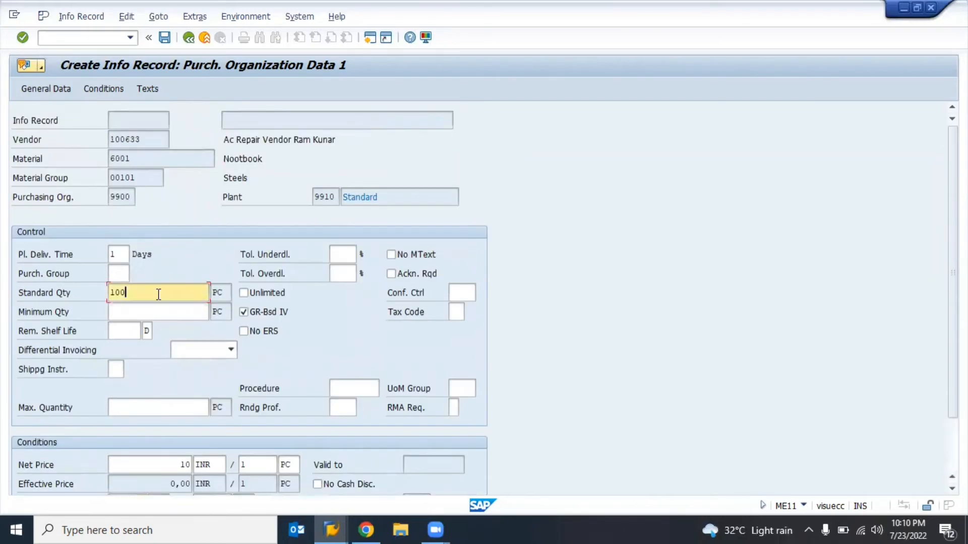
{"action": "left_click", "coordinate": [220, 294]}
{"action": "left_click", "coordinate": [222, 314]}
{"action": "left_click", "coordinate": [222, 295]}
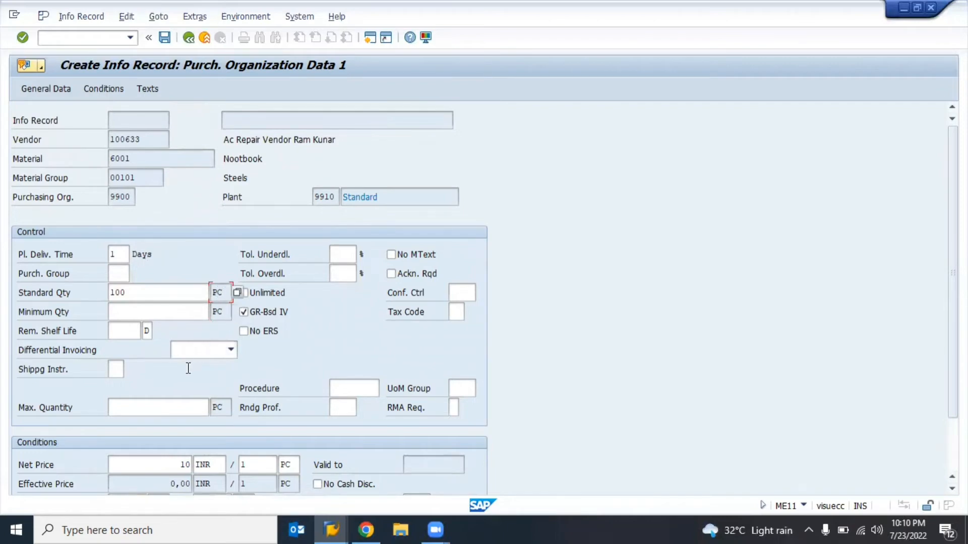
{"action": "scroll", "coordinate": [188, 368], "scroll_direction": "down", "scroll_amount": 3}
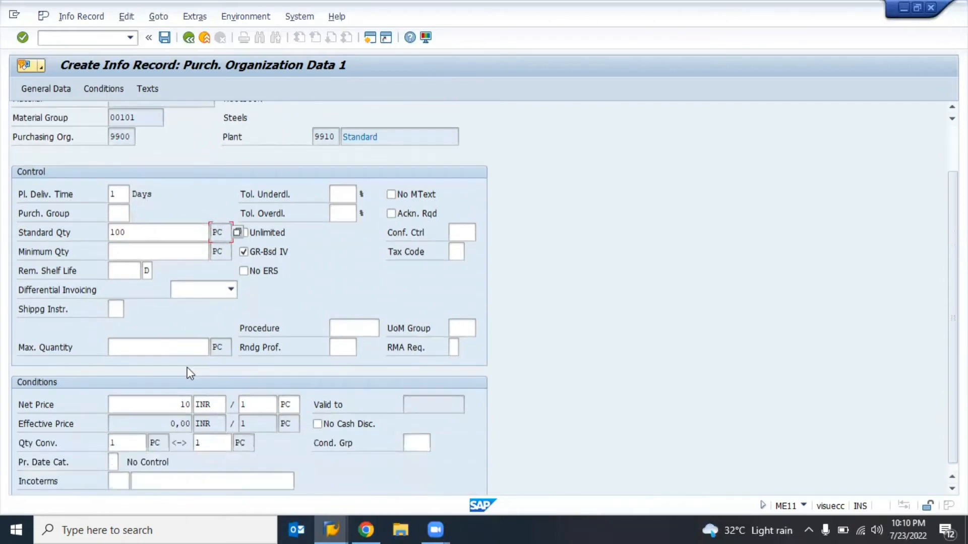
{"action": "left_click", "coordinate": [220, 248]}
{"action": "scroll", "coordinate": [149, 432], "scroll_direction": "down", "scroll_amount": 1}
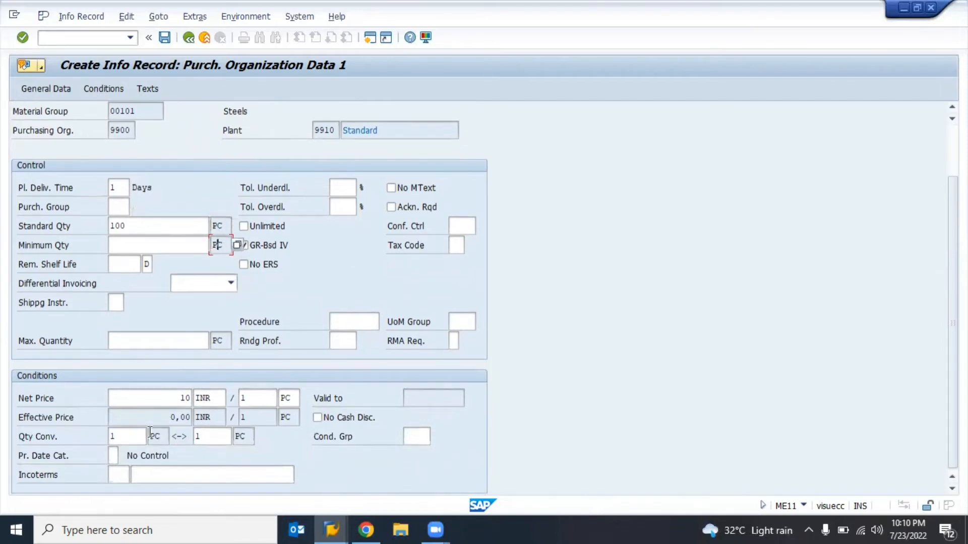
Enter purchasing group 001 and open the general data of the info record.
{"action": "left_click", "coordinate": [51, 91]}
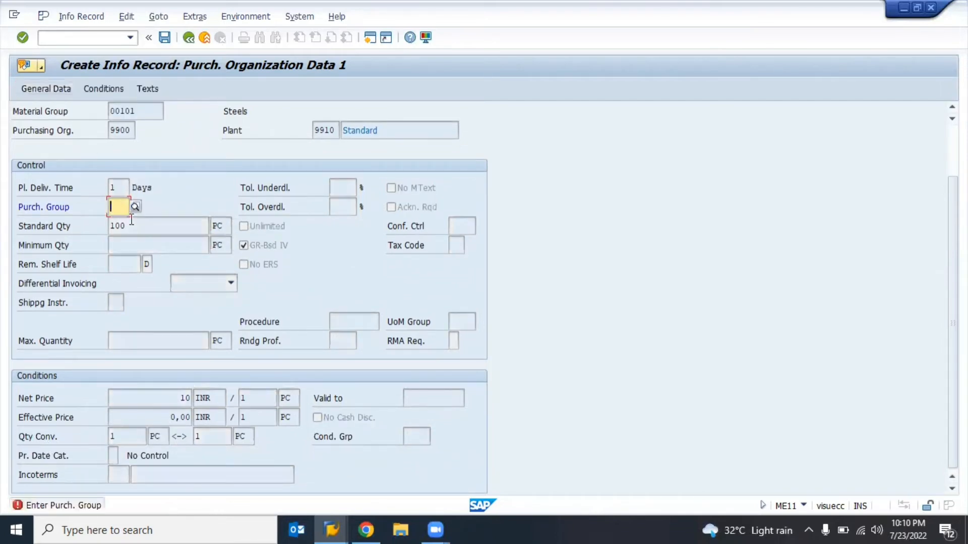
{"action": "type", "text": "0"}
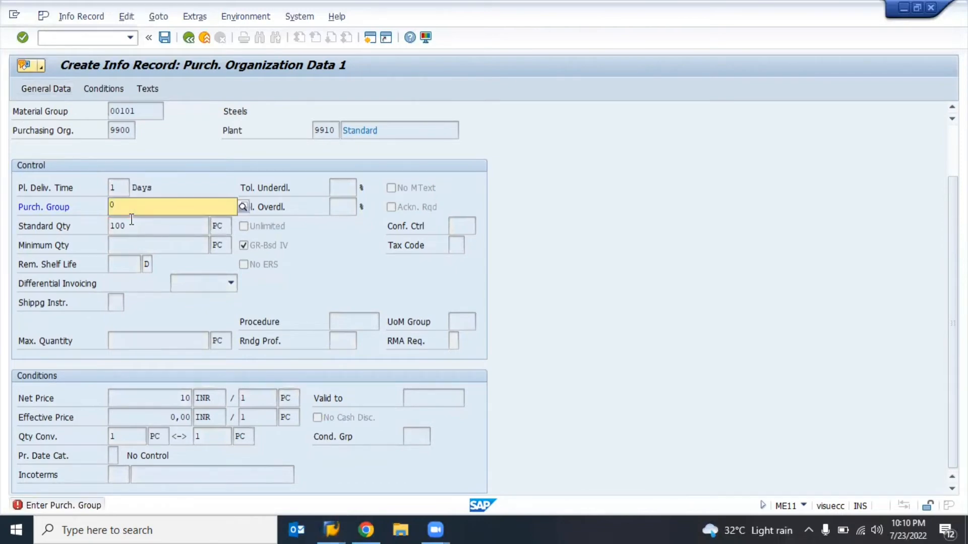
{"action": "key", "text": "Down"}
{"action": "key", "text": "Down"}
{"action": "key", "text": "Return"}
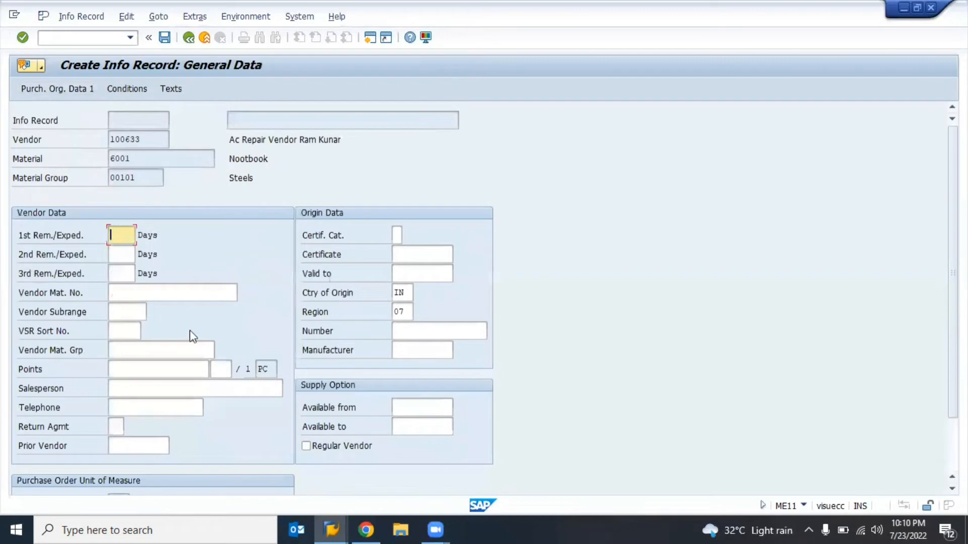
Change the purchase order unit to KG and accept the conversion of 1 KG to 1 PC.
{"action": "scroll", "coordinate": [189, 333], "scroll_direction": "down", "scroll_amount": 1}
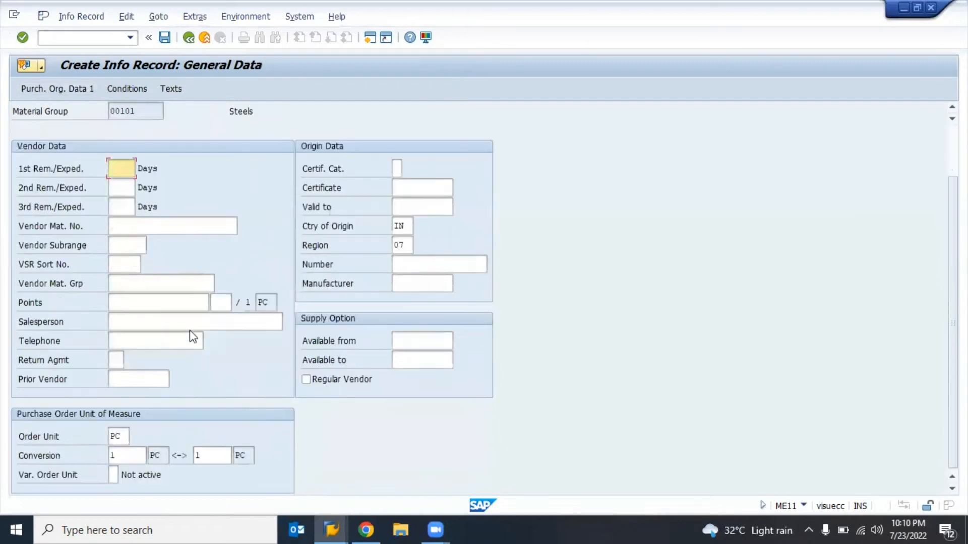
{"action": "left_click", "coordinate": [121, 436]}
{"action": "left_click", "coordinate": [127, 457]}
{"action": "left_click", "coordinate": [228, 456]}
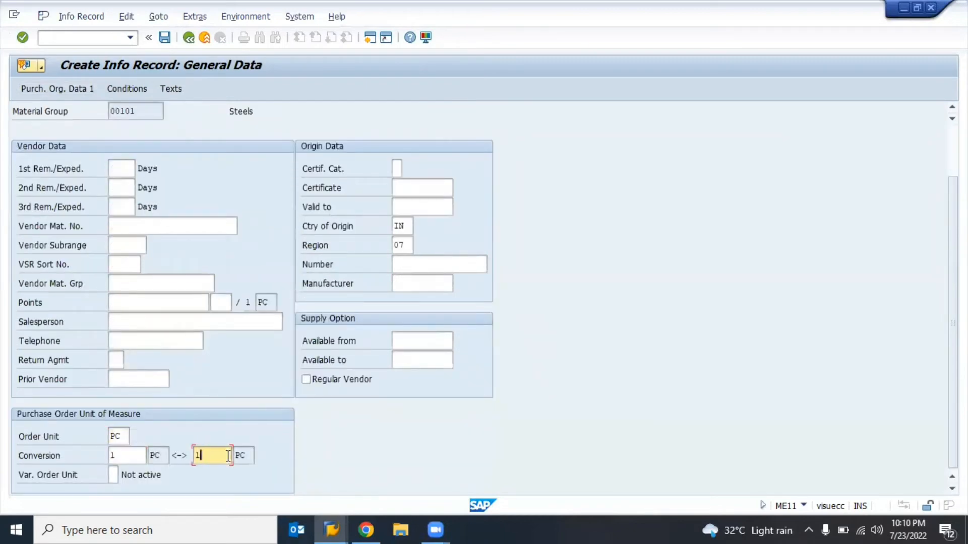
{"action": "left_click", "coordinate": [124, 440]}
{"action": "key", "text": "BackSpace"}
{"action": "key", "text": "BackSpace"}
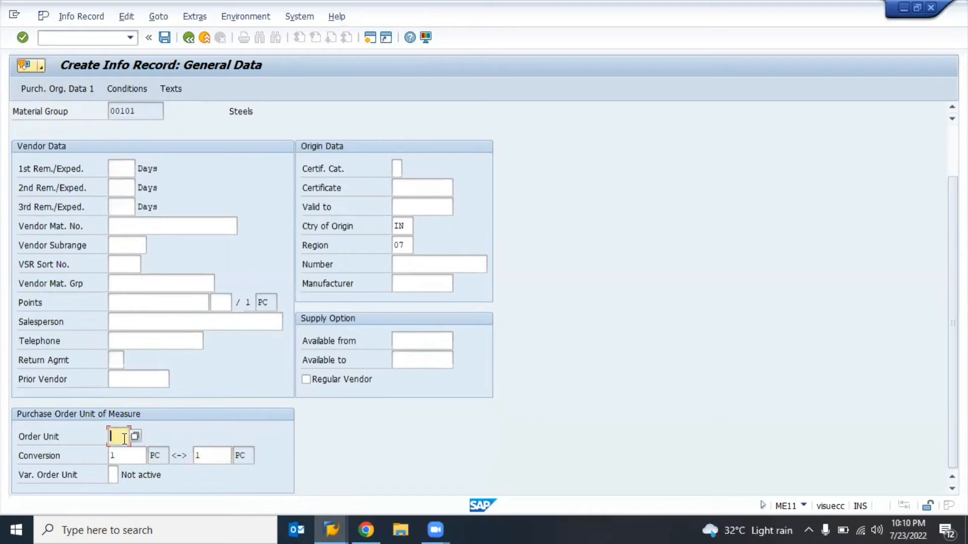
{"action": "type", "text": "KG"}
{"action": "key", "text": "Return"}
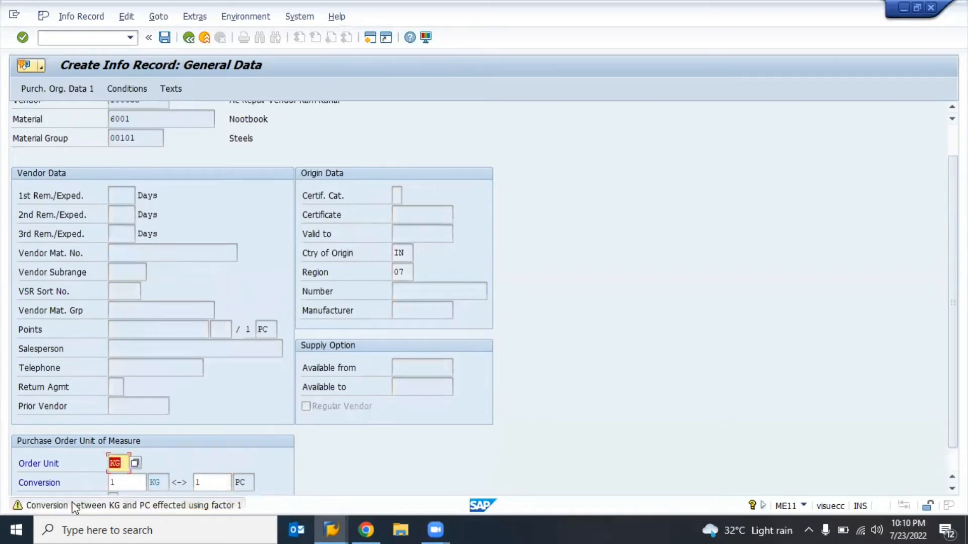
{"action": "key", "text": "Return"}
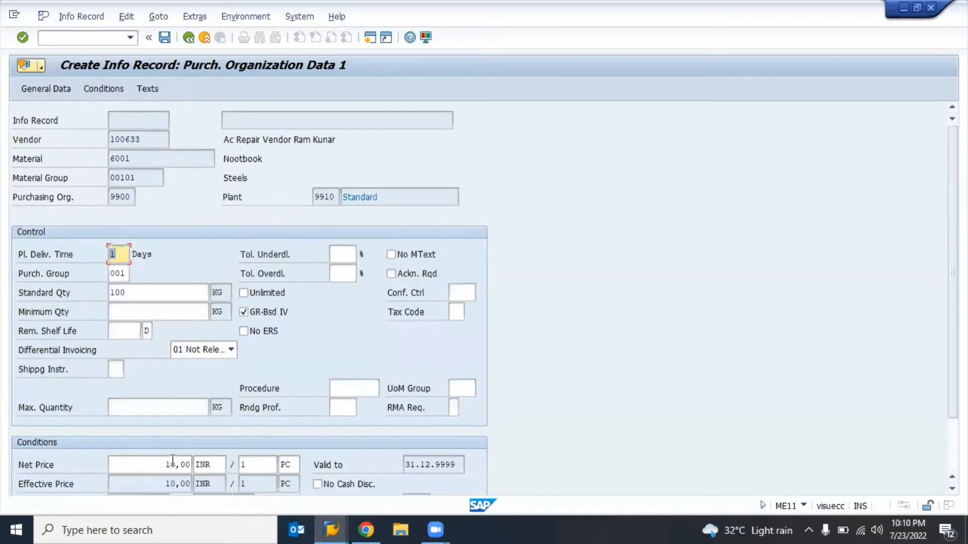
Reopen the info record's general data and go to the KG quantity of the order unit conversion.
{"action": "left_click", "coordinate": [40, 91]}
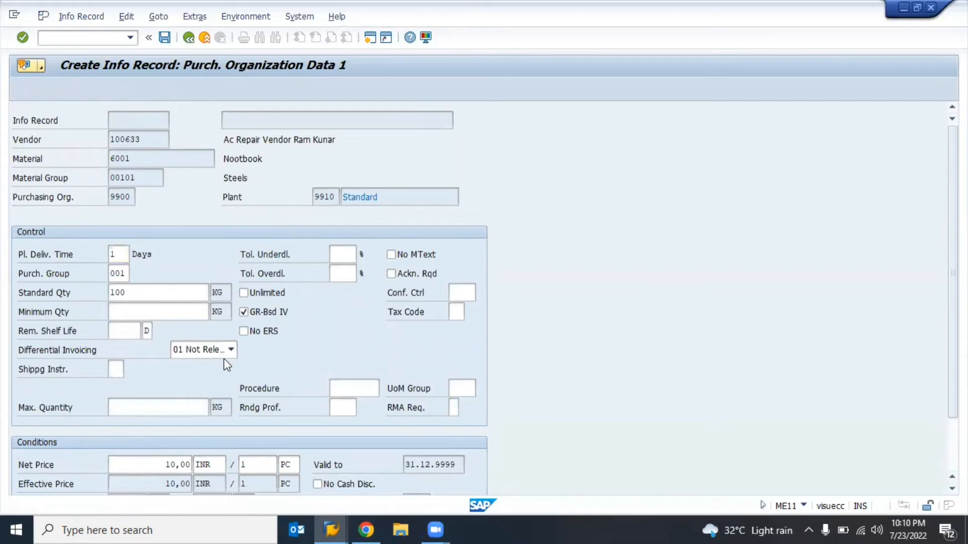
{"action": "scroll", "coordinate": [224, 358], "scroll_direction": "down", "scroll_amount": 1}
{"action": "left_click", "coordinate": [126, 456]}
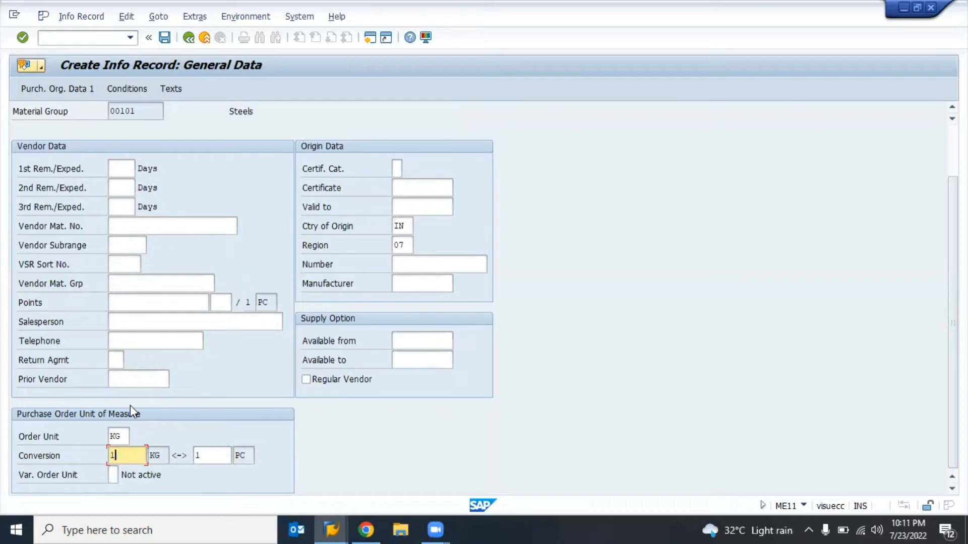
Switch to the other SAP session, leave its current transaction and display the basic data of material 6001 with MM03.
{"action": "key", "text": "alt+Tab"}
{"action": "key", "text": "F3"}
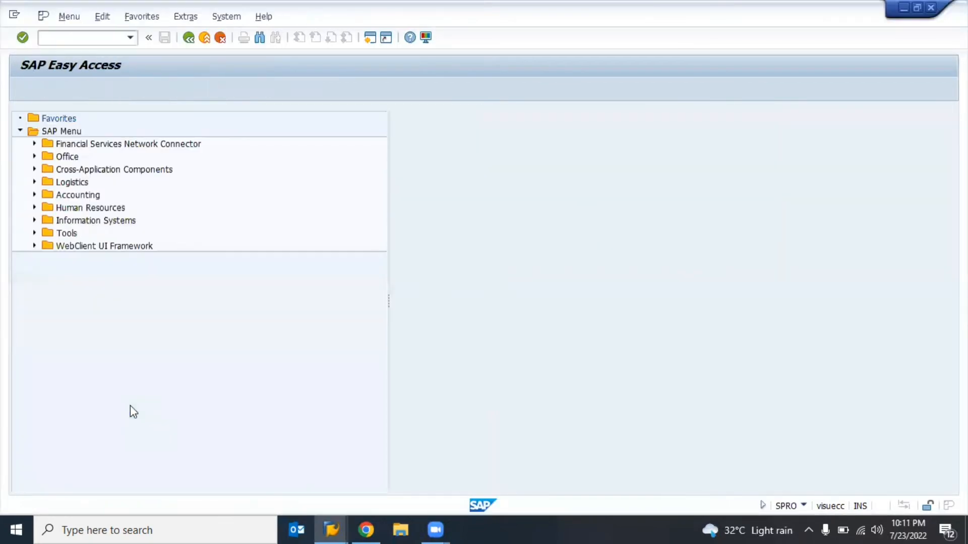
{"action": "type", "text": "mm03"}
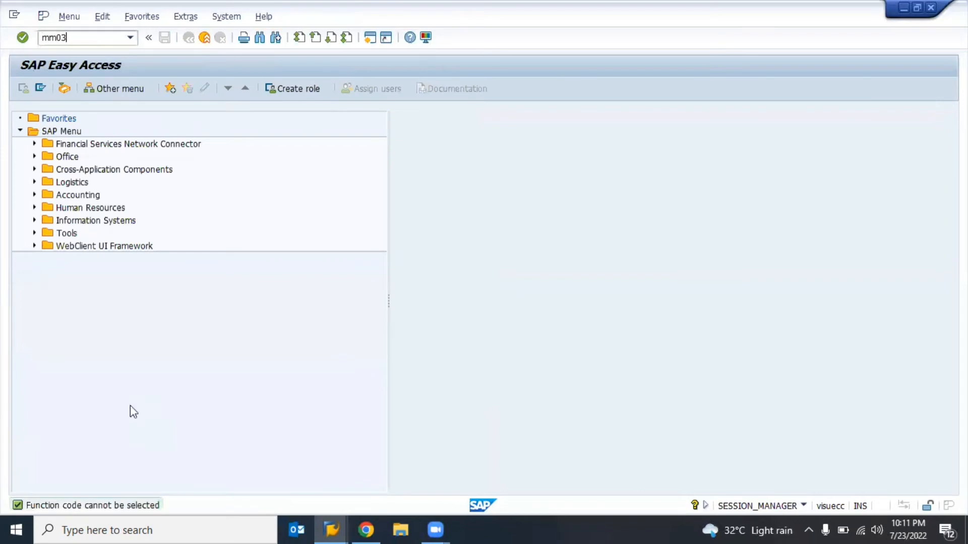
{"action": "key", "text": "Return"}
{"action": "key", "text": "Return"}
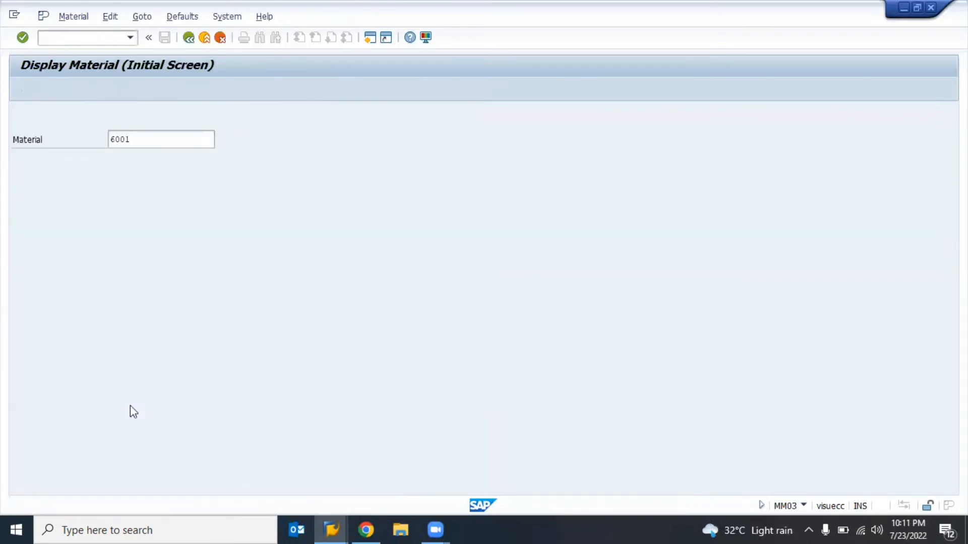
{"action": "key", "text": "Return"}
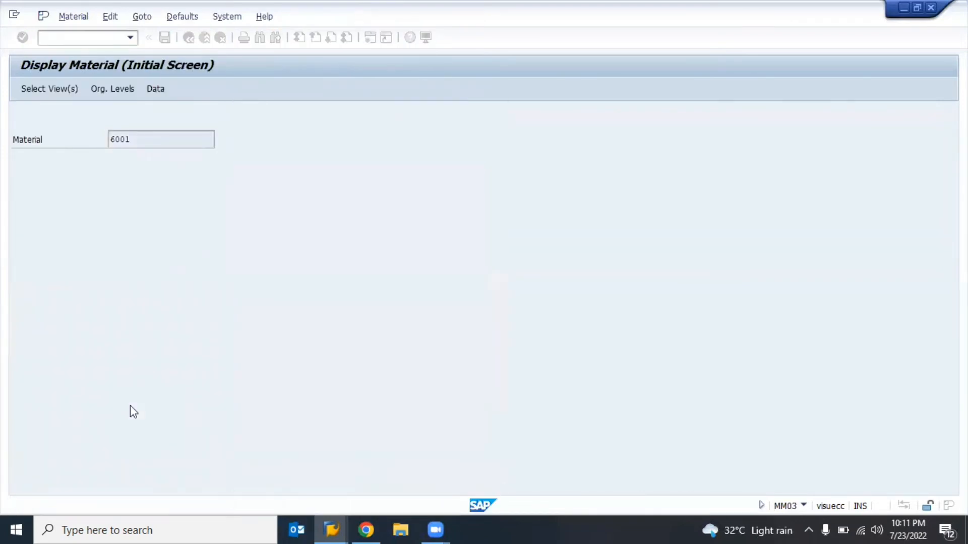
{"action": "key", "text": "Return"}
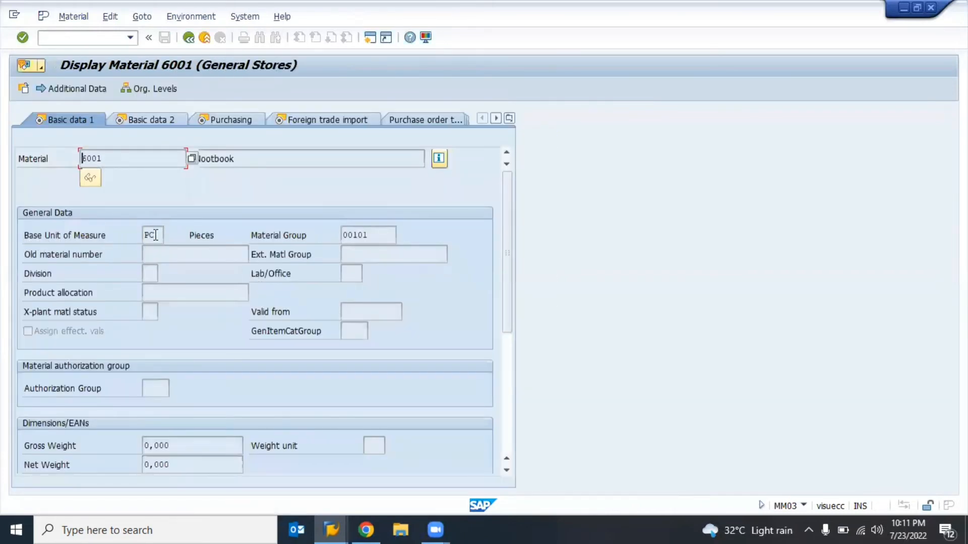
Check the base unit and purchasing data of material 6001 against the order unit in the info record.
{"action": "left_click", "coordinate": [155, 235]}
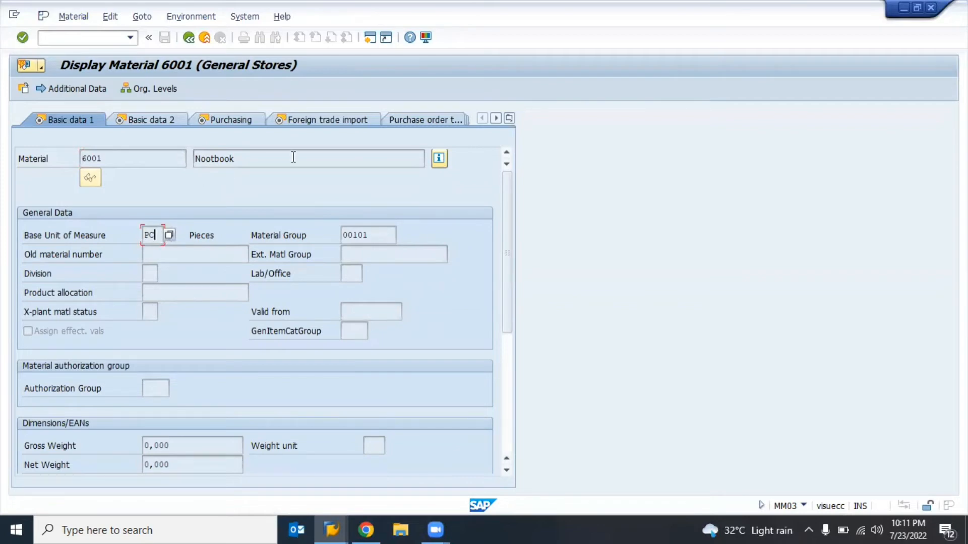
{"action": "left_click", "coordinate": [418, 122]}
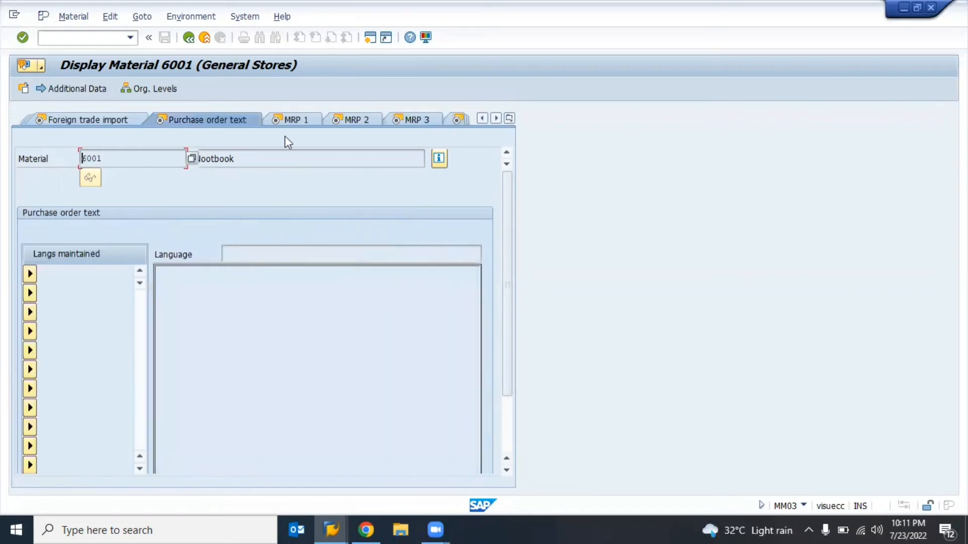
{"action": "left_click", "coordinate": [89, 119]}
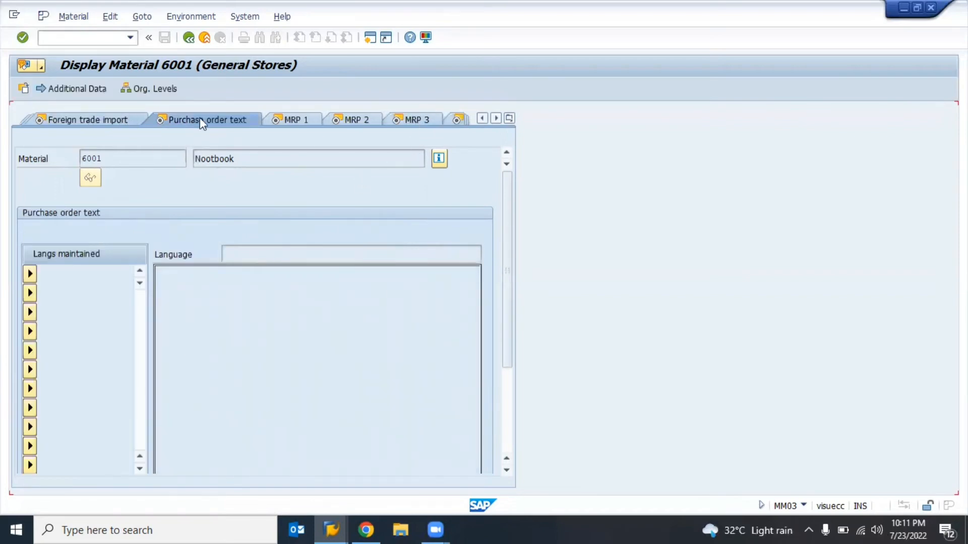
{"action": "left_click", "coordinate": [86, 115]}
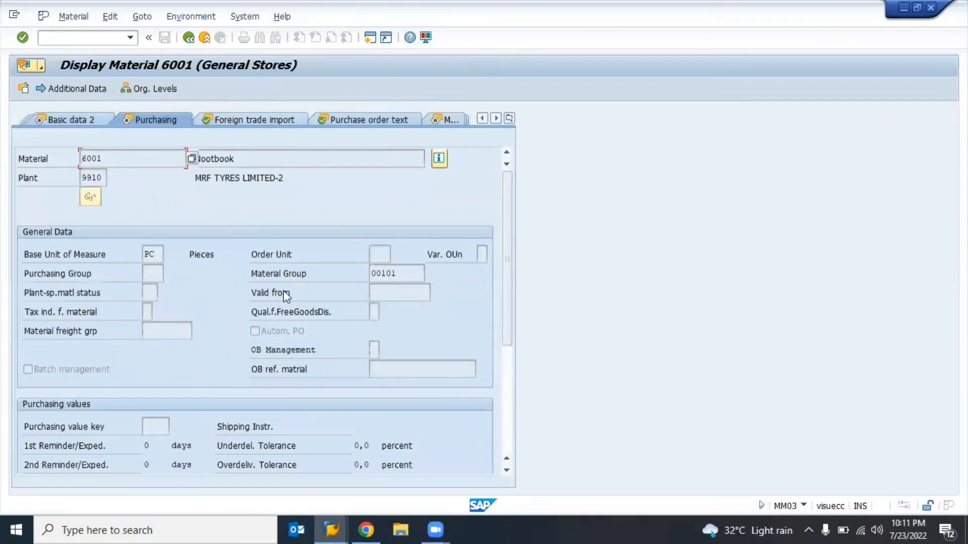
{"action": "key", "text": "alt+Tab"}
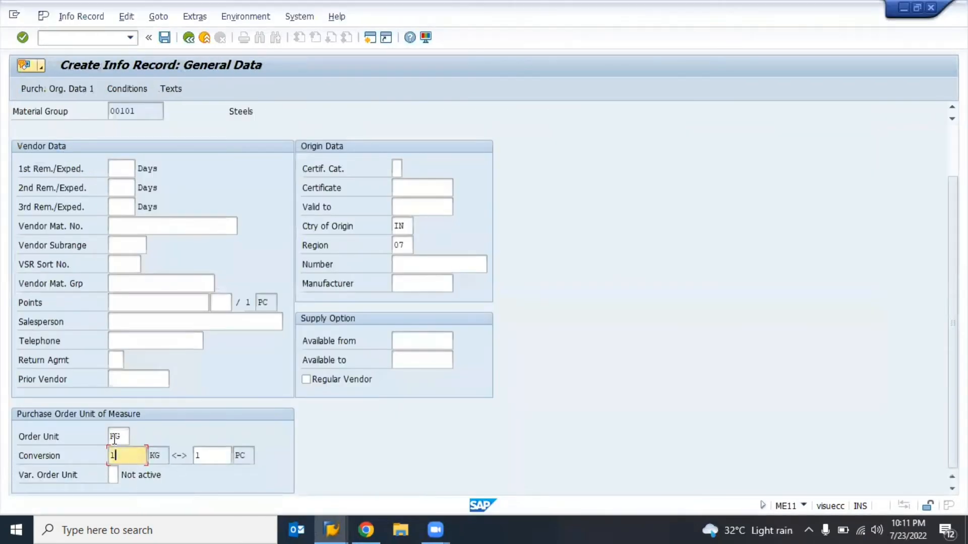
{"action": "left_click", "coordinate": [127, 437]}
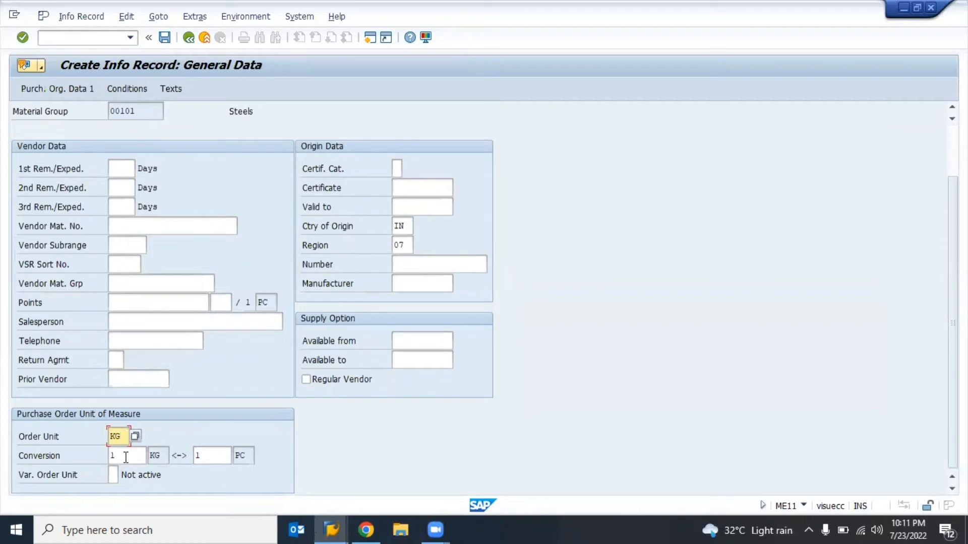
{"action": "key", "text": "alt+Tab"}
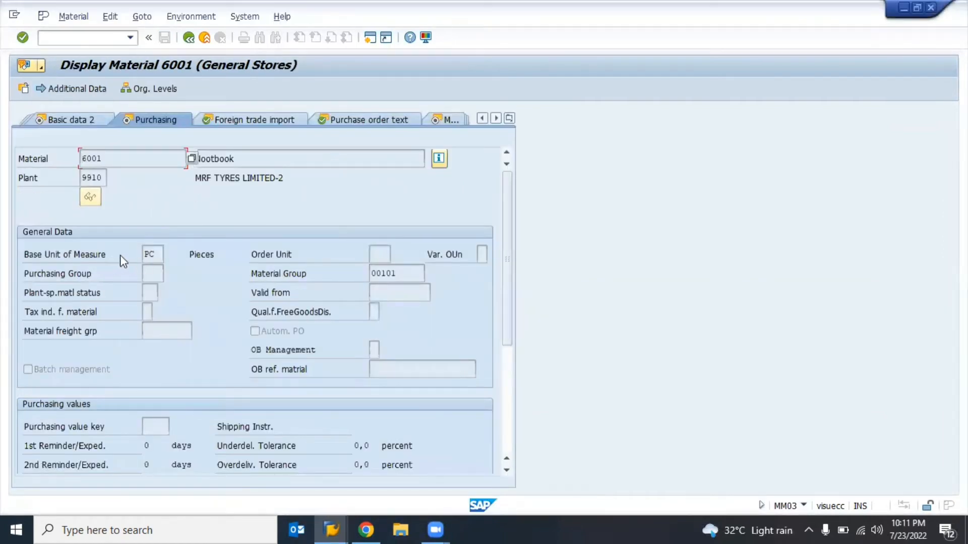
Consult the field help and technical information for the material's order unit, and close both.
{"action": "left_click", "coordinate": [373, 253]}
{"action": "key", "text": "F1"}
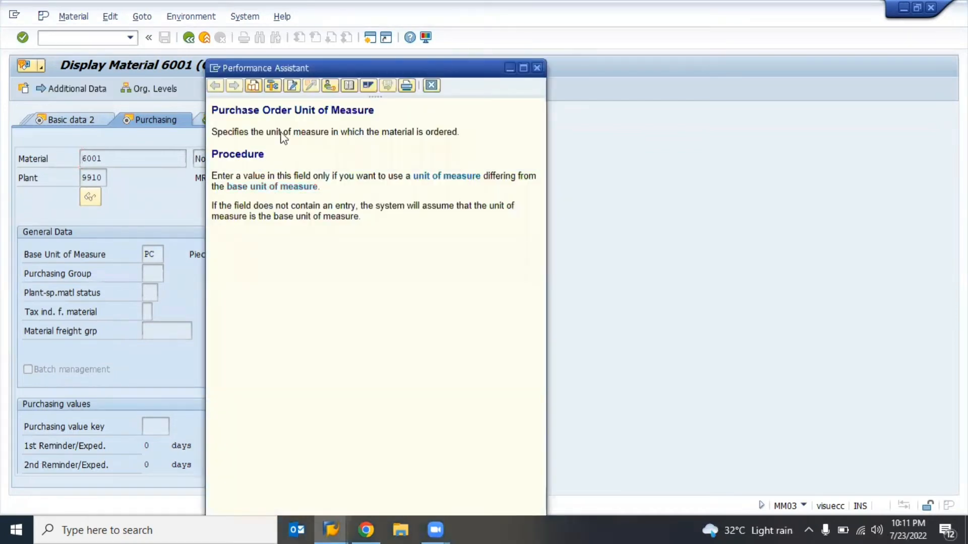
{"action": "left_click", "coordinate": [273, 89]}
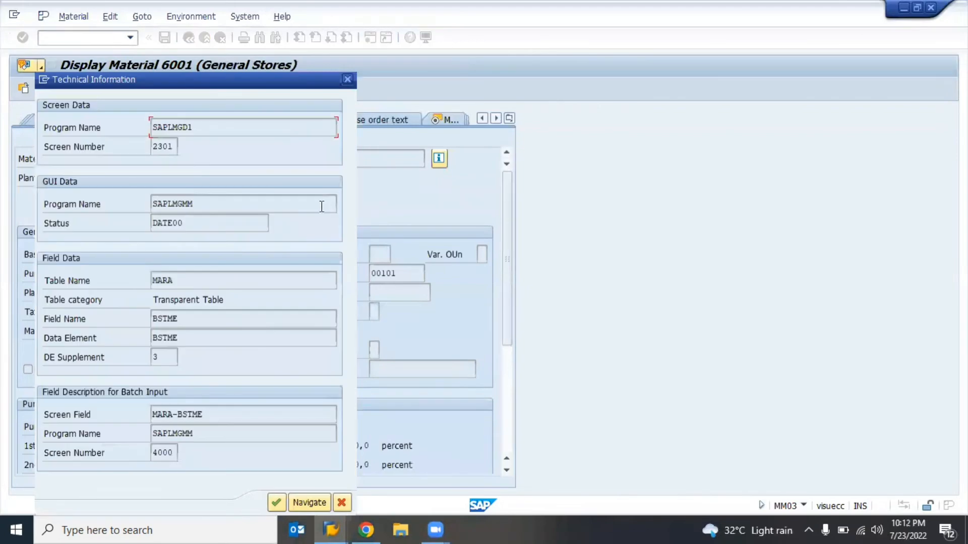
{"action": "key", "text": "Escape"}
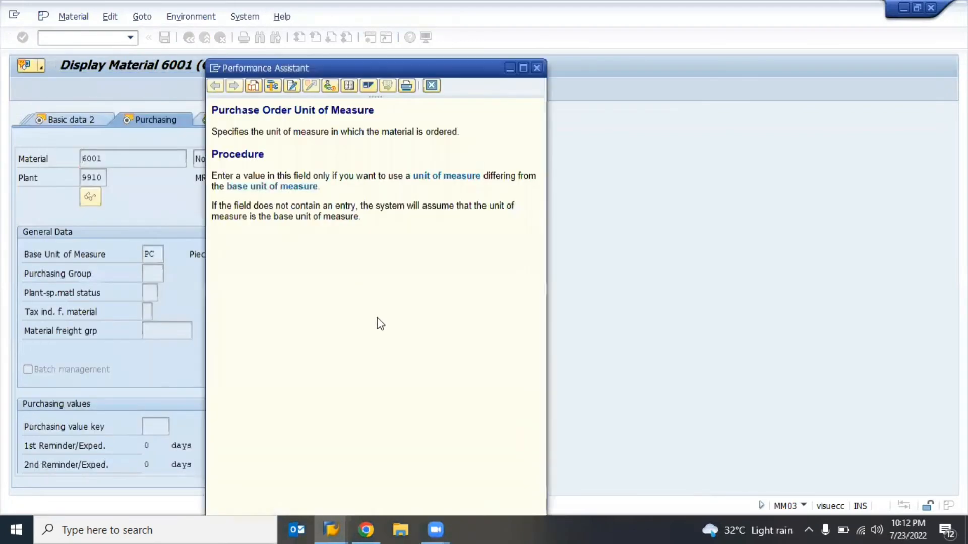
{"action": "key", "text": "Escape"}
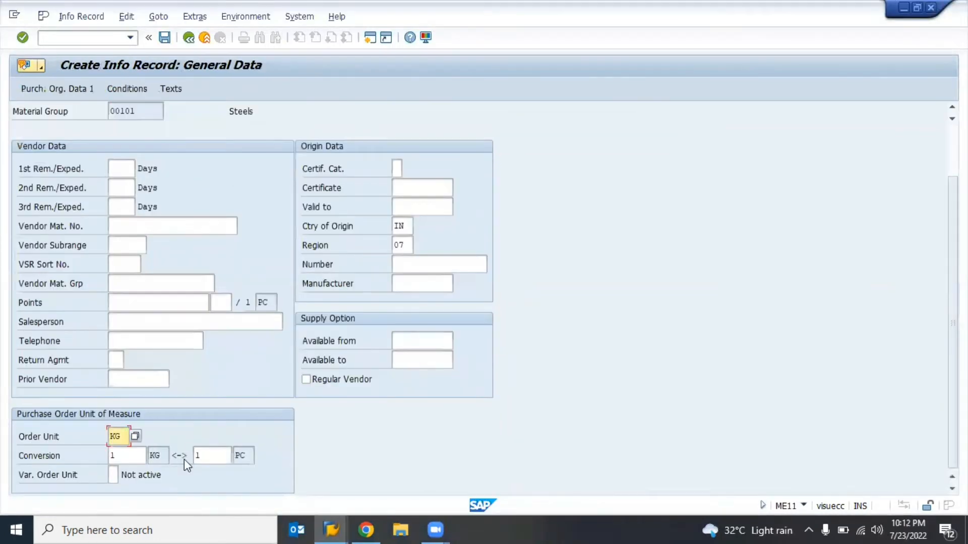
Set the order unit conversion to 50 KG for 1 PC and accept it.
{"action": "left_click", "coordinate": [125, 455]}
{"action": "key", "text": "BackSpace"}
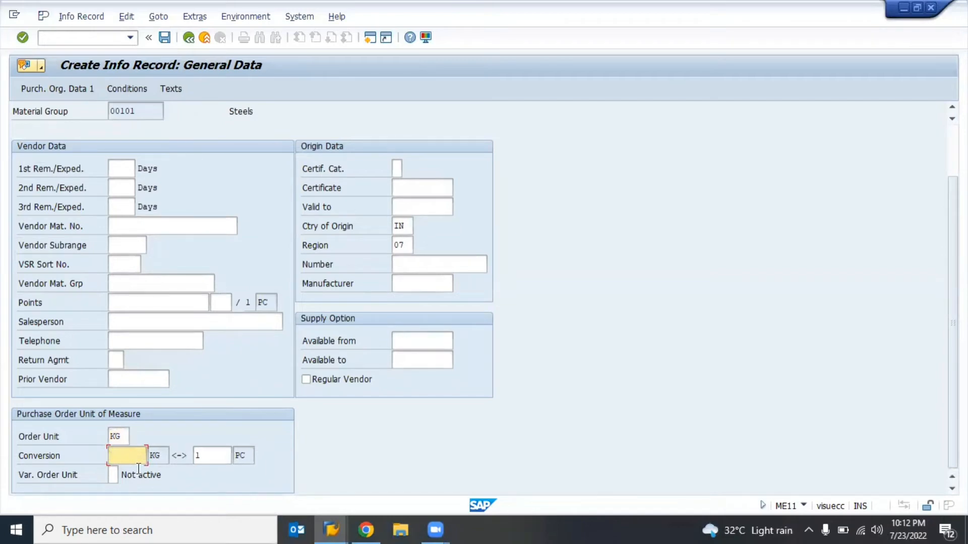
{"action": "type", "text": "50"}
{"action": "key", "text": "Return"}
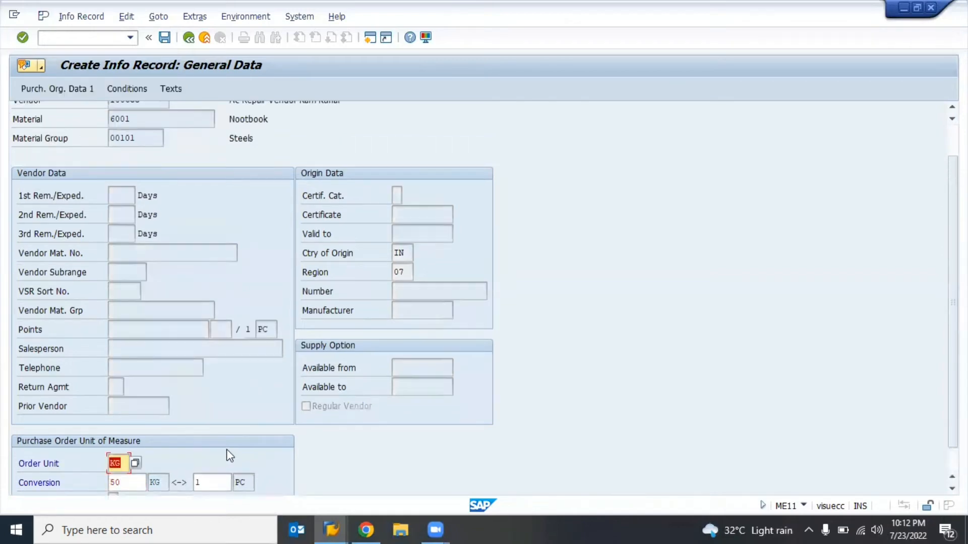
{"action": "key", "text": "Return"}
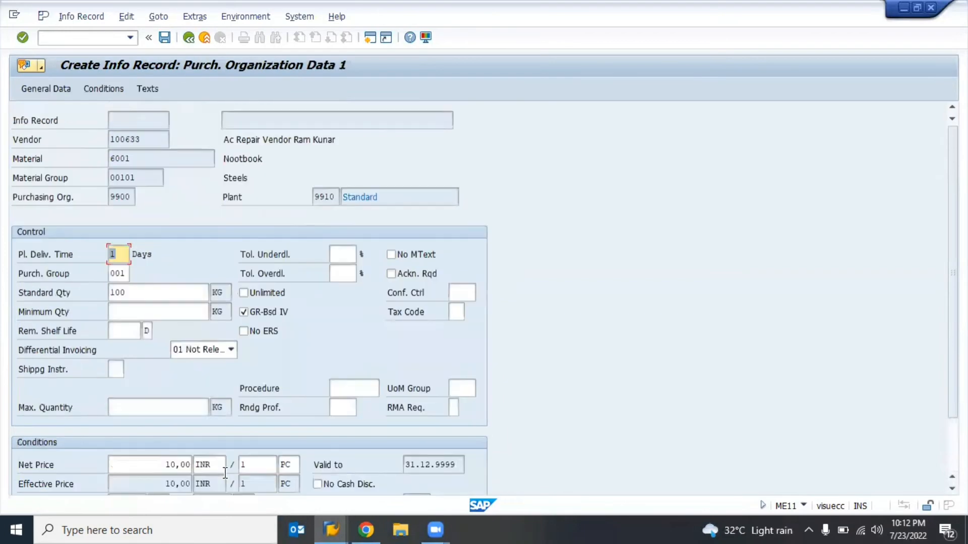
Reopen the info record's general data and compare its order unit conversion with the base unit of material 6001.
{"action": "left_click", "coordinate": [63, 89]}
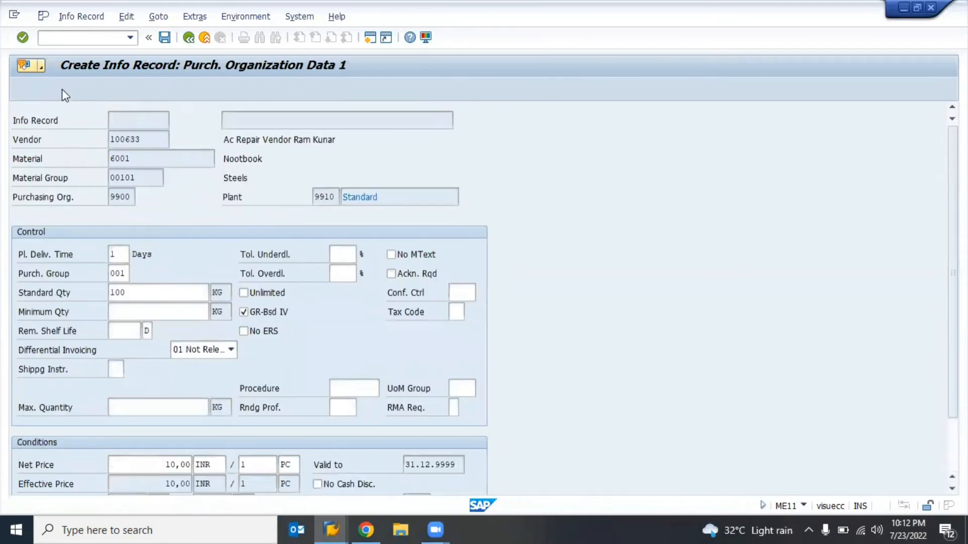
{"action": "scroll", "coordinate": [182, 328], "scroll_direction": "down", "scroll_amount": 3}
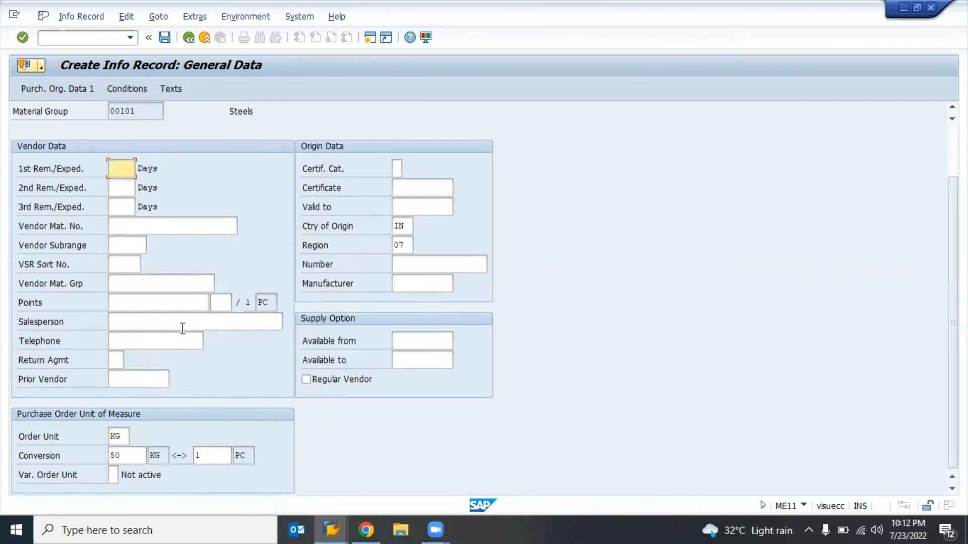
{"action": "key", "text": "alt+Tab"}
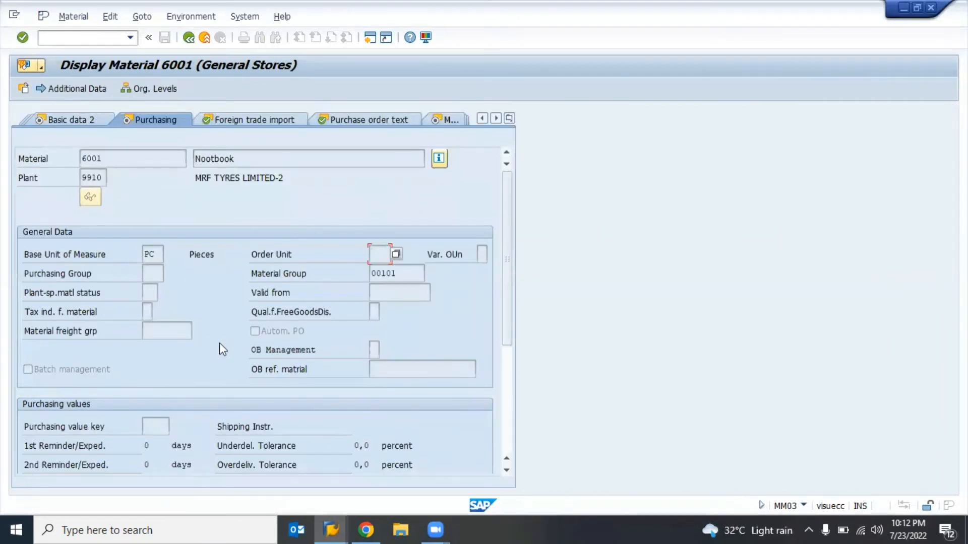
{"action": "key", "text": "alt+Tab"}
{"action": "key", "text": "alt+Tab"}
{"action": "left_click", "coordinate": [157, 253]}
{"action": "key", "text": "alt+Tab"}
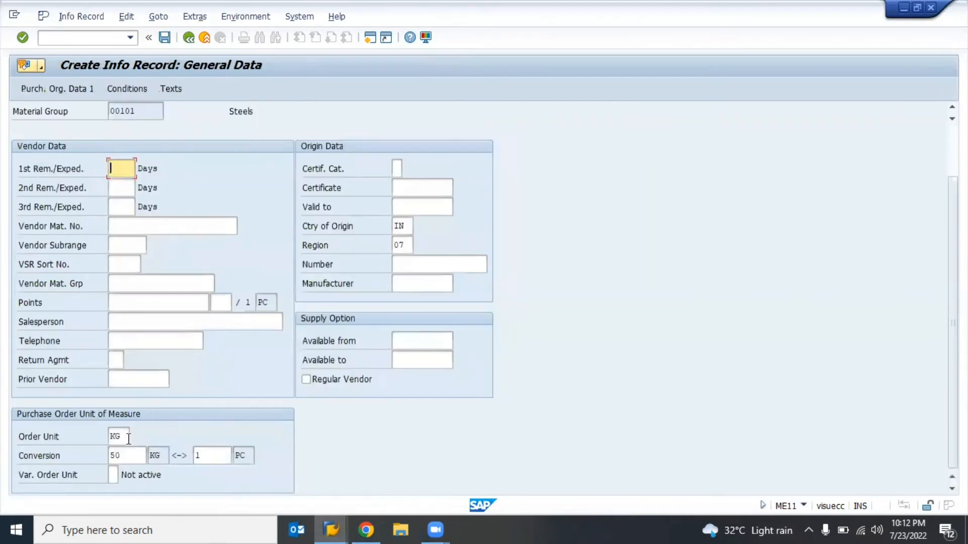
Change the purchase order unit to PC, set the first conversion quantity to 1 and continue to the purchasing organization data.
{"action": "left_click", "coordinate": [125, 435]}
{"action": "double_click", "coordinate": [126, 436]}
{"action": "key", "text": "BackSpace"}
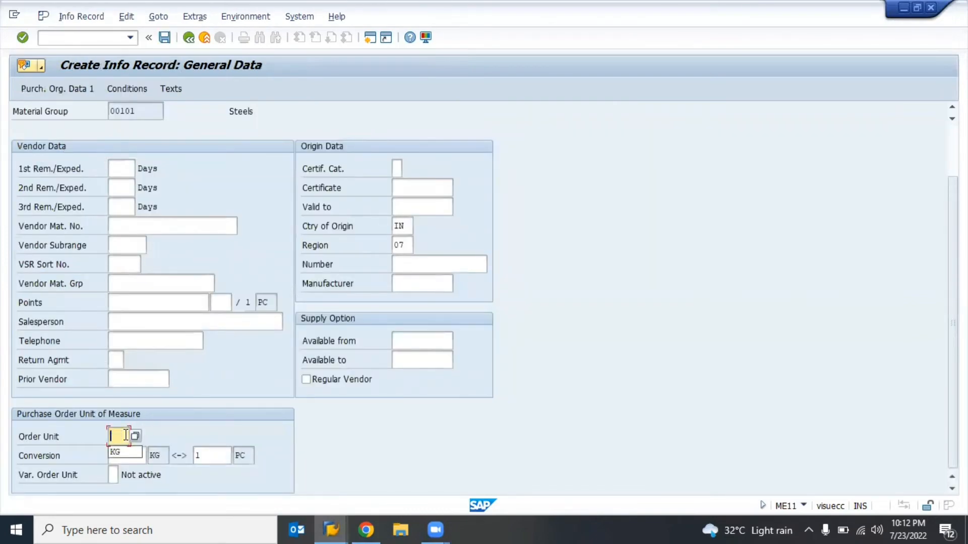
{"action": "type", "text": "PC"}
{"action": "key", "text": "Tab"}
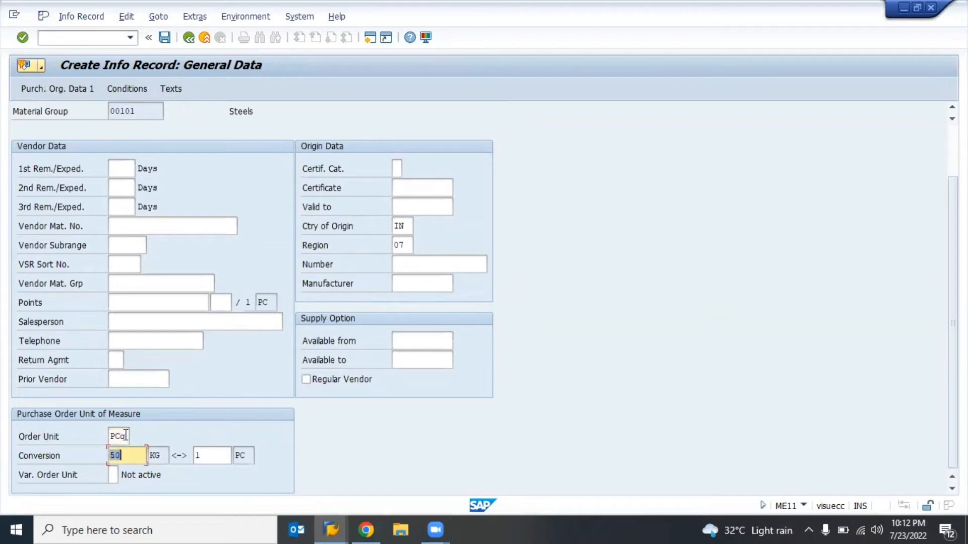
{"action": "left_click", "coordinate": [125, 436]}
{"action": "key", "text": "Tab"}
{"action": "key", "text": "BackSpace"}
{"action": "type", "text": "1"}
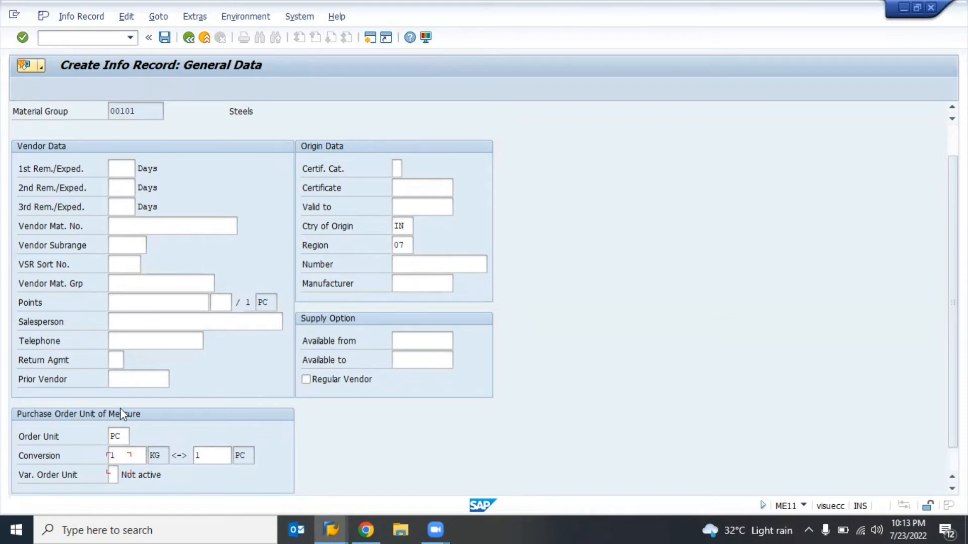
{"action": "key", "text": "Return"}
{"action": "key", "text": "Return"}
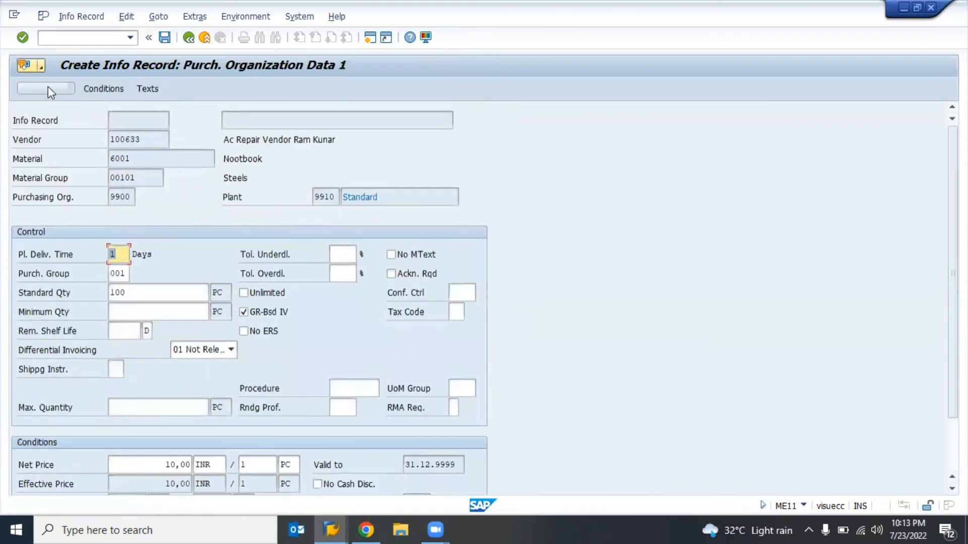
Review the planned delivery time, purchasing group, standard quantity and delivery tolerance fields of the info record.
{"action": "left_click", "coordinate": [123, 254]}
{"action": "left_click", "coordinate": [124, 273]}
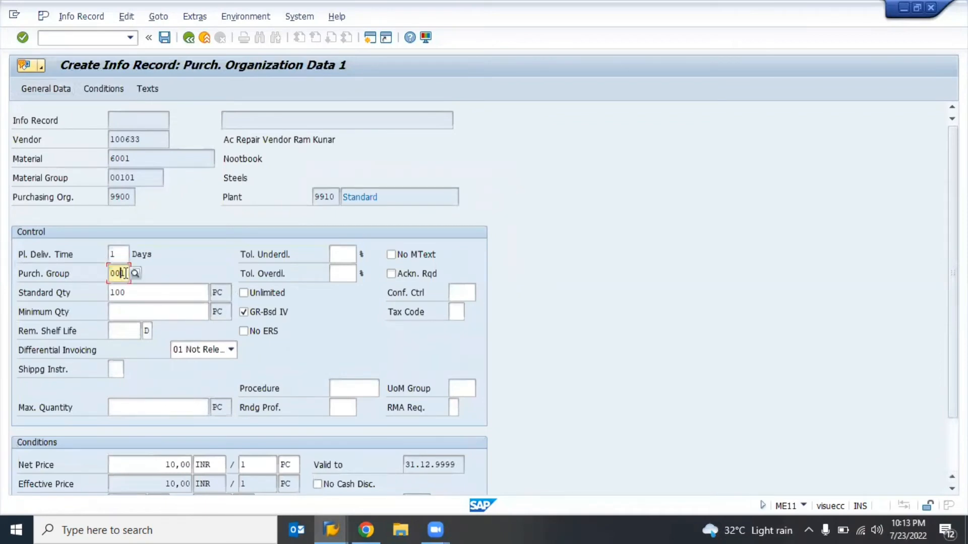
{"action": "left_click", "coordinate": [142, 296]}
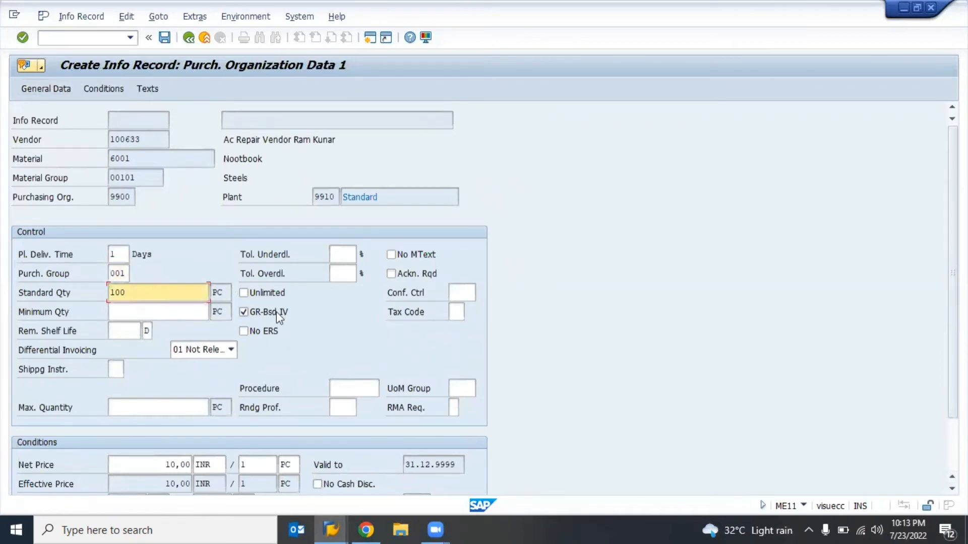
{"action": "scroll", "coordinate": [276, 311], "scroll_direction": "down", "scroll_amount": 1}
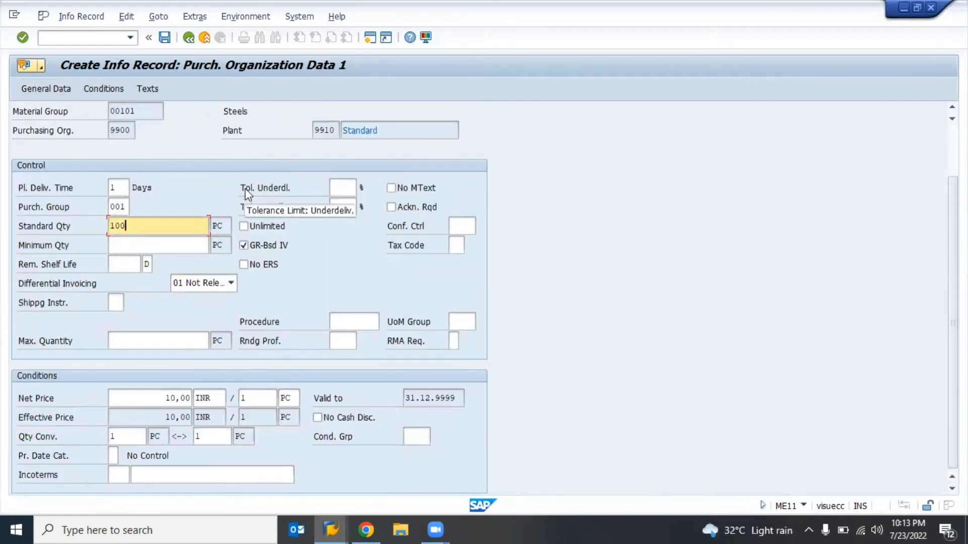
{"action": "left_click", "coordinate": [282, 195]}
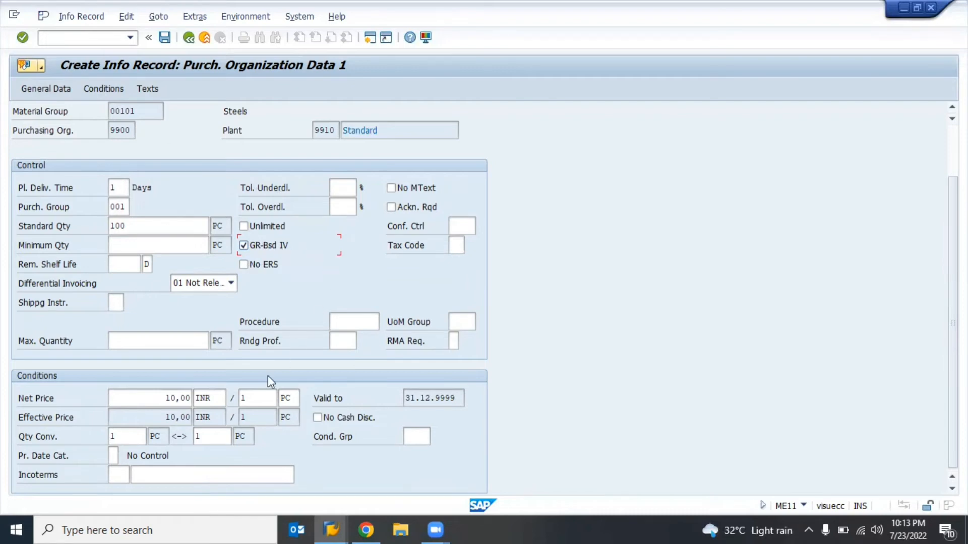
Assign tax code V0 (Input Tax 0%), view the quotation references and return to the first purchasing organization data screen.
{"action": "left_click", "coordinate": [460, 245]}
{"action": "left_click", "coordinate": [473, 247]}
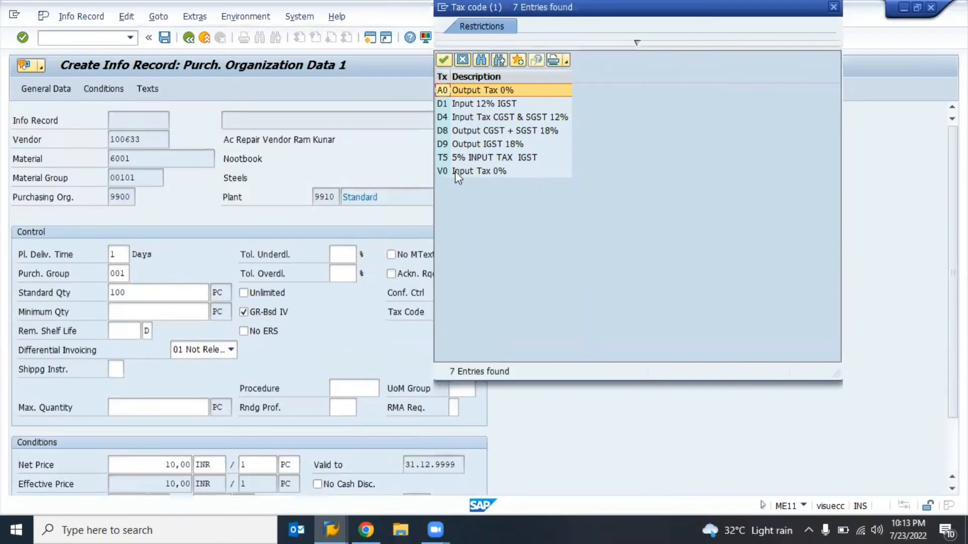
{"action": "double_click", "coordinate": [496, 170]}
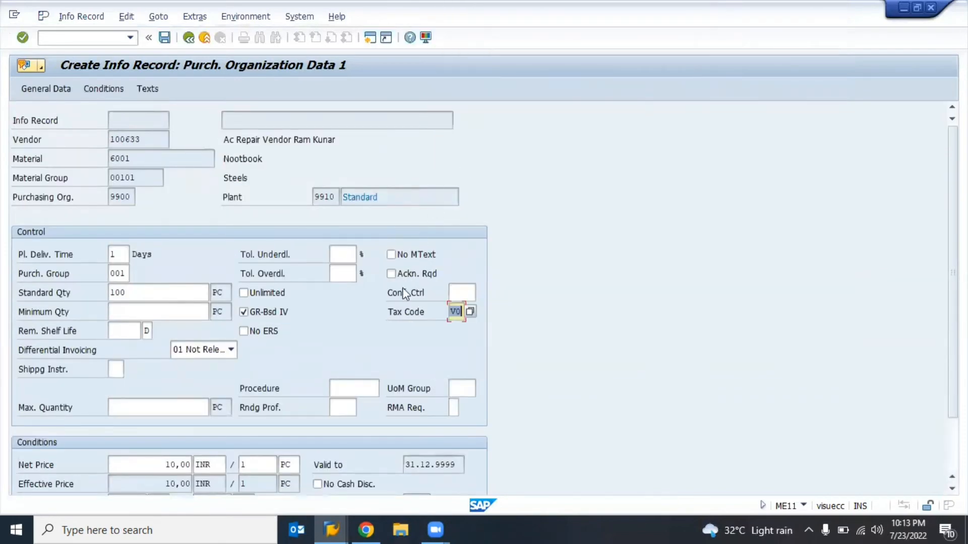
{"action": "scroll", "coordinate": [363, 348], "scroll_direction": "down", "scroll_amount": 2}
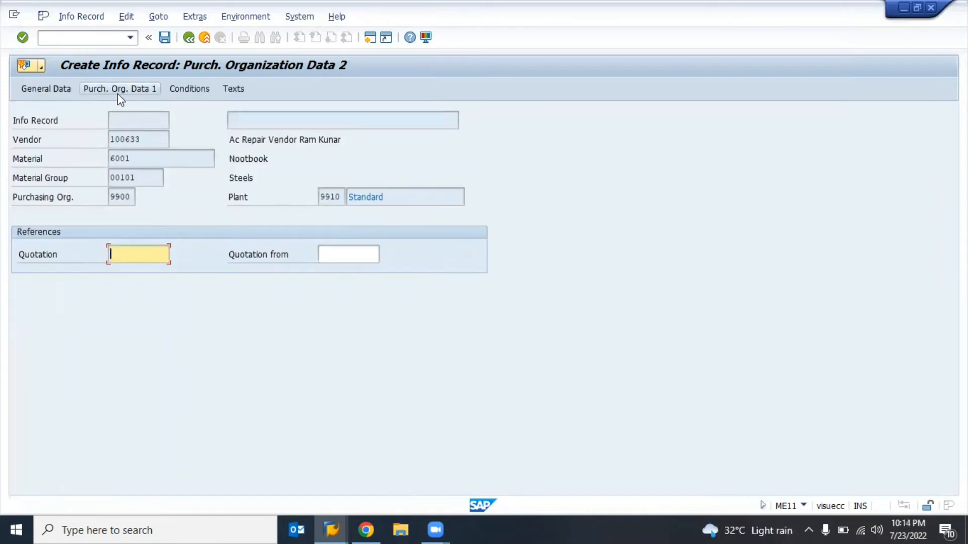
{"action": "left_click", "coordinate": [120, 91]}
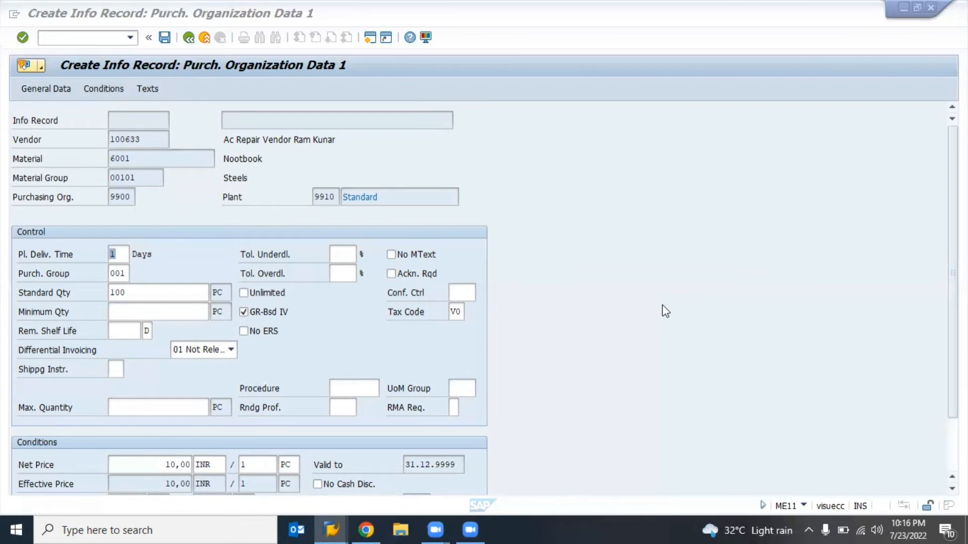
Switch to the session displaying material 6001, leave that transaction and open Change Vendor with XK02.
{"action": "key", "text": "alt+Tab"}
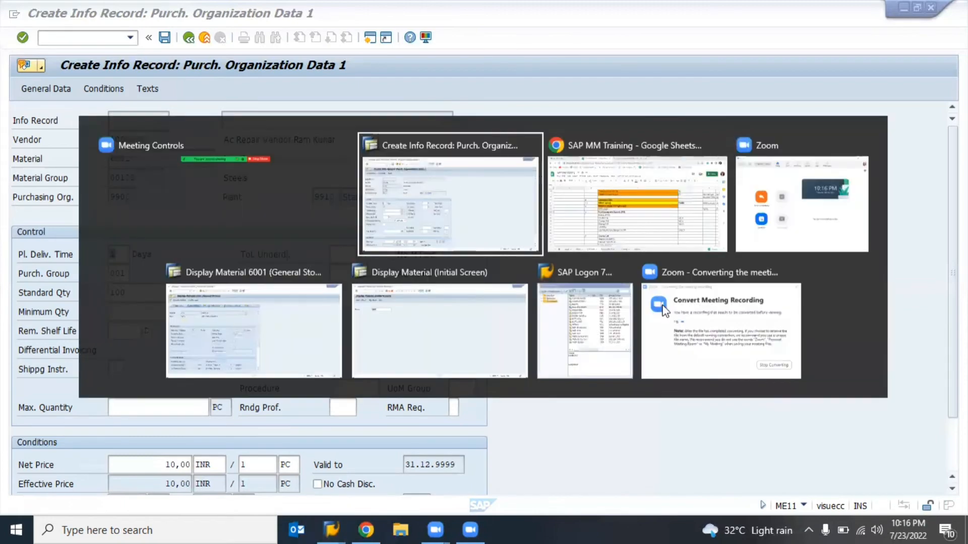
{"action": "key", "text": "alt+Tab"}
{"action": "key", "text": "alt+Tab"}
{"action": "key", "text": "alt+Tab"}
{"action": "key", "text": "alt+Tab"}
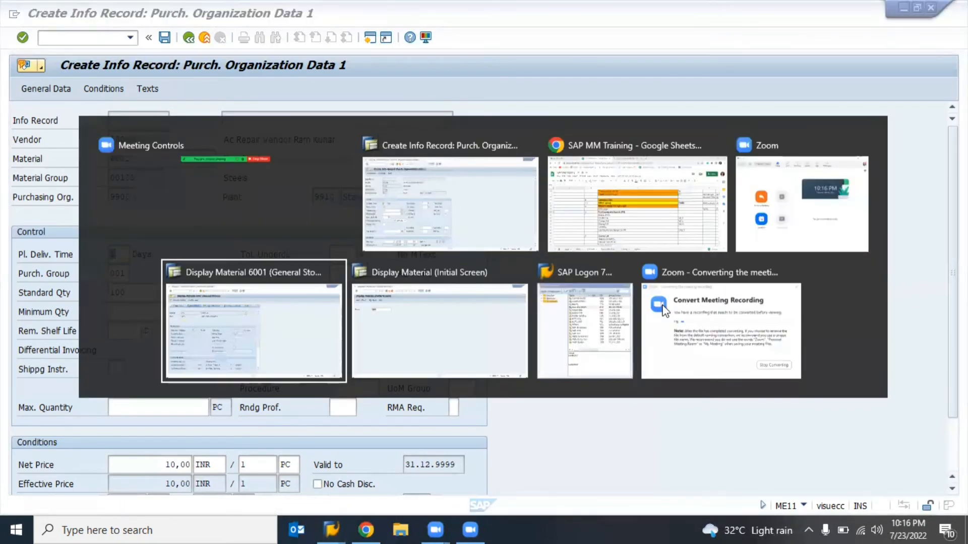
{"action": "key", "text": "alt+Tab"}
{"action": "key", "text": "F3"}
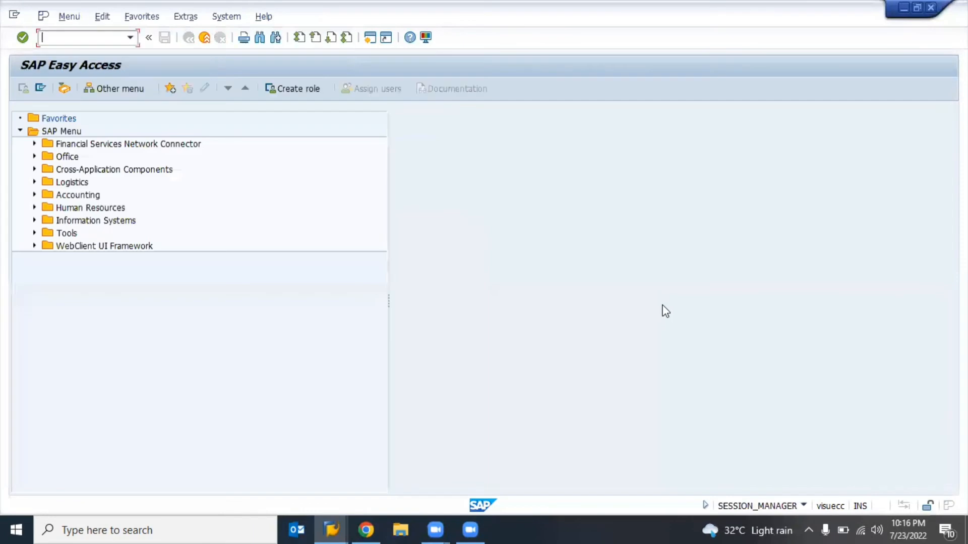
{"action": "type", "text": "xk02"}
{"action": "key", "text": "Return"}
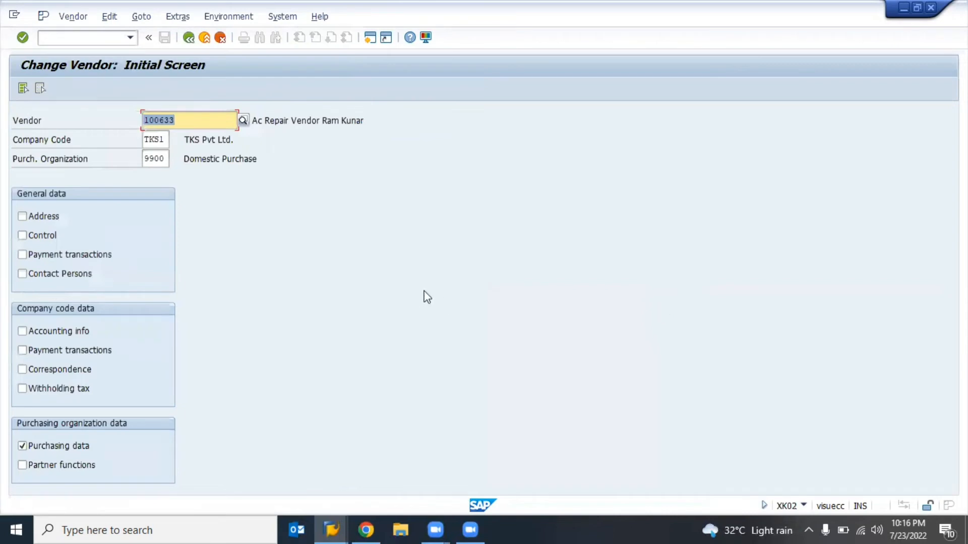
Leave Change Vendor, open Create Vendor with XK01 and examine the company code and purchasing organization fields.
{"action": "key", "text": "F3"}
{"action": "type", "text": "xk0"}
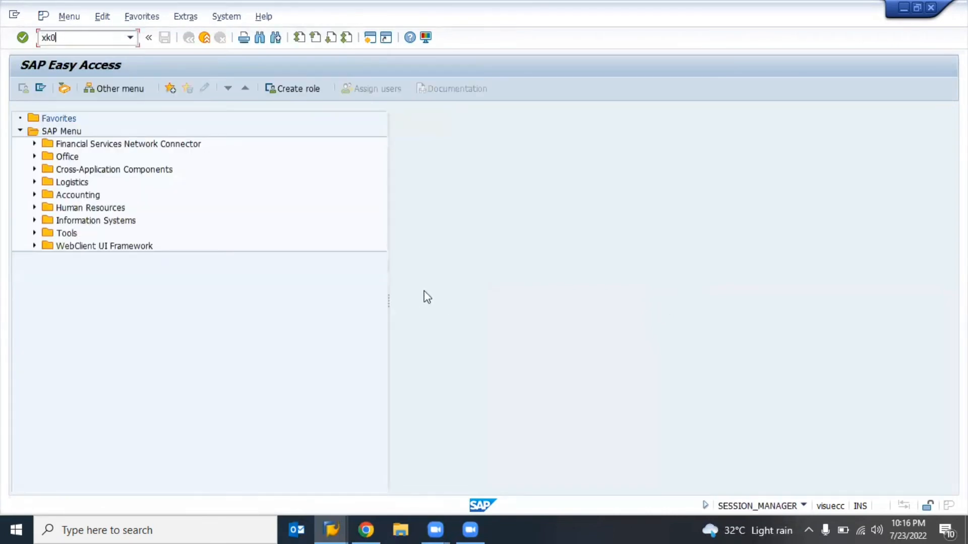
{"action": "type", "text": "1"}
{"action": "key", "text": "Return"}
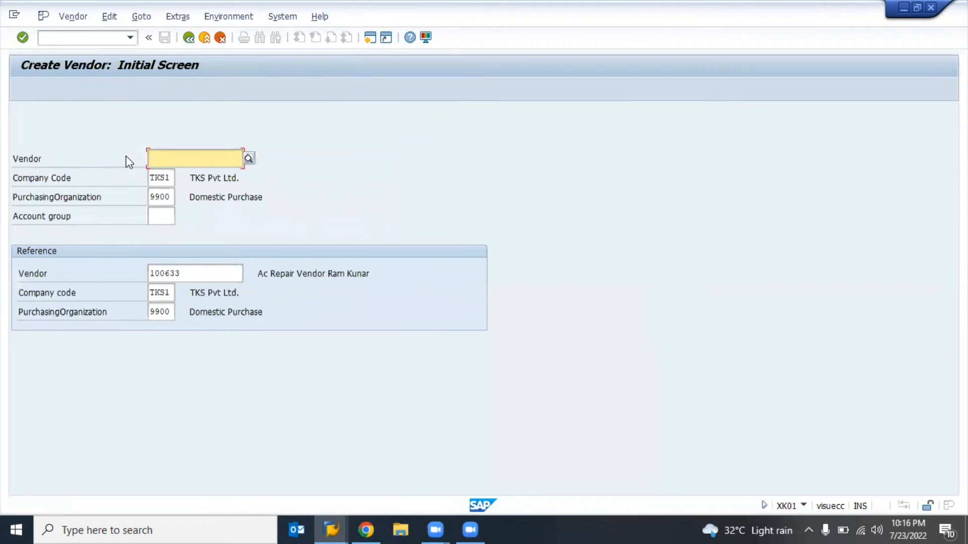
{"action": "left_click", "coordinate": [50, 179]}
{"action": "left_click", "coordinate": [84, 199]}
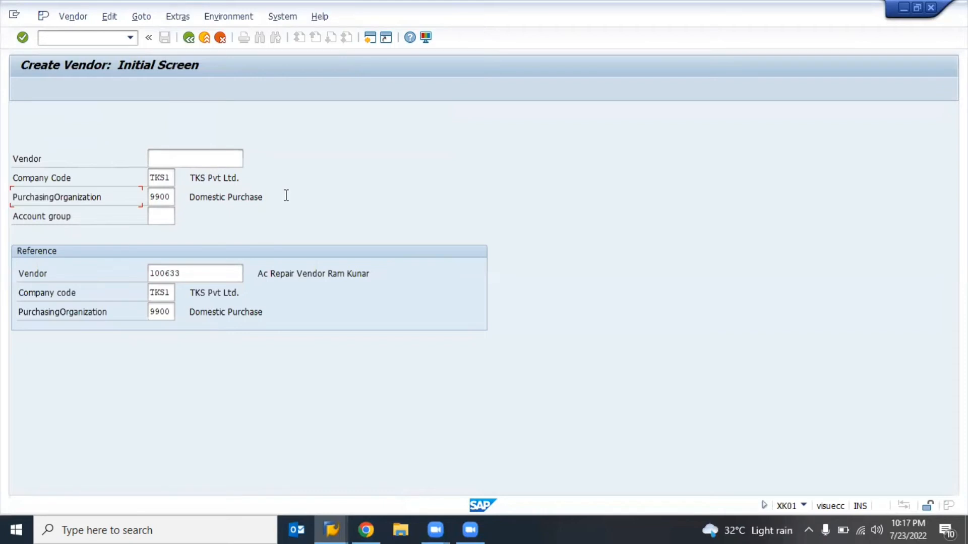
Leave vendor creation, open the Maintain Business Partner transaction BP and start creating an organization.
{"action": "key", "text": "F3"}
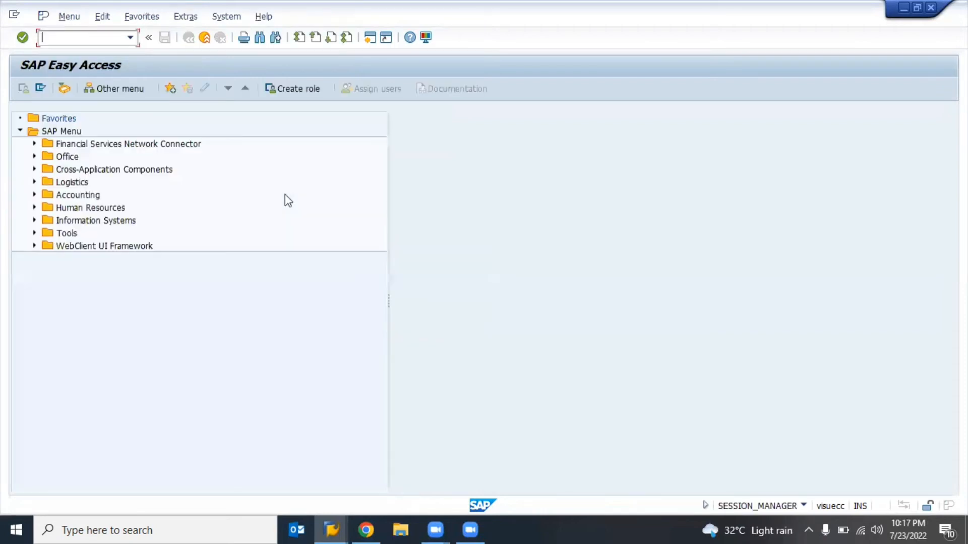
{"action": "type", "text": "bpo"}
{"action": "key", "text": "Return"}
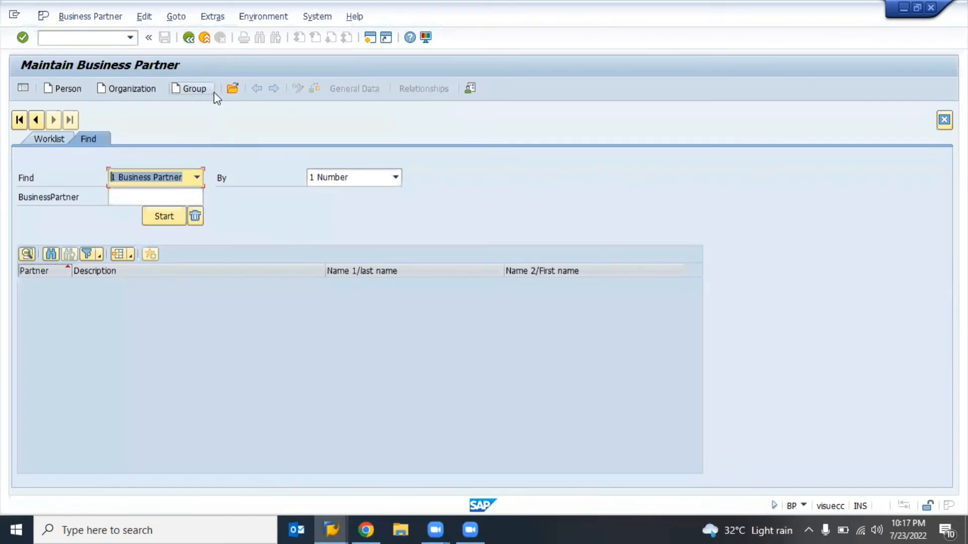
{"action": "left_click", "coordinate": [126, 90]}
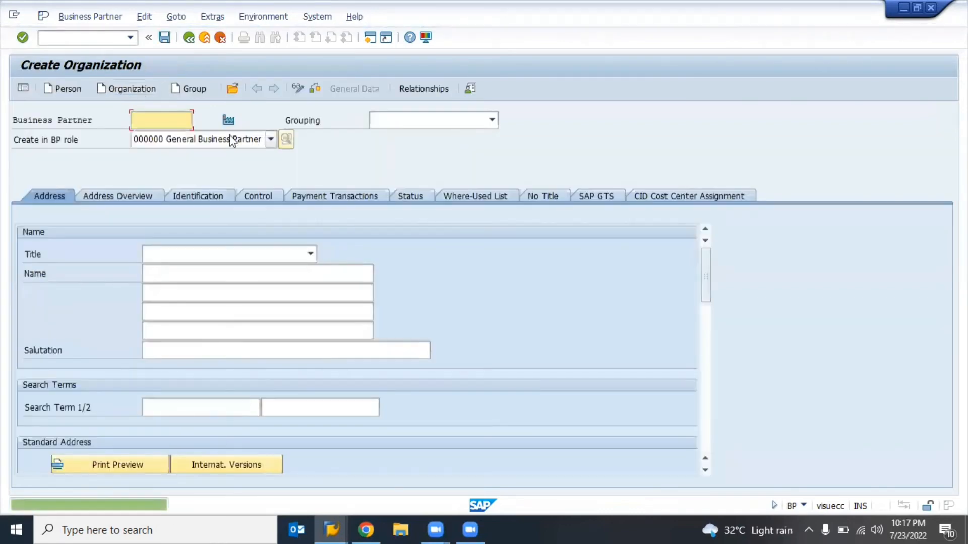
Assign the business partner role FLVN00 CVI: FI Vendor, confirm the role change and open the company code data.
{"action": "left_click", "coordinate": [206, 136]}
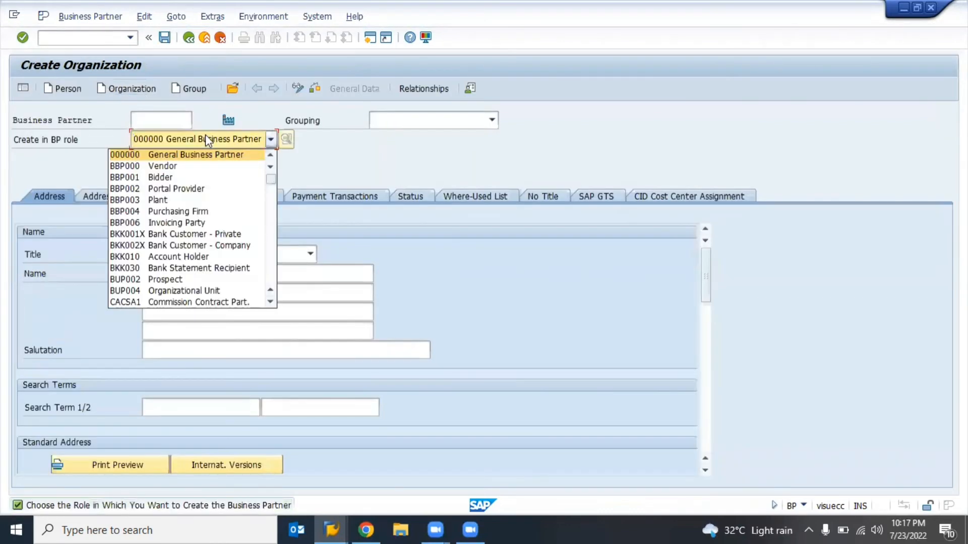
{"action": "key", "text": "Down"}
{"action": "key", "text": "Down"}
{"action": "key", "text": "Down"}
{"action": "key", "text": "Down"}
{"action": "key", "text": "Down"}
{"action": "key", "text": "Down"}
{"action": "key", "text": "Down"}
{"action": "key", "text": "Down"}
{"action": "key", "text": "Down"}
{"action": "key", "text": "Down"}
{"action": "key", "text": "Down"}
{"action": "key", "text": "Down"}
{"action": "key", "text": "Down"}
{"action": "key", "text": "Down"}
{"action": "key", "text": "Down"}
{"action": "key", "text": "Down"}
{"action": "key", "text": "Down"}
{"action": "key", "text": "Down"}
{"action": "key", "text": "Down"}
{"action": "key", "text": "Down"}
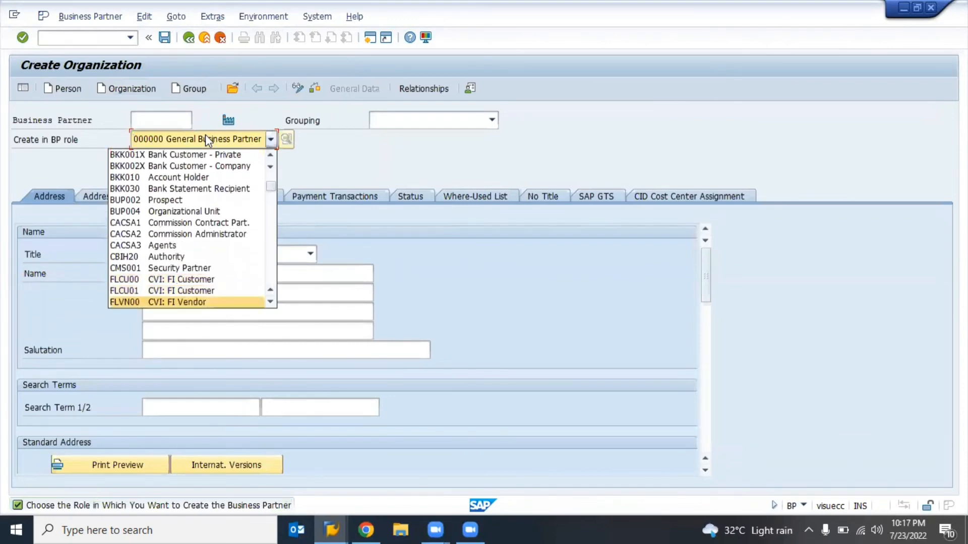
{"action": "key", "text": "Down"}
{"action": "key", "text": "Up"}
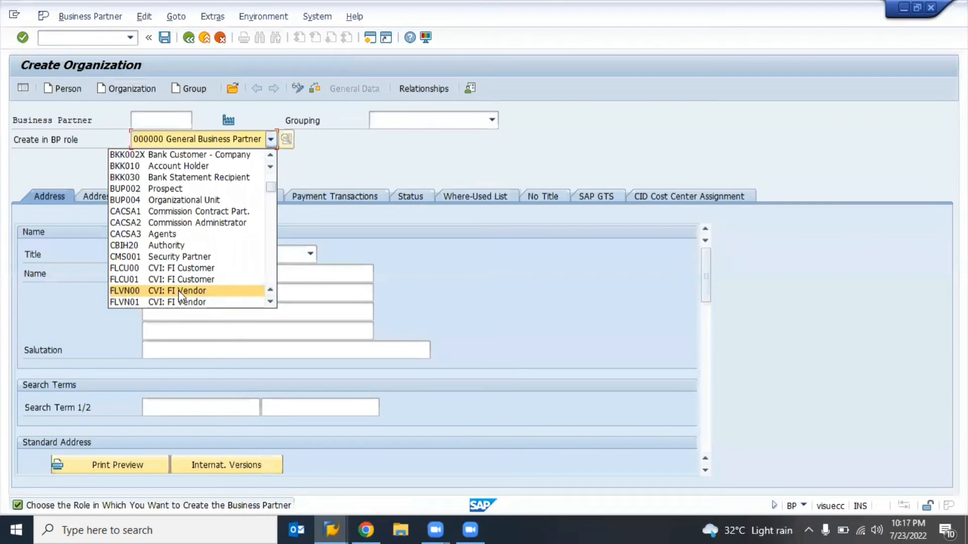
{"action": "left_click", "coordinate": [127, 289]}
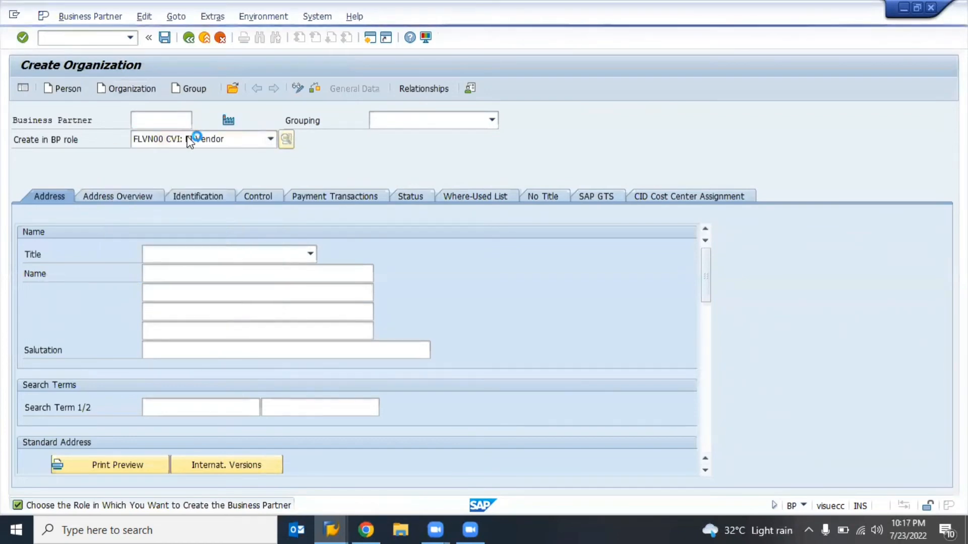
{"action": "left_click", "coordinate": [396, 414]}
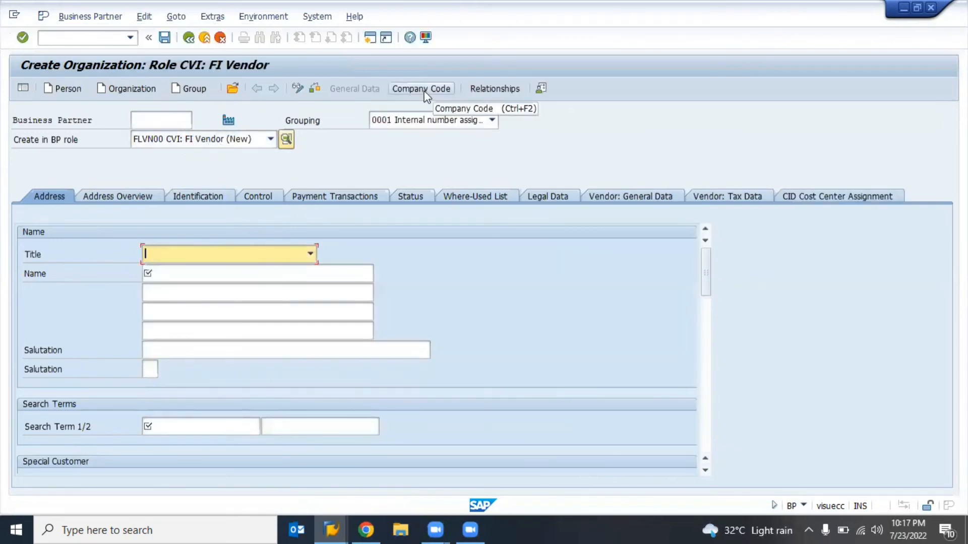
{"action": "left_click", "coordinate": [427, 90]}
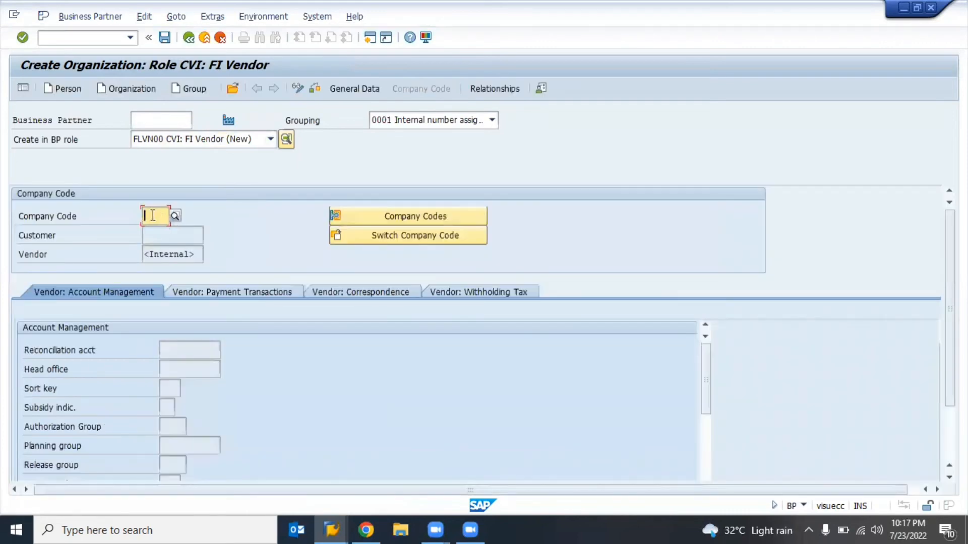
Change the business partner role to FLVN01 CVI: FI Vendor, confirm the change and open the purchasing organization data.
{"action": "left_click", "coordinate": [198, 144]}
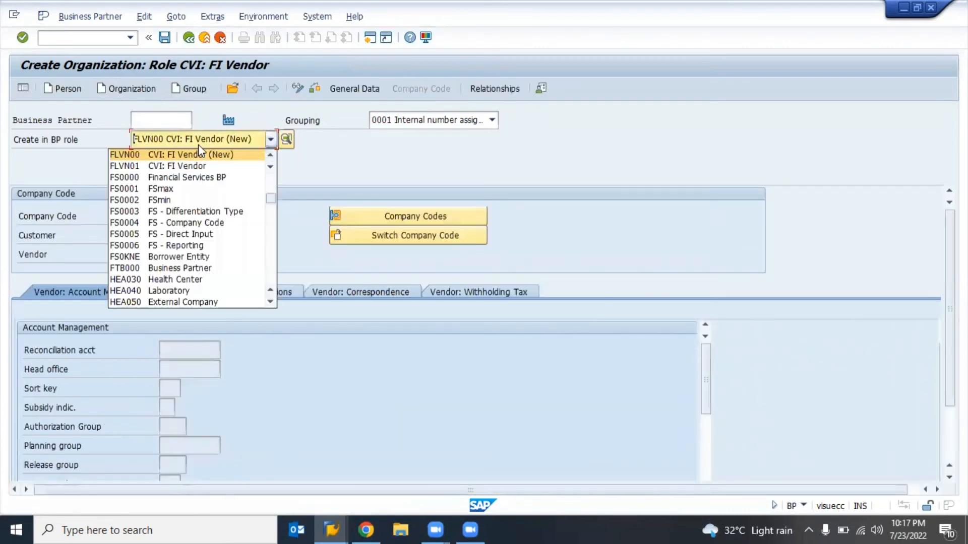
{"action": "left_click", "coordinate": [183, 165]}
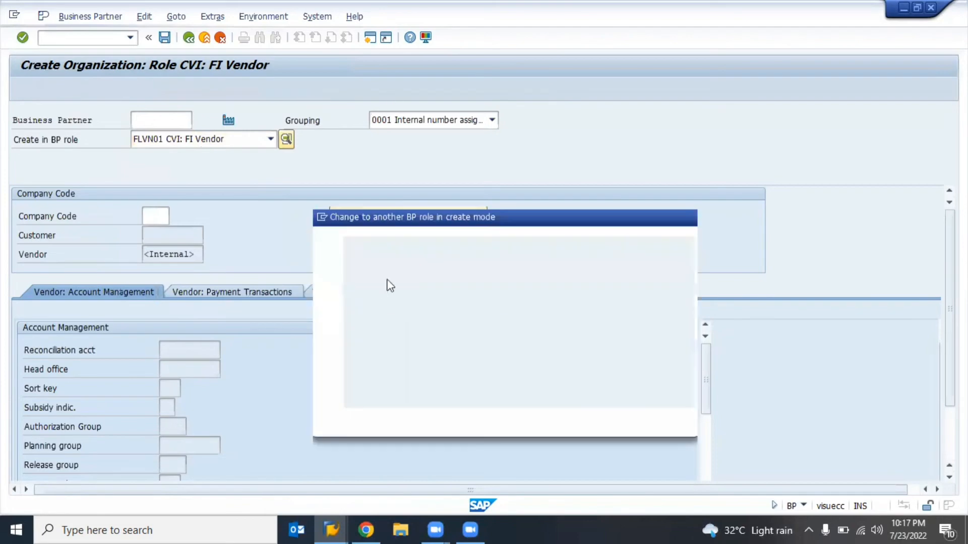
{"action": "left_click", "coordinate": [376, 410]}
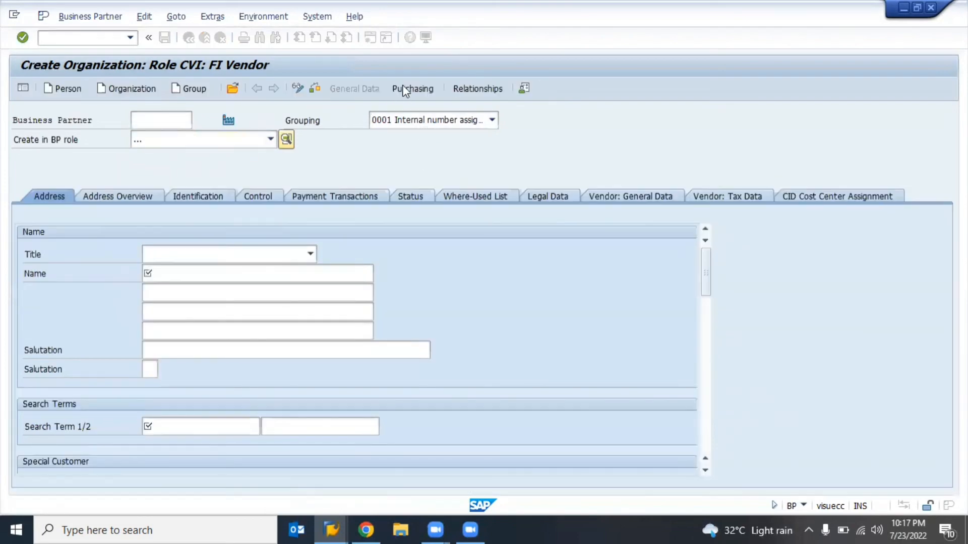
{"action": "left_click", "coordinate": [412, 88]}
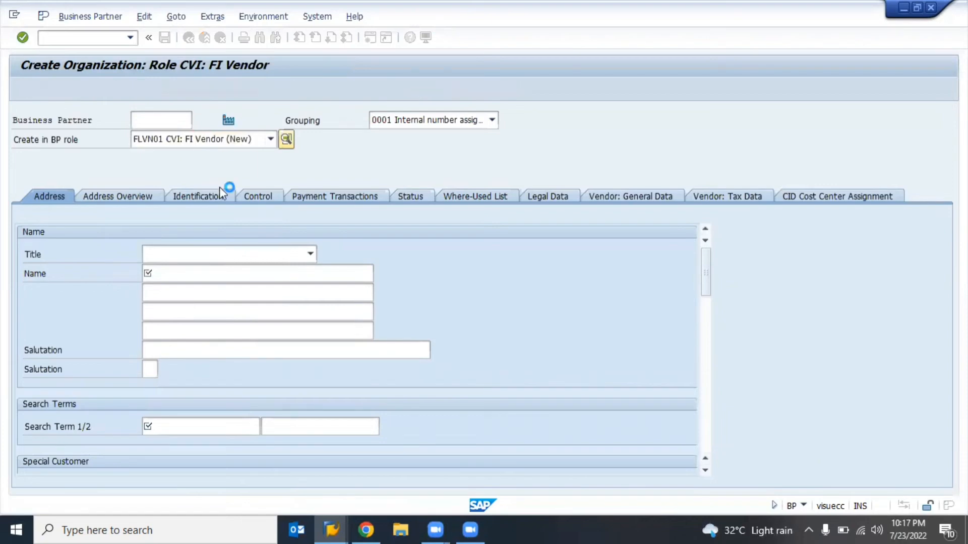
{"action": "left_click", "coordinate": [150, 217]}
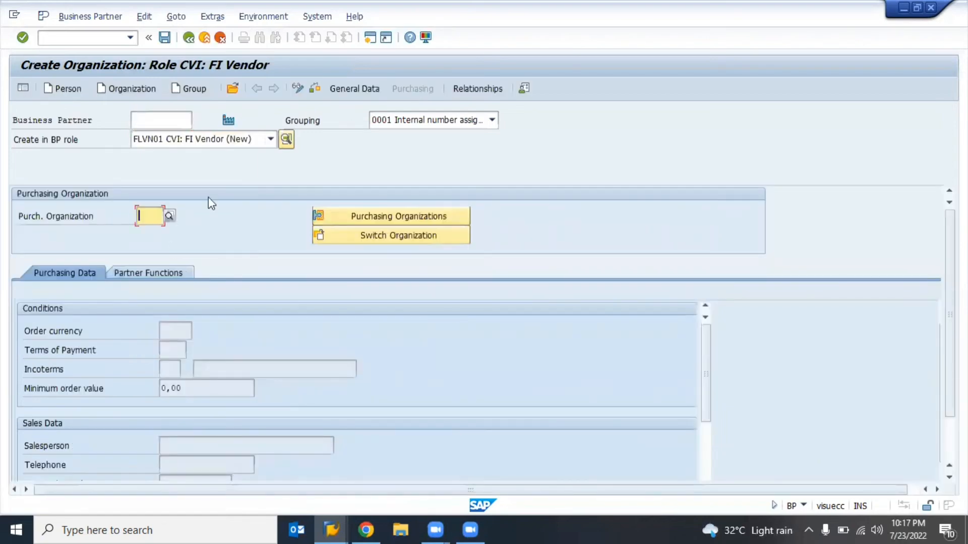
Leave the business partner transaction and return to the info record's first purchasing organization data screen in the other session.
{"action": "left_click", "coordinate": [85, 39]}
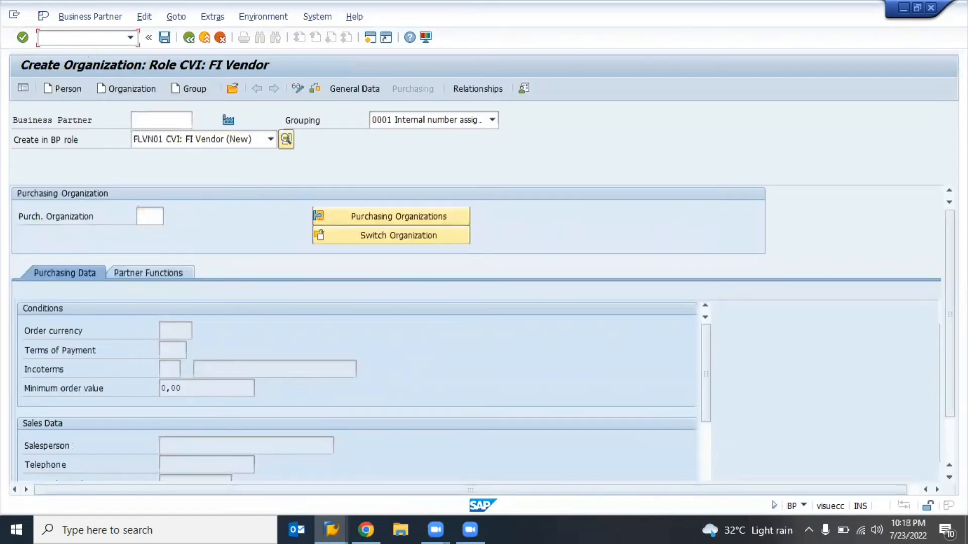
{"action": "key", "text": "Return"}
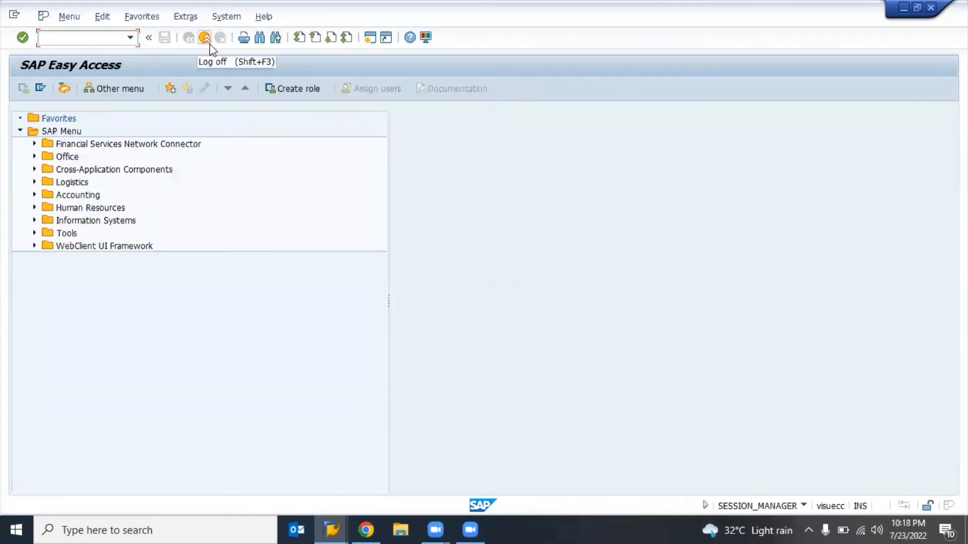
{"action": "key", "text": "alt+Tab"}
{"action": "key", "text": "alt+Tab"}
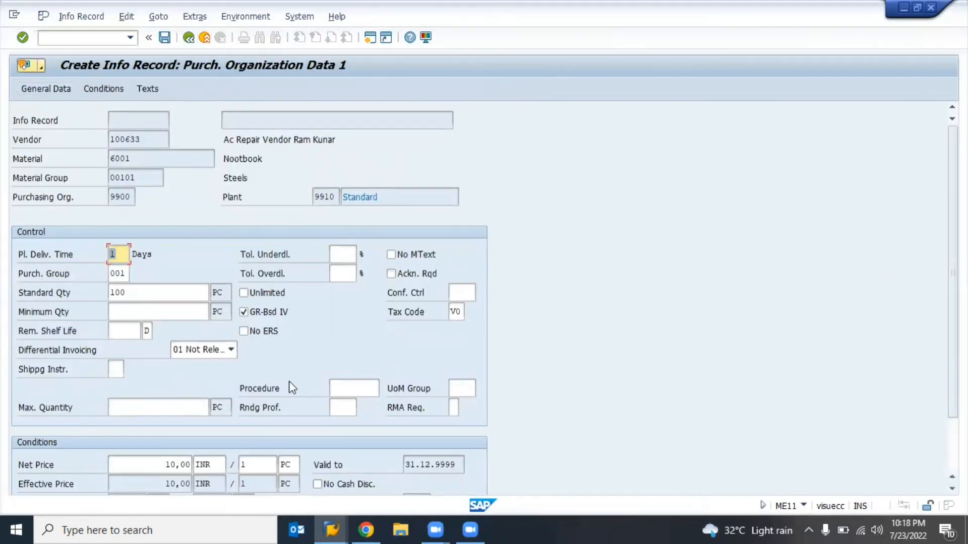
{"action": "scroll", "coordinate": [289, 388], "scroll_direction": "down", "scroll_amount": 1}
{"action": "scroll", "coordinate": [162, 235], "scroll_direction": "down", "scroll_amount": 2}
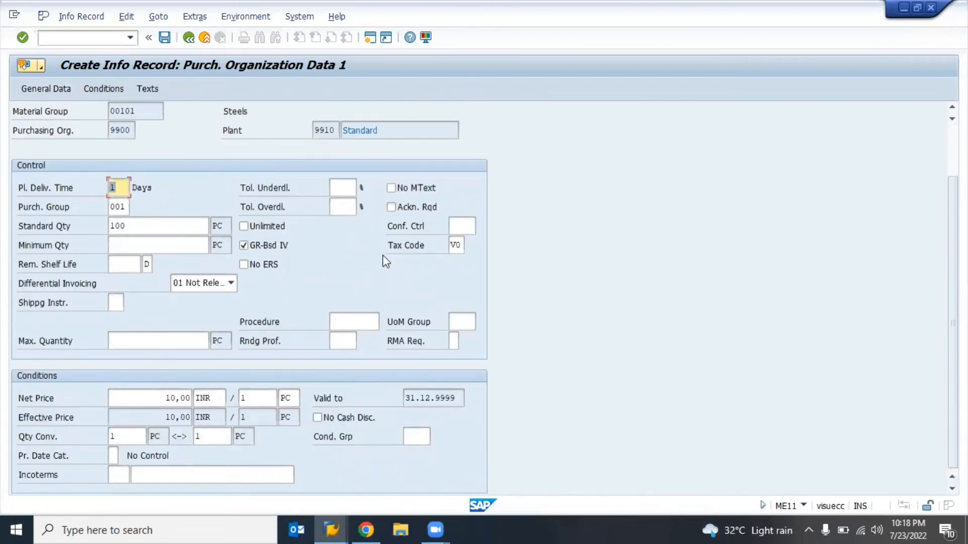
Check the info record's standard quantity and tax code, and view the available confirmation control keys without assigning one.
{"action": "left_click", "coordinate": [154, 229]}
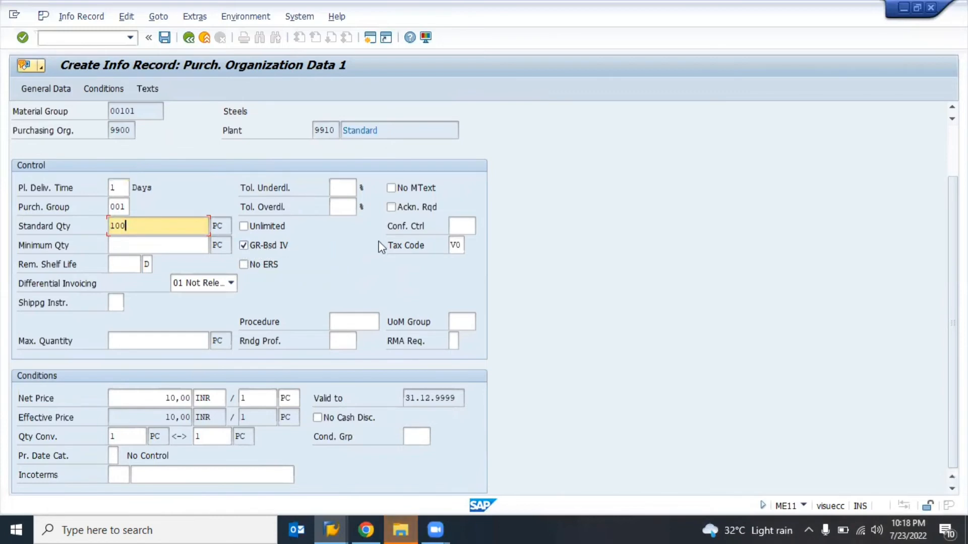
{"action": "type", "text": "100"}
{"action": "left_click", "coordinate": [456, 245]}
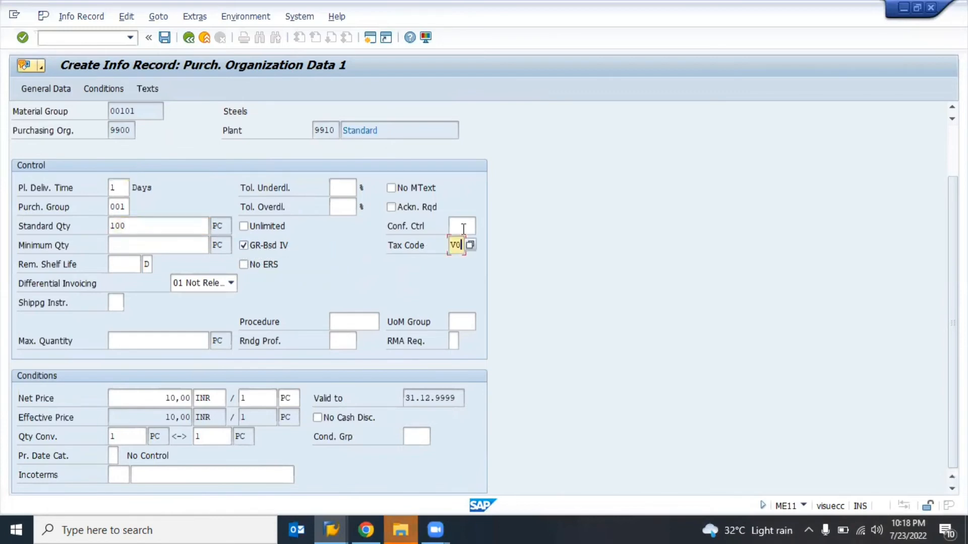
{"action": "left_click", "coordinate": [463, 226]}
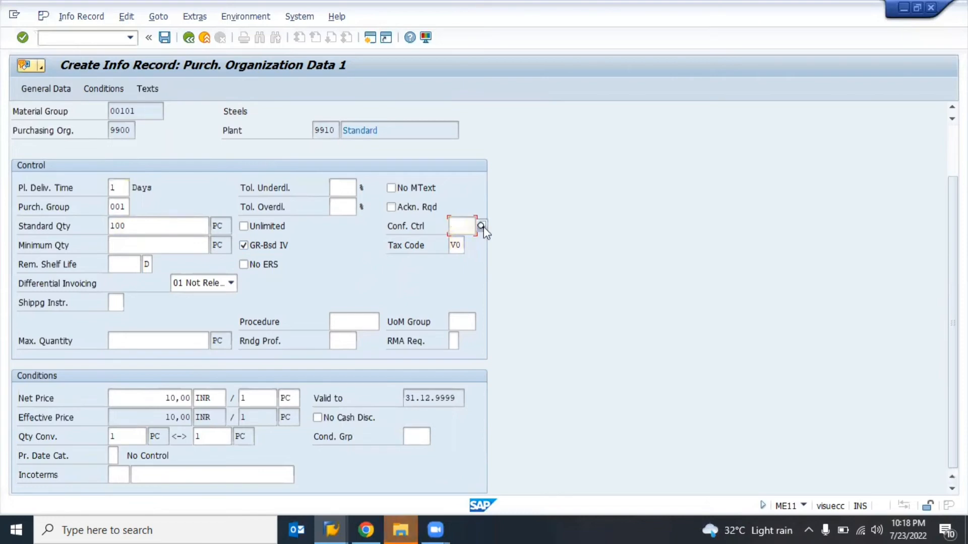
{"action": "left_click", "coordinate": [481, 226]}
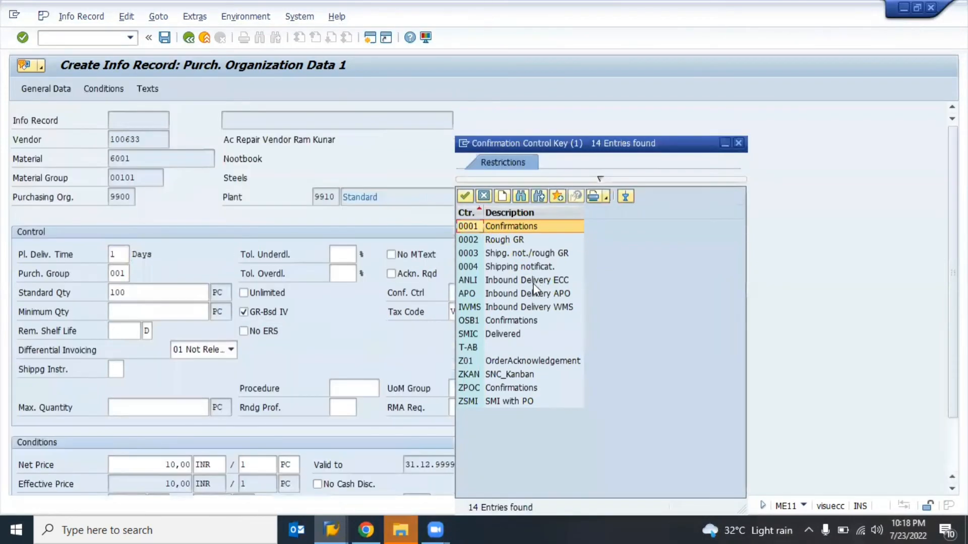
{"action": "left_click", "coordinate": [533, 283]}
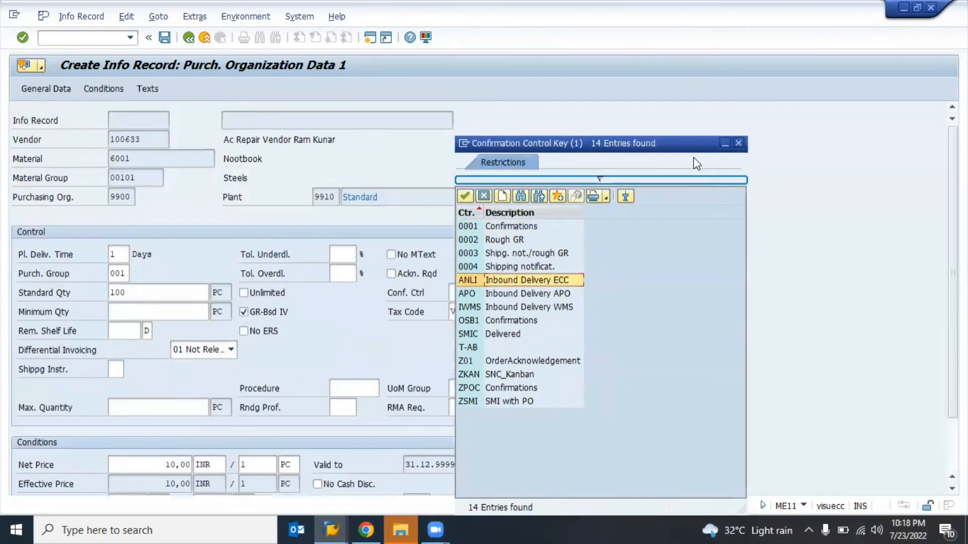
{"action": "key", "text": "Escape"}
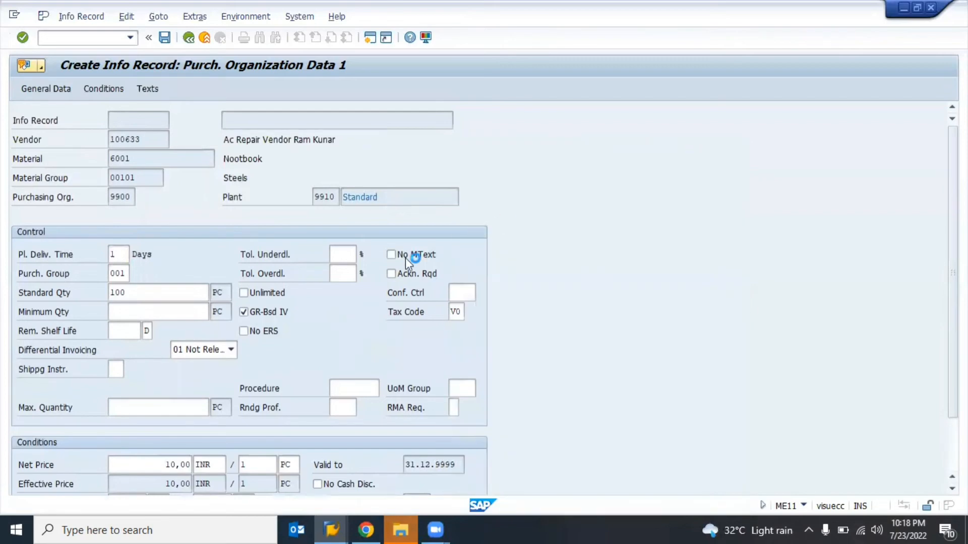
Check the net price of the info record and open its gross price conditions.
{"action": "scroll", "coordinate": [304, 306], "scroll_direction": "down", "scroll_amount": 2}
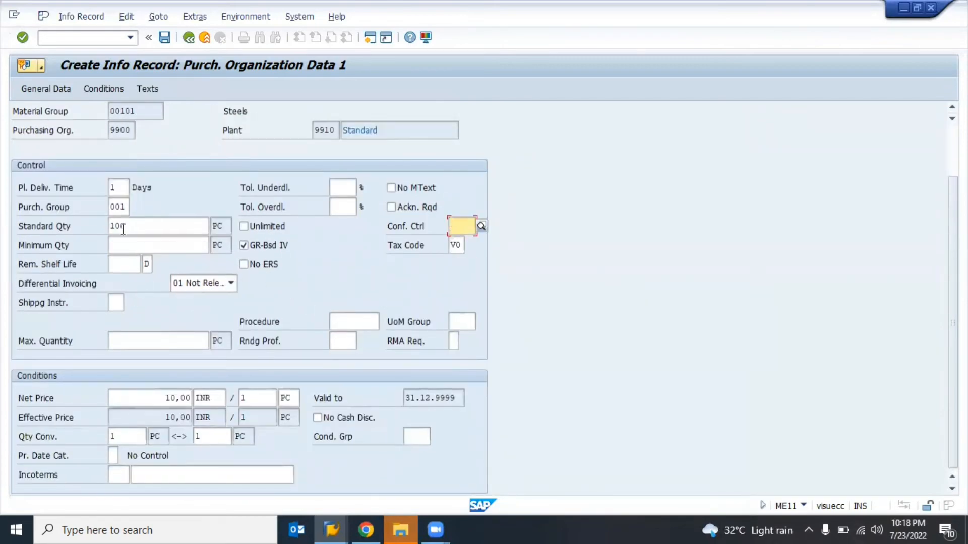
{"action": "left_click", "coordinate": [140, 403]}
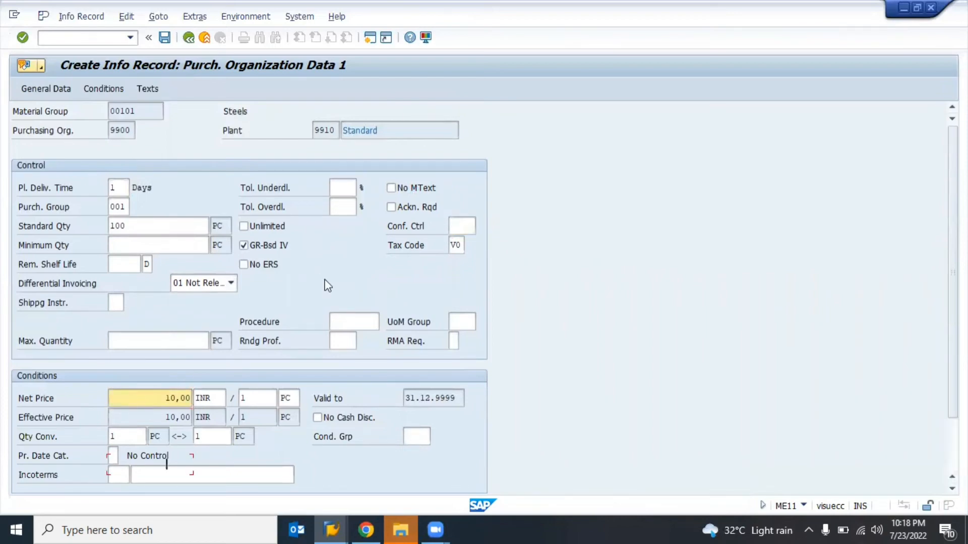
{"action": "scroll", "coordinate": [326, 283], "scroll_direction": "up", "scroll_amount": 2}
{"action": "key", "text": "Return"}
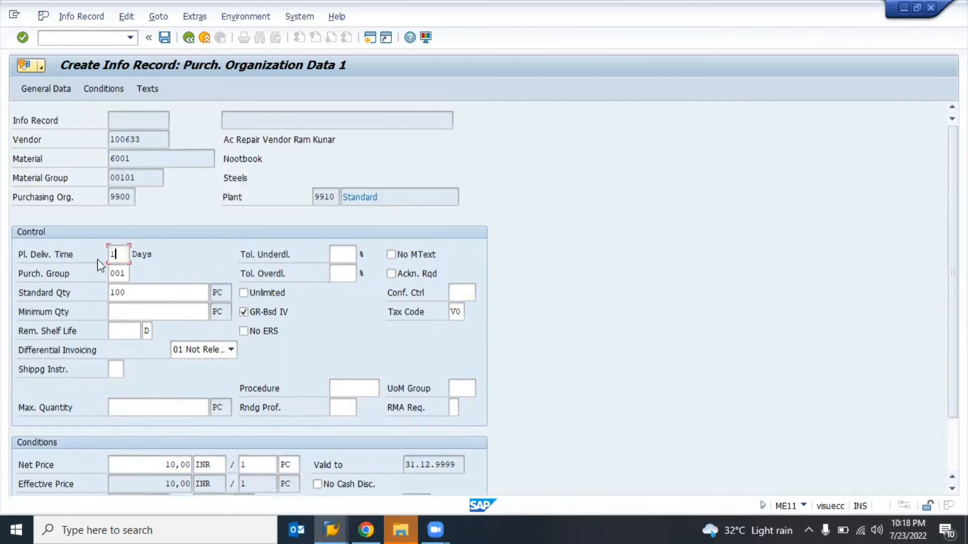
{"action": "left_click", "coordinate": [93, 88]}
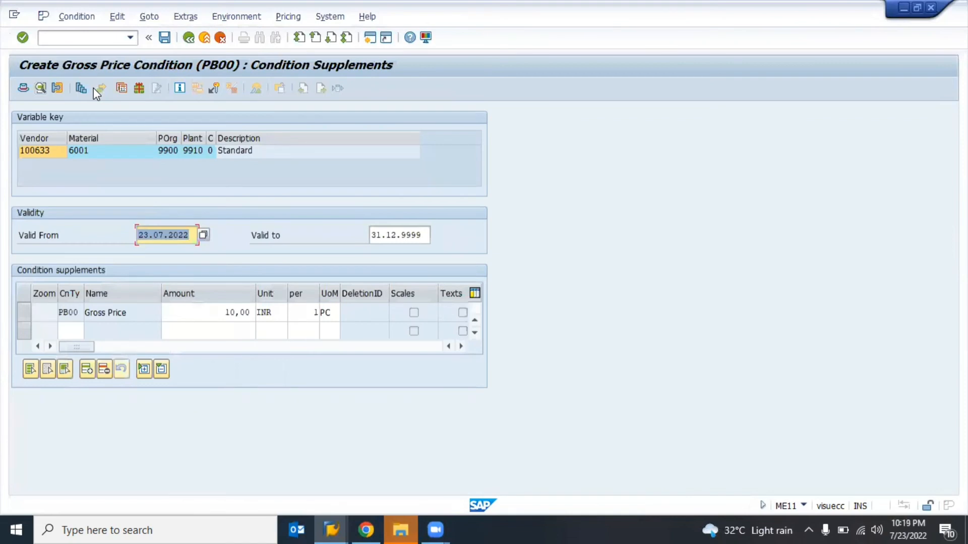
Add the condition type RA00 Discount % on Net below the gross price with an amount of 1 %.
{"action": "left_click", "coordinate": [200, 313]}
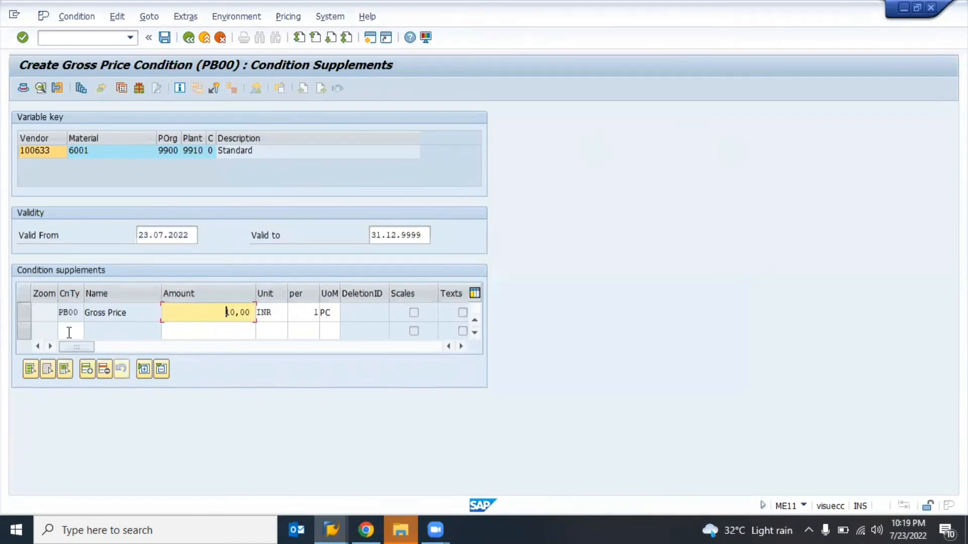
{"action": "left_click", "coordinate": [71, 331]}
{"action": "left_click", "coordinate": [89, 333]}
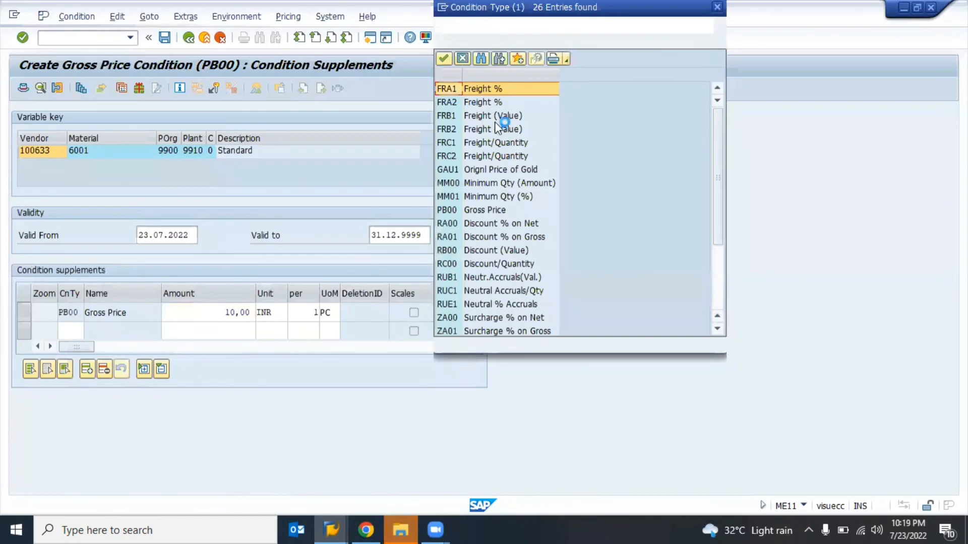
{"action": "double_click", "coordinate": [482, 226]}
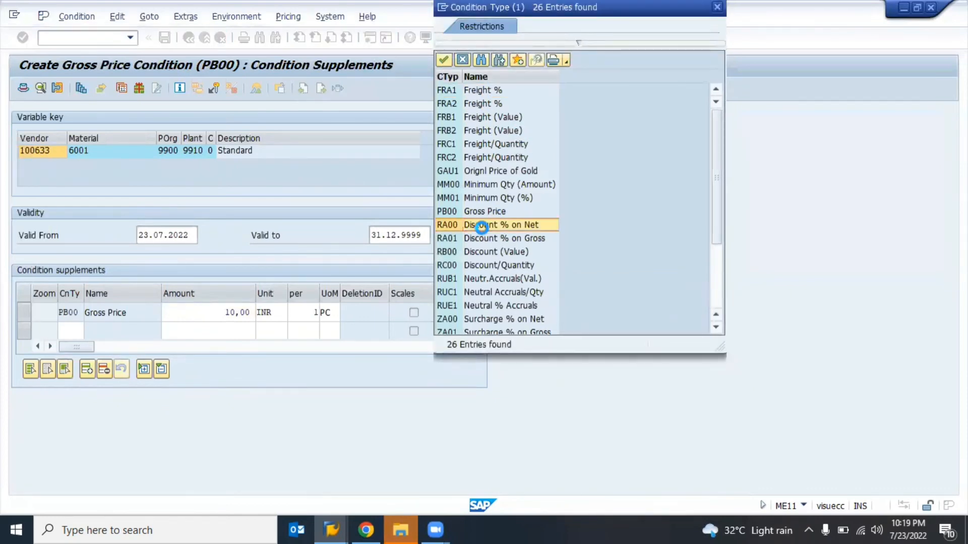
{"action": "left_click", "coordinate": [217, 335]}
{"action": "type", "text": "1"}
{"action": "key", "text": "Return"}
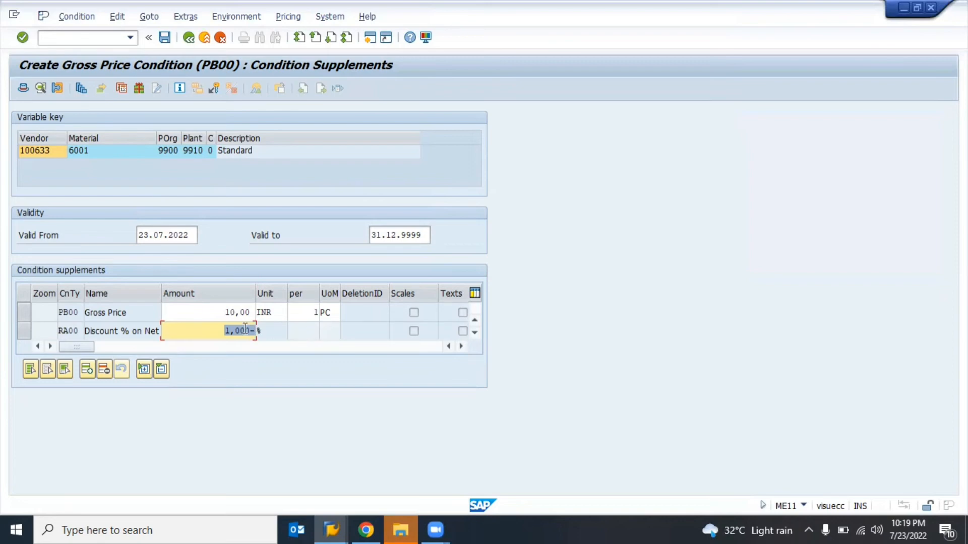
Review the gross price and discount rows and browse the condition types available for the next empty row.
{"action": "left_click", "coordinate": [99, 313]}
{"action": "left_click", "coordinate": [109, 331]}
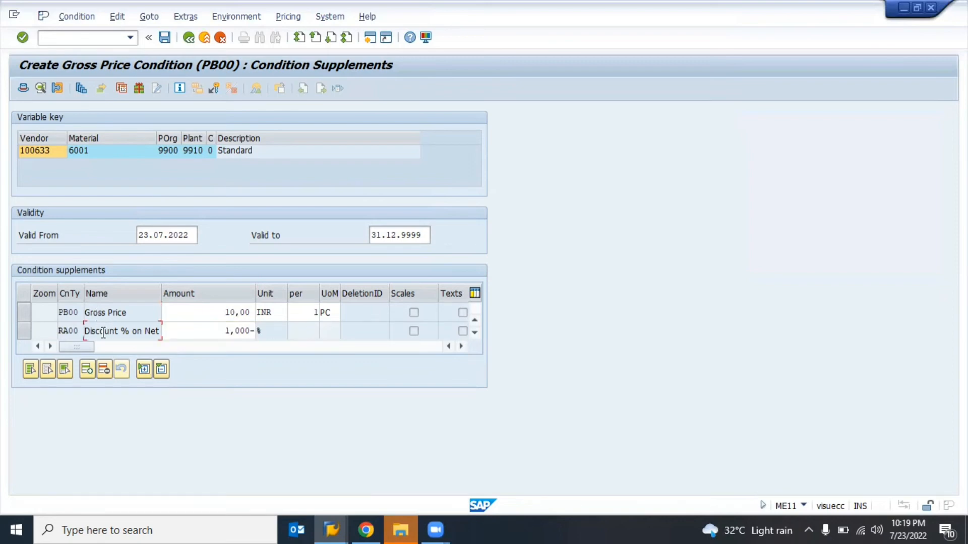
{"action": "left_click", "coordinate": [477, 334]}
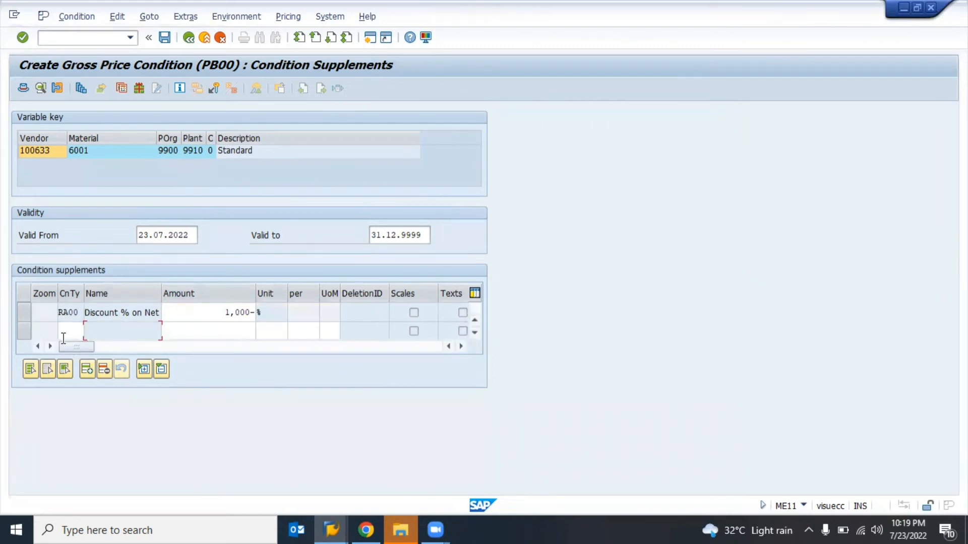
{"action": "left_click", "coordinate": [76, 331]}
{"action": "left_click", "coordinate": [89, 331]}
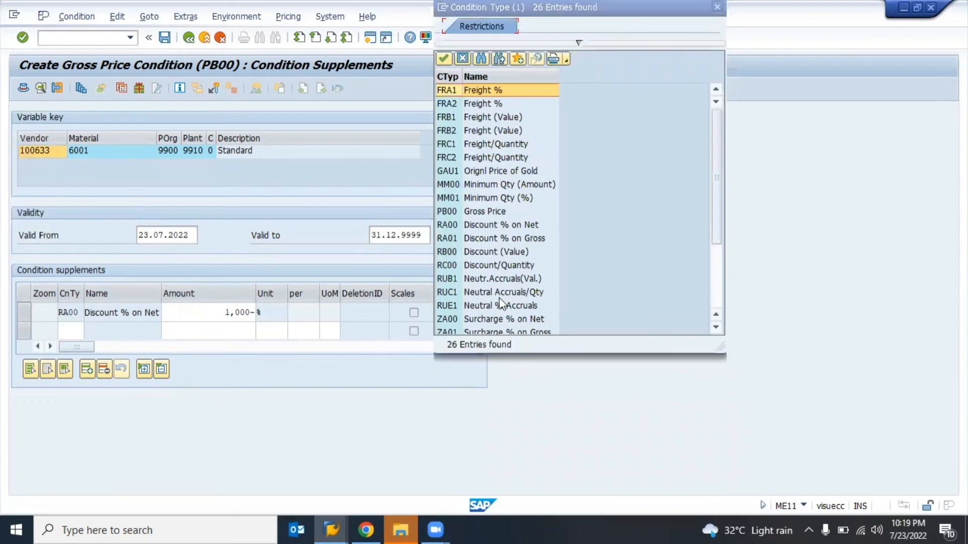
{"action": "scroll", "coordinate": [500, 302], "scroll_direction": "down", "scroll_amount": 5}
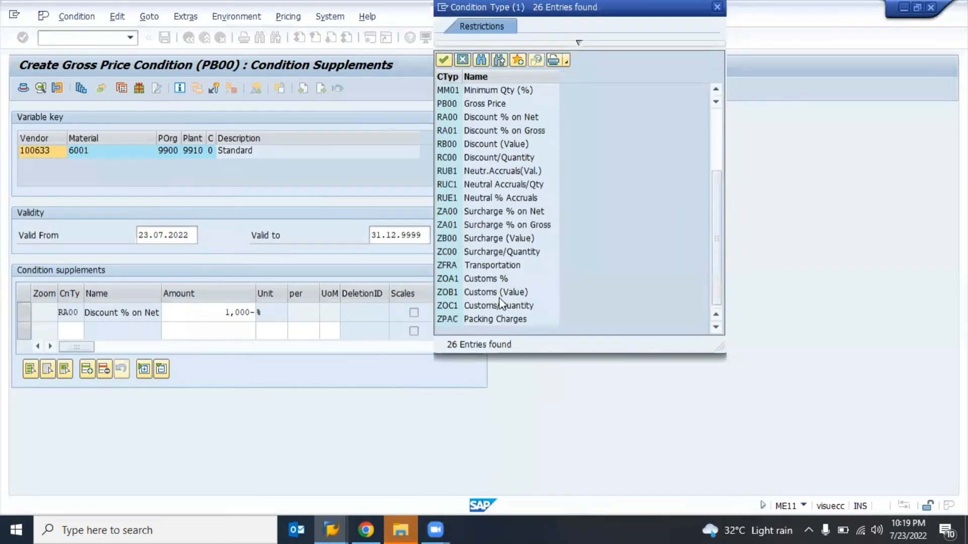
{"action": "scroll", "coordinate": [476, 177], "scroll_direction": "up", "scroll_amount": 3}
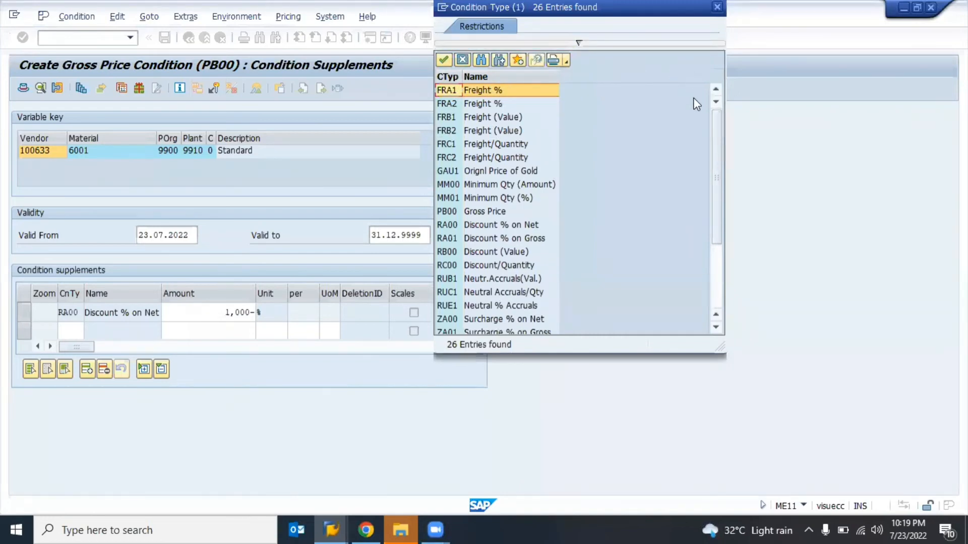
{"action": "key", "text": "Escape"}
{"action": "type", "text": "FRA1"}
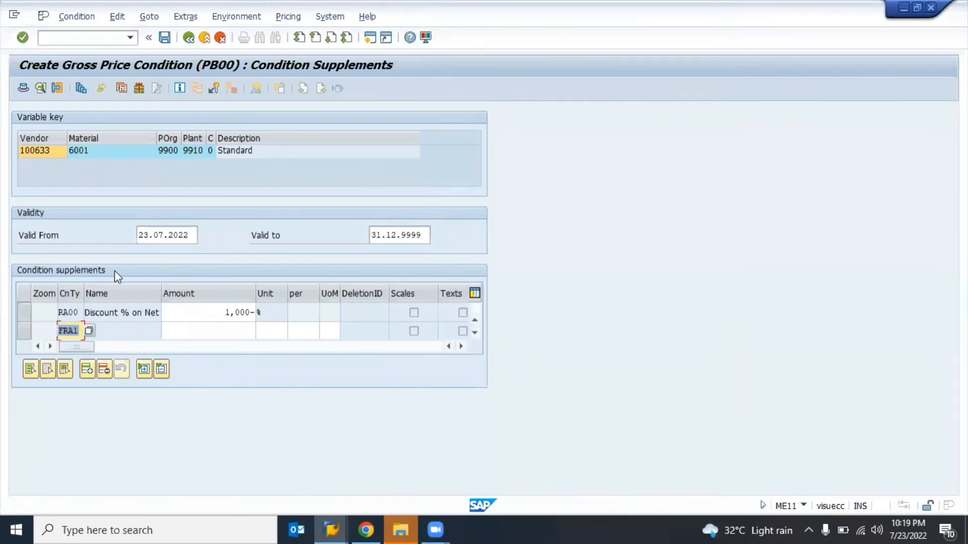
{"action": "left_click", "coordinate": [22, 329]}
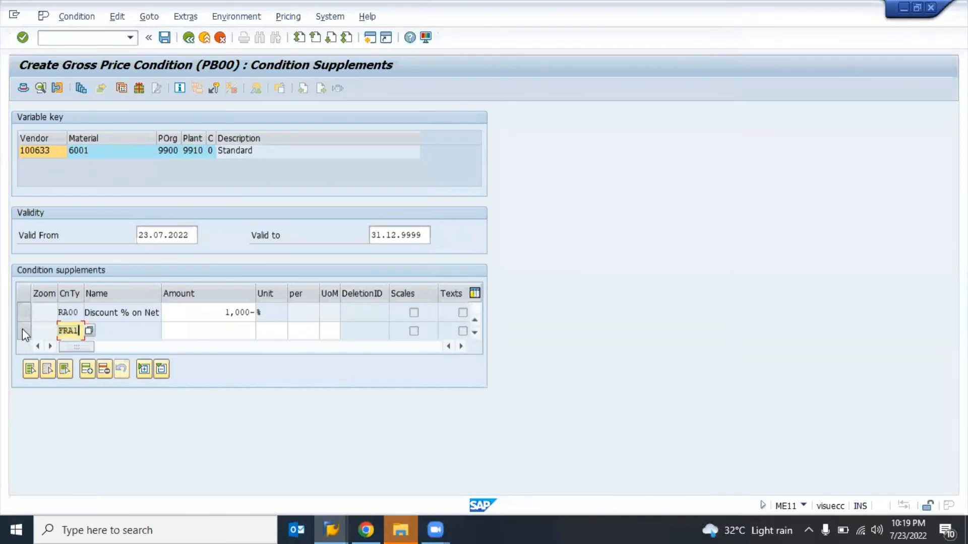
{"action": "left_click", "coordinate": [105, 372]}
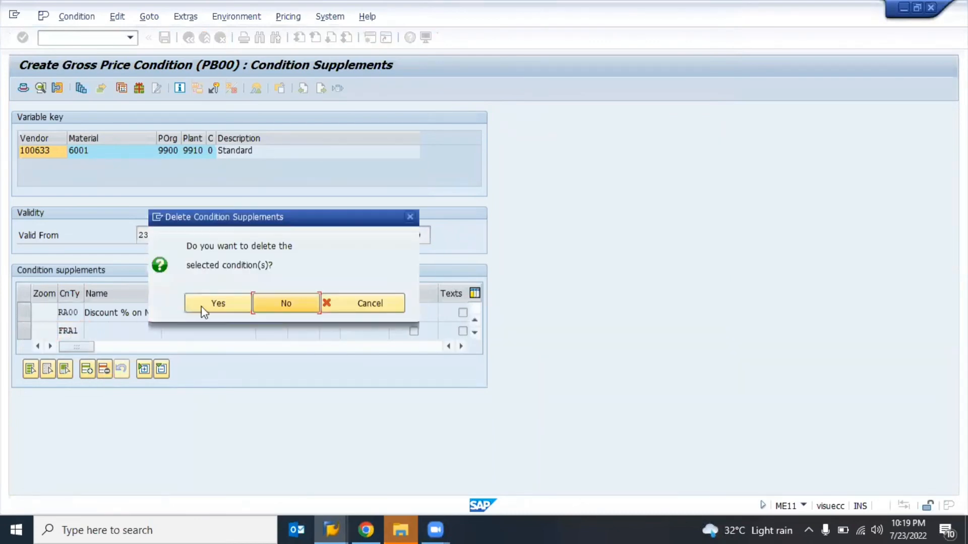
{"action": "key", "text": "Return"}
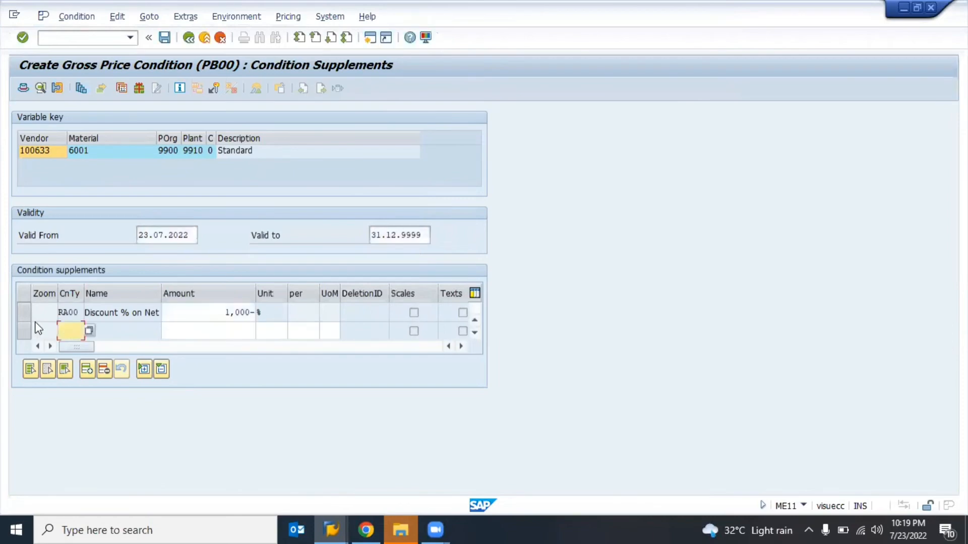
Delete the RA00 discount from the condition supplements and return to the info record's purchasing organization data.
{"action": "left_click", "coordinate": [24, 312]}
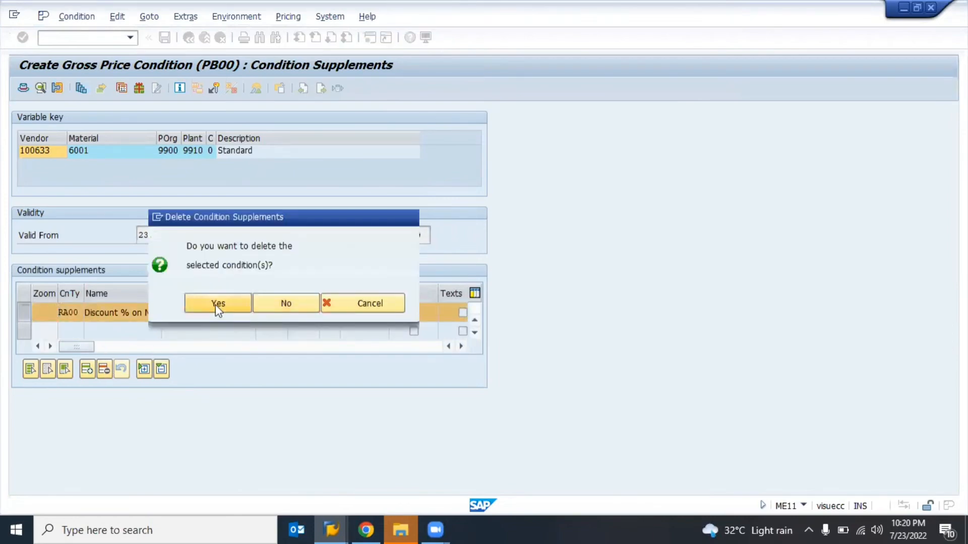
{"action": "key", "text": "Return"}
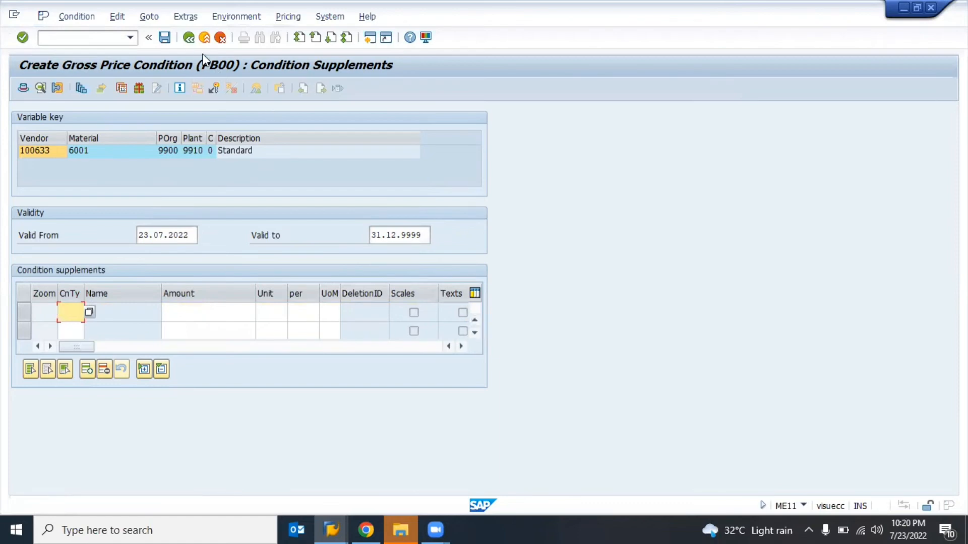
{"action": "key", "text": "F3"}
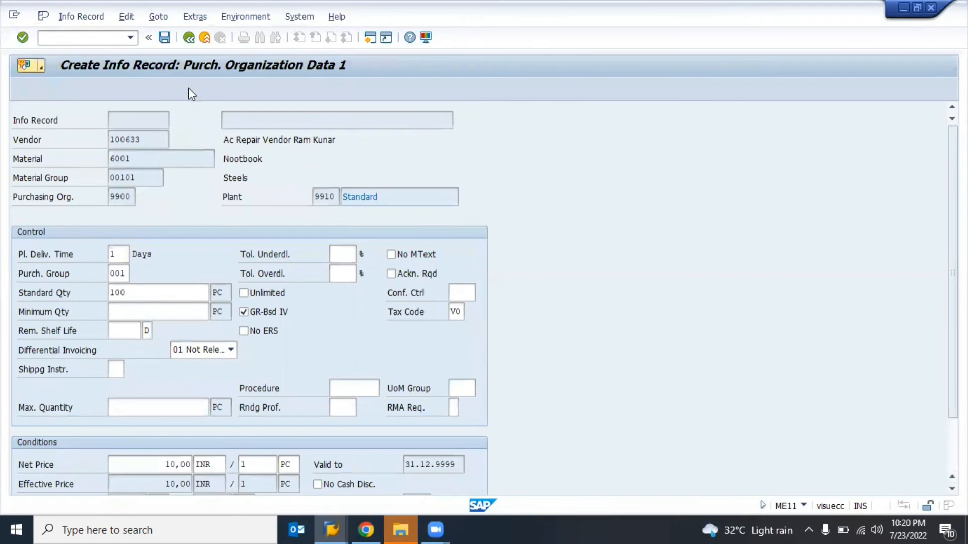
Add an empty line to the English info memo in the text overview and save the info record.
{"action": "key", "text": "Return"}
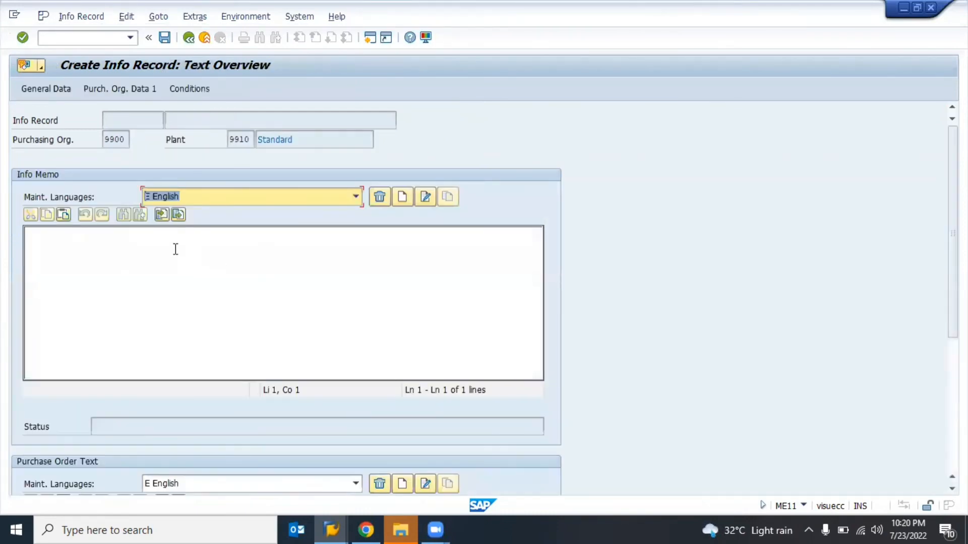
{"action": "left_click", "coordinate": [145, 256]}
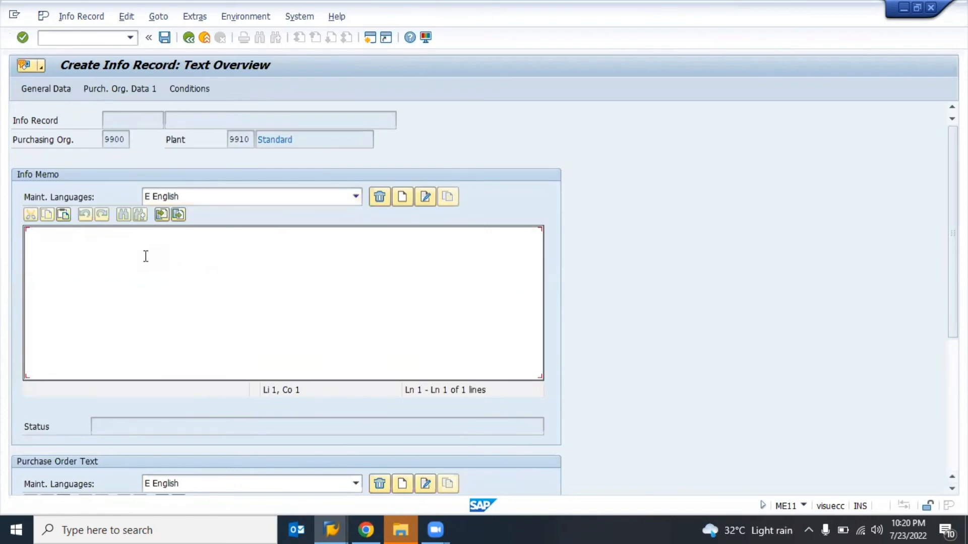
{"action": "key", "text": "Return"}
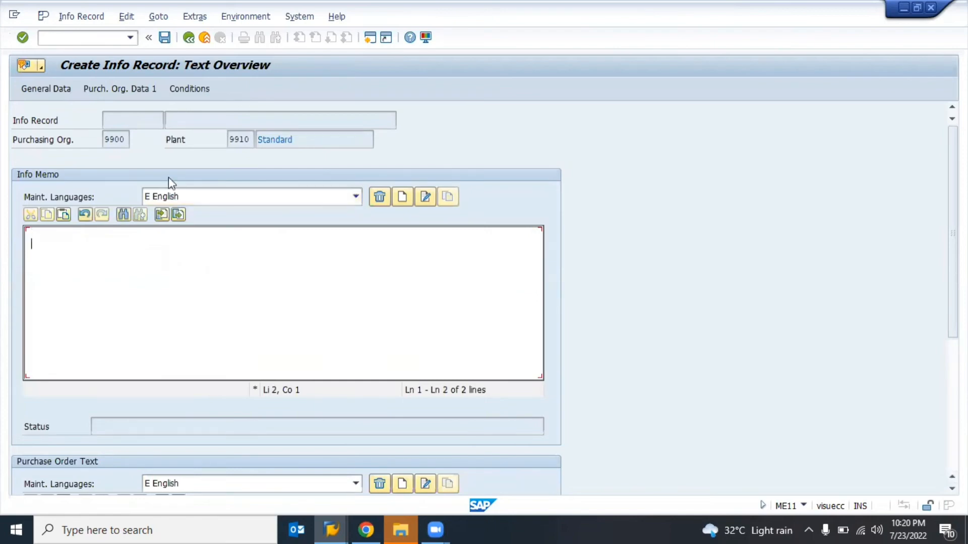
{"action": "left_click", "coordinate": [165, 38]}
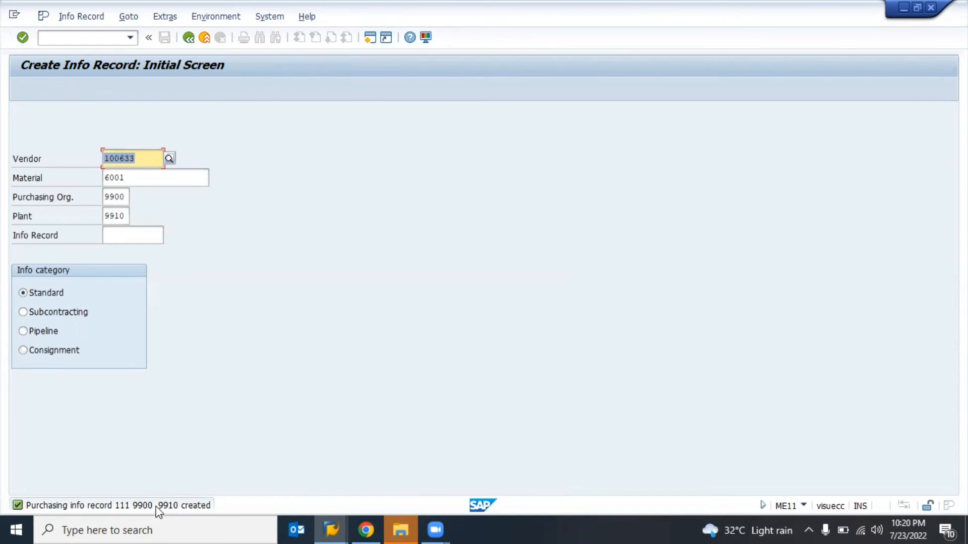
{"action": "key", "text": "Return"}
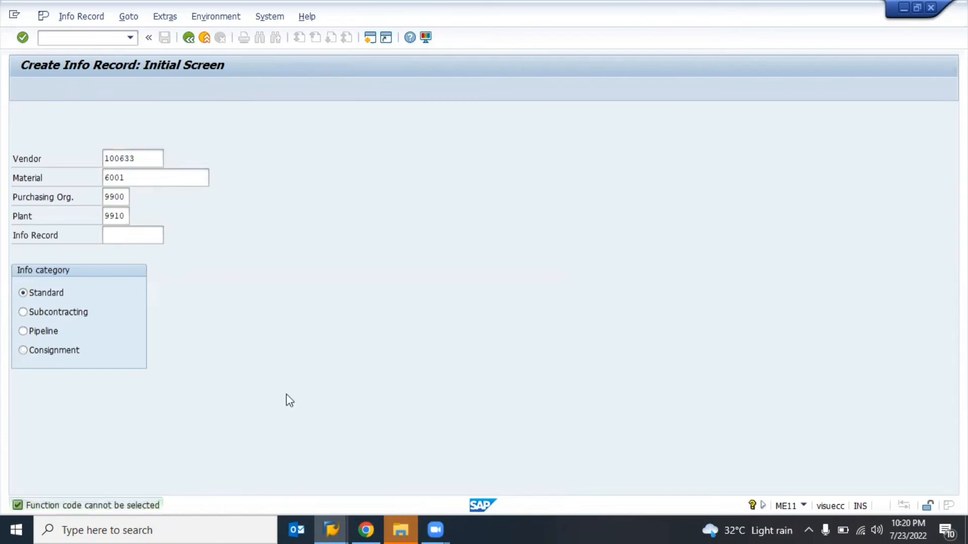
Leave the Create Info Record transaction and start transaction ME12 to change an info record.
{"action": "key", "text": "F3"}
{"action": "type", "text": "/n"}
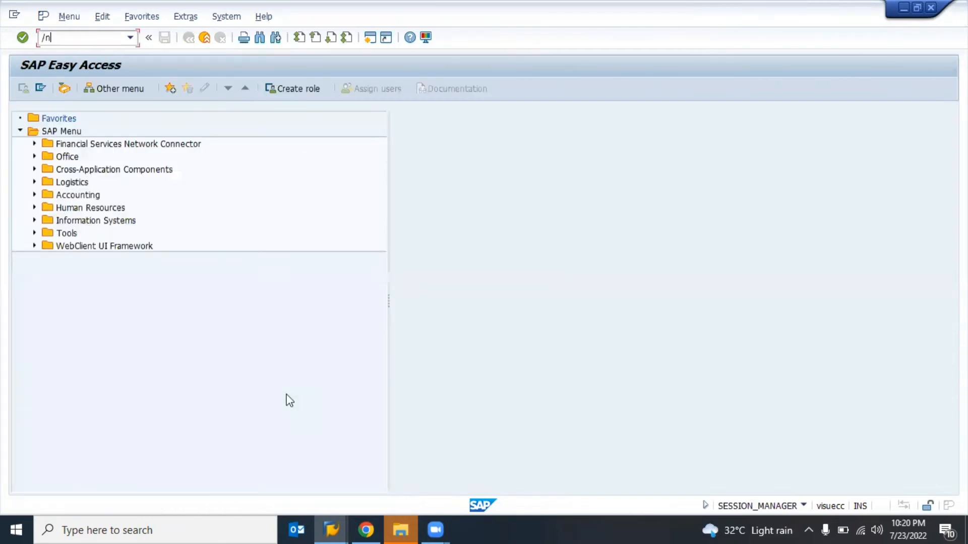
{"action": "type", "text": "bpme12"}
{"action": "key", "text": "Return"}
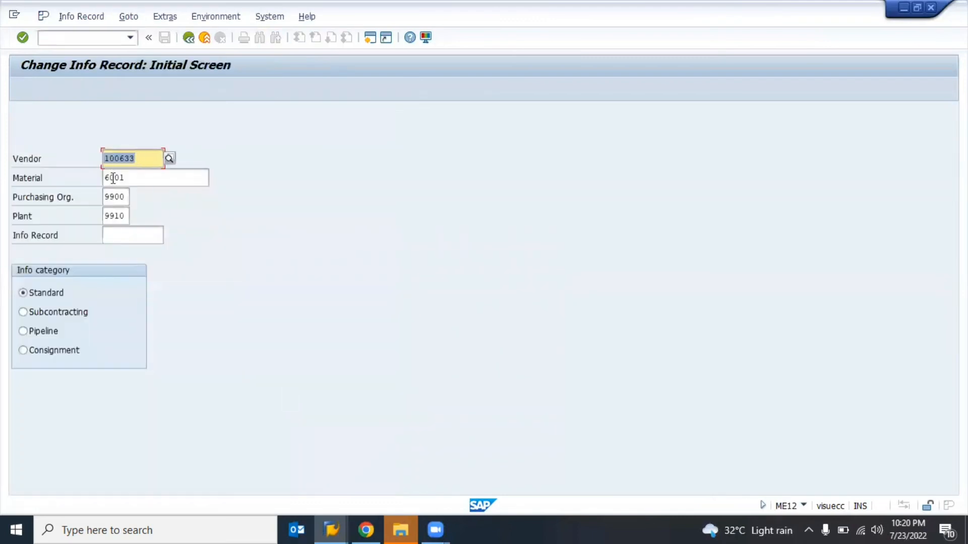
Look up the info record number for the current vendor and purchasing organization, and pick record 111.
{"action": "left_click", "coordinate": [128, 237]}
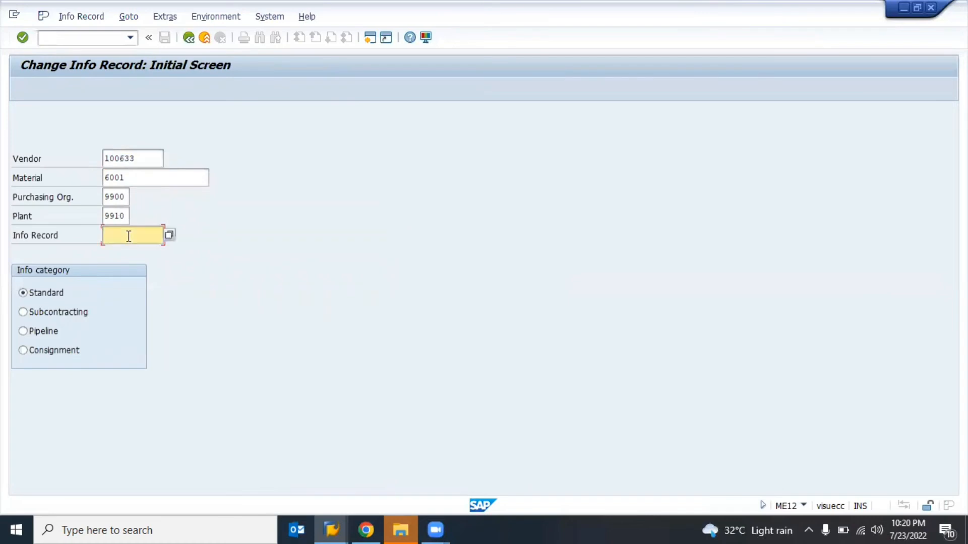
{"action": "left_click", "coordinate": [169, 236]}
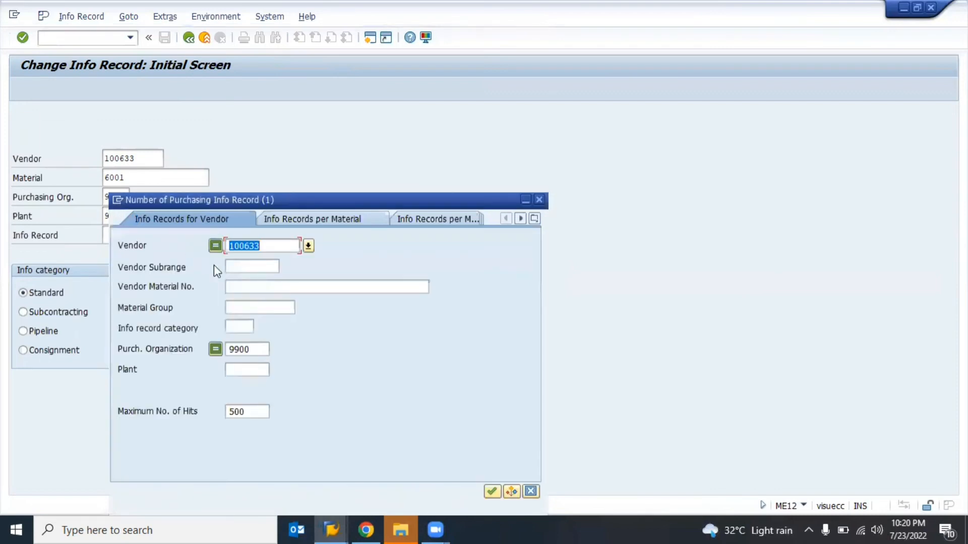
{"action": "key", "text": "Return"}
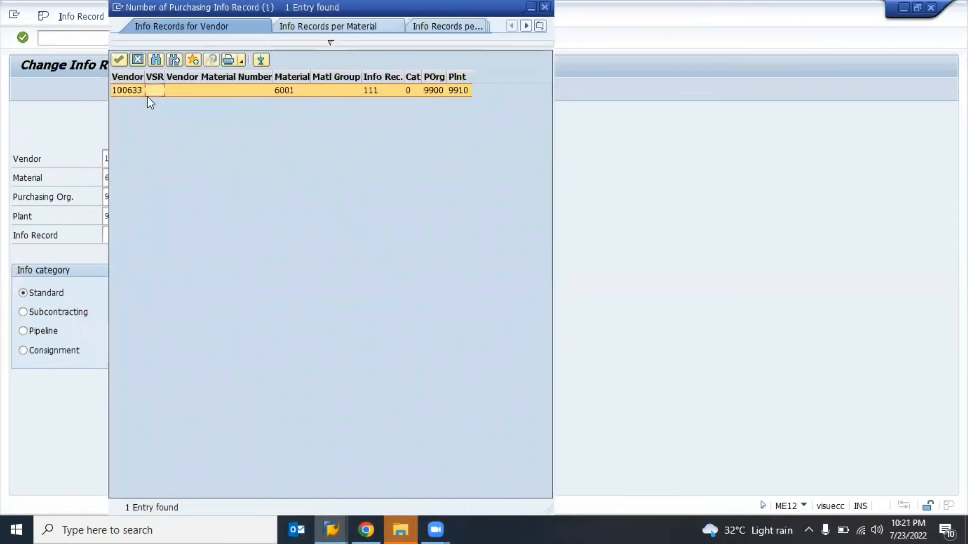
{"action": "double_click", "coordinate": [147, 96]}
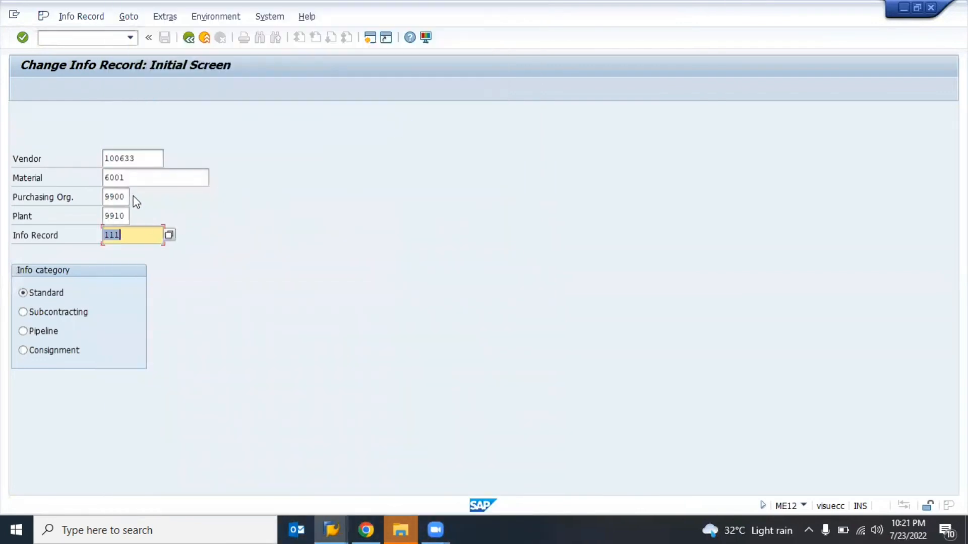
Clear the vendor, material, purchasing organization, plant and info record number from the initial screen.
{"action": "left_click", "coordinate": [123, 212]}
{"action": "key", "text": "shift+Tab"}
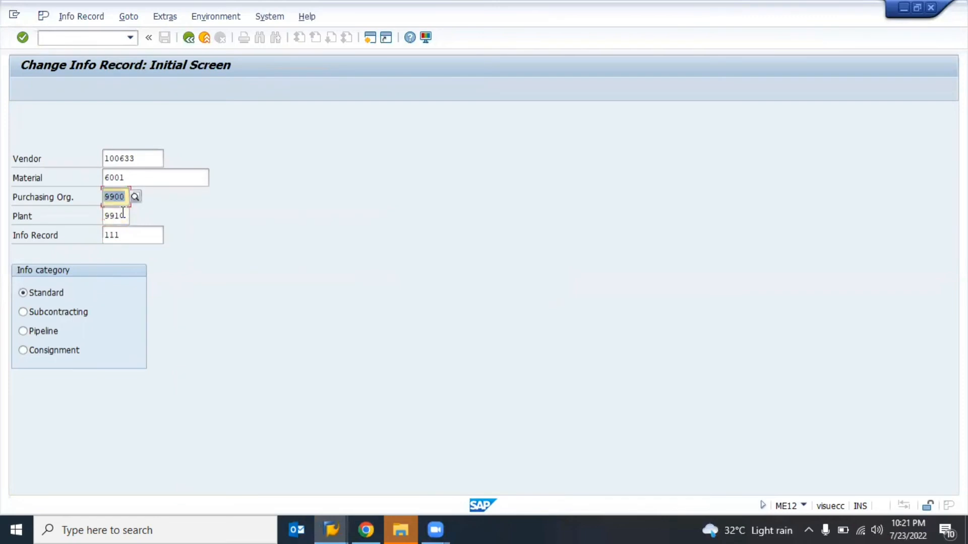
{"action": "key", "text": "Tab"}
{"action": "key", "text": "shift+Tab"}
{"action": "key", "text": "shift+Tab"}
{"action": "key", "text": "shift+Tab"}
{"action": "key", "text": "BackSpace"}
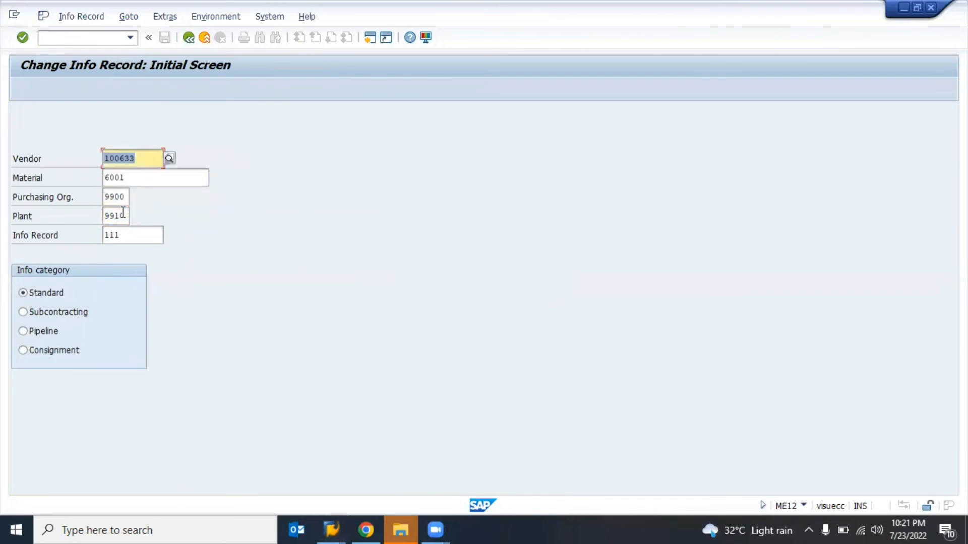
{"action": "key", "text": "Tab"}
{"action": "key", "text": "BackSpace"}
{"action": "key", "text": "Tab"}
{"action": "key", "text": "BackSpace"}
{"action": "key", "text": "Tab"}
{"action": "key", "text": "BackSpace"}
{"action": "key", "text": "Tab"}
{"action": "key", "text": "BackSpace"}
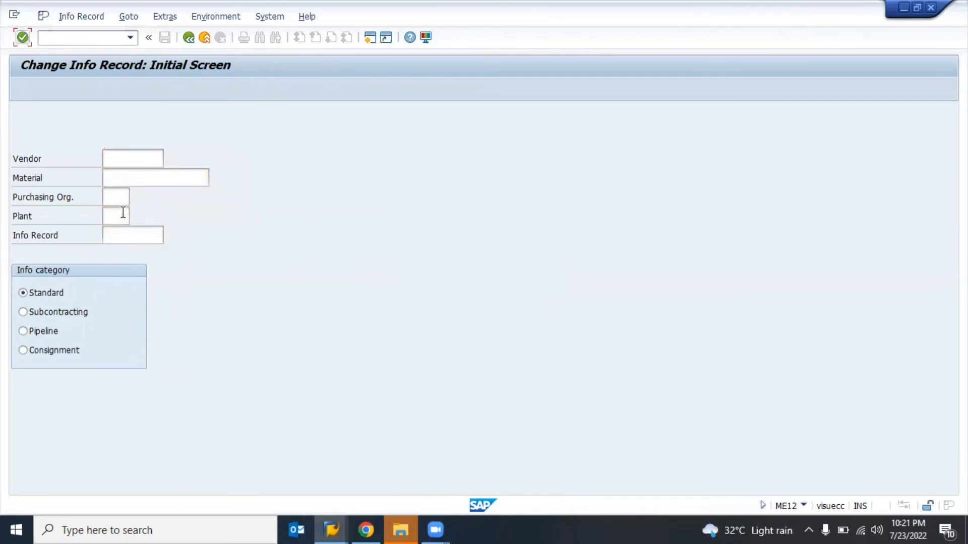
Open info record 111 for changing by entering only its info record number.
{"action": "left_click", "coordinate": [138, 234]}
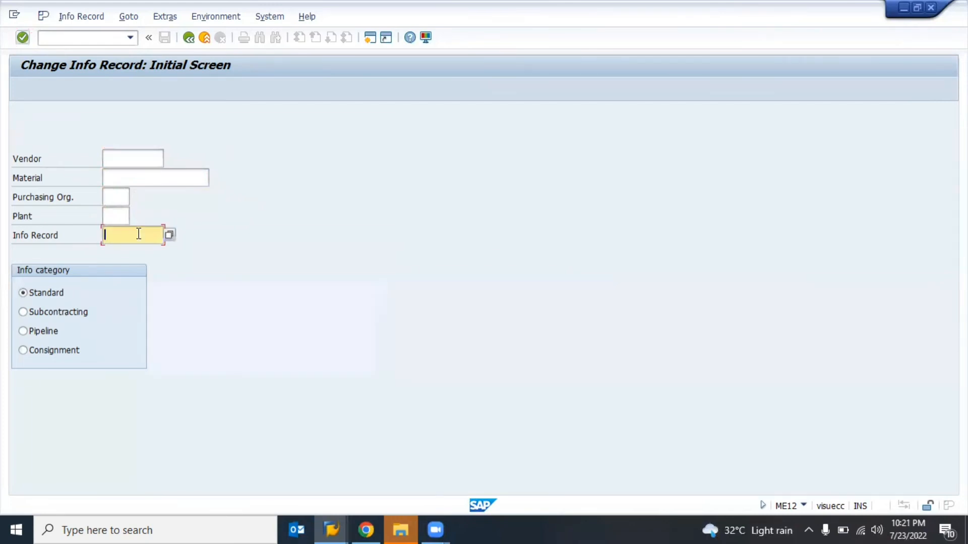
{"action": "type", "text": "111"}
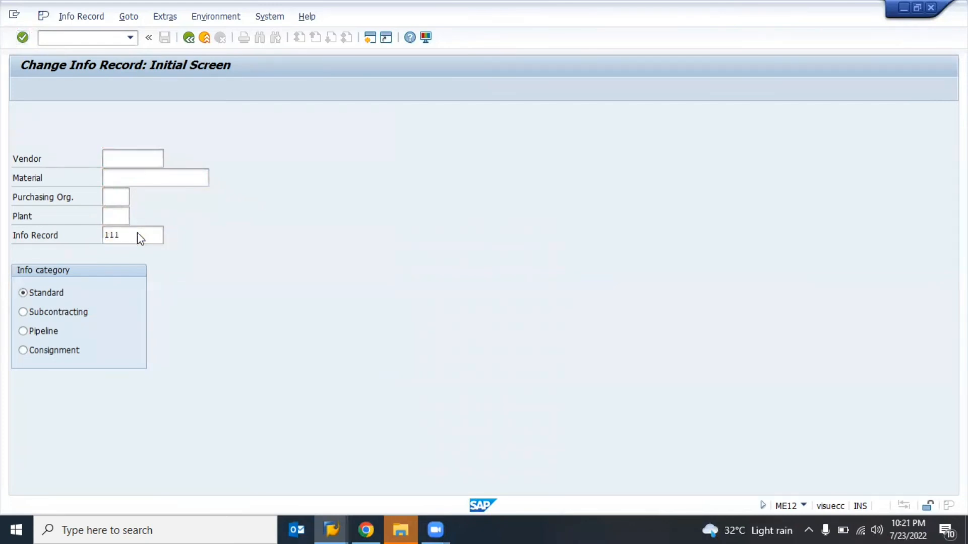
{"action": "key", "text": "Return"}
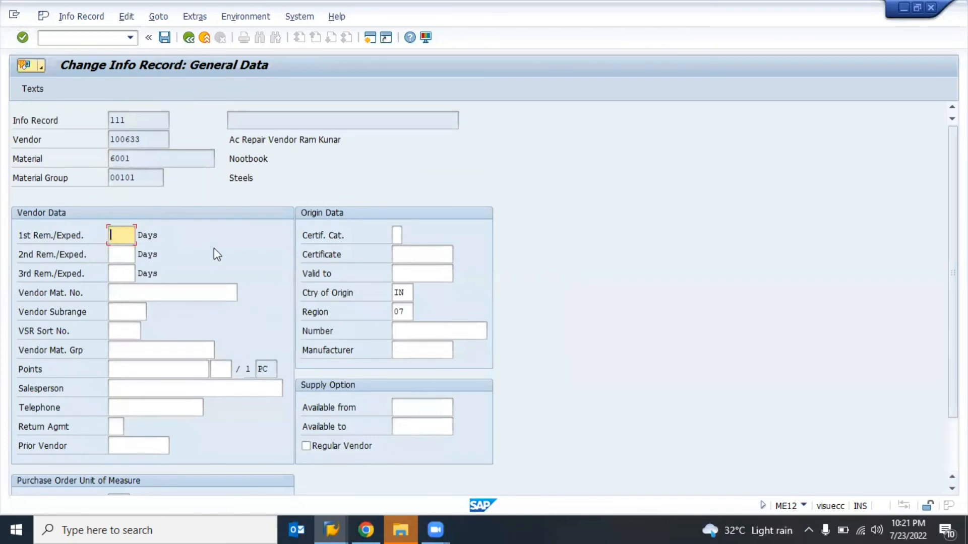
Check the vendor, material and order unit in the general data, view the text overview, and return to the initial screen.
{"action": "left_click", "coordinate": [155, 139]}
{"action": "left_click", "coordinate": [150, 158]}
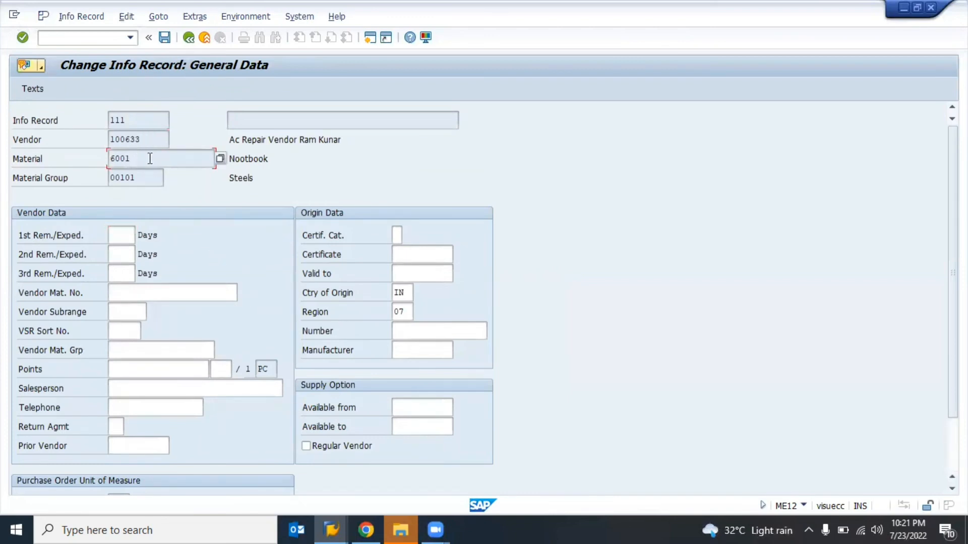
{"action": "left_click", "coordinate": [131, 178]}
{"action": "scroll", "coordinate": [185, 302], "scroll_direction": "down", "scroll_amount": 2}
{"action": "key", "text": "Return"}
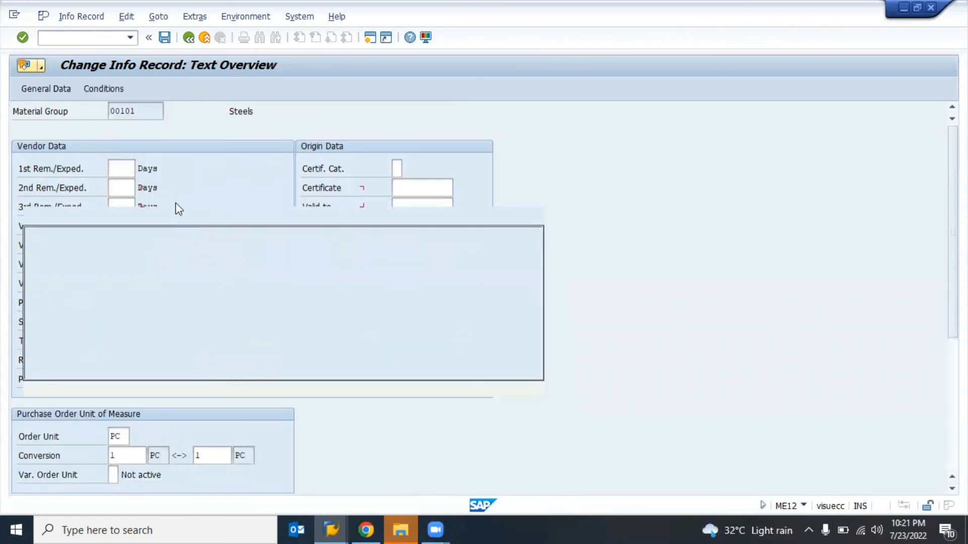
{"action": "left_click", "coordinate": [41, 89]}
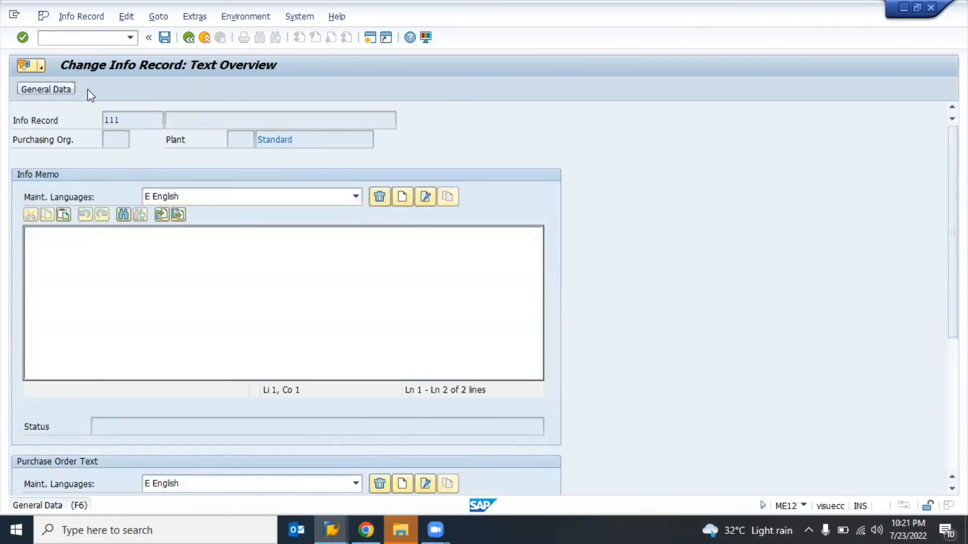
{"action": "left_click", "coordinate": [189, 37]}
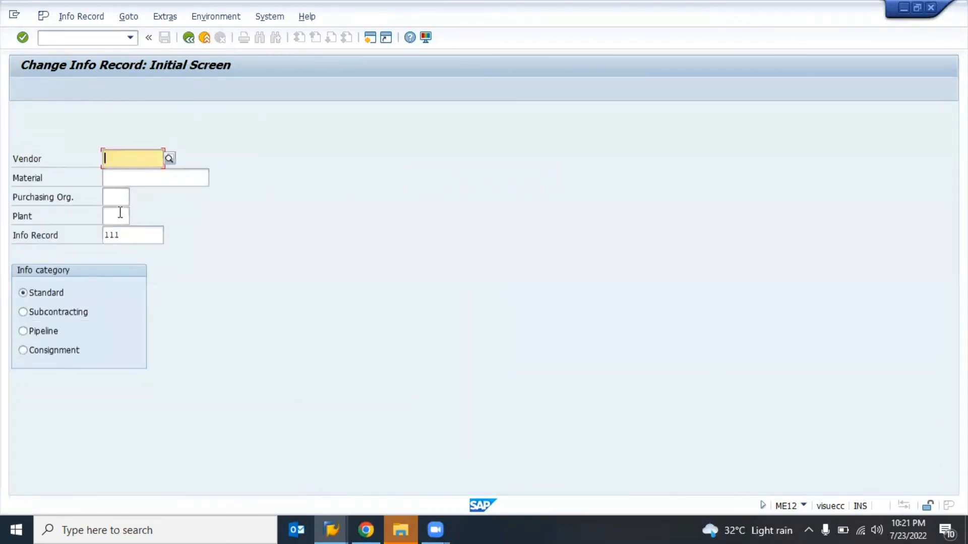
Open info record 111 with purchasing organization 9900, check whether its purchasing organization views are available, and return to the initial screen.
{"action": "left_click", "coordinate": [117, 199]}
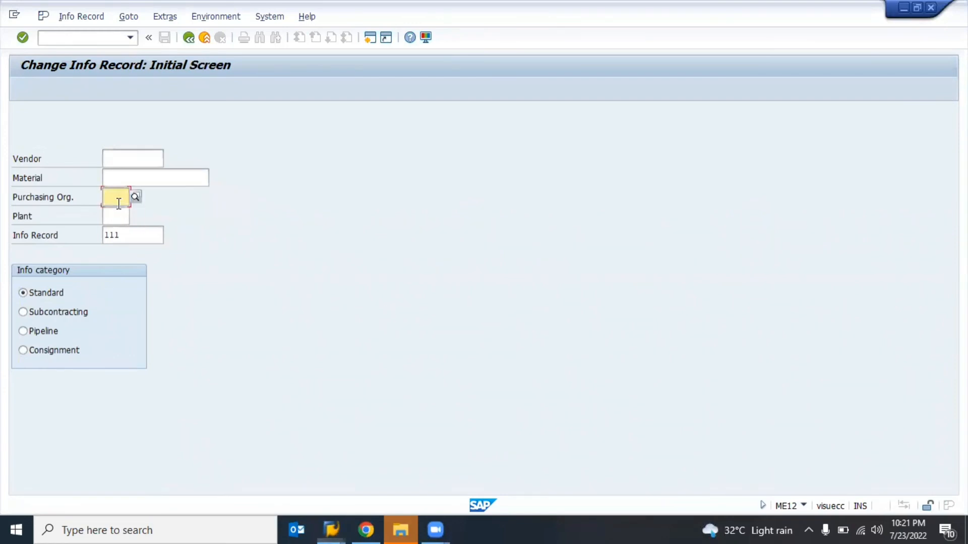
{"action": "type", "text": "9900"}
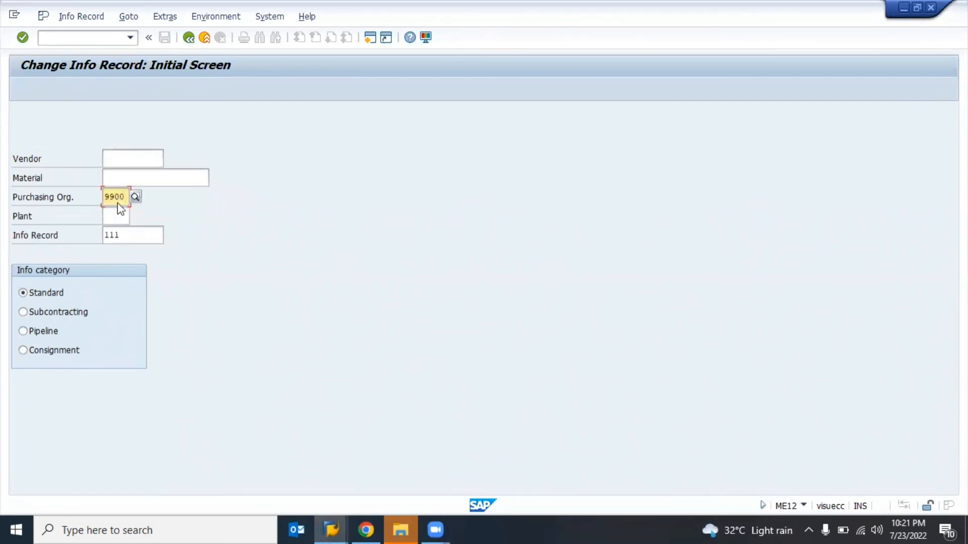
{"action": "key", "text": "Return"}
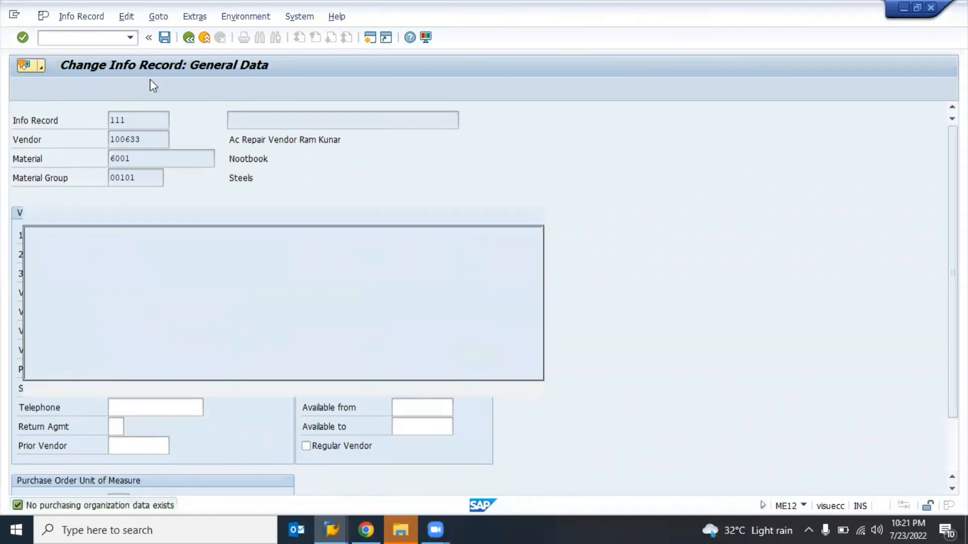
{"action": "left_click", "coordinate": [159, 19]}
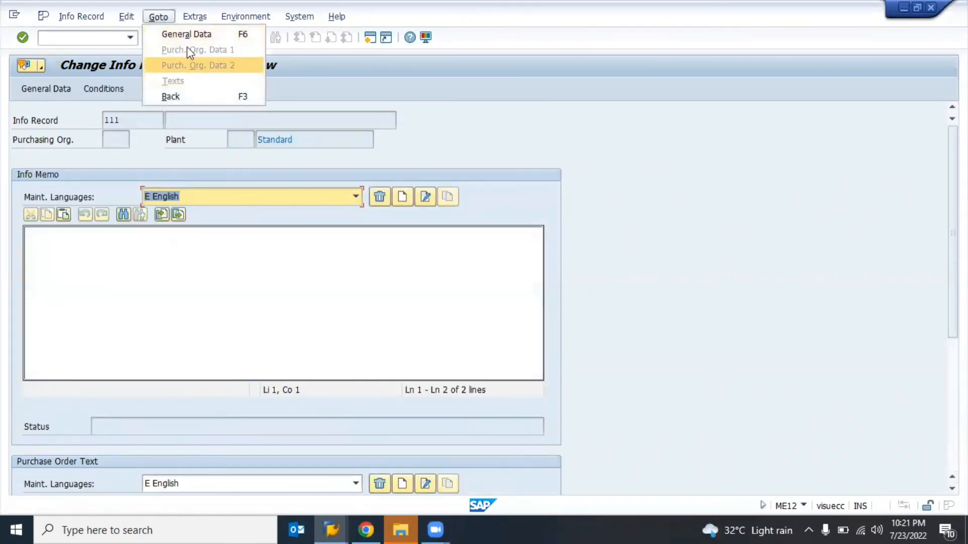
{"action": "left_click", "coordinate": [185, 48]}
{"action": "left_click", "coordinate": [188, 40]}
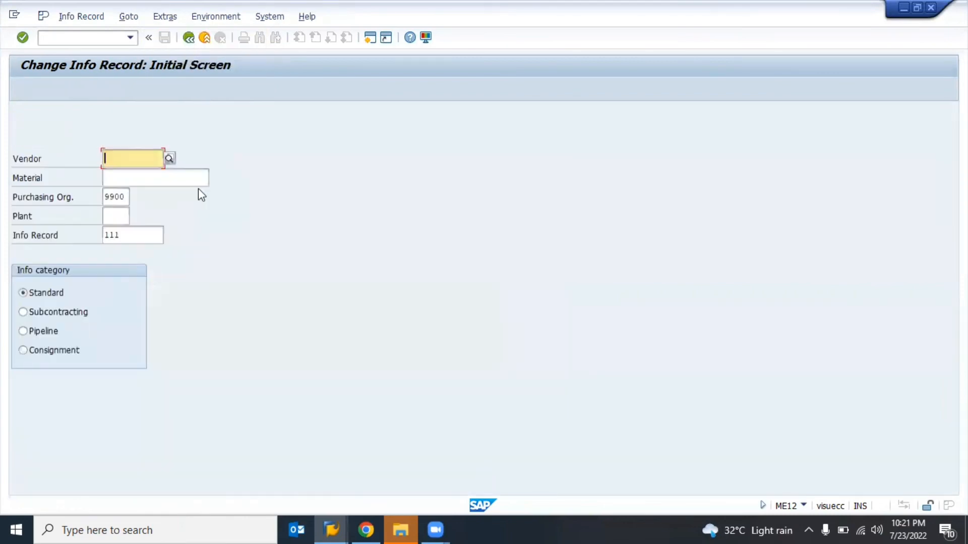
Add plant 9910 to the selection for info record 111 and open the record for changing.
{"action": "key", "text": "Tab"}
{"action": "key", "text": "Tab"}
{"action": "key", "text": "Tab"}
{"action": "key", "text": "Return"}
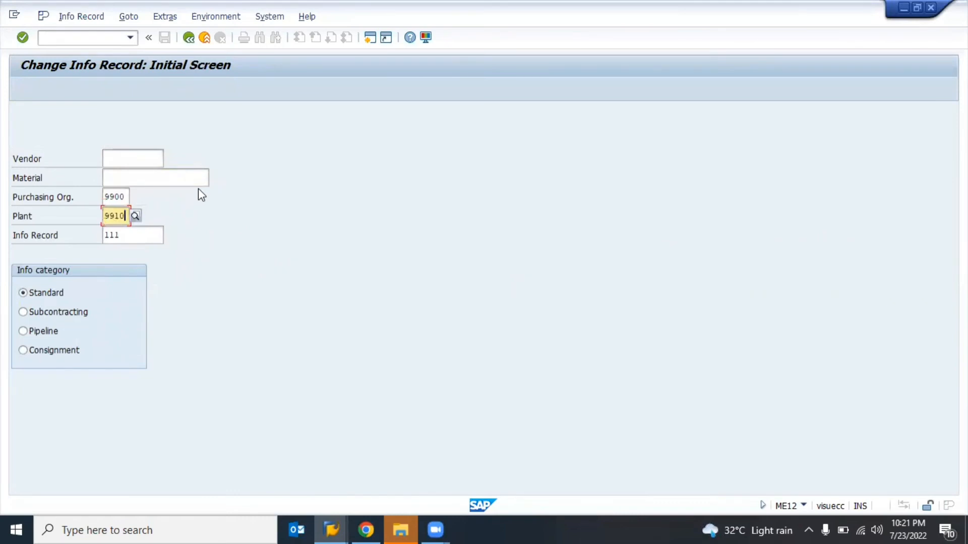
{"action": "key", "text": "shift+Tab"}
{"action": "key", "text": "shift+Tab"}
{"action": "key", "text": "shift+Tab"}
{"action": "key", "text": "Return"}
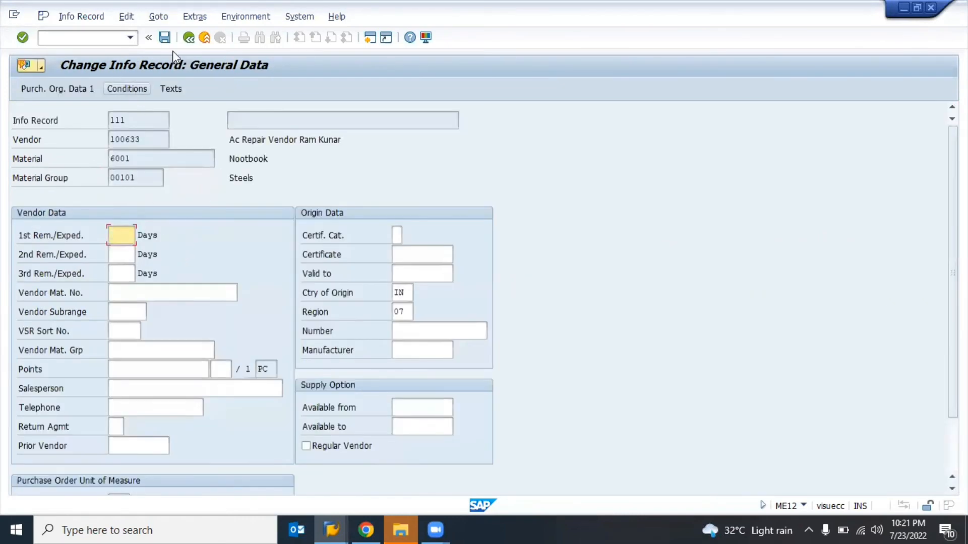
Review the control and conditions sections of the record's purchasing organization data 1, and return to the initial screen.
{"action": "left_click", "coordinate": [69, 83]}
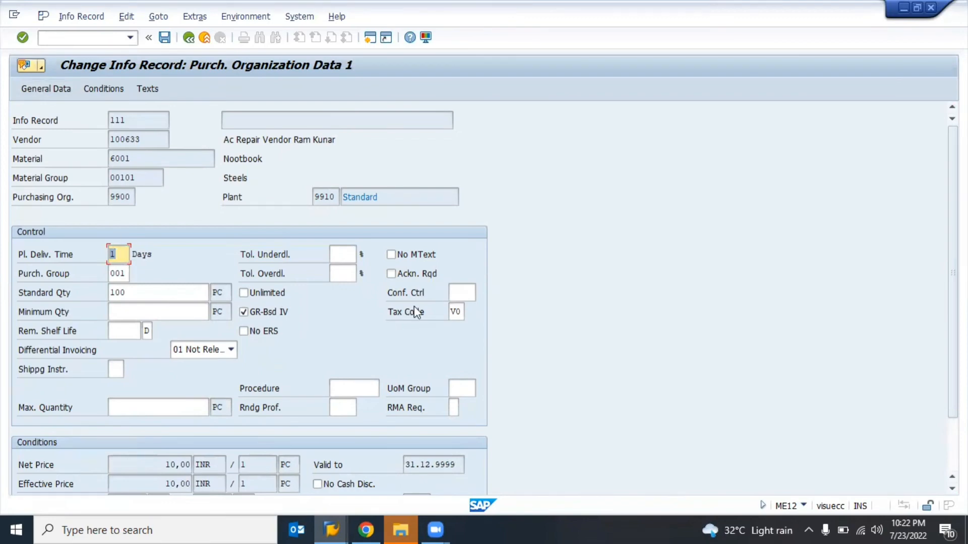
{"action": "scroll", "coordinate": [356, 400], "scroll_direction": "down", "scroll_amount": 3}
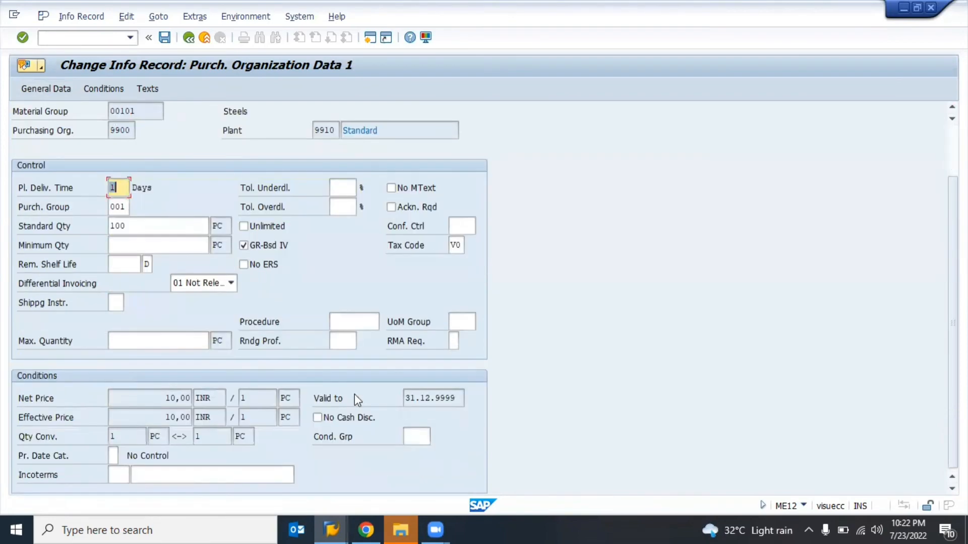
{"action": "scroll", "coordinate": [357, 399], "scroll_direction": "up", "scroll_amount": 3}
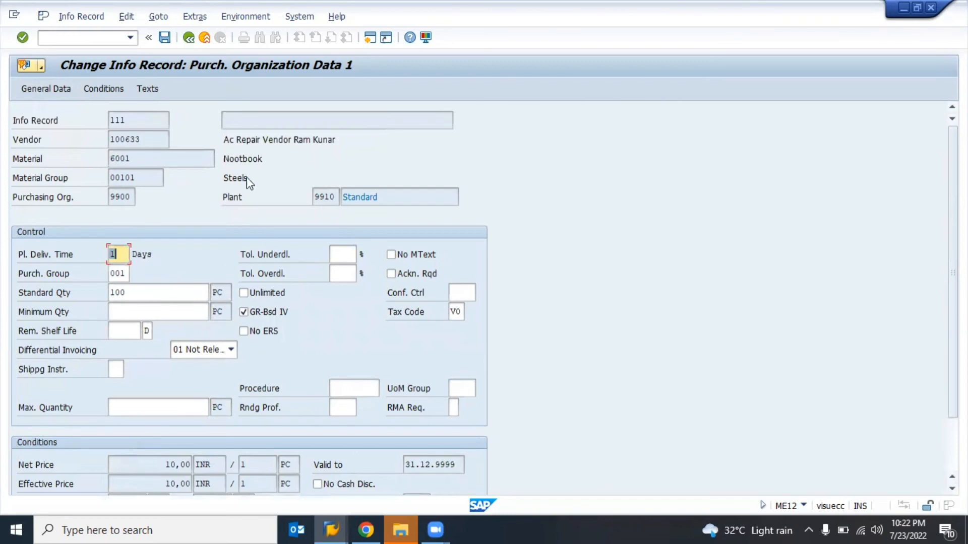
{"action": "key", "text": "F3"}
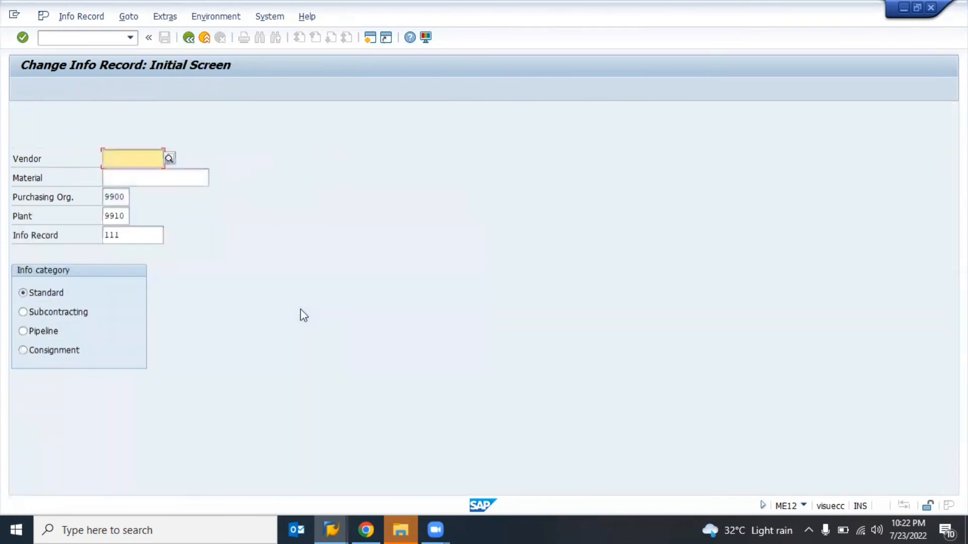
Display info record 111 for purchasing organization 9900 and plant 9910 in transaction ME13, and return to the SAP start screen.
{"action": "key", "text": "F3"}
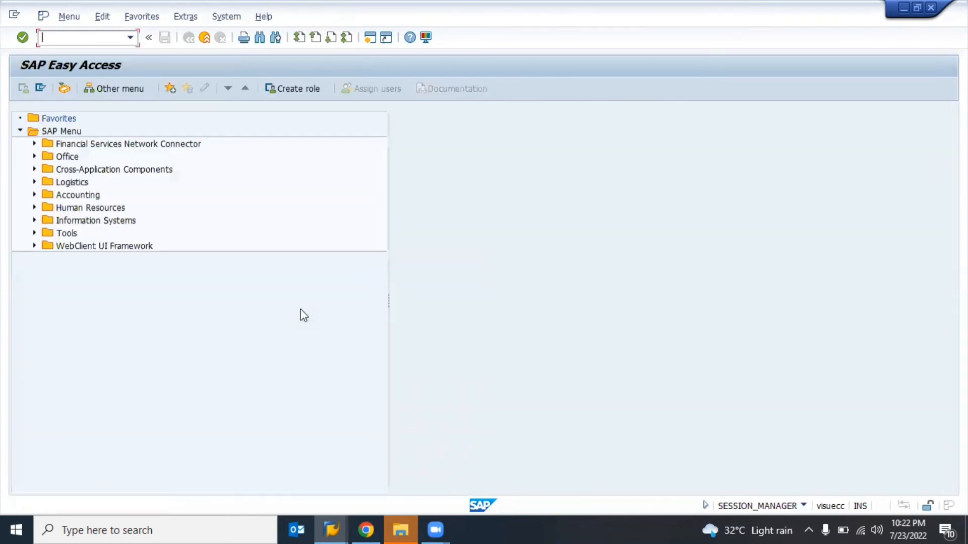
{"action": "type", "text": "me12"}
{"action": "type", "text": "3"}
{"action": "key", "text": "Return"}
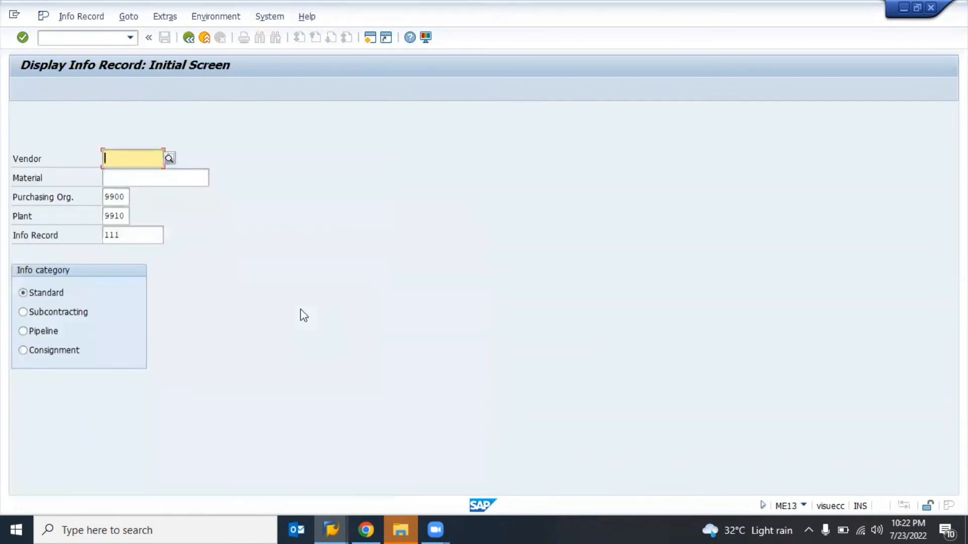
{"action": "key", "text": "Return"}
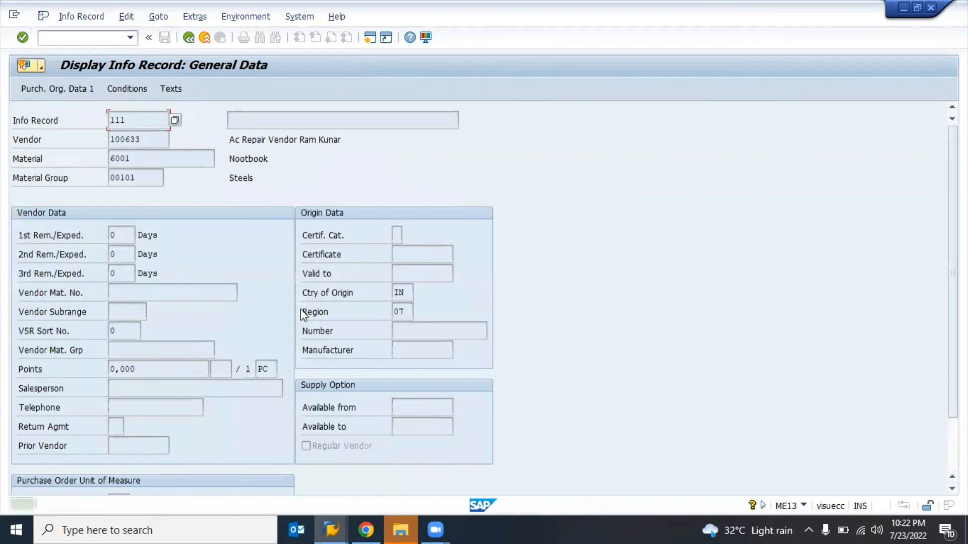
{"action": "key", "text": "F3"}
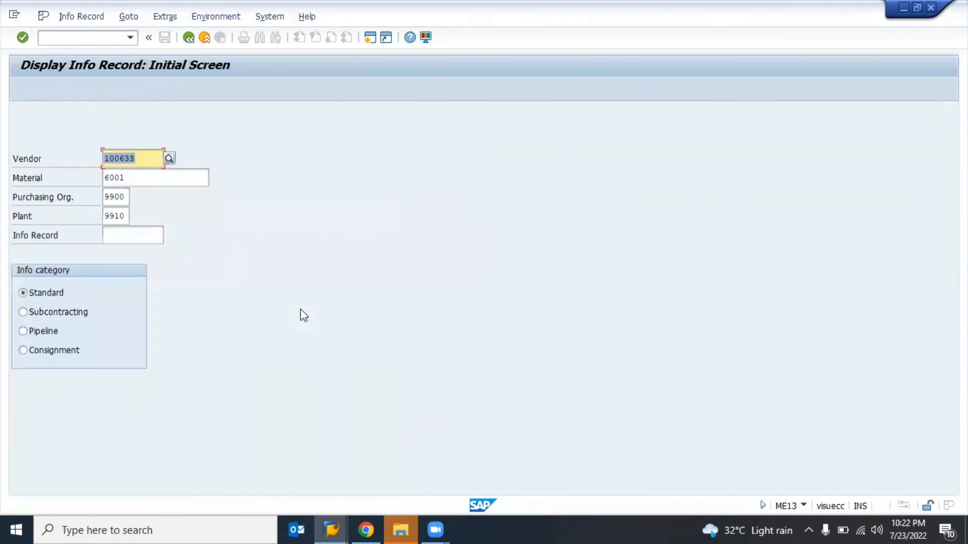
{"action": "key", "text": "F2"}
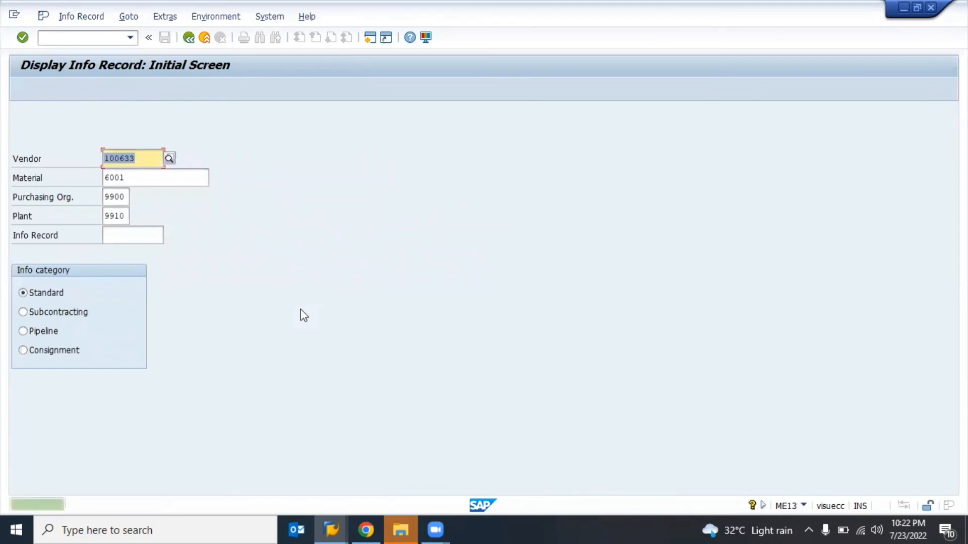
{"action": "key", "text": "F3"}
Open the info record for material 6001, purchasing organization 9900 and plant 9910 for changing in transaction ME12.
{"action": "type", "text": "me1"}
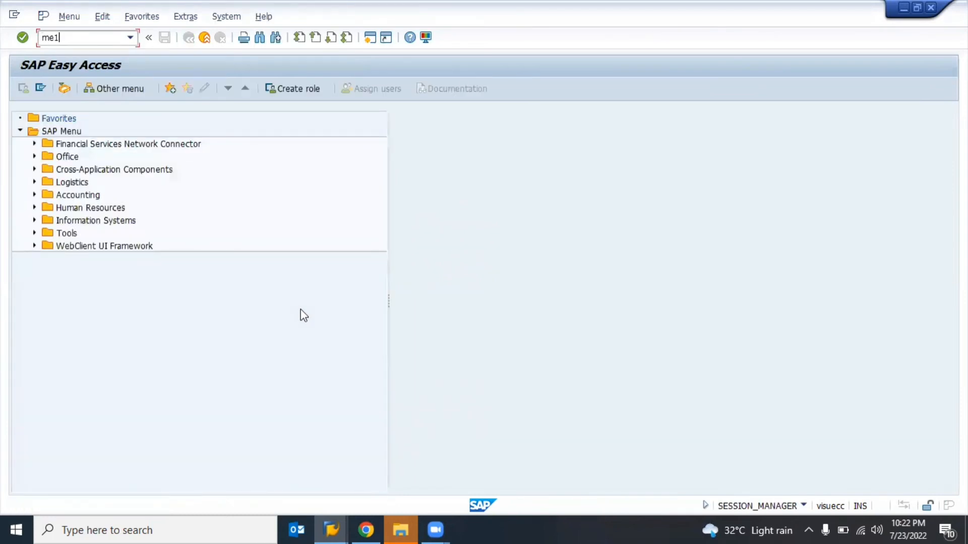
{"action": "type", "text": "32"}
{"action": "key", "text": "Return"}
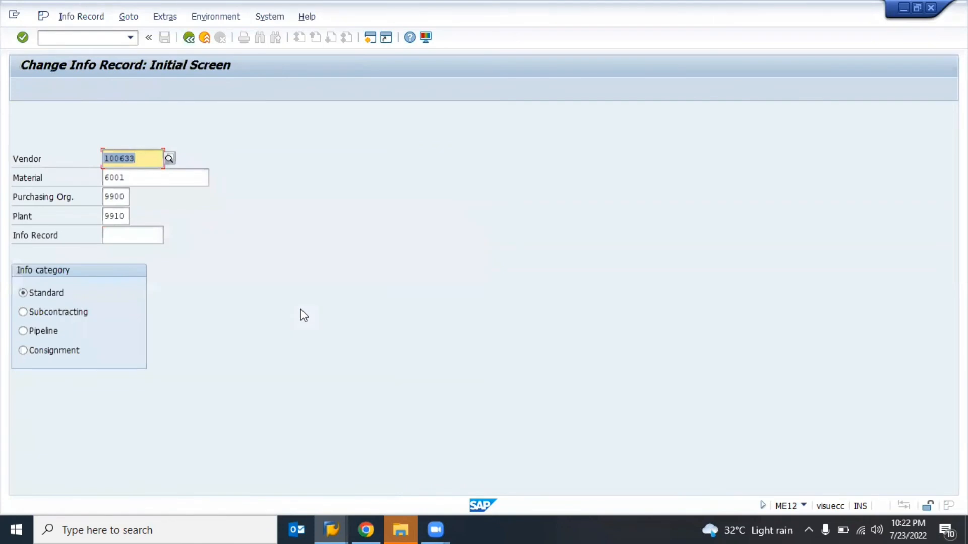
{"action": "key", "text": "Return"}
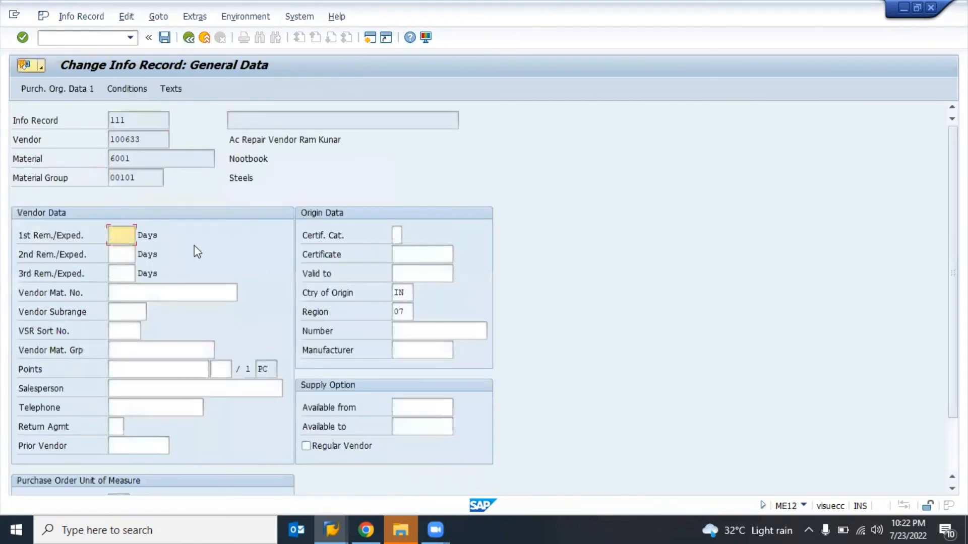
Set the deletion flags for the complete info record and the purchasing organization data, and save the record.
{"action": "left_click", "coordinate": [228, 15]}
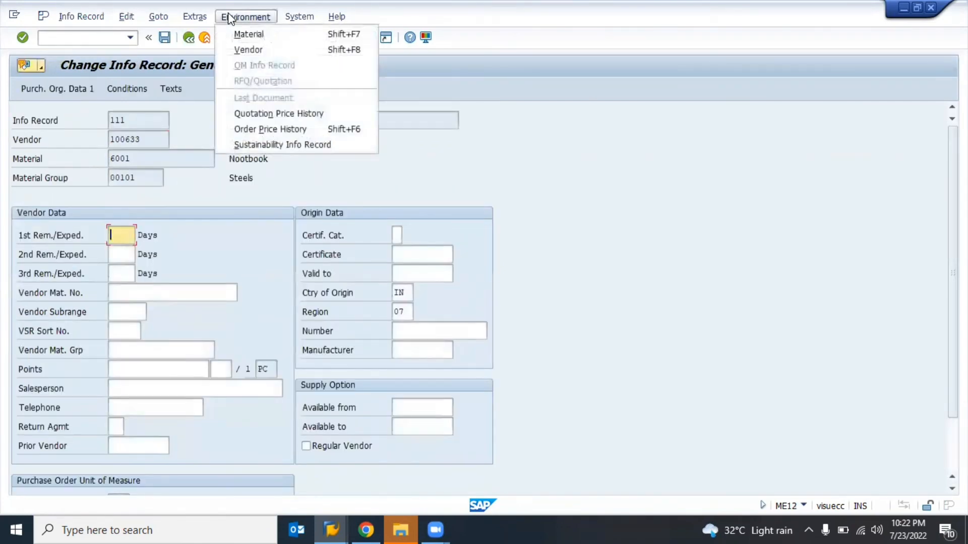
{"action": "left_click", "coordinate": [194, 16]}
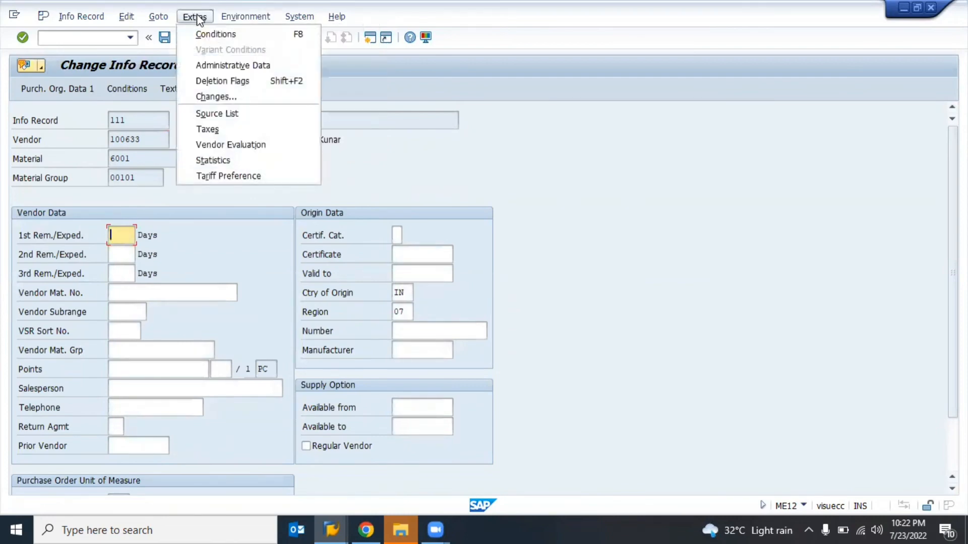
{"action": "left_click", "coordinate": [222, 81]}
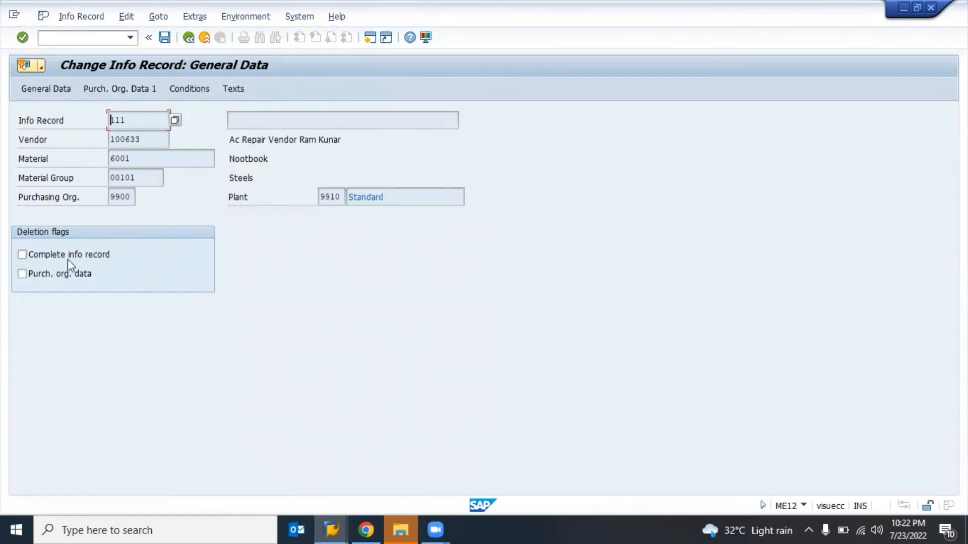
{"action": "left_click", "coordinate": [71, 257]}
{"action": "left_click", "coordinate": [68, 255]}
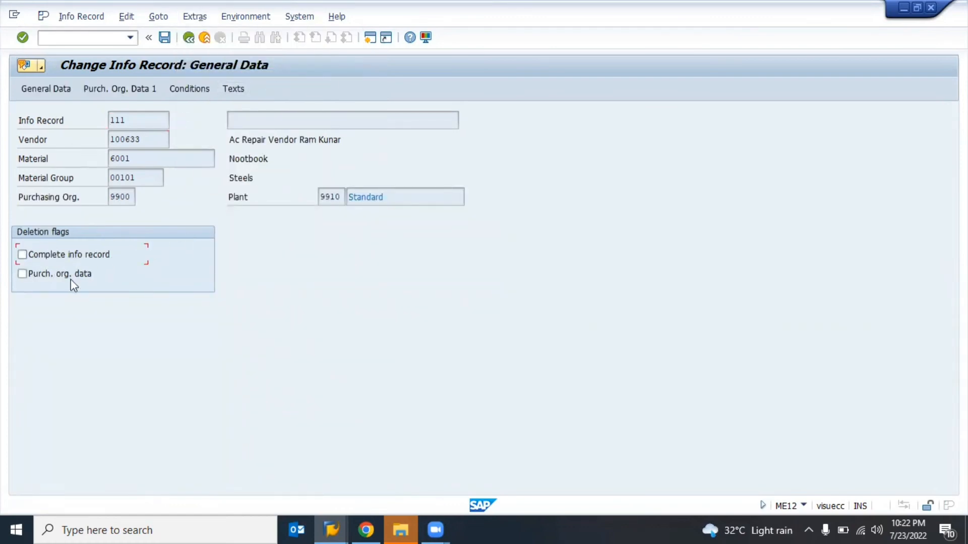
{"action": "left_click", "coordinate": [38, 274]}
{"action": "left_click", "coordinate": [28, 253]}
{"action": "left_click", "coordinate": [35, 276]}
{"action": "left_click", "coordinate": [164, 37]}
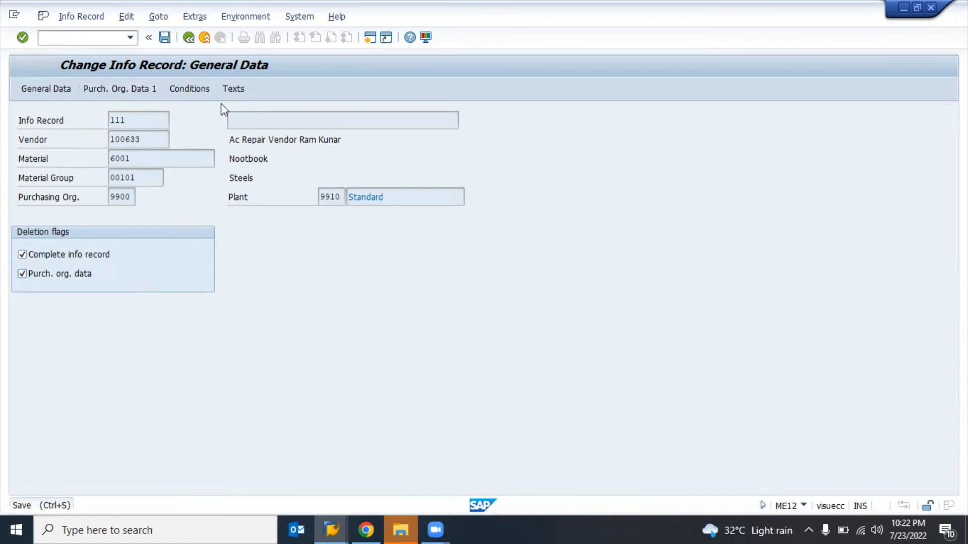
{"action": "double_click", "coordinate": [297, 328]}
Open info record 111 in transaction ME15, clear both of its deletion flags, and save.
{"action": "key", "text": "F3"}
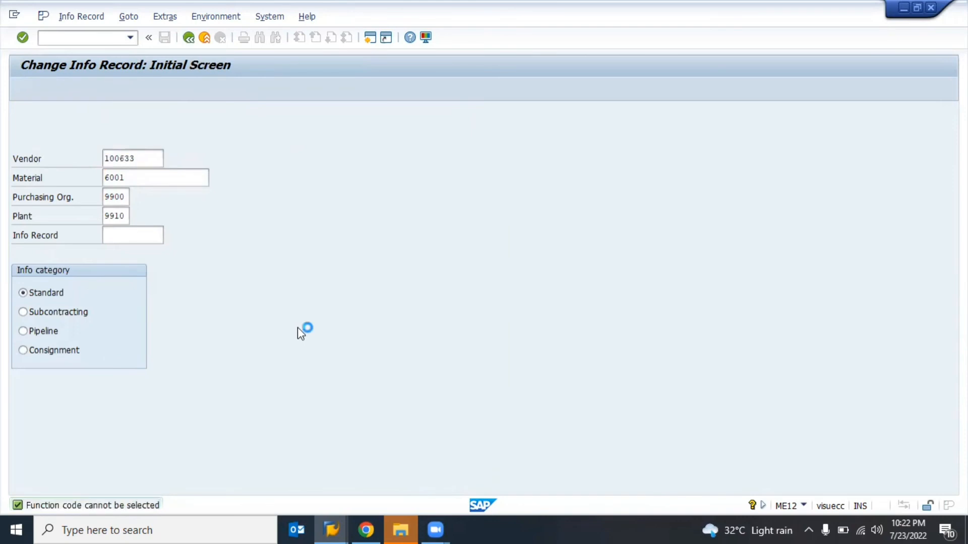
{"action": "type", "text": "me12"}
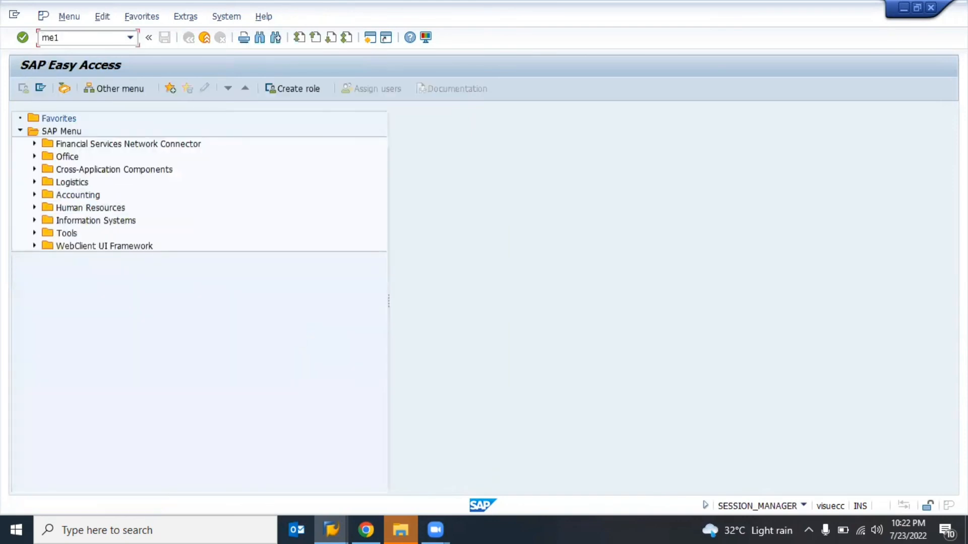
{"action": "key", "text": "Return"}
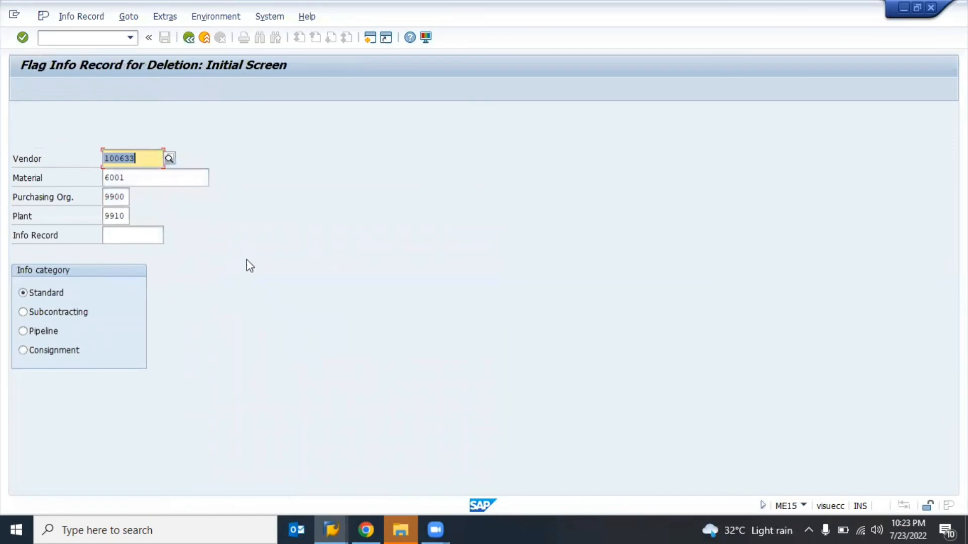
{"action": "key", "text": "Return"}
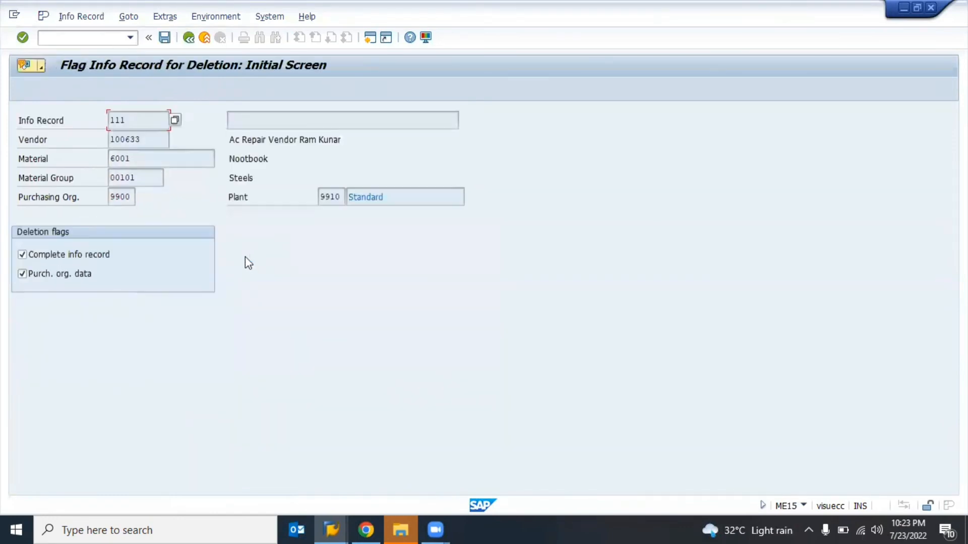
{"action": "left_click", "coordinate": [75, 255]}
{"action": "left_click", "coordinate": [76, 274]}
{"action": "left_click", "coordinate": [165, 37]}
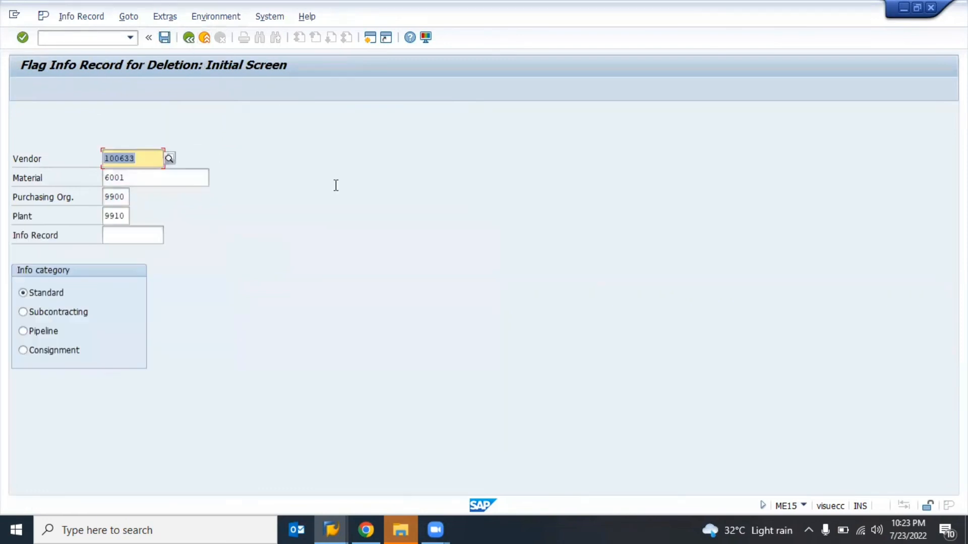
Leave the deletion flag transaction and reopen info record 111 for changing in transaction ME12.
{"action": "left_click", "coordinate": [203, 38]}
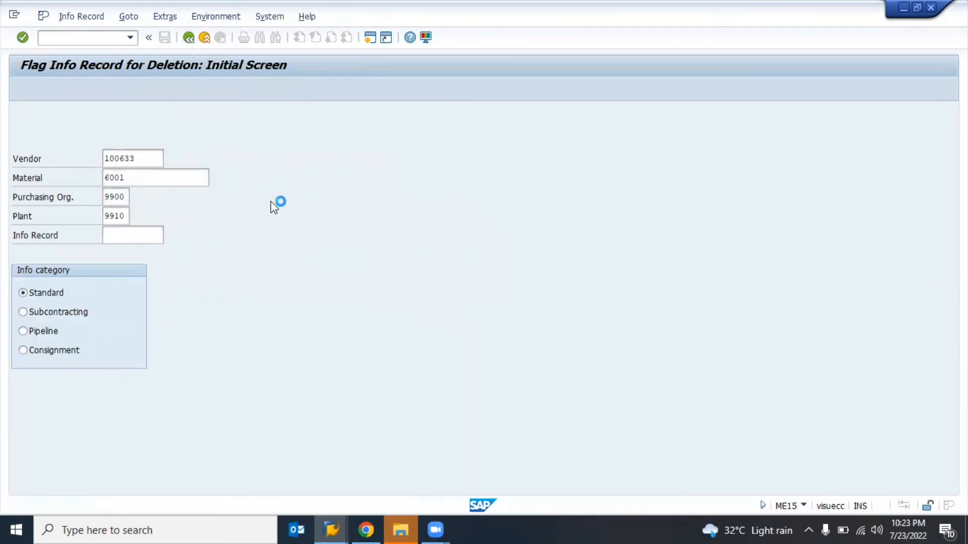
{"action": "type", "text": "me15"}
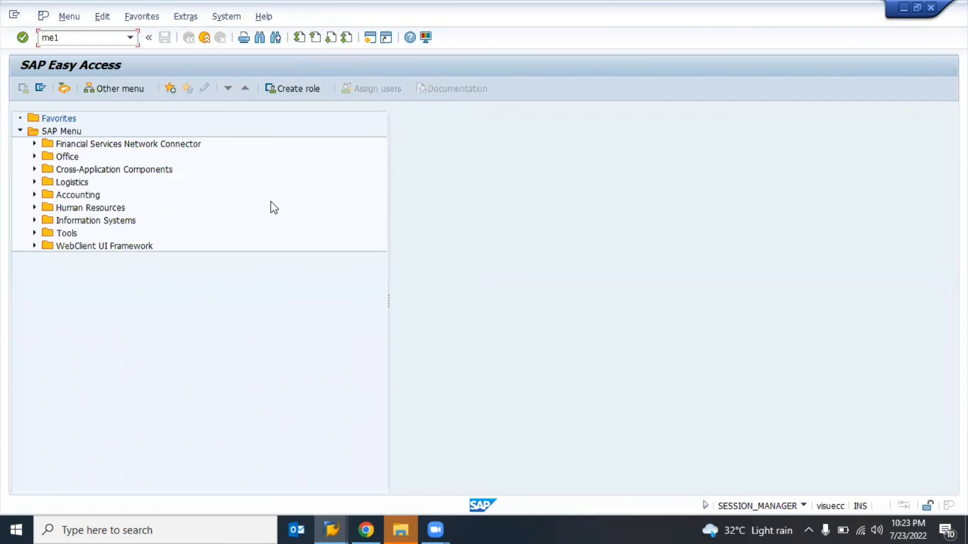
{"action": "type", "text": "2"}
{"action": "key", "text": "Return"}
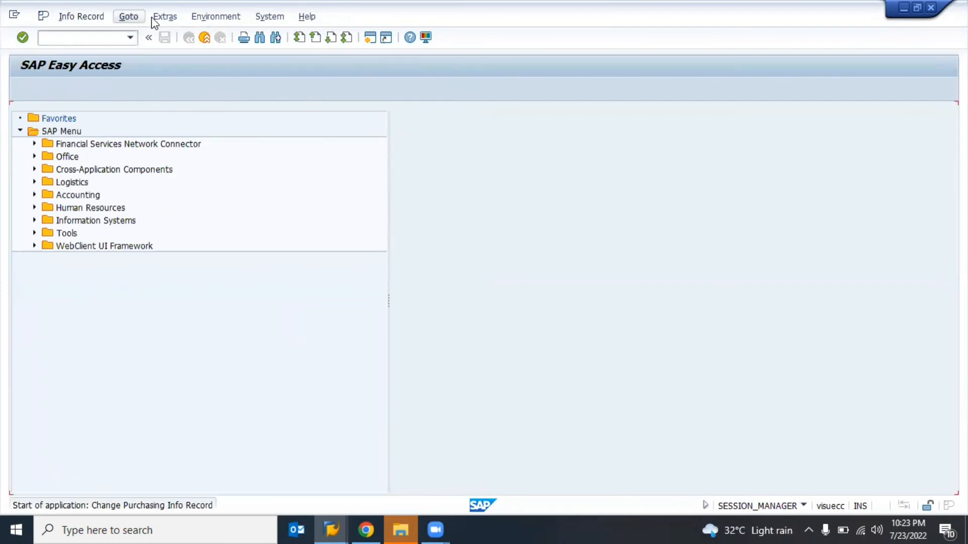
{"action": "key", "text": "Return"}
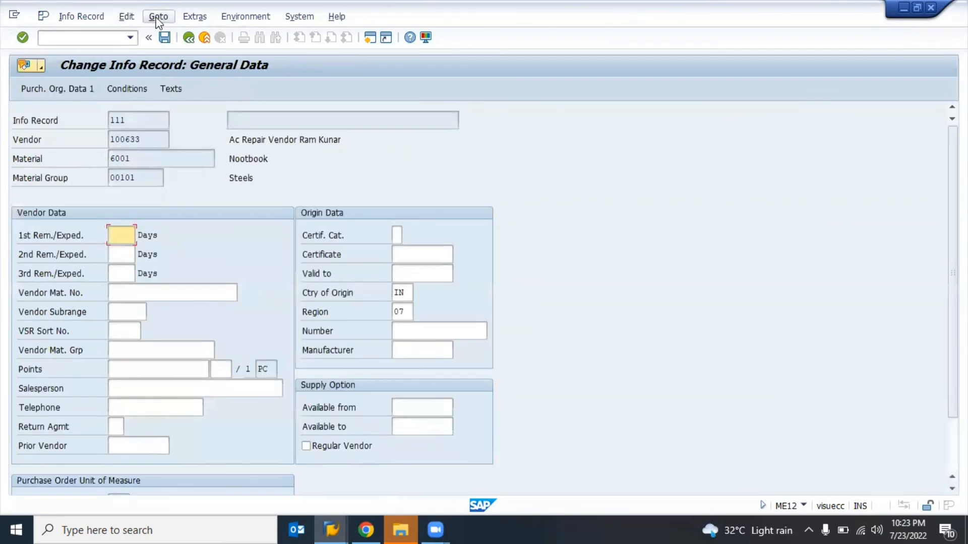
View the record's purchasing organization data 1 and the quotation references in purchasing organization data 2.
{"action": "left_click", "coordinate": [158, 18]}
{"action": "left_click", "coordinate": [191, 50]}
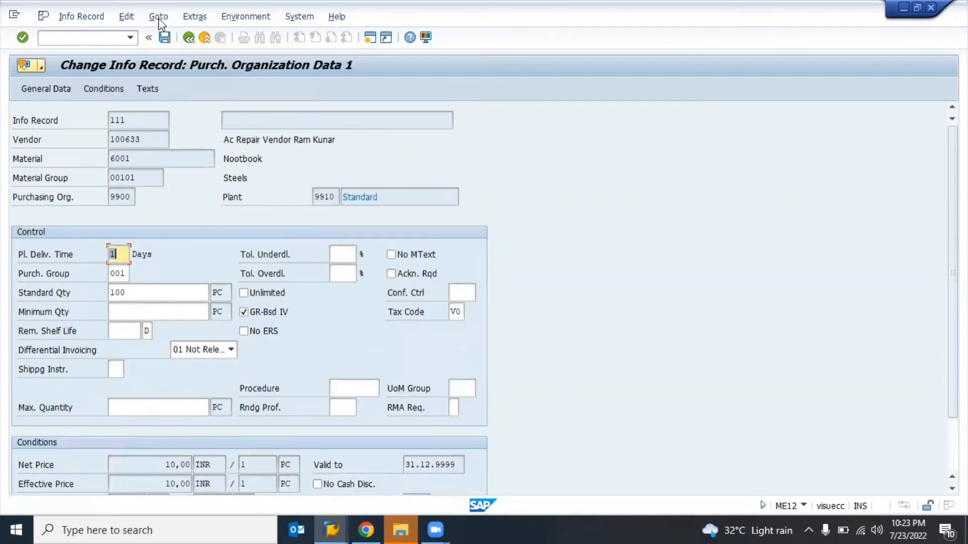
{"action": "left_click", "coordinate": [158, 18]}
{"action": "left_click", "coordinate": [197, 65]}
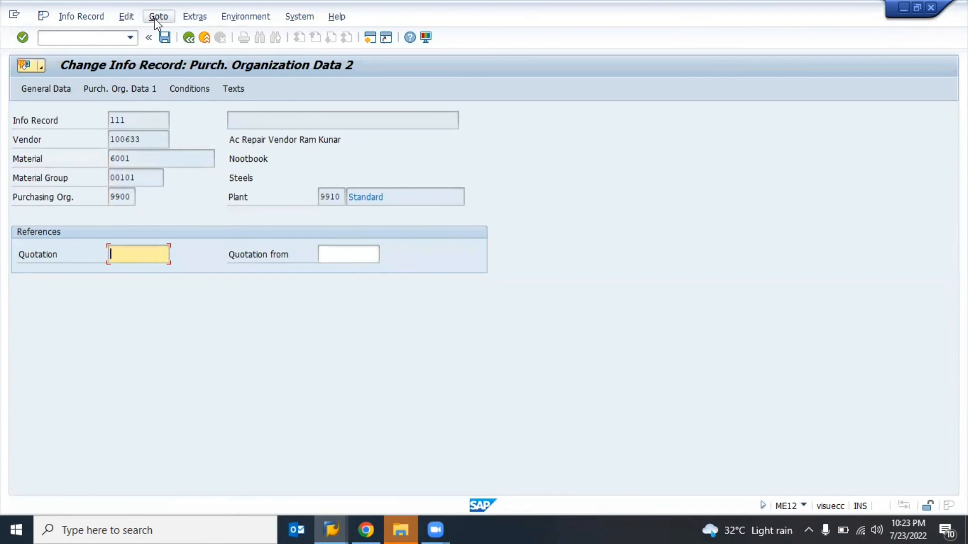
Return to the general data of info record 111 and display its change history.
{"action": "left_click", "coordinate": [154, 18]}
{"action": "left_click", "coordinate": [183, 35]}
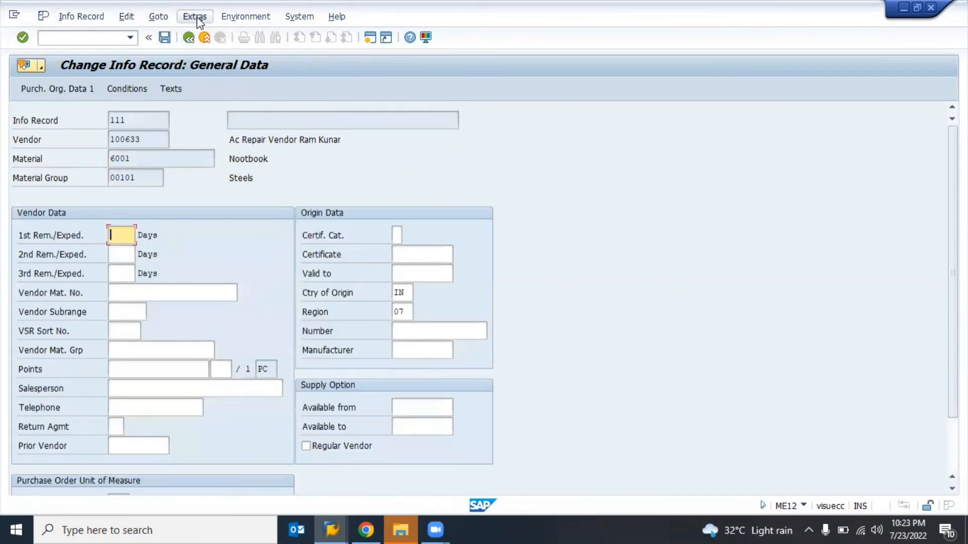
{"action": "left_click", "coordinate": [195, 17]}
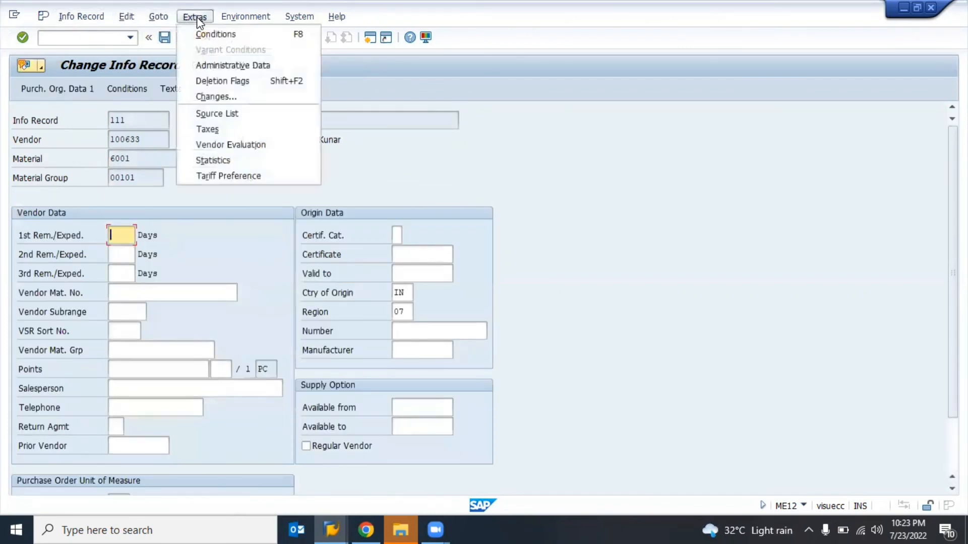
{"action": "left_click", "coordinate": [224, 101]}
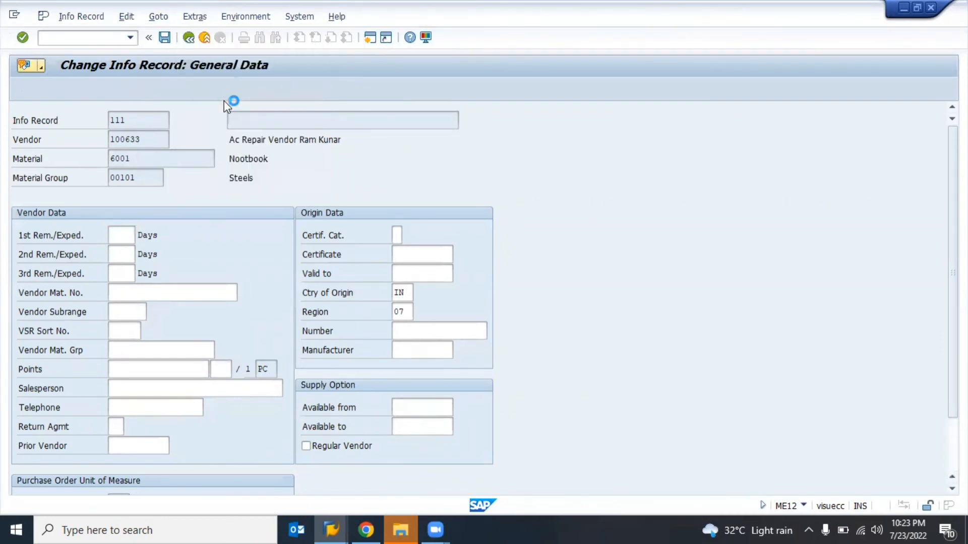
{"action": "key", "text": "Return"}
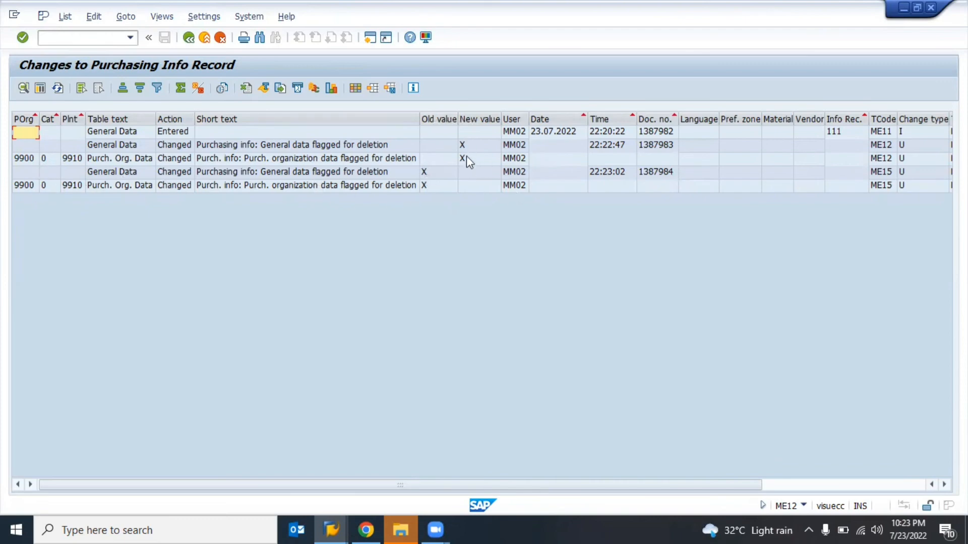
Examine the info record's change list for the old and new values, transaction codes, tables and field names of the deletion flag changes.
{"action": "left_click", "coordinate": [677, 191]}
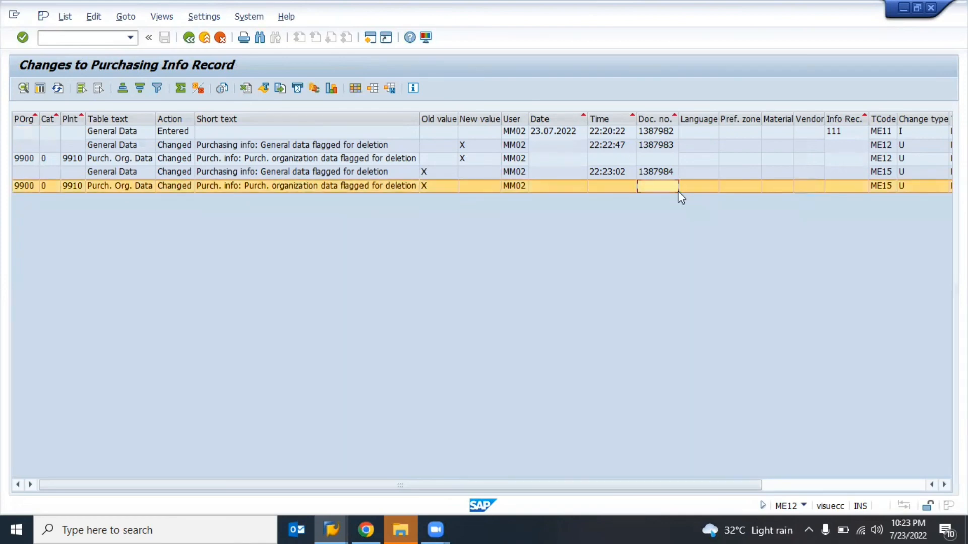
{"action": "key", "text": "Right"}
{"action": "key", "text": "Right"}
{"action": "key", "text": "Right"}
{"action": "key", "text": "Right"}
{"action": "key", "text": "Right"}
{"action": "key", "text": "Right"}
{"action": "key", "text": "Right"}
{"action": "key", "text": "Right"}
{"action": "key", "text": "Right"}
{"action": "key", "text": "Right"}
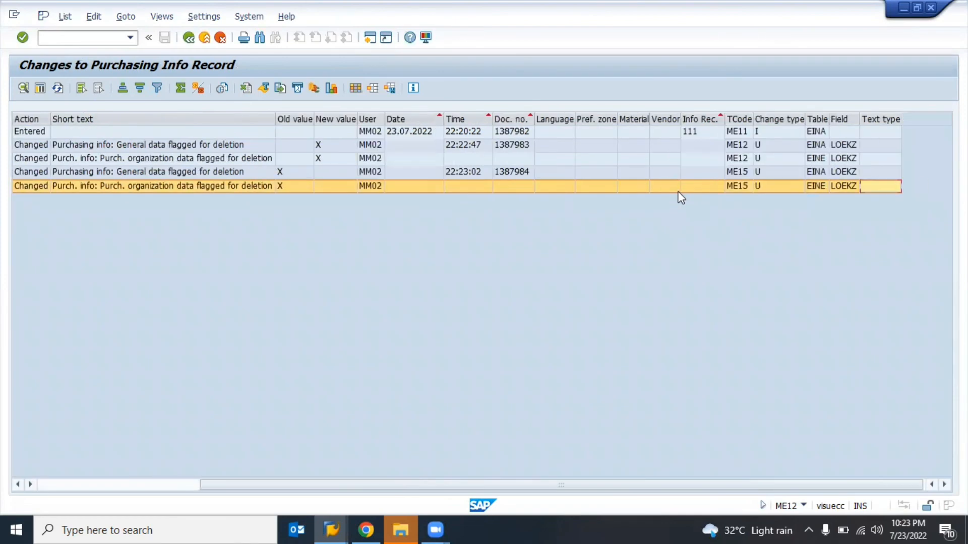
{"action": "left_click", "coordinate": [728, 170]}
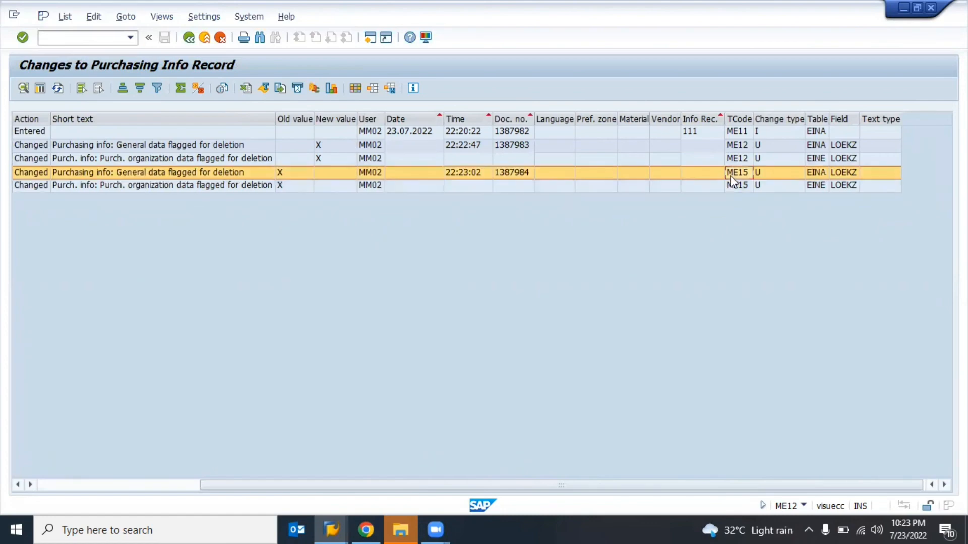
{"action": "left_click", "coordinate": [283, 185]}
{"action": "left_click", "coordinate": [282, 173], "text": "shift"}
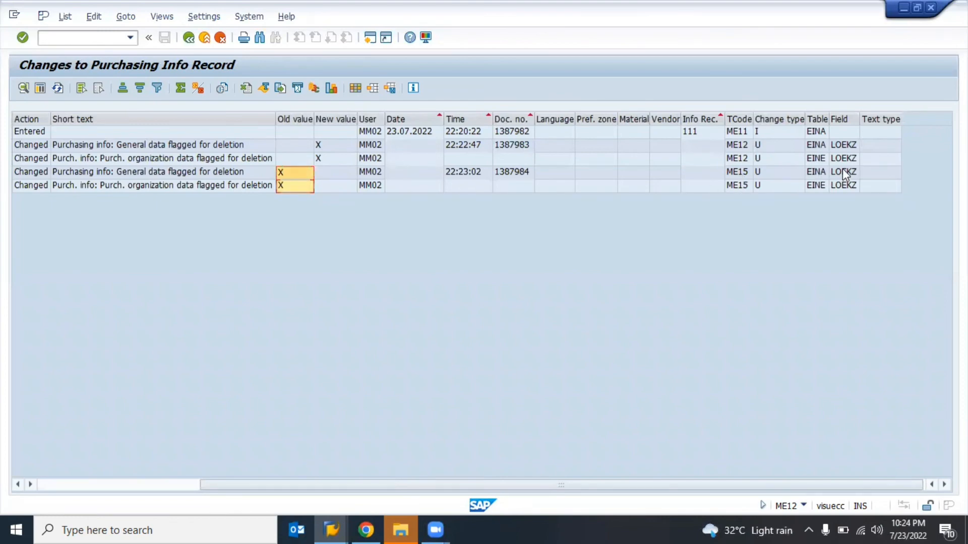
{"action": "left_click", "coordinate": [845, 185]}
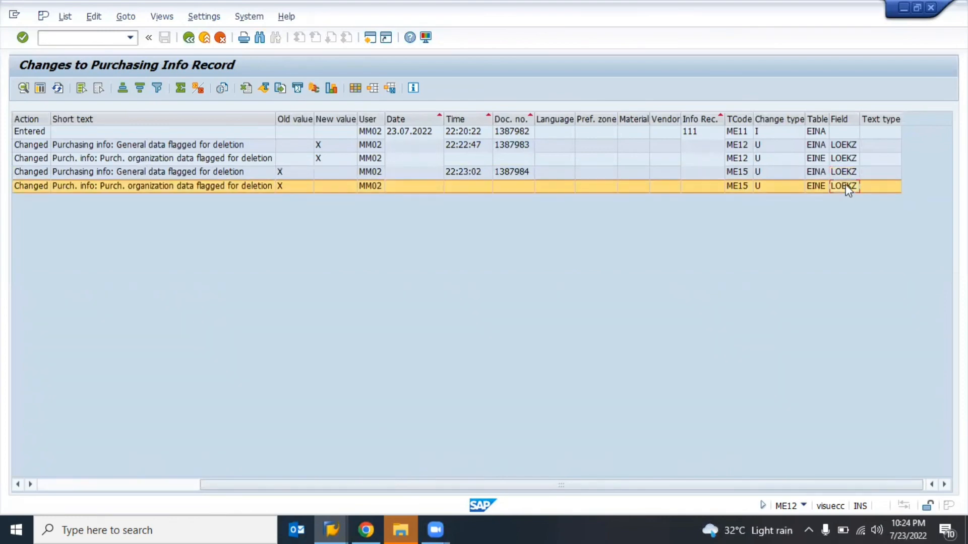
{"action": "left_click", "coordinate": [847, 190]}
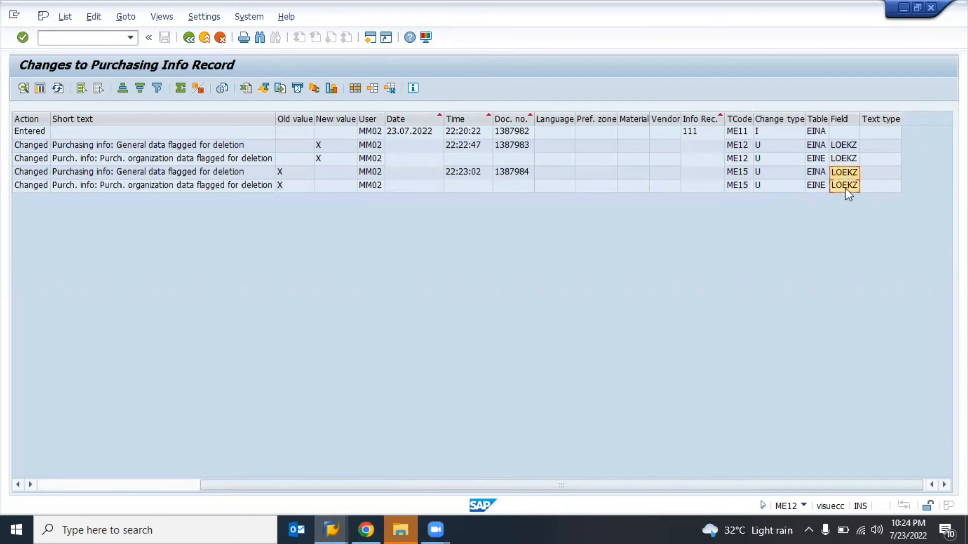
Start transaction SE16N in another session and load table EINA.
{"action": "type", "text": "se16n"}
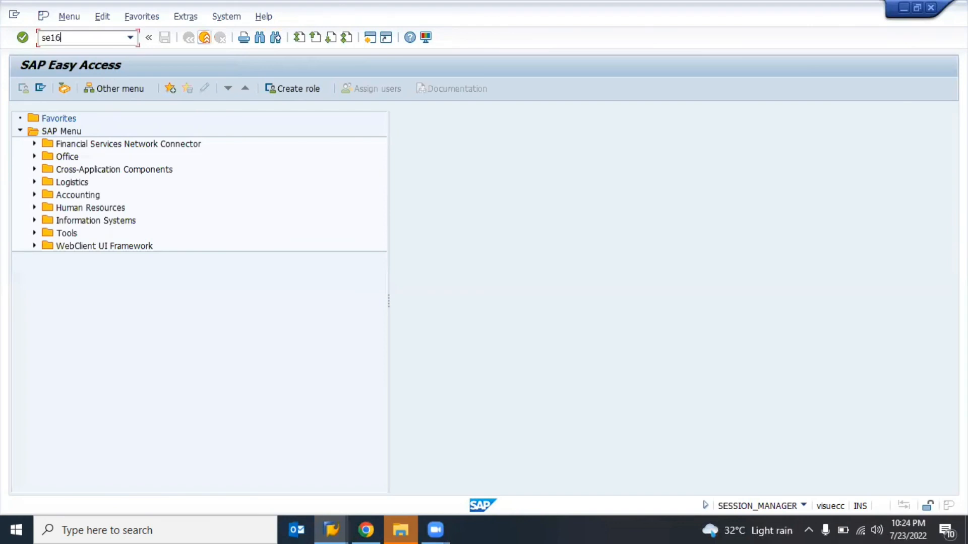
{"action": "key", "text": "Return"}
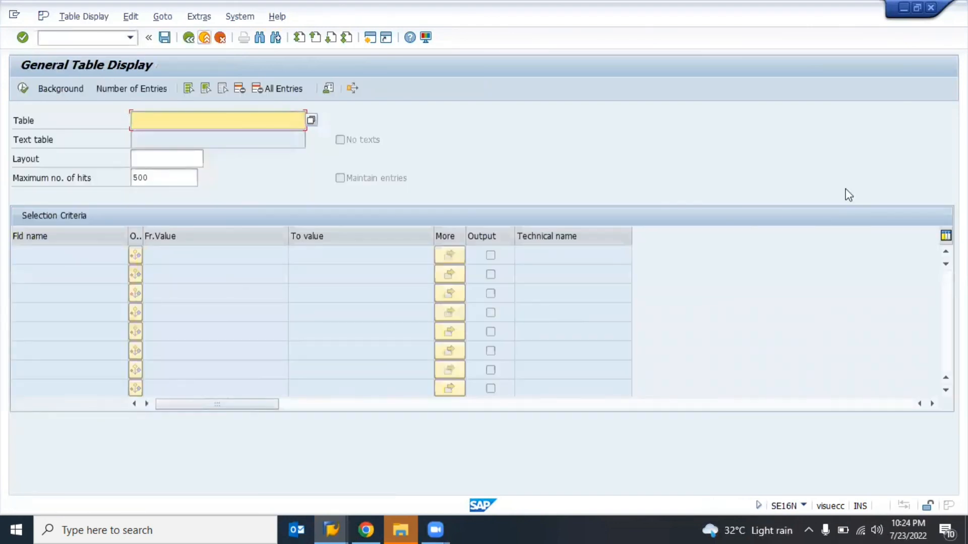
{"action": "type", "text": "eina"}
{"action": "key", "text": "Return"}
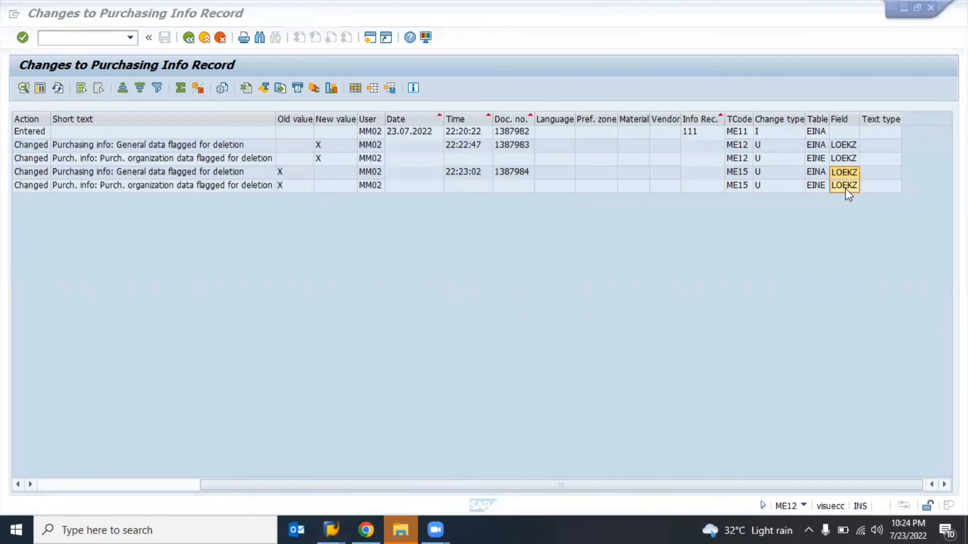
Check the table and field names in the change list, and display the EINA entries for info record 111.
{"action": "left_click", "coordinate": [814, 159]}
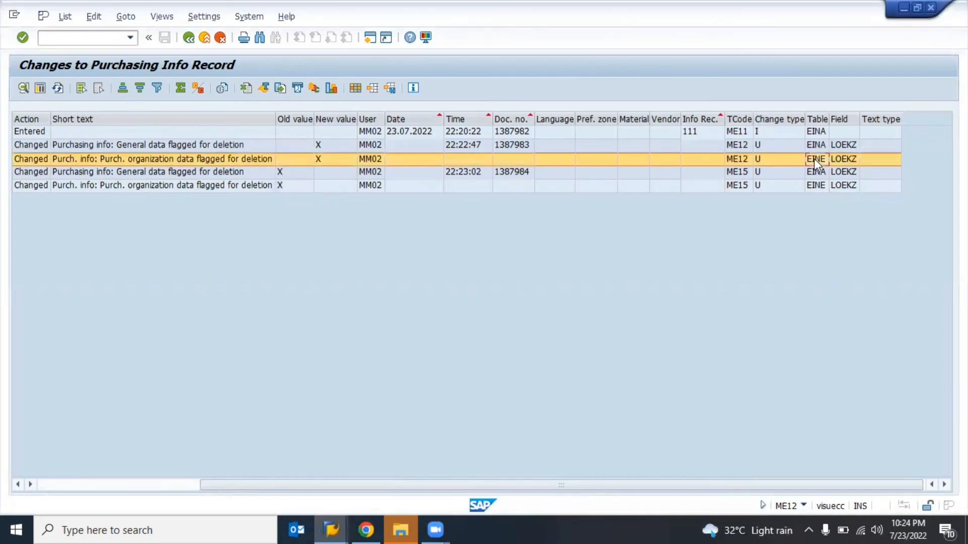
{"action": "double_click", "coordinate": [840, 173]}
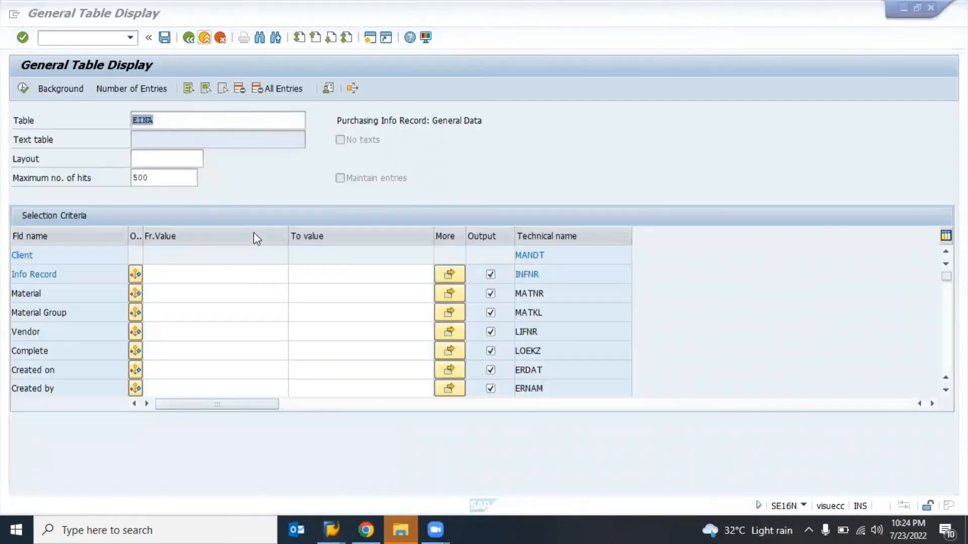
{"action": "left_click", "coordinate": [493, 122]}
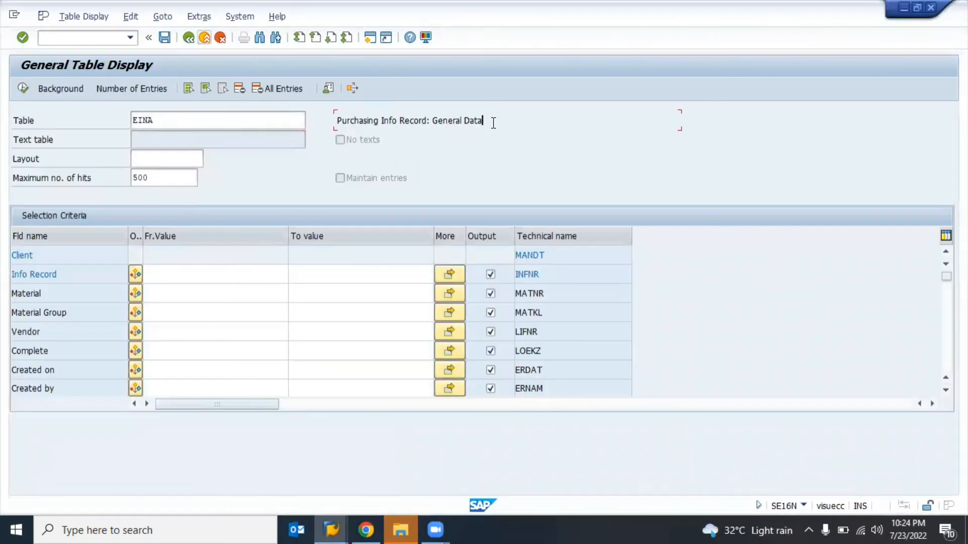
{"action": "left_click", "coordinate": [168, 120]}
{"action": "left_click", "coordinate": [204, 274]}
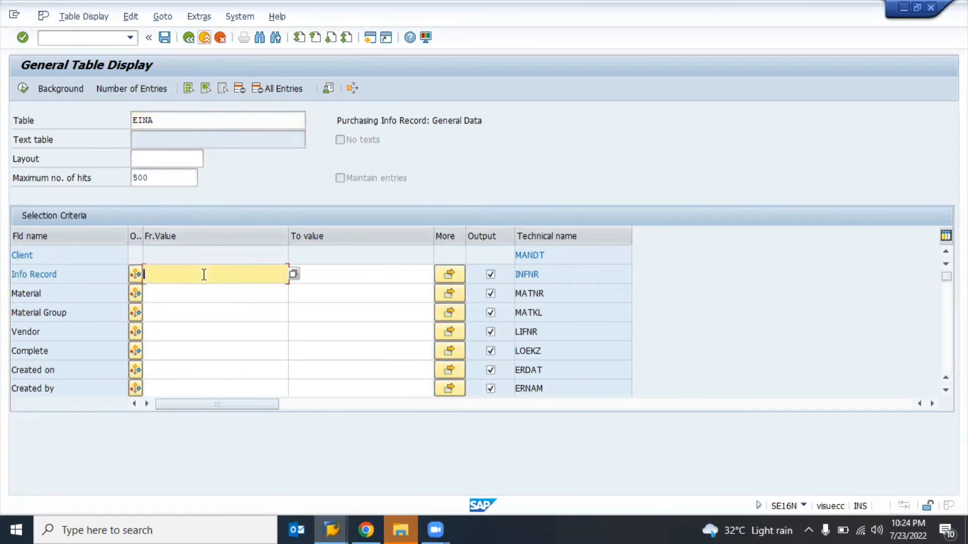
{"action": "key", "text": "F8"}
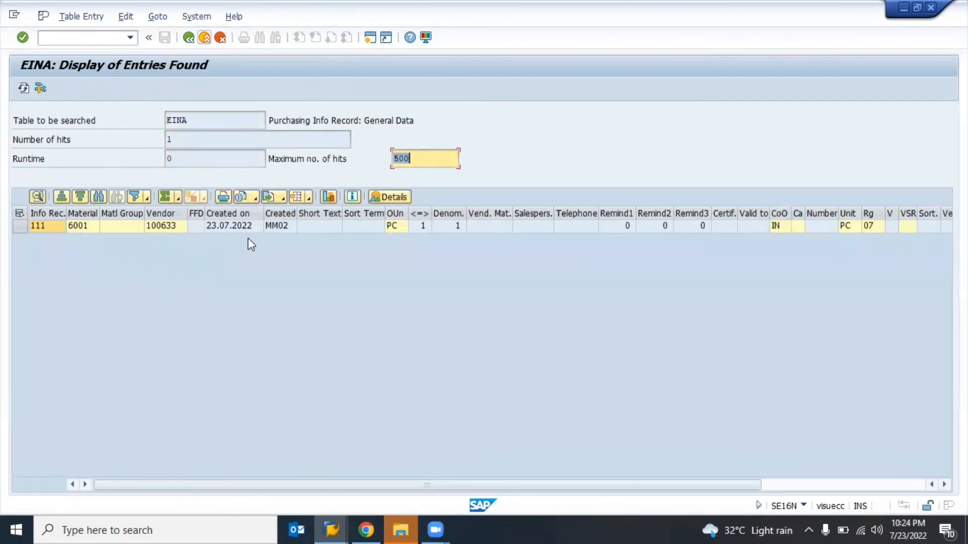
Look across the columns of the EINA entry for info record 111, and leave the result list.
{"action": "key", "text": "Tab"}
{"action": "key", "text": "Tab"}
{"action": "key", "text": "Tab"}
{"action": "key", "text": "Tab"}
{"action": "key", "text": "Tab"}
{"action": "key", "text": "Tab"}
{"action": "key", "text": "Tab"}
{"action": "key", "text": "Tab"}
{"action": "key", "text": "Tab"}
{"action": "key", "text": "Tab"}
{"action": "key", "text": "Tab"}
{"action": "key", "text": "Tab"}
{"action": "key", "text": "Tab"}
{"action": "key", "text": "Tab"}
{"action": "key", "text": "Tab"}
{"action": "key", "text": "Tab"}
{"action": "key", "text": "Tab"}
{"action": "key", "text": "Tab"}
{"action": "key", "text": "Tab"}
{"action": "key", "text": "Tab"}
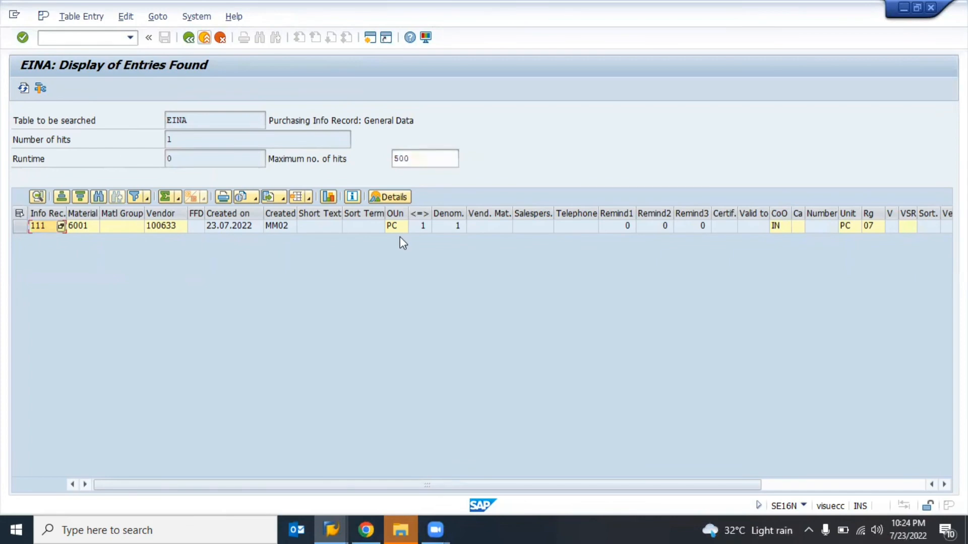
{"action": "key", "text": "Tab"}
{"action": "key", "text": "Tab"}
{"action": "key", "text": "Tab"}
{"action": "key", "text": "Tab"}
{"action": "key", "text": "Tab"}
{"action": "key", "text": "Tab"}
{"action": "key", "text": "Tab"}
{"action": "key", "text": "Tab"}
{"action": "key", "text": "Tab"}
{"action": "key", "text": "Tab"}
{"action": "key", "text": "Tab"}
{"action": "key", "text": "Tab"}
{"action": "key", "text": "Tab"}
{"action": "key", "text": "Tab"}
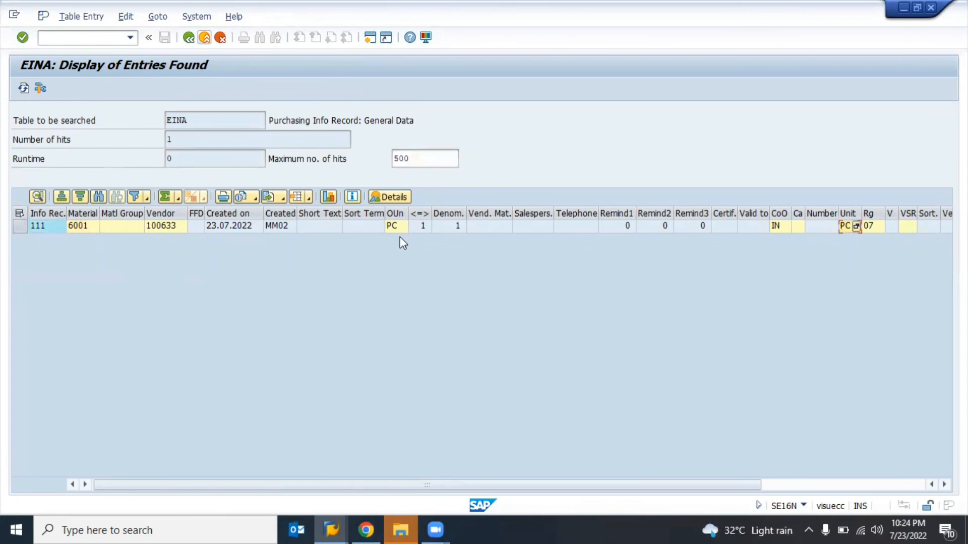
{"action": "key", "text": "F3"}
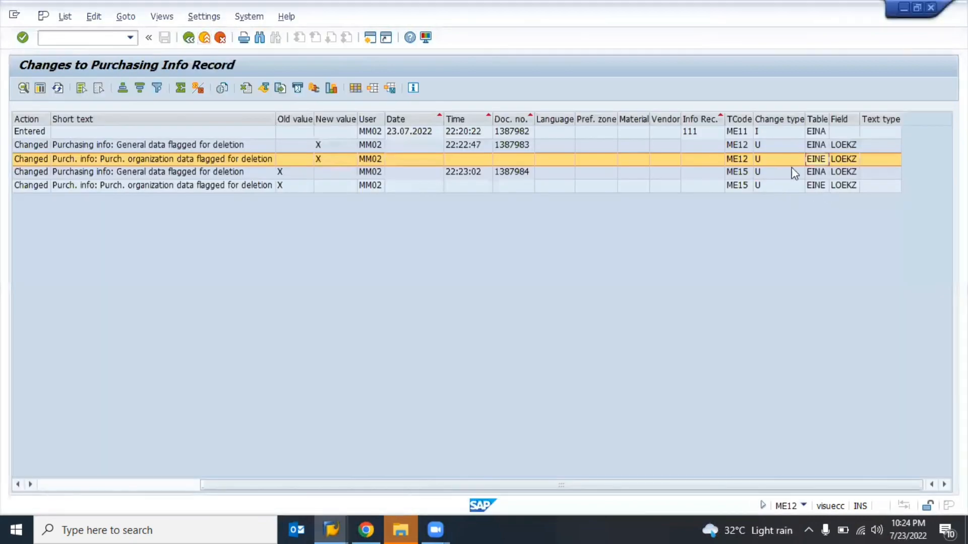
Check table EINE in the change list, and display its entries for info record 111 in SE16N.
{"action": "left_click", "coordinate": [820, 159]}
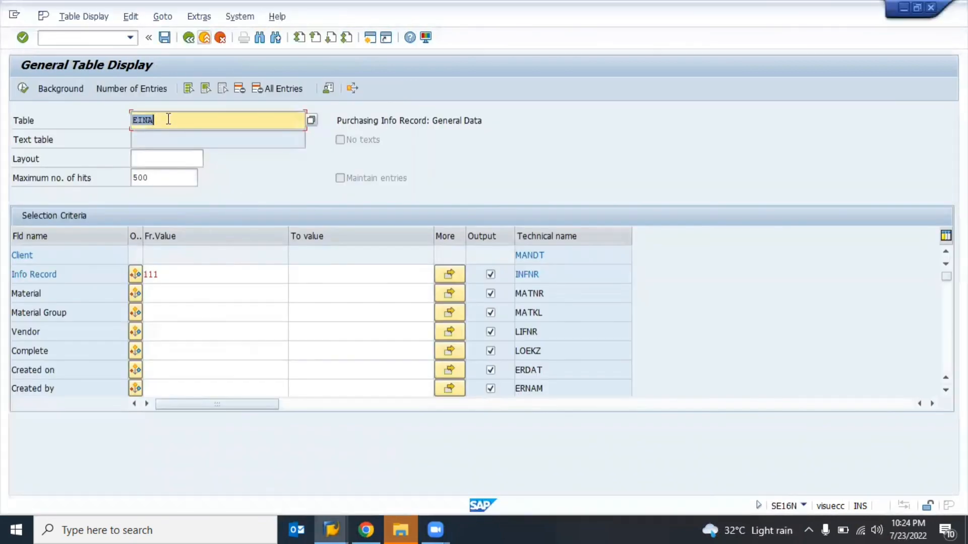
{"action": "left_click", "coordinate": [168, 119]}
{"action": "key", "text": "BackSpace"}
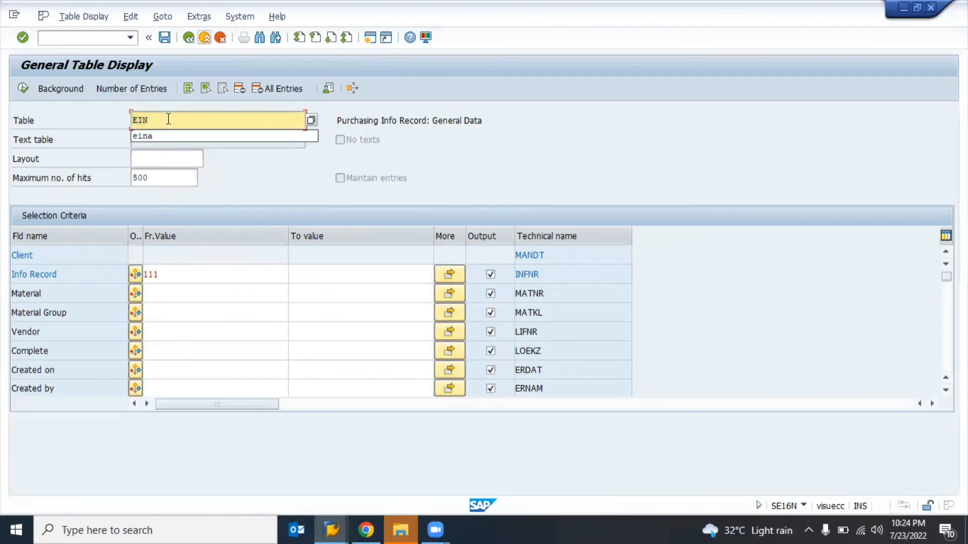
{"action": "type", "text": "E"}
{"action": "key", "text": "Return"}
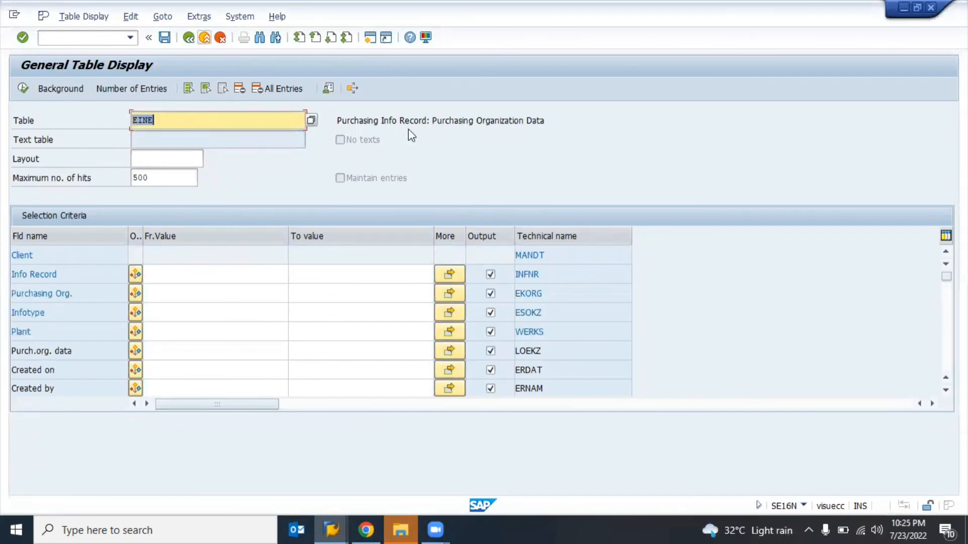
{"action": "left_click", "coordinate": [220, 266]}
{"action": "type", "text": "111"}
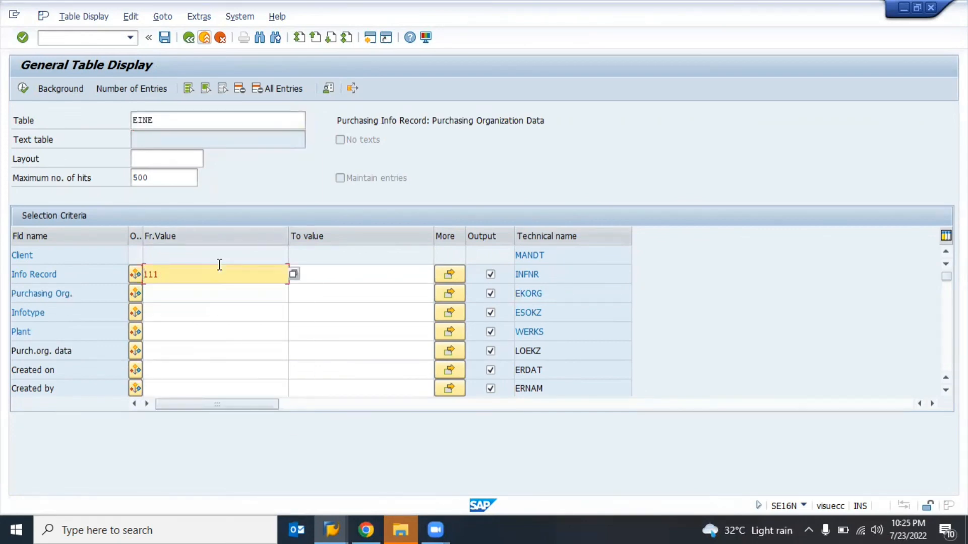
{"action": "key", "text": "F8"}
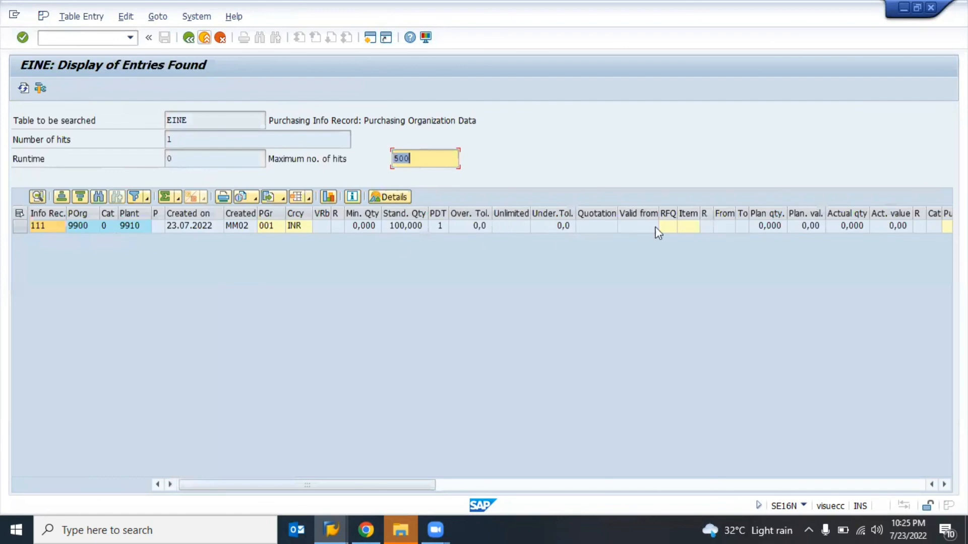
Look across the columns of the EINE entry, including its price, validity and tax fields.
{"action": "left_click", "coordinate": [811, 230]}
{"action": "key", "text": "Right"}
{"action": "key", "text": "Right"}
{"action": "key", "text": "Right"}
{"action": "key", "text": "Right"}
{"action": "key", "text": "Right"}
{"action": "key", "text": "Right"}
{"action": "key", "text": "Right"}
{"action": "key", "text": "Right"}
{"action": "key", "text": "Right"}
{"action": "key", "text": "Right"}
{"action": "key", "text": "Right"}
{"action": "key", "text": "Right"}
{"action": "key", "text": "Right"}
{"action": "key", "text": "Right"}
{"action": "key", "text": "Right"}
{"action": "key", "text": "Right"}
{"action": "key", "text": "Right"}
{"action": "key", "text": "Right"}
{"action": "key", "text": "Right"}
{"action": "key", "text": "Right"}
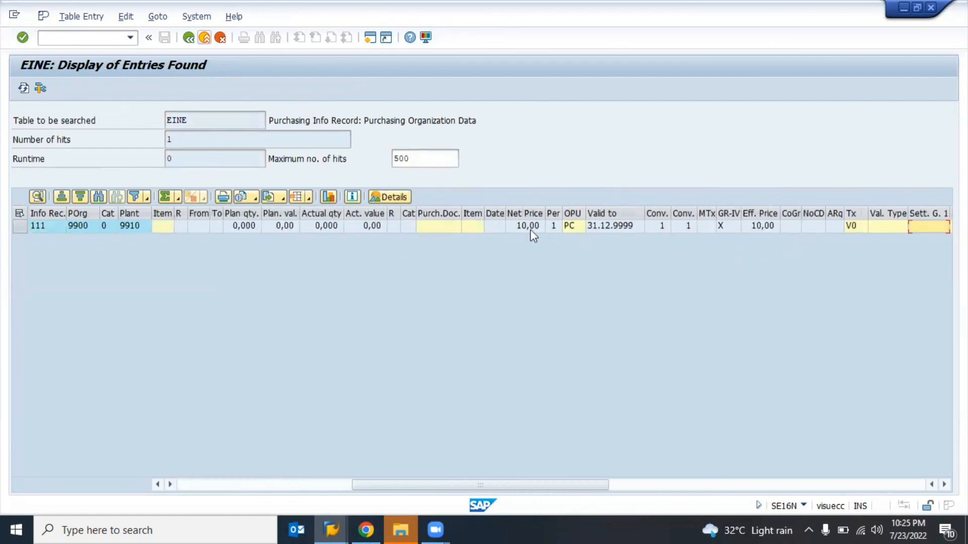
Open the detailed display of the EINE entry, find the deletion flag field LOEKZ, and close the display and result list.
{"action": "double_click", "coordinate": [502, 228]}
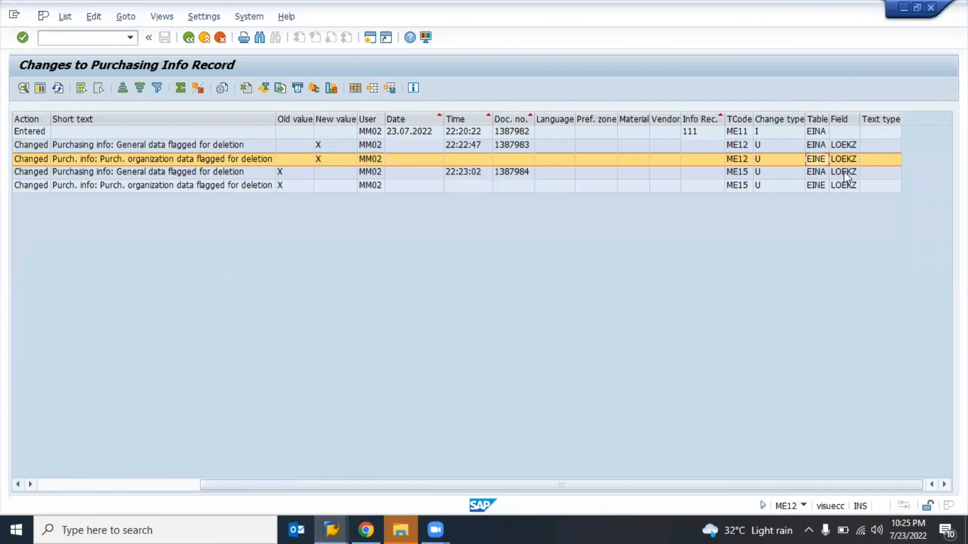
{"action": "left_click", "coordinate": [839, 162]}
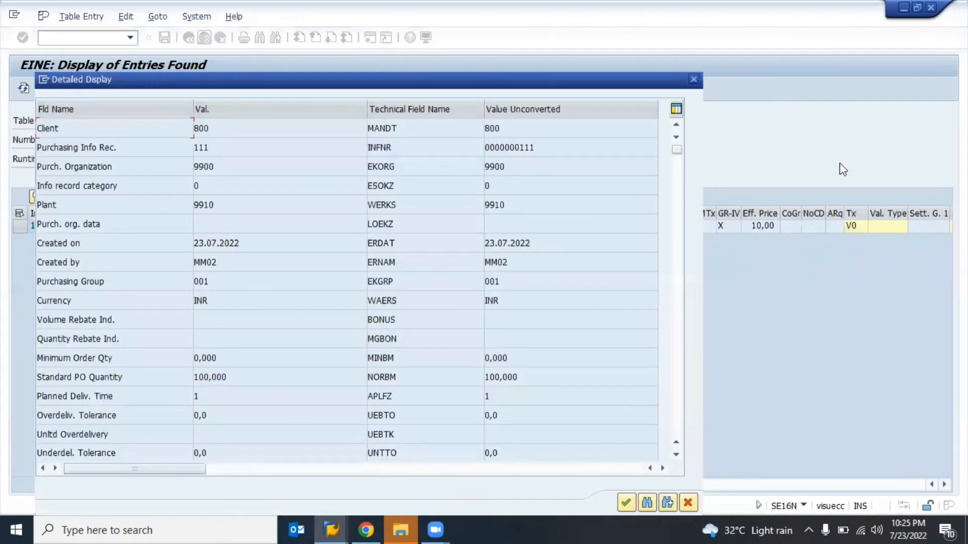
{"action": "type", "text": "LOEKZ"}
{"action": "key", "text": "Return"}
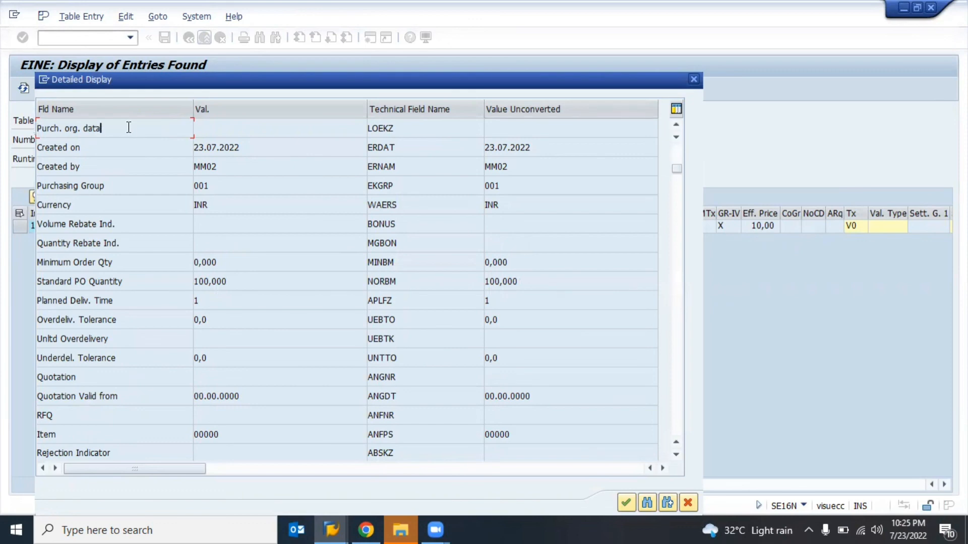
{"action": "key", "text": "Escape"}
{"action": "key", "text": "Escape"}
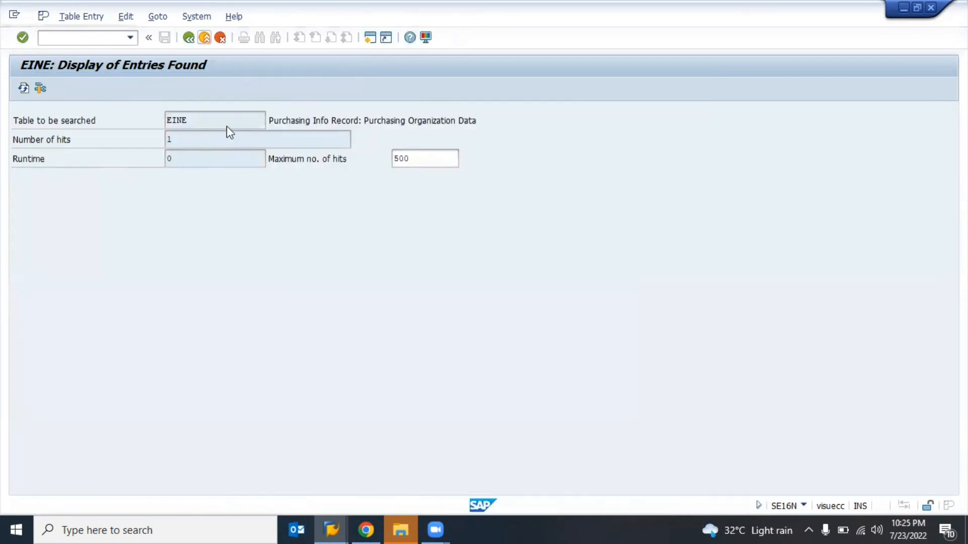
Load table EINA in SE16N and find the deletion flag field LOEKZ among its selection fields.
{"action": "left_click", "coordinate": [213, 120]}
{"action": "key", "text": "BackSpace"}
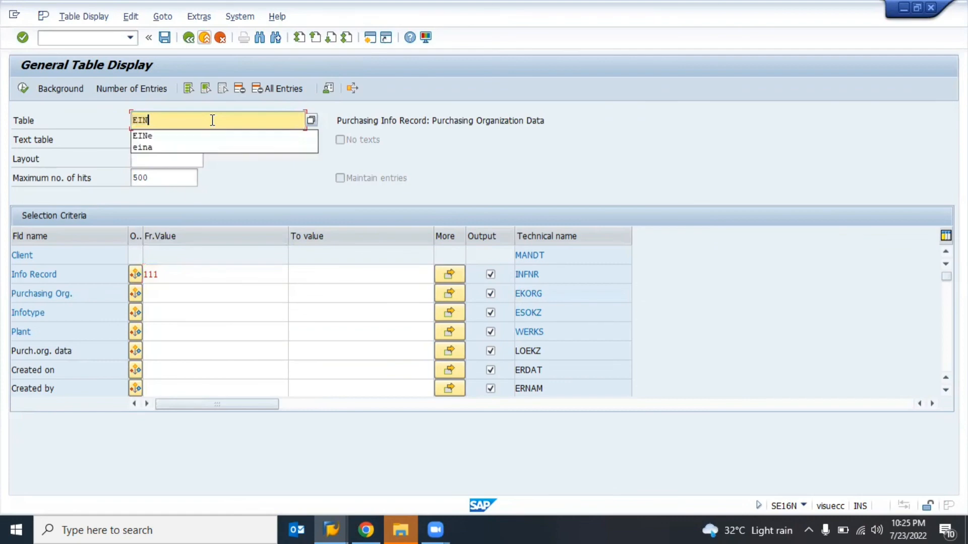
{"action": "key", "text": "Down"}
{"action": "key", "text": "Down"}
{"action": "key", "text": "Return"}
{"action": "key", "text": "Return"}
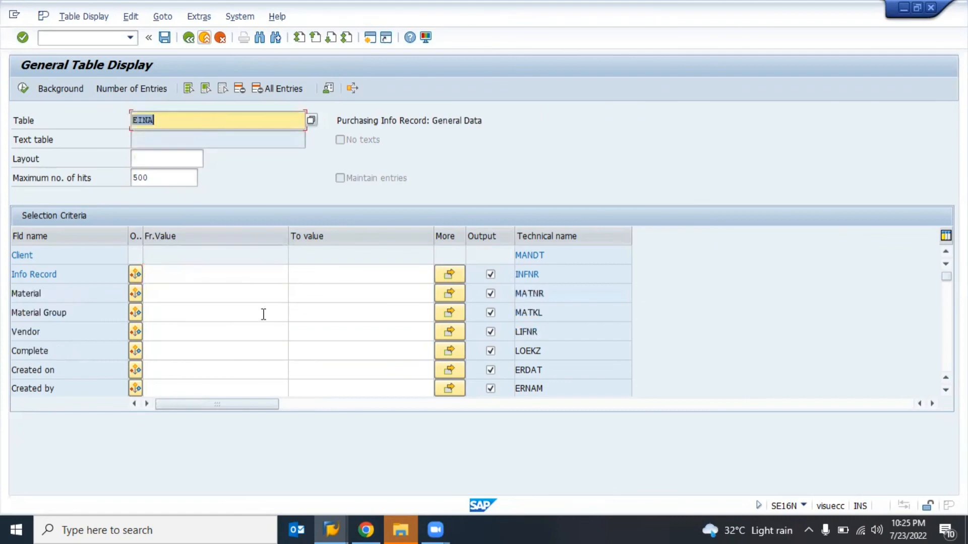
{"action": "key", "text": "ctrl+f"}
{"action": "key", "text": "Return"}
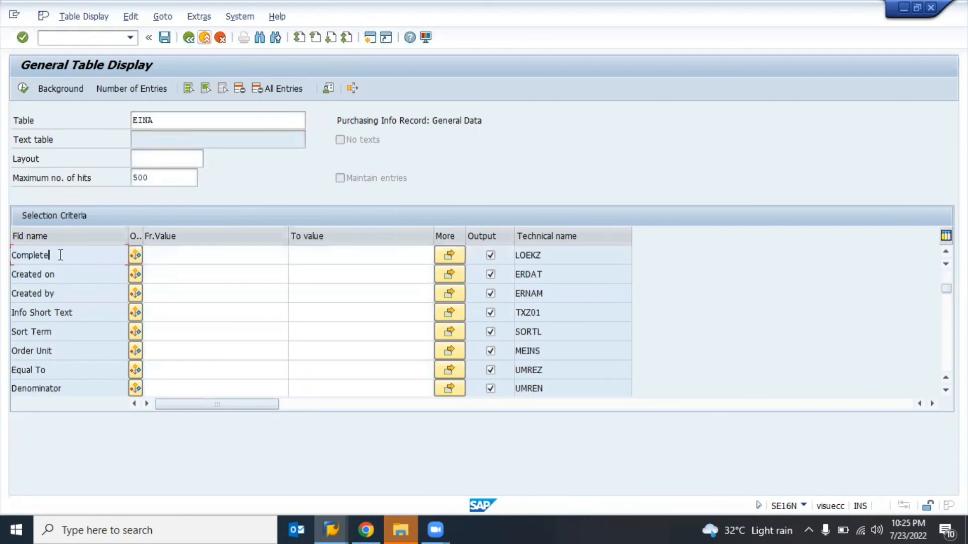
{"action": "left_click", "coordinate": [581, 256]}
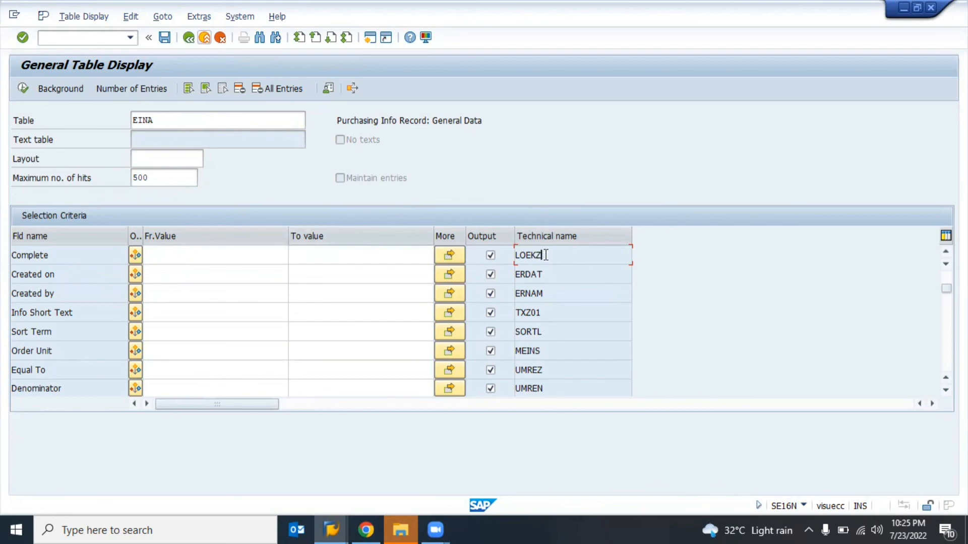
Switch to the info record change list and leave it and transaction ME12 for the SAP start screen.
{"action": "left_click", "coordinate": [244, 255]}
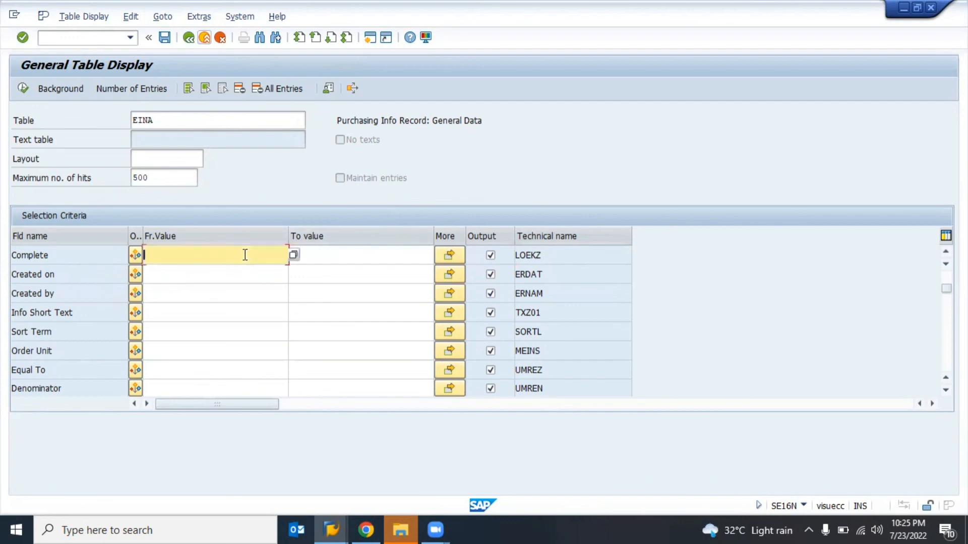
{"action": "key", "text": "alt+Tab"}
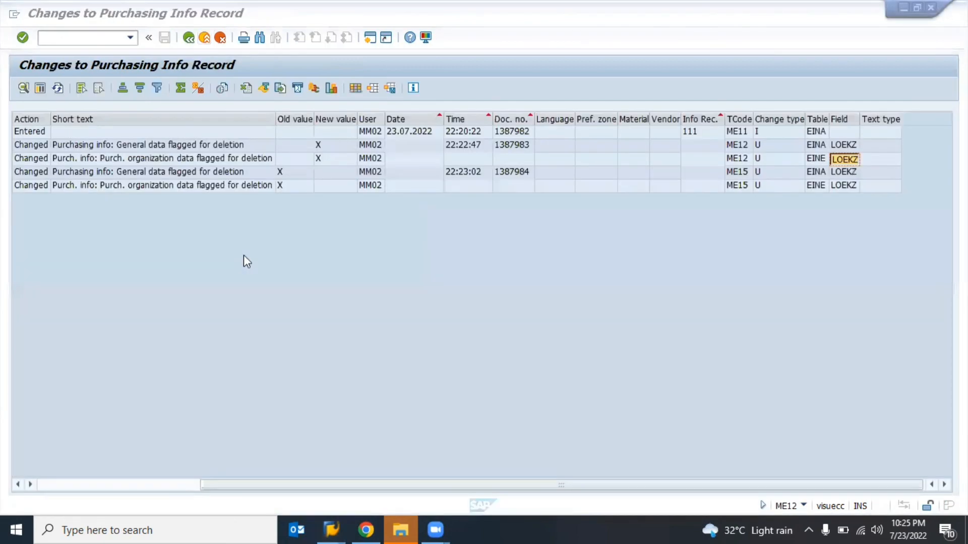
{"action": "key", "text": "F3"}
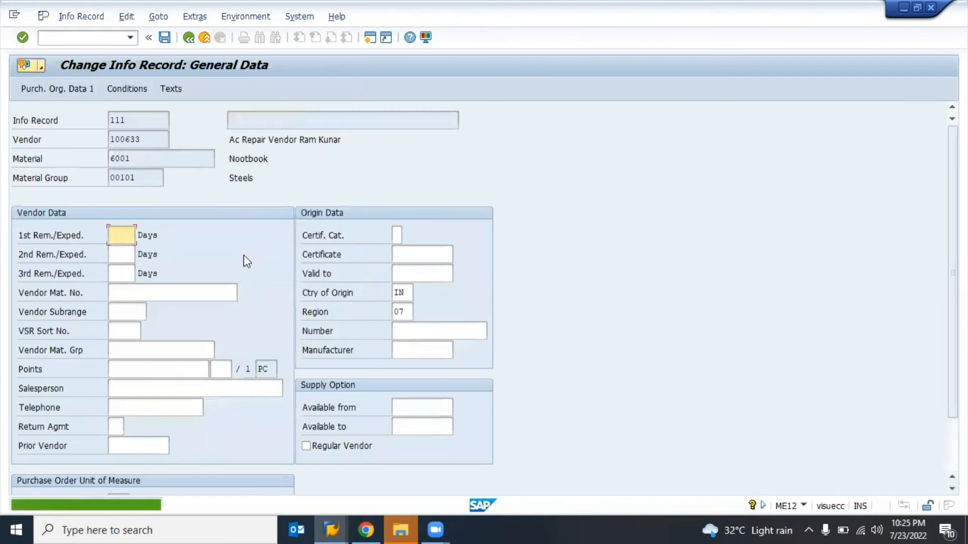
{"action": "key", "text": "F3"}
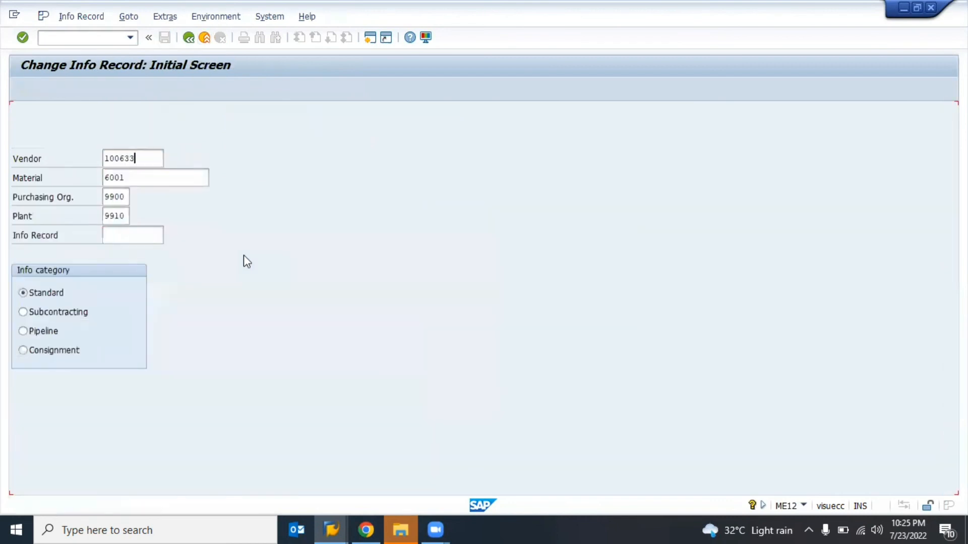
{"action": "key", "text": "F3"}
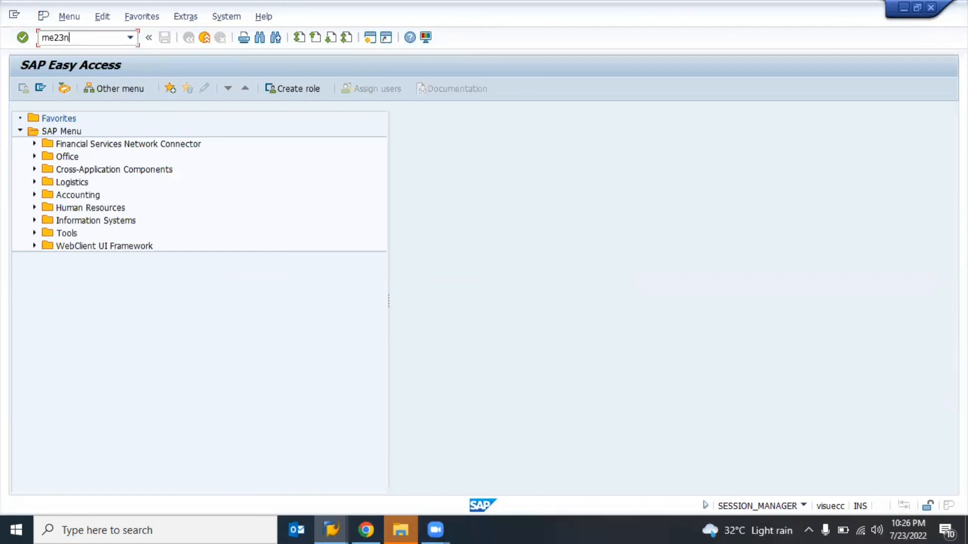
Display the purchase order with transaction ME23N, close the help text, and show the order's header data.
{"action": "left_click", "coordinate": [245, 261]}
{"action": "key", "text": "Return"}
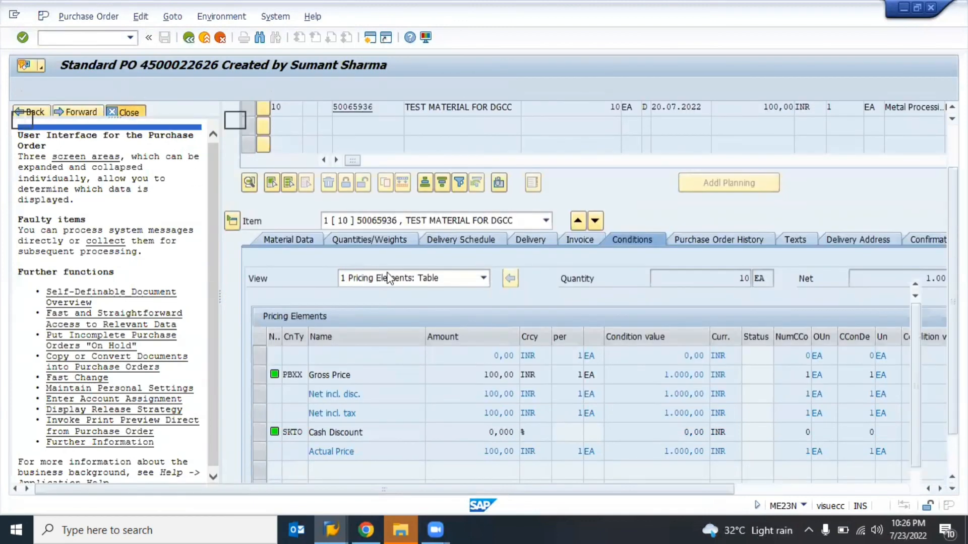
{"action": "left_click", "coordinate": [127, 112]}
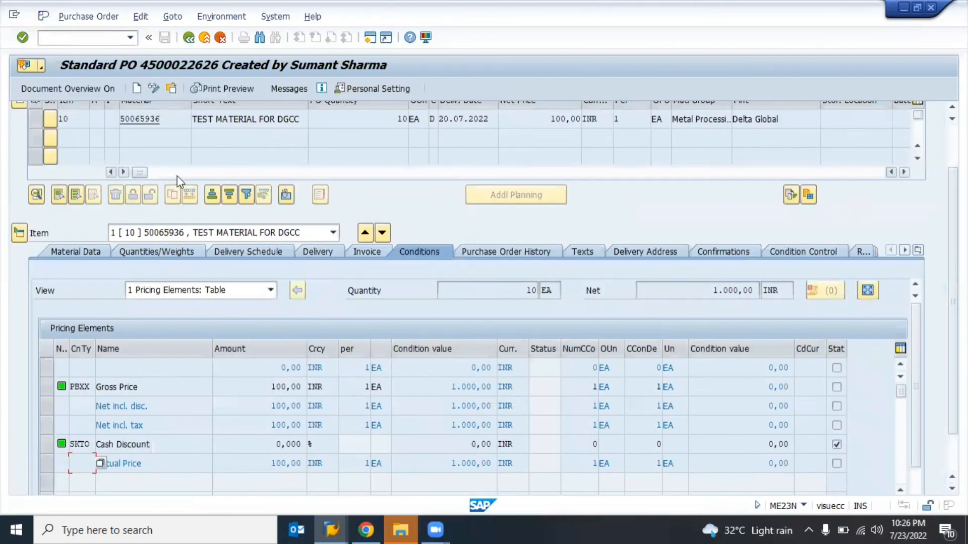
{"action": "left_click", "coordinate": [952, 143]}
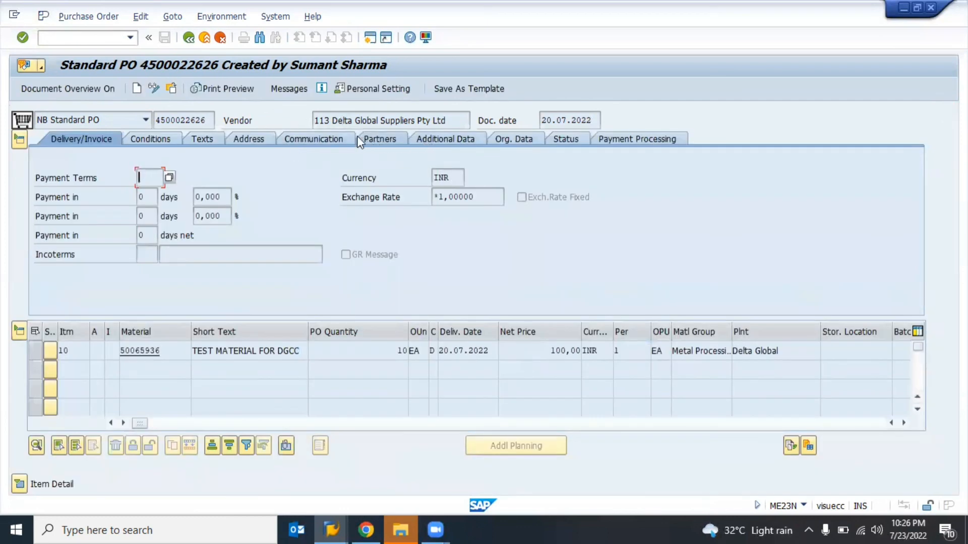
Check the order's vendor, its purchasing organization, purchasing group and company code, and the plant and short text of item 10.
{"action": "left_click", "coordinate": [334, 121]}
{"action": "left_click", "coordinate": [510, 141]}
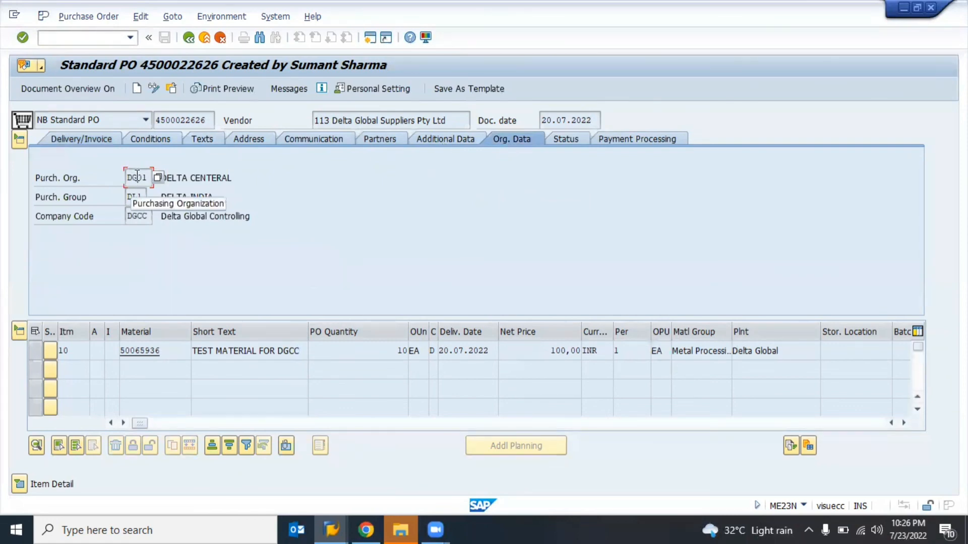
{"action": "left_click", "coordinate": [138, 196]}
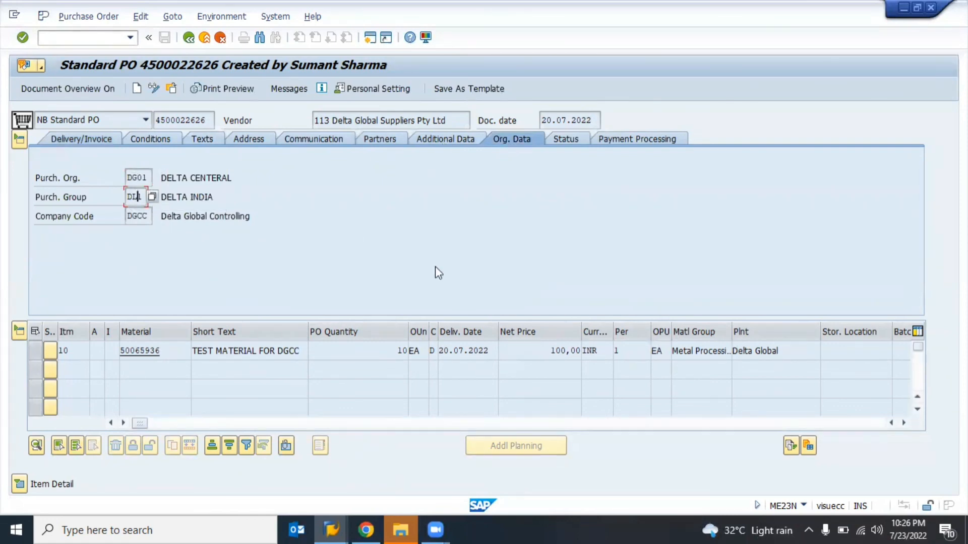
{"action": "key", "text": "Tab"}
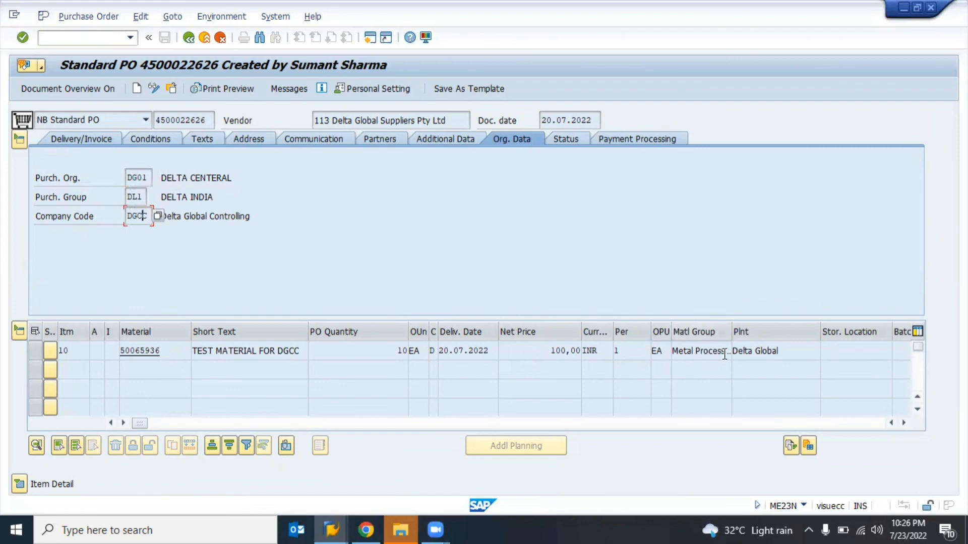
{"action": "left_click", "coordinate": [786, 352]}
{"action": "left_click", "coordinate": [216, 353]}
Find the info record field of item 10 and look into its value help without choosing an entry.
{"action": "left_click", "coordinate": [904, 423]}
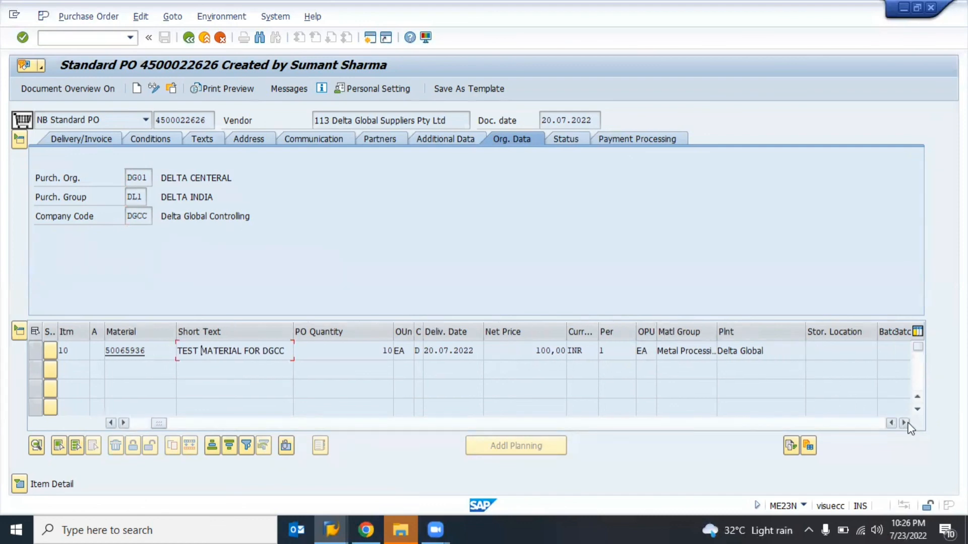
{"action": "left_click", "coordinate": [903, 423]}
{"action": "left_click", "coordinate": [903, 423]}
{"action": "left_click", "coordinate": [904, 423]}
{"action": "left_click", "coordinate": [904, 423]}
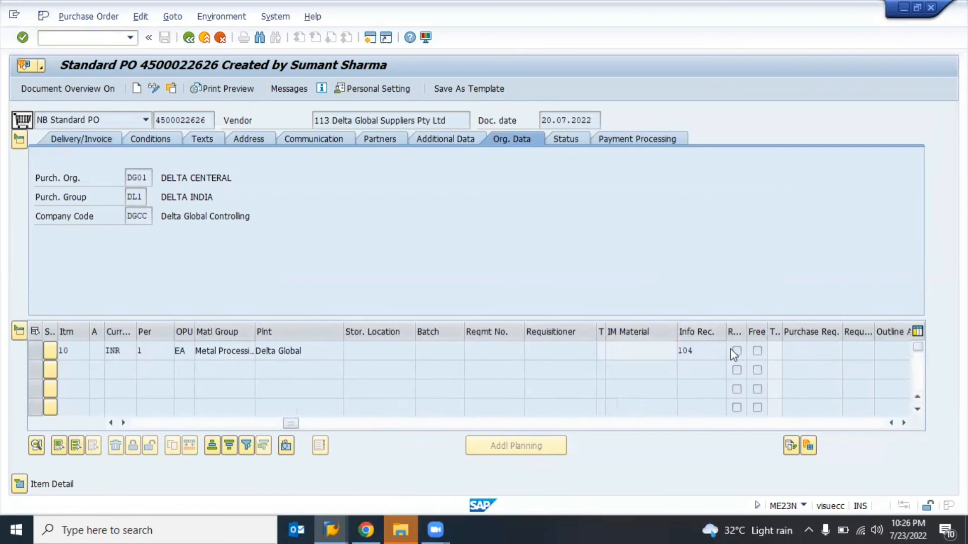
{"action": "double_click", "coordinate": [702, 350]}
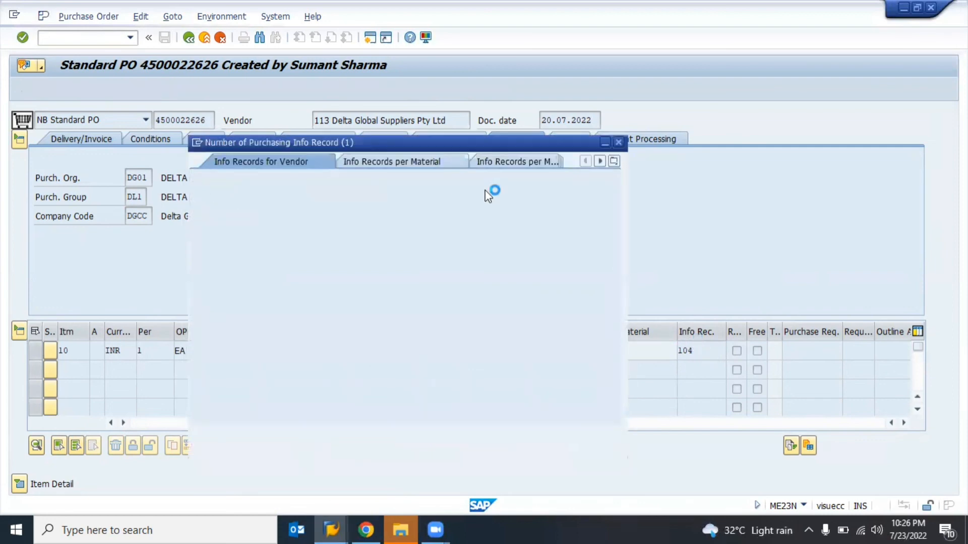
{"action": "left_click", "coordinate": [617, 143]}
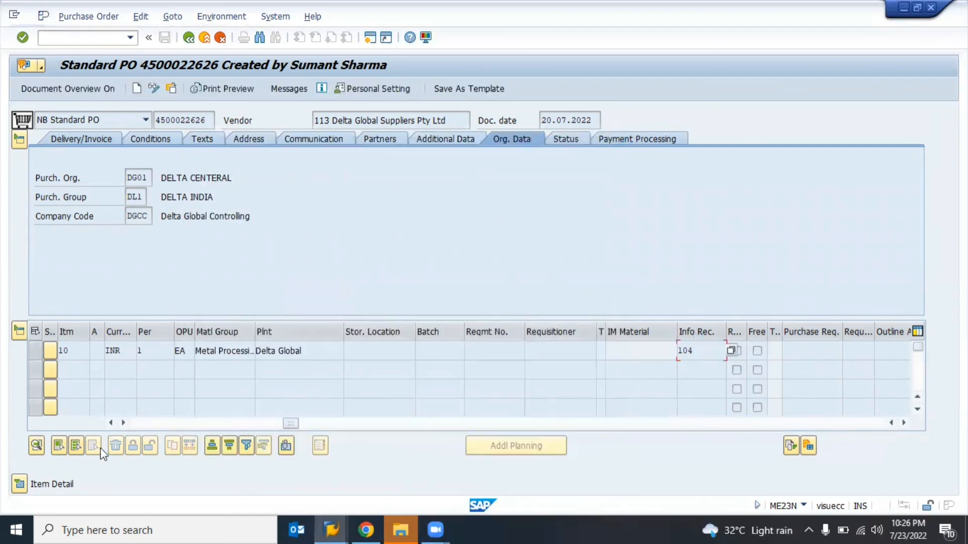
Show the details of item 10 and examine its delivery data, gross price and cash discount conditions.
{"action": "left_click", "coordinate": [143, 422]}
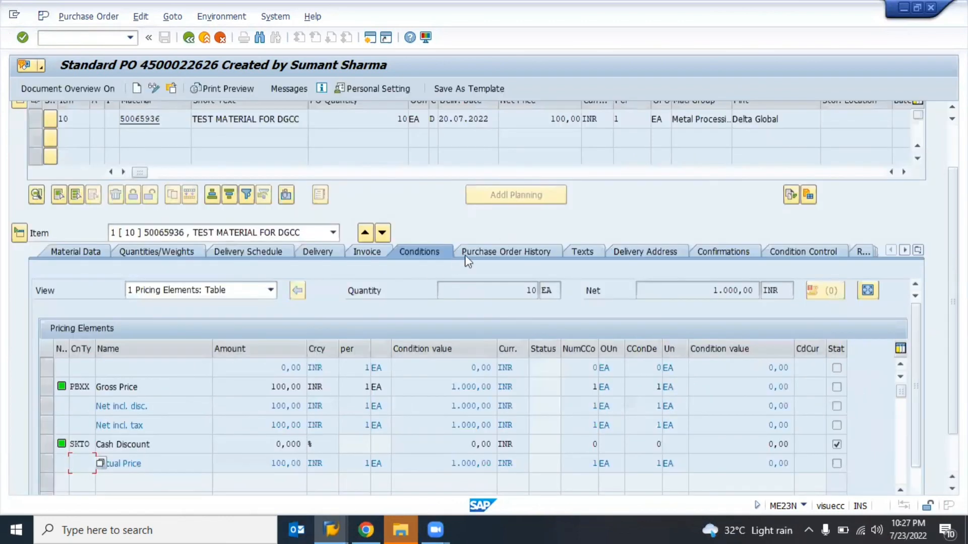
{"action": "left_click", "coordinate": [322, 251]}
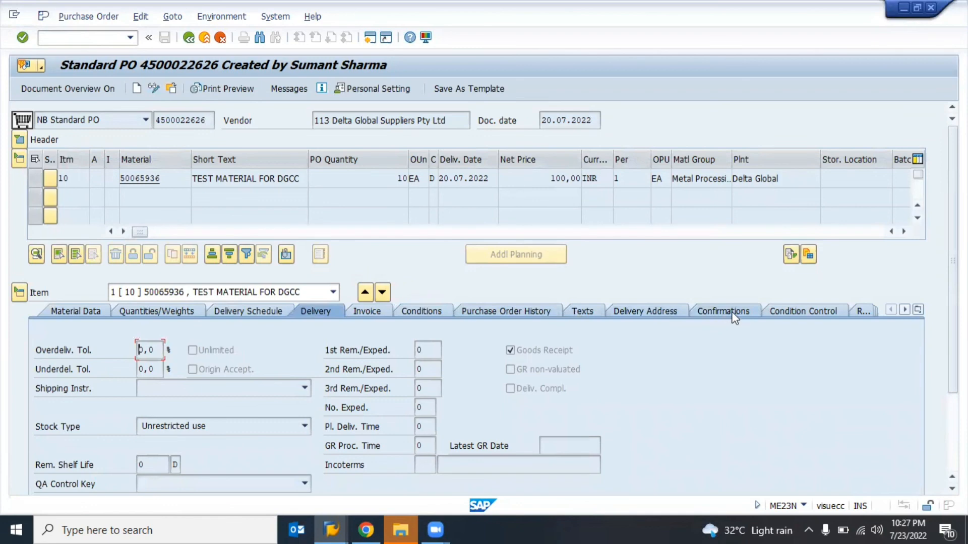
{"action": "left_click", "coordinate": [422, 311]}
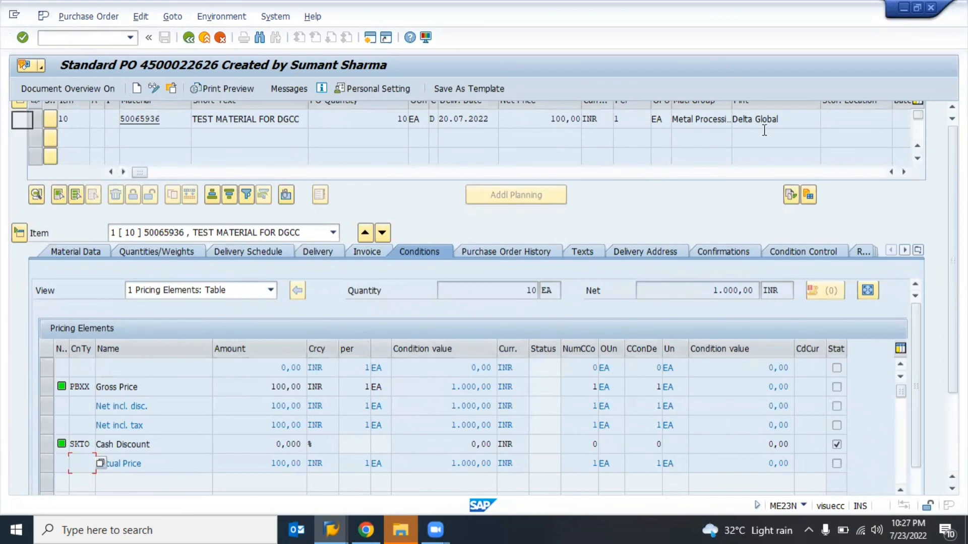
{"action": "scroll", "coordinate": [764, 130], "scroll_direction": "up", "scroll_amount": 2}
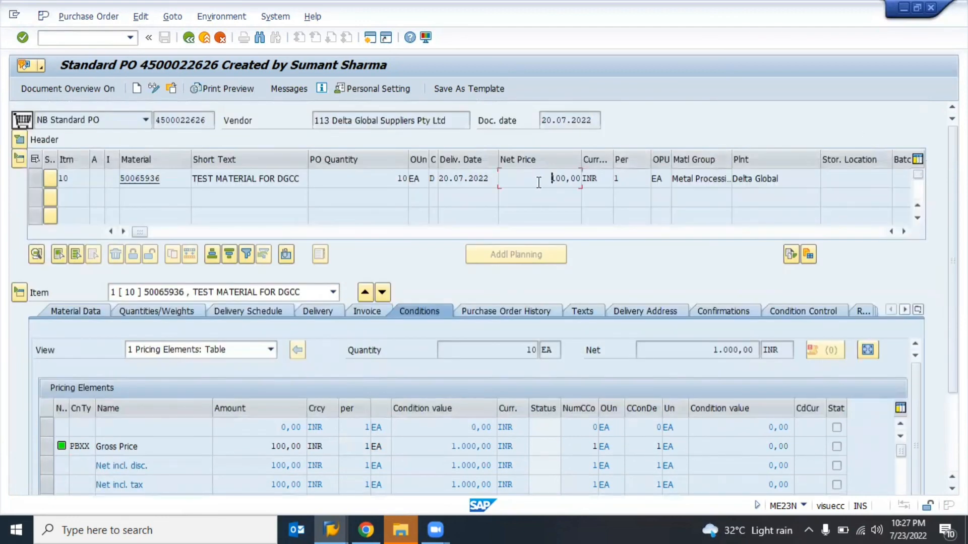
{"action": "left_click", "coordinate": [253, 446]}
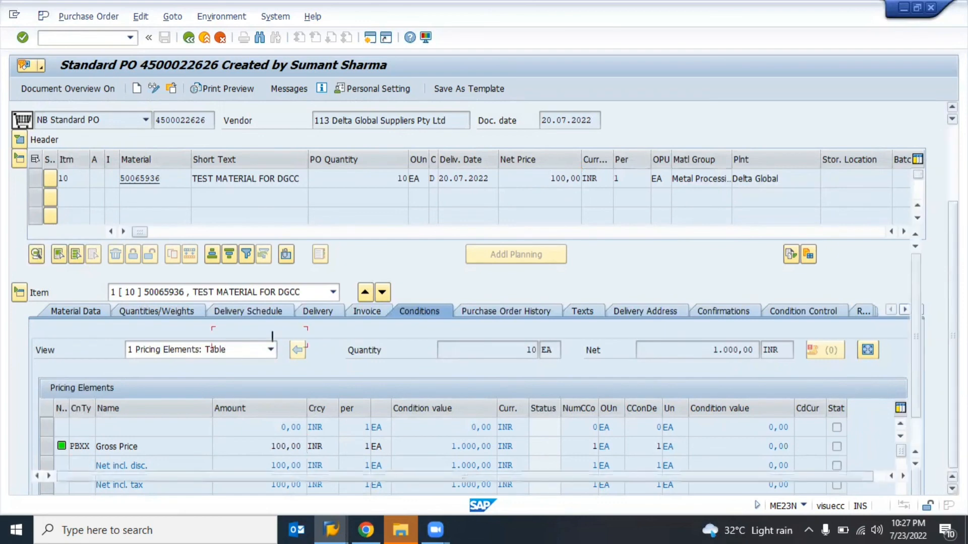
{"action": "scroll", "coordinate": [503, 358], "scroll_direction": "down", "scroll_amount": 3}
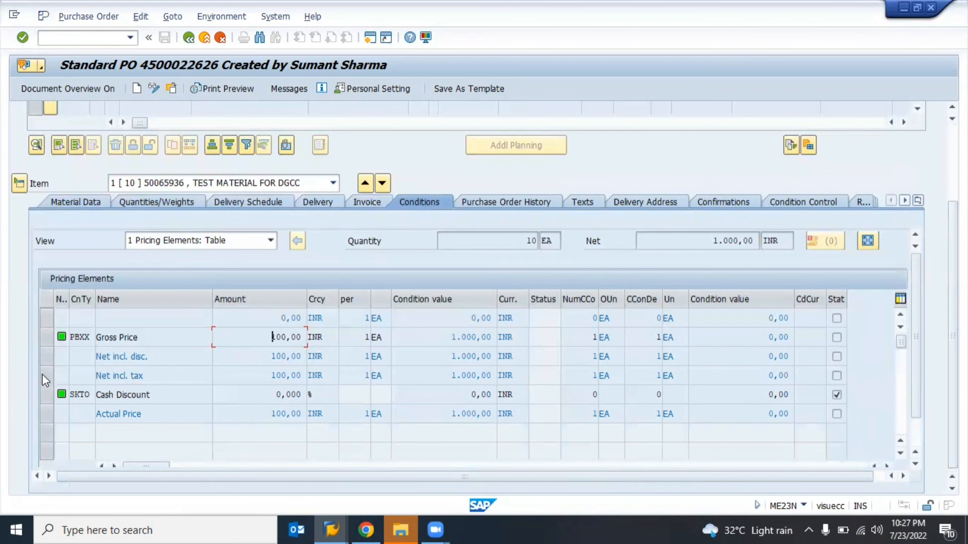
{"action": "left_click", "coordinate": [44, 395]}
{"action": "left_click", "coordinate": [43, 398]}
{"action": "left_click", "coordinate": [267, 388]}
Check the goods-receipt-based invoice verification setting in item 10's invoice data and view the available tax codes without choosing one.
{"action": "left_click", "coordinate": [360, 203]}
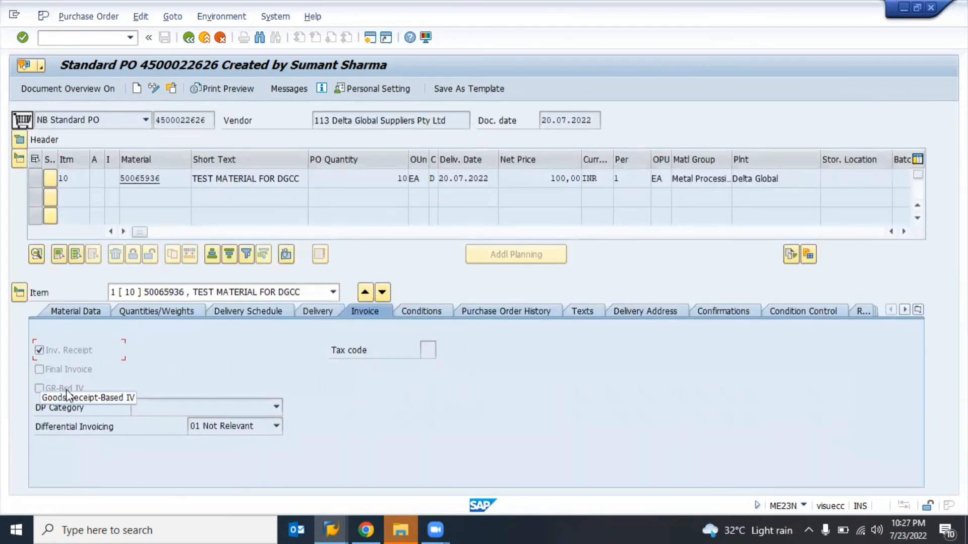
{"action": "left_click", "coordinate": [39, 390]}
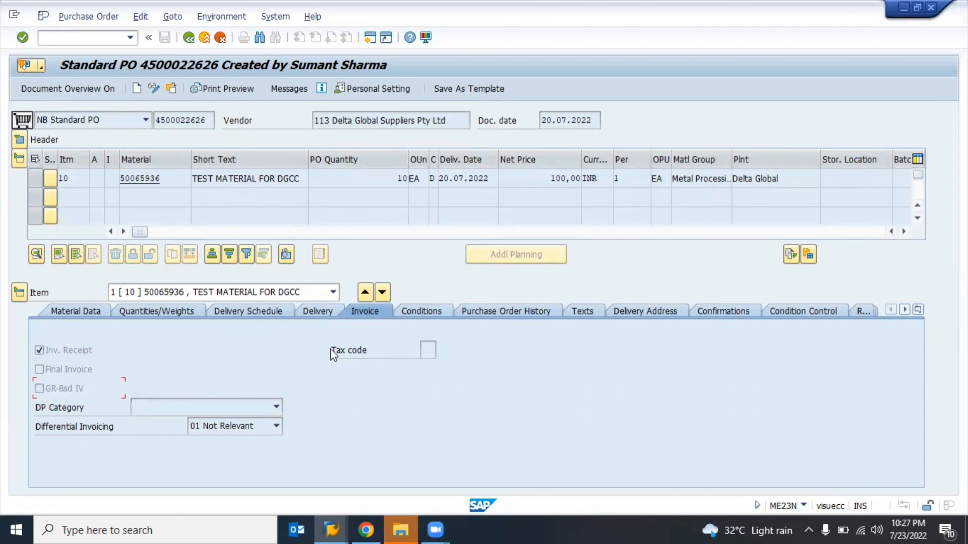
{"action": "left_click", "coordinate": [427, 355]}
{"action": "left_click", "coordinate": [443, 352]}
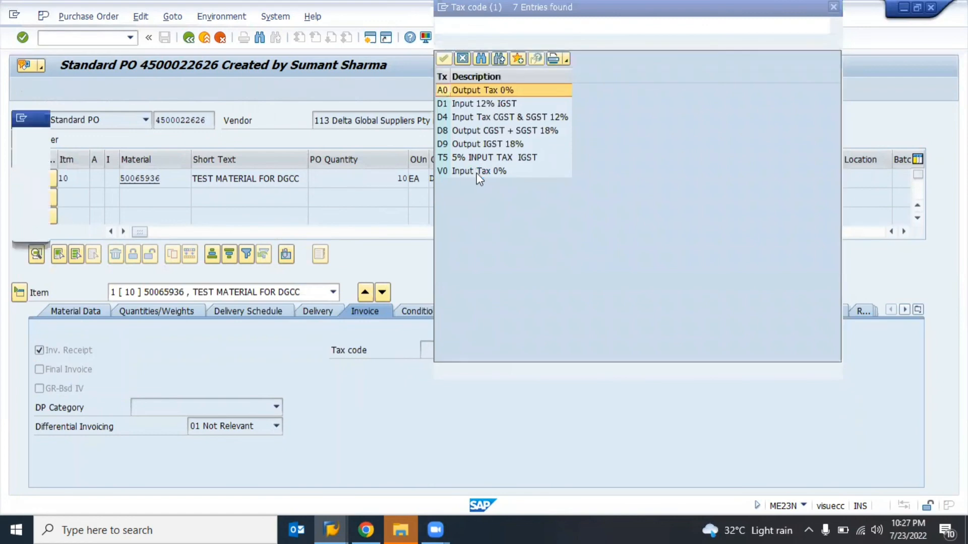
{"action": "key", "text": "Escape"}
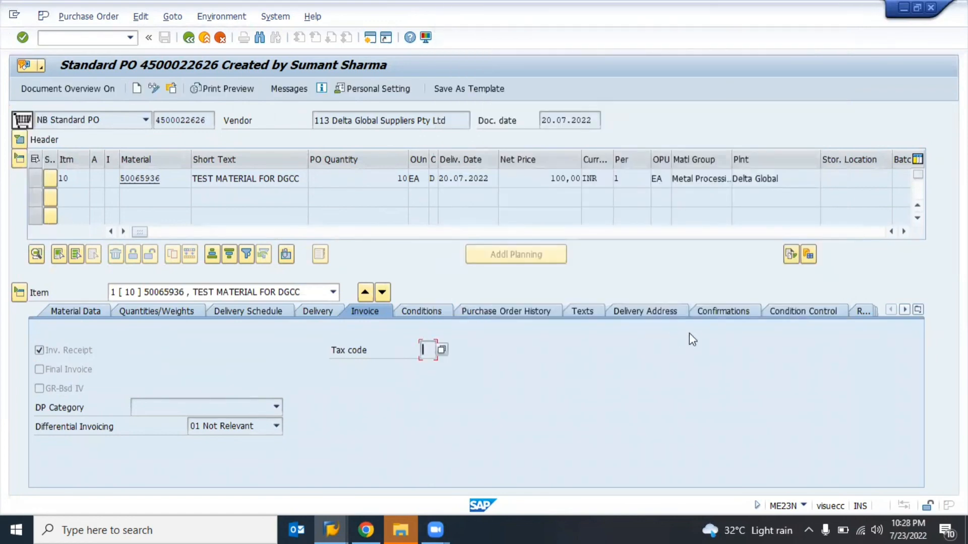
View the available confirmation control keys of item 10 without choosing one, and display its item texts.
{"action": "left_click", "coordinate": [734, 310]}
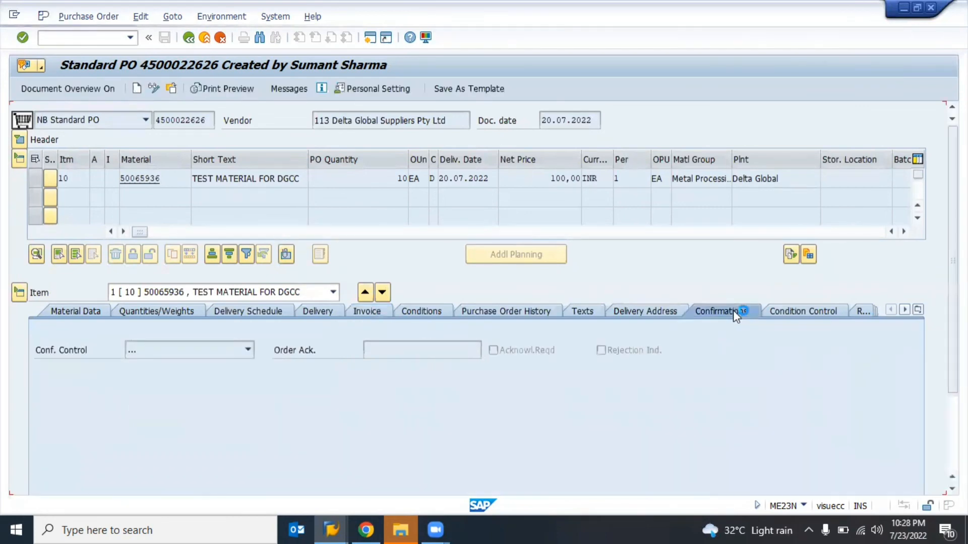
{"action": "left_click", "coordinate": [162, 351]}
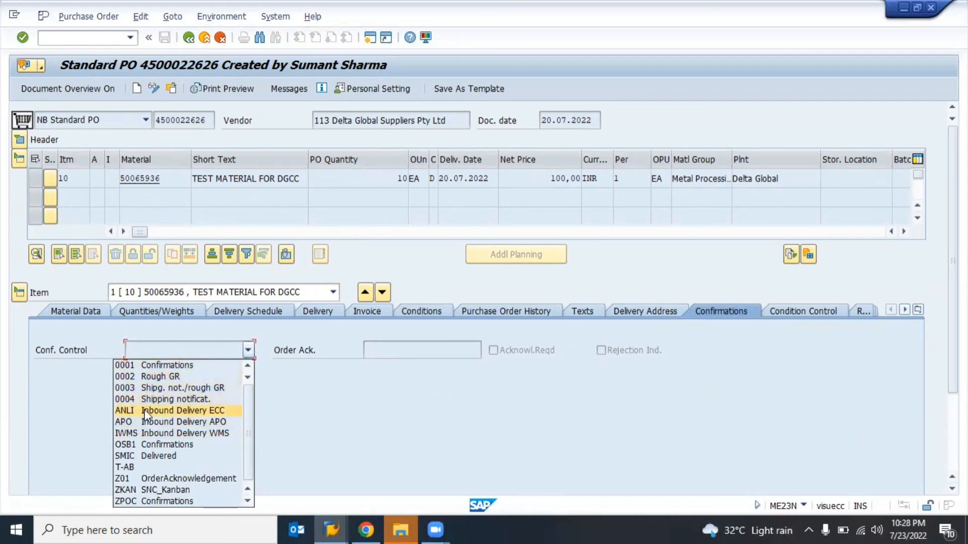
{"action": "left_click", "coordinate": [333, 403]}
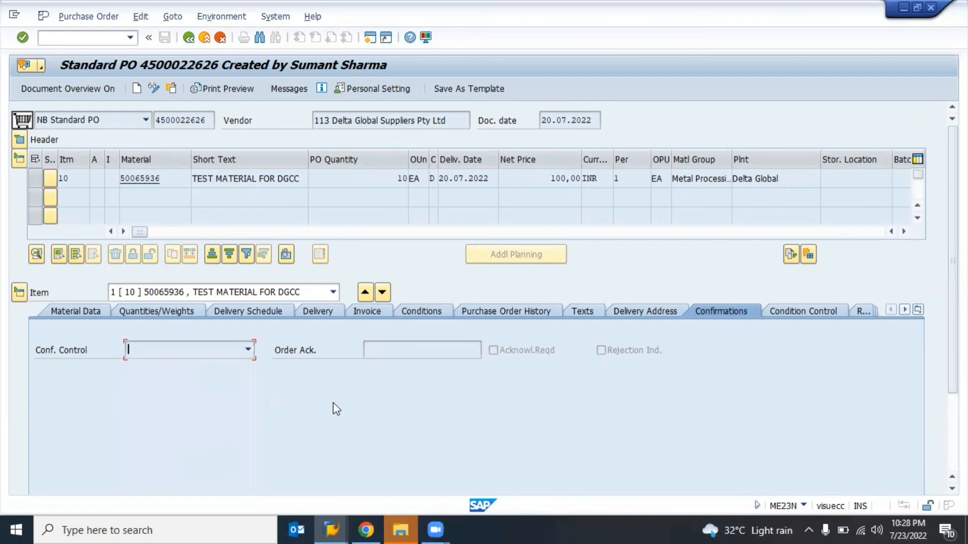
{"action": "left_click", "coordinate": [588, 311]}
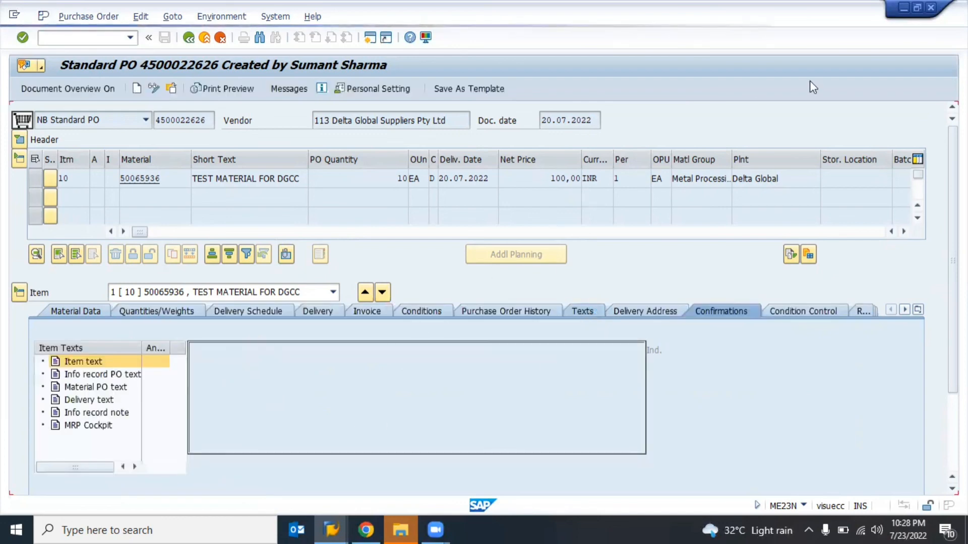
Compare the info record number of item 10 with the InfoUpdate indicator in its material data.
{"action": "left_click", "coordinate": [902, 232]}
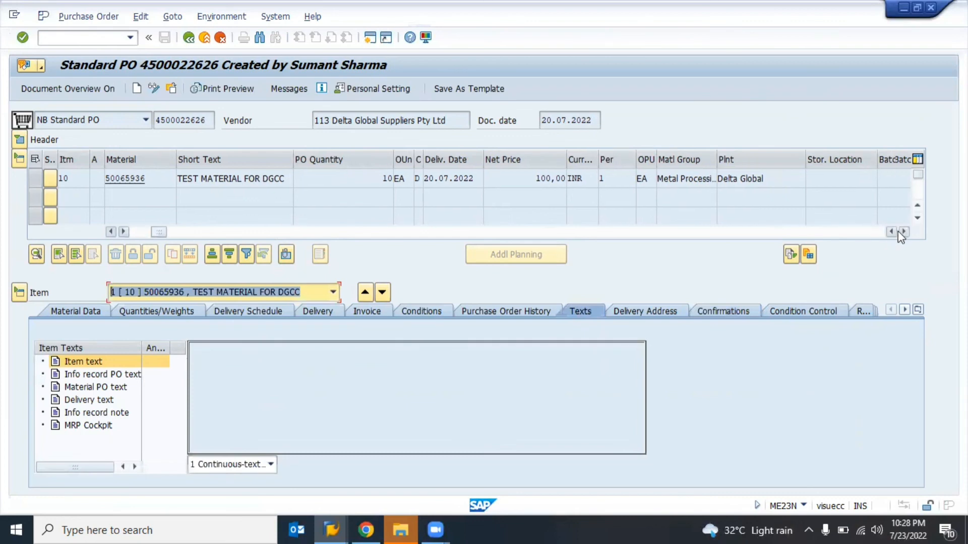
{"action": "left_click", "coordinate": [902, 231]}
{"action": "left_click", "coordinate": [903, 231]}
{"action": "left_click", "coordinate": [865, 179]}
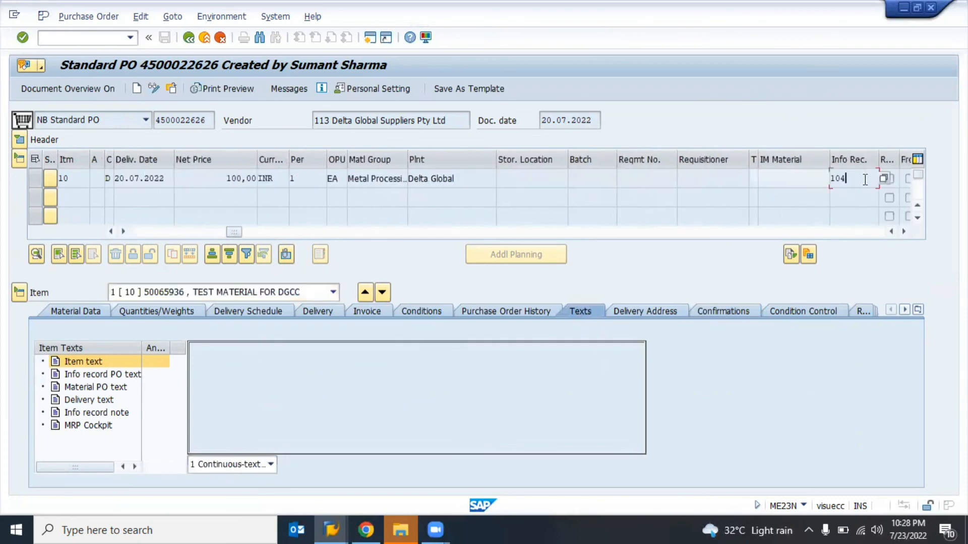
{"action": "left_click", "coordinate": [80, 312]}
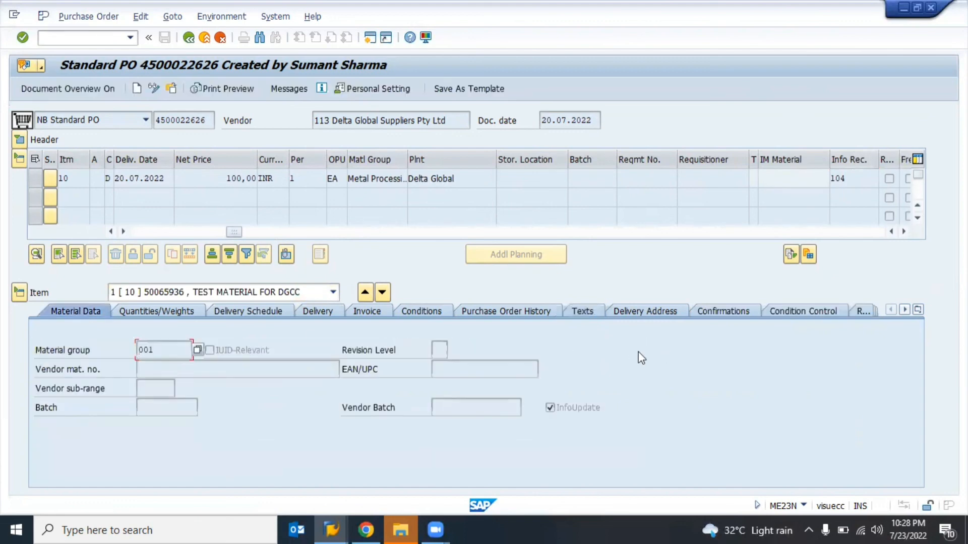
{"action": "left_click", "coordinate": [570, 412]}
{"action": "left_click", "coordinate": [855, 180]}
{"action": "left_click", "coordinate": [549, 408]}
{"action": "left_click_drag", "start_coordinate": [855, 177], "coordinate": [814, 176]}
{"action": "mouse_move", "coordinate": [879, 160]}
{"action": "left_mouse_down"}
{"action": "mouse_move", "coordinate": [831, 161]}
{"action": "mouse_move", "coordinate": [887, 159]}
{"action": "left_mouse_up"}
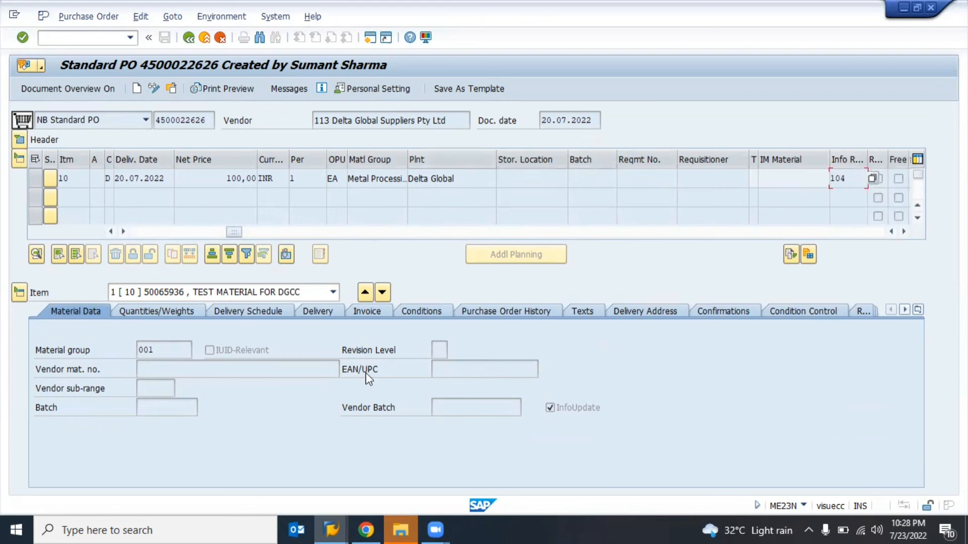
Recheck item 10's tax code field and gross price condition, and leave the purchase order display.
{"action": "left_click", "coordinate": [367, 311]}
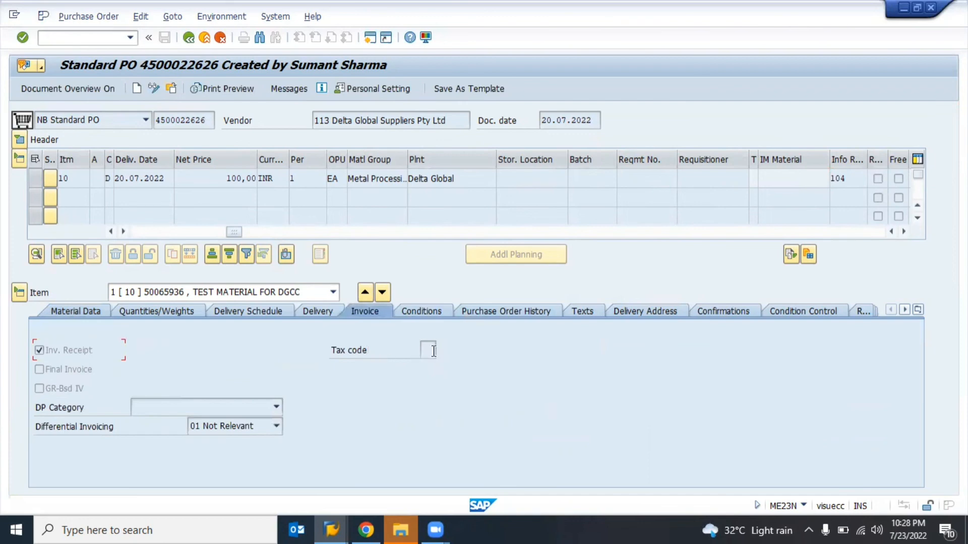
{"action": "left_click", "coordinate": [433, 351]}
{"action": "left_click", "coordinate": [430, 311]}
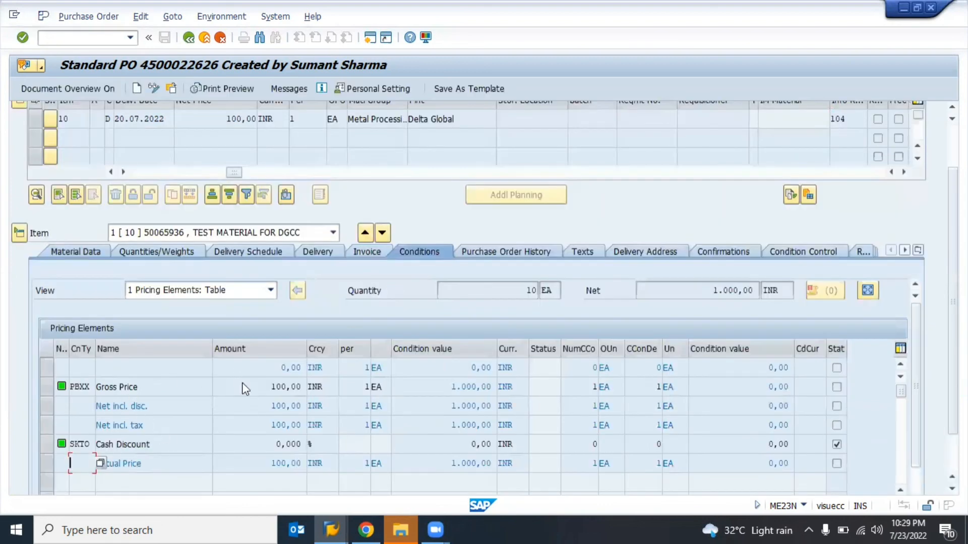
{"action": "left_click", "coordinate": [256, 390]}
{"action": "key", "text": "F3"}
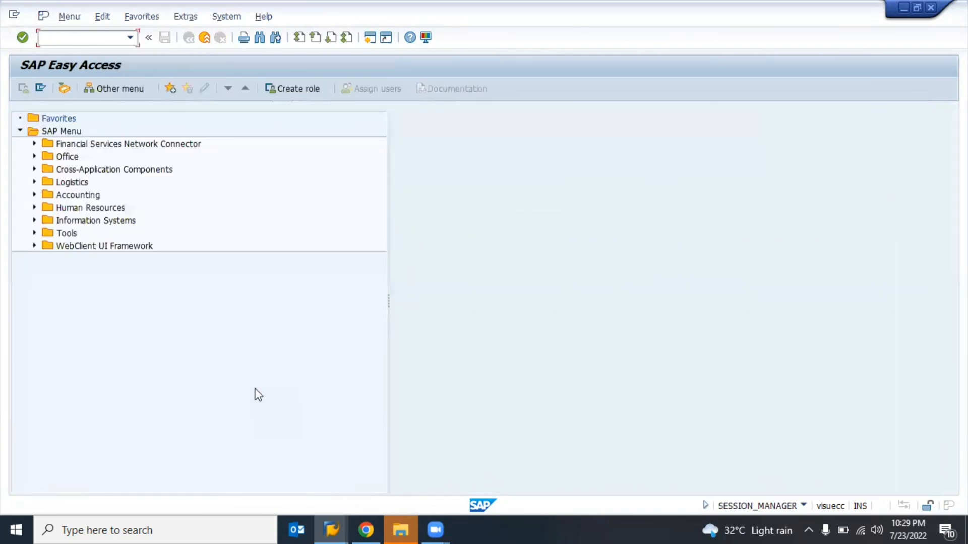
Switch to the SAP MM Training spreadsheet in Google Sheets.
{"action": "key", "text": "alt+Tab"}
{"action": "key", "text": "alt+Tab"}
{"action": "key", "text": "alt+Tab"}
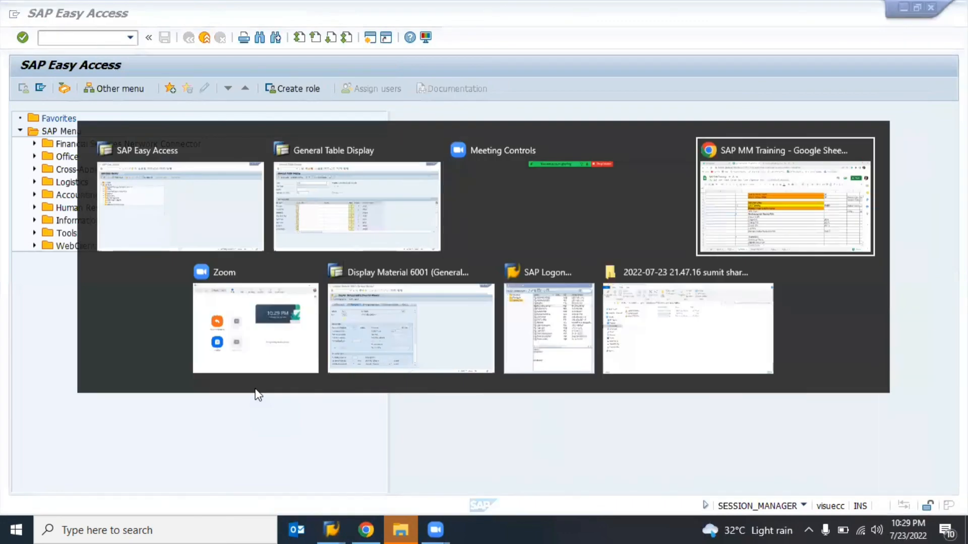